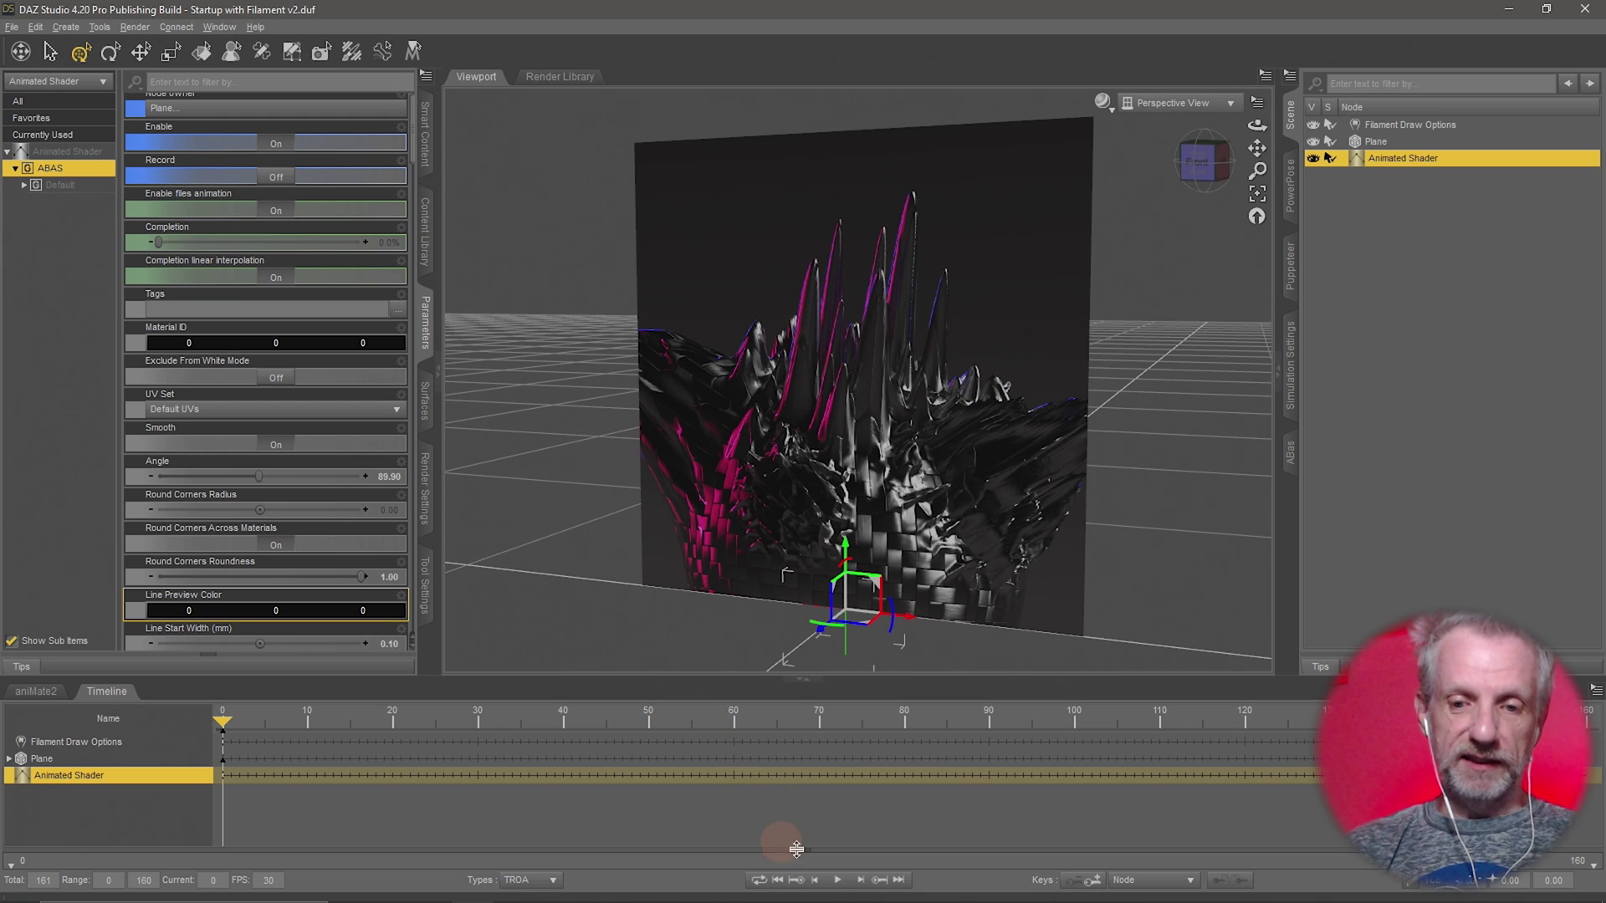
Play and scrub the animated shader on the plane from several angles, and return the timeline to frame 0
drag(226, 723, 478, 742)
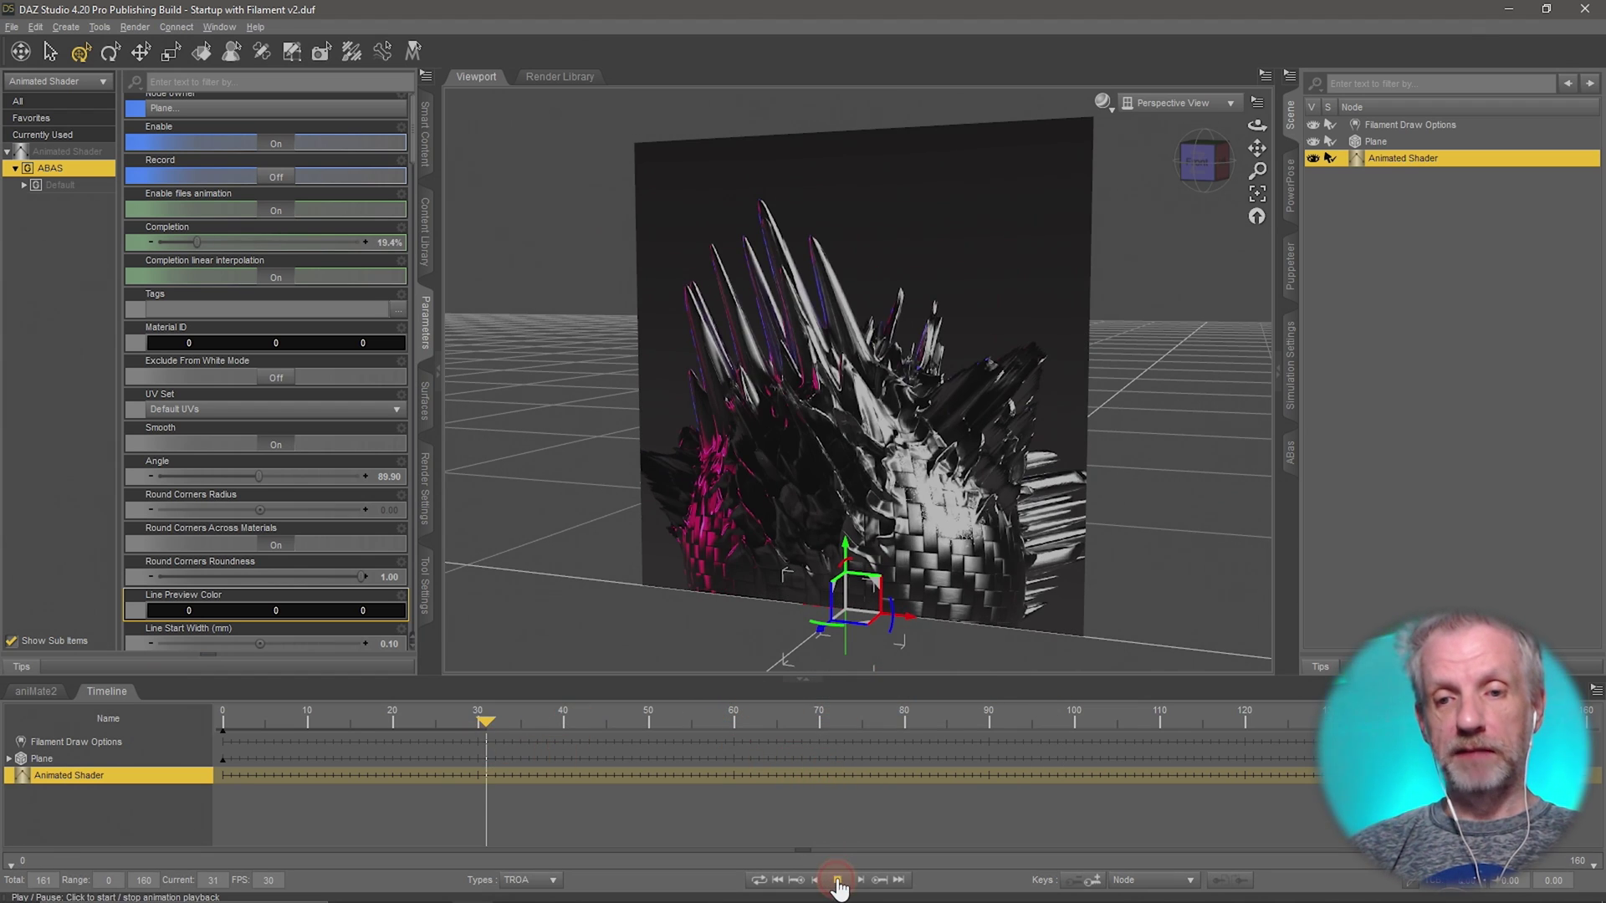
click(837, 879)
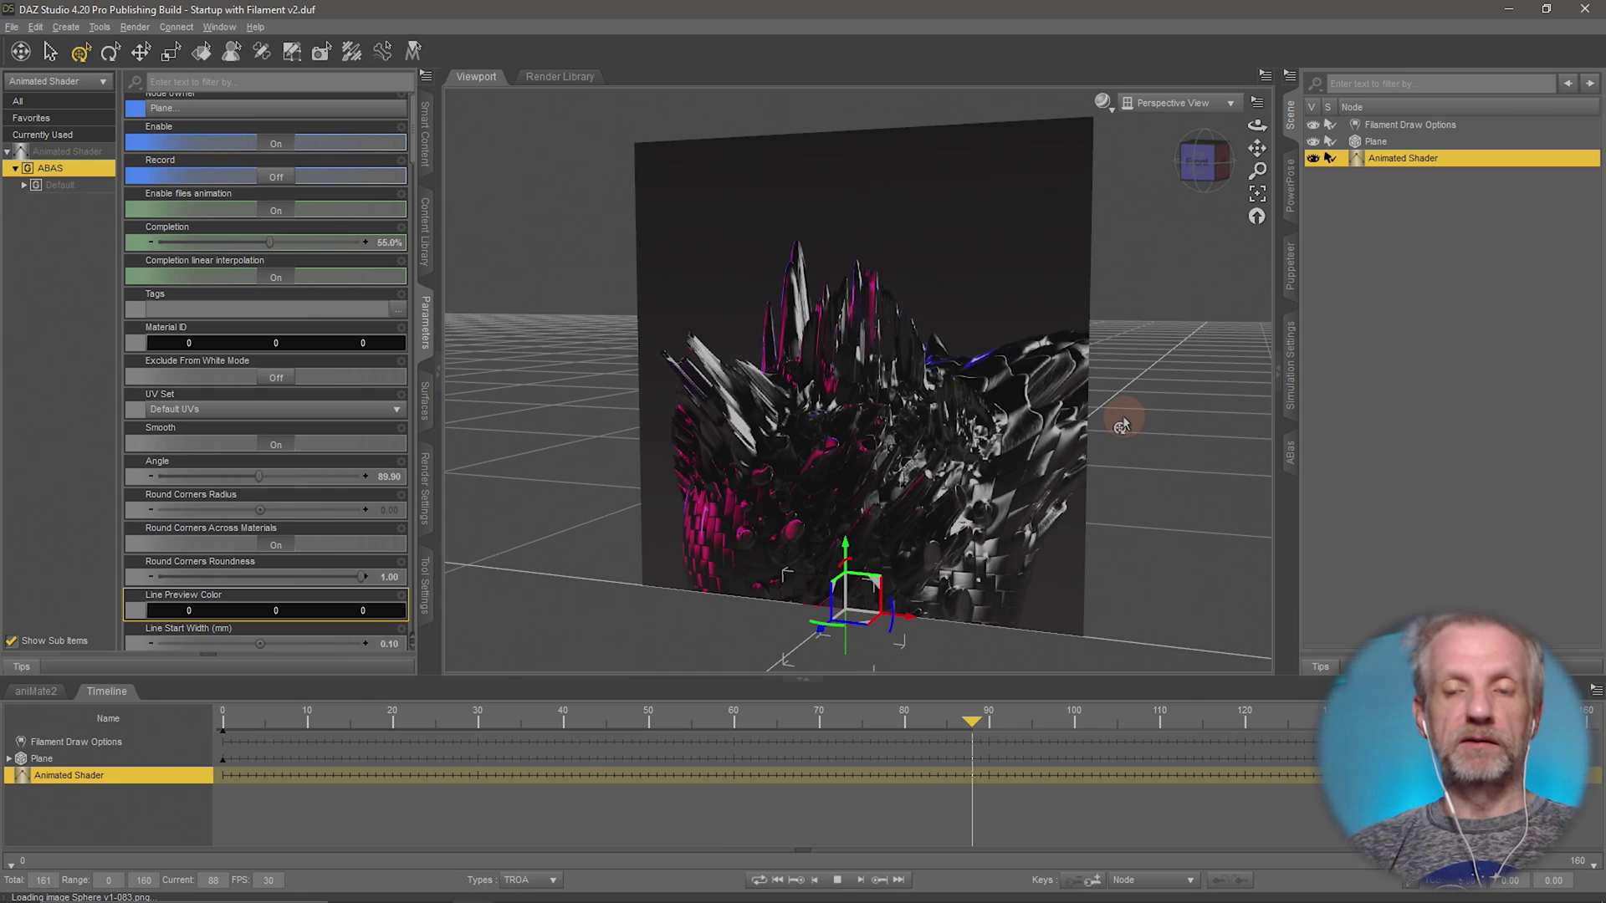
mouse_move(1096, 441)
alt+mouse_down()
mouse_move(1120, 423)
mouse_move(1078, 423)
mouse_move(1154, 416)
mouse_move(1121, 426)
alt+mouse_up()
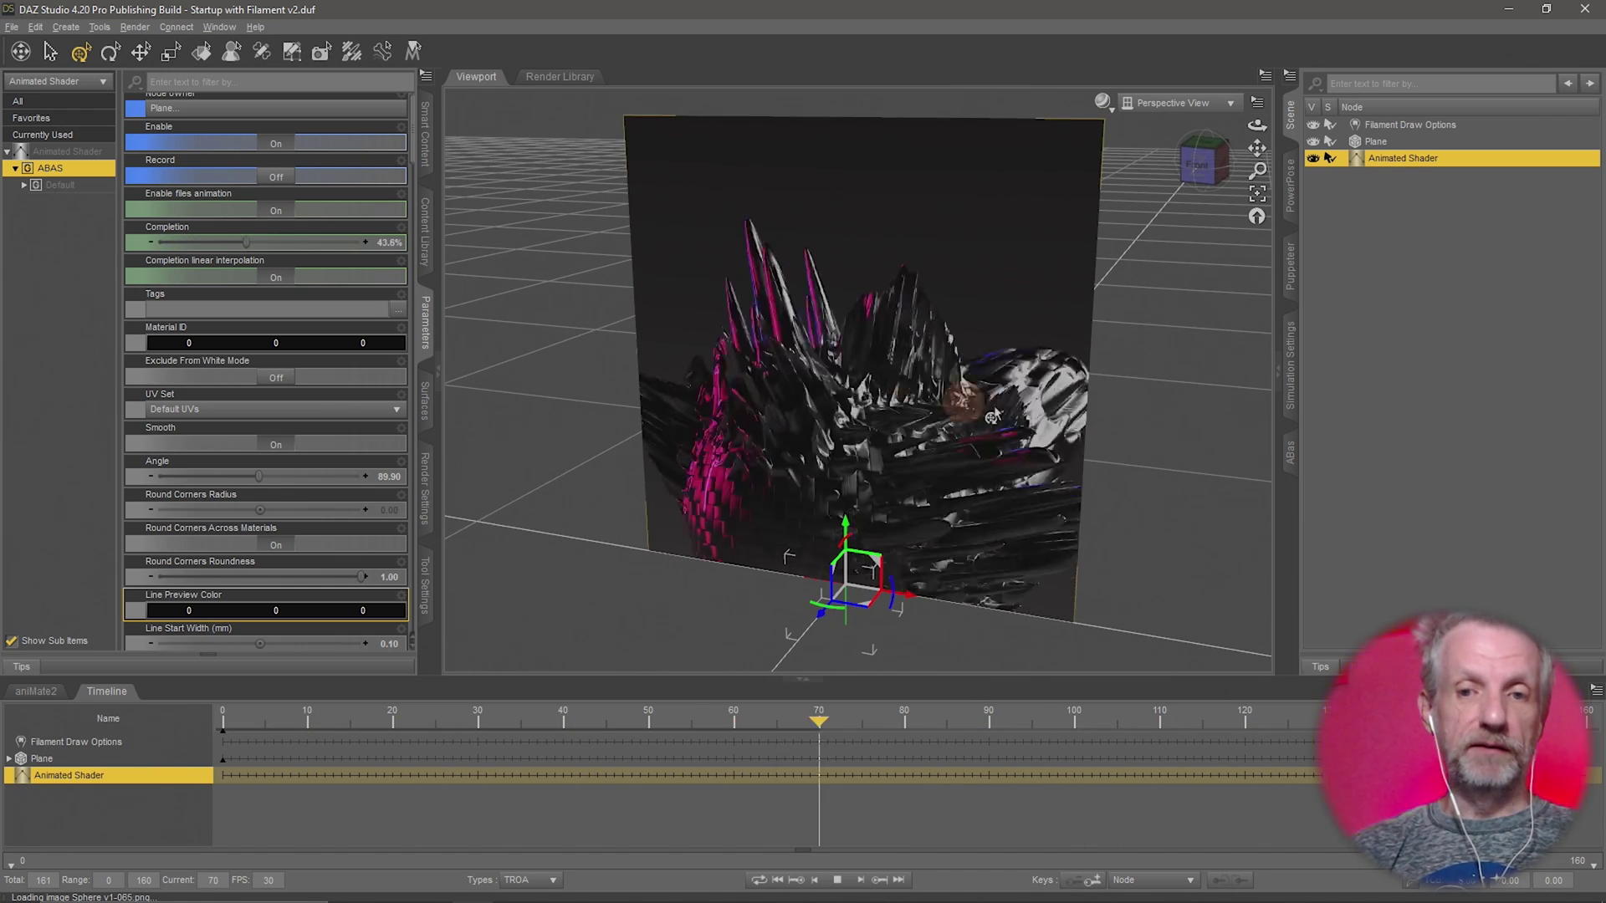
alt+drag(1086, 408, 1101, 484)
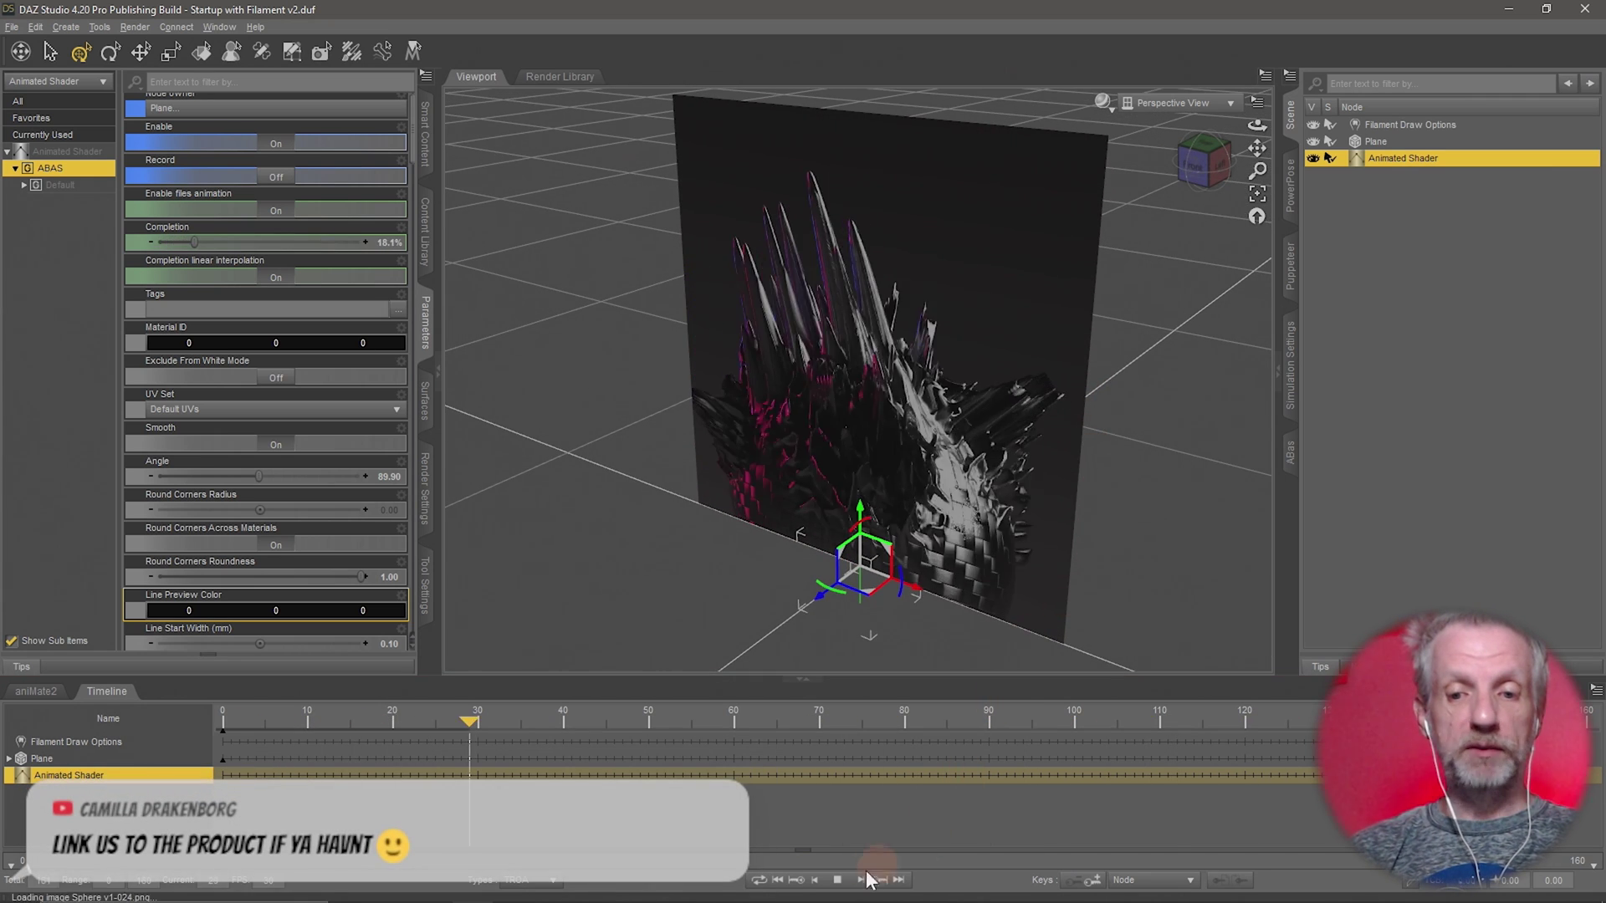
click(837, 879)
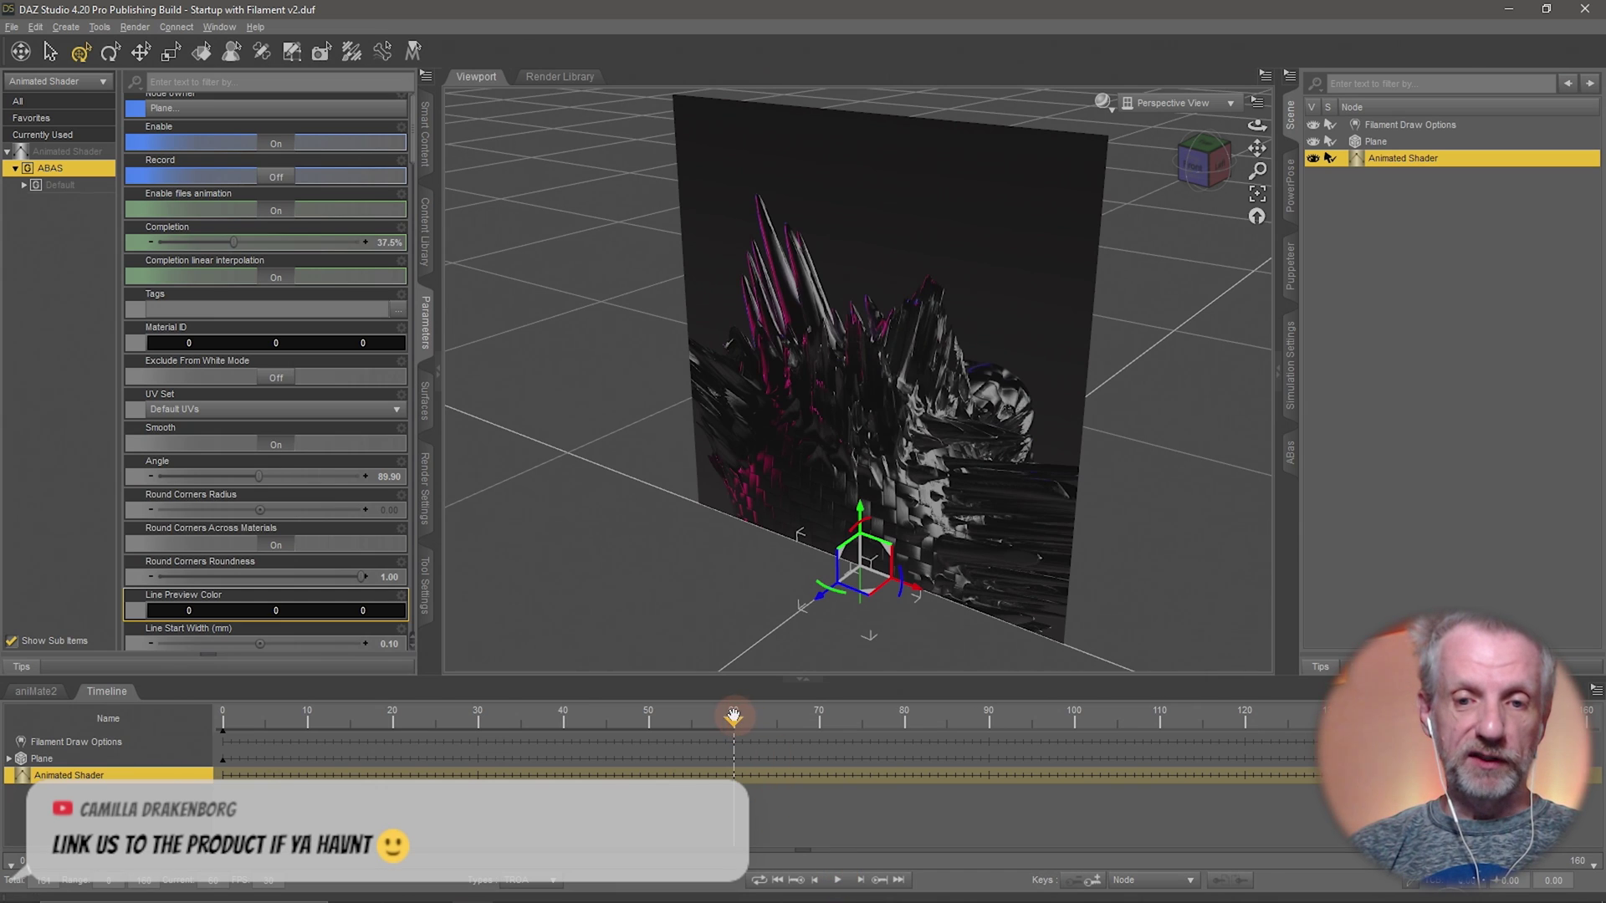
drag(731, 721, 830, 694)
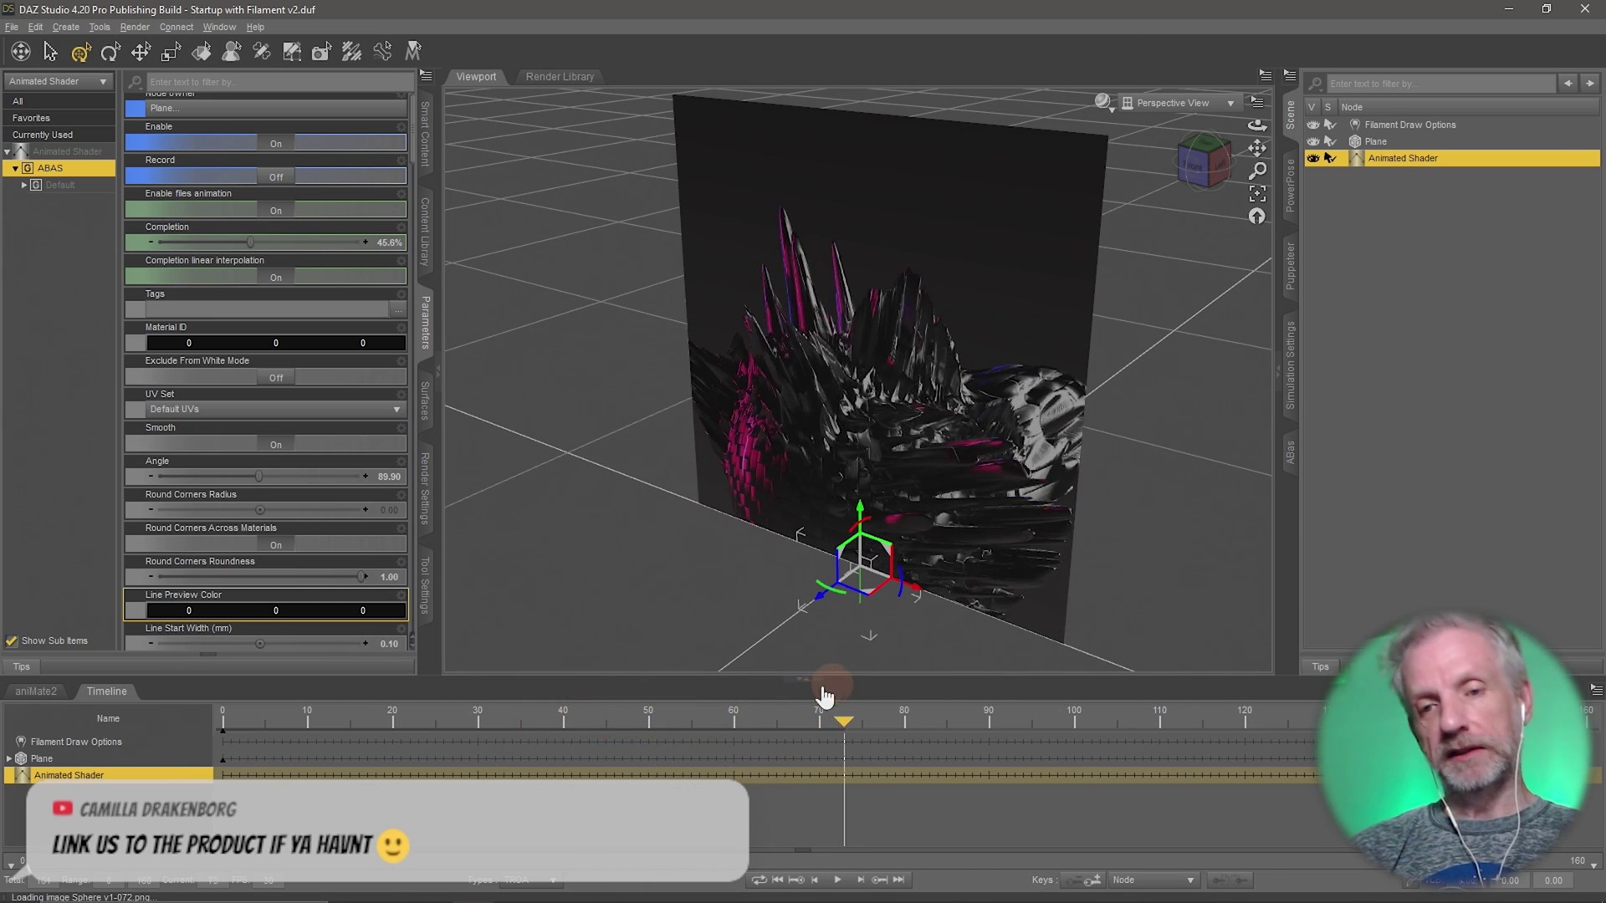
drag(710, 525, 785, 633)
drag(843, 721, 159, 799)
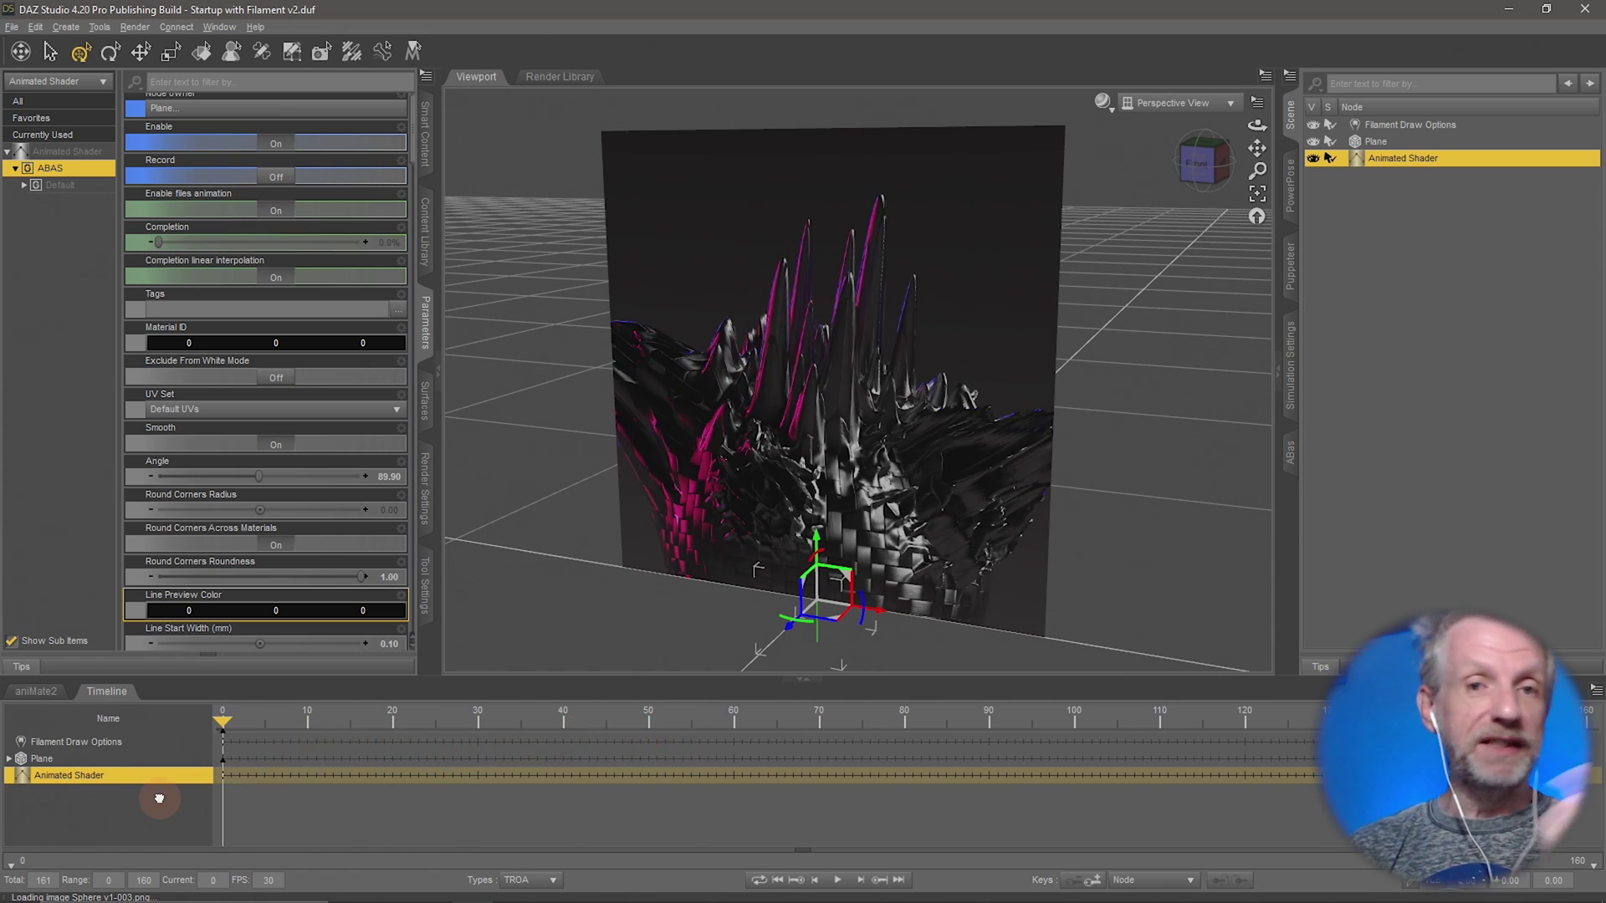
drag(222, 716, 153, 742)
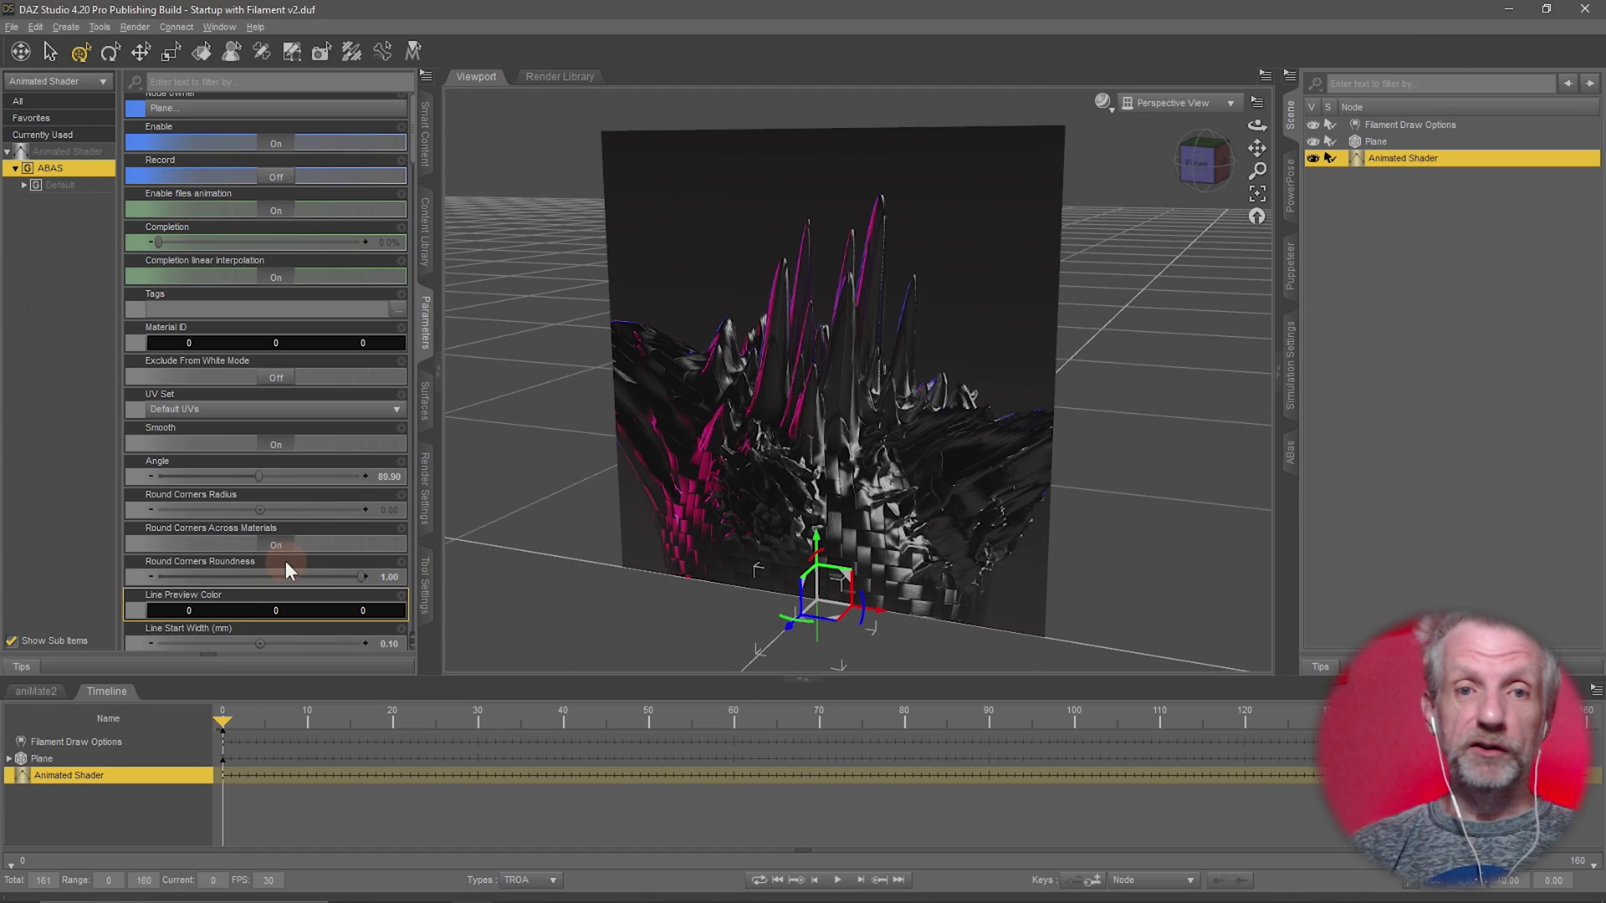
Start a new scene without keeping the current one and switch the viewport's draw style to Filament
scroll(159, 109, up, 1)
click(12, 27)
click(34, 42)
click(803, 476)
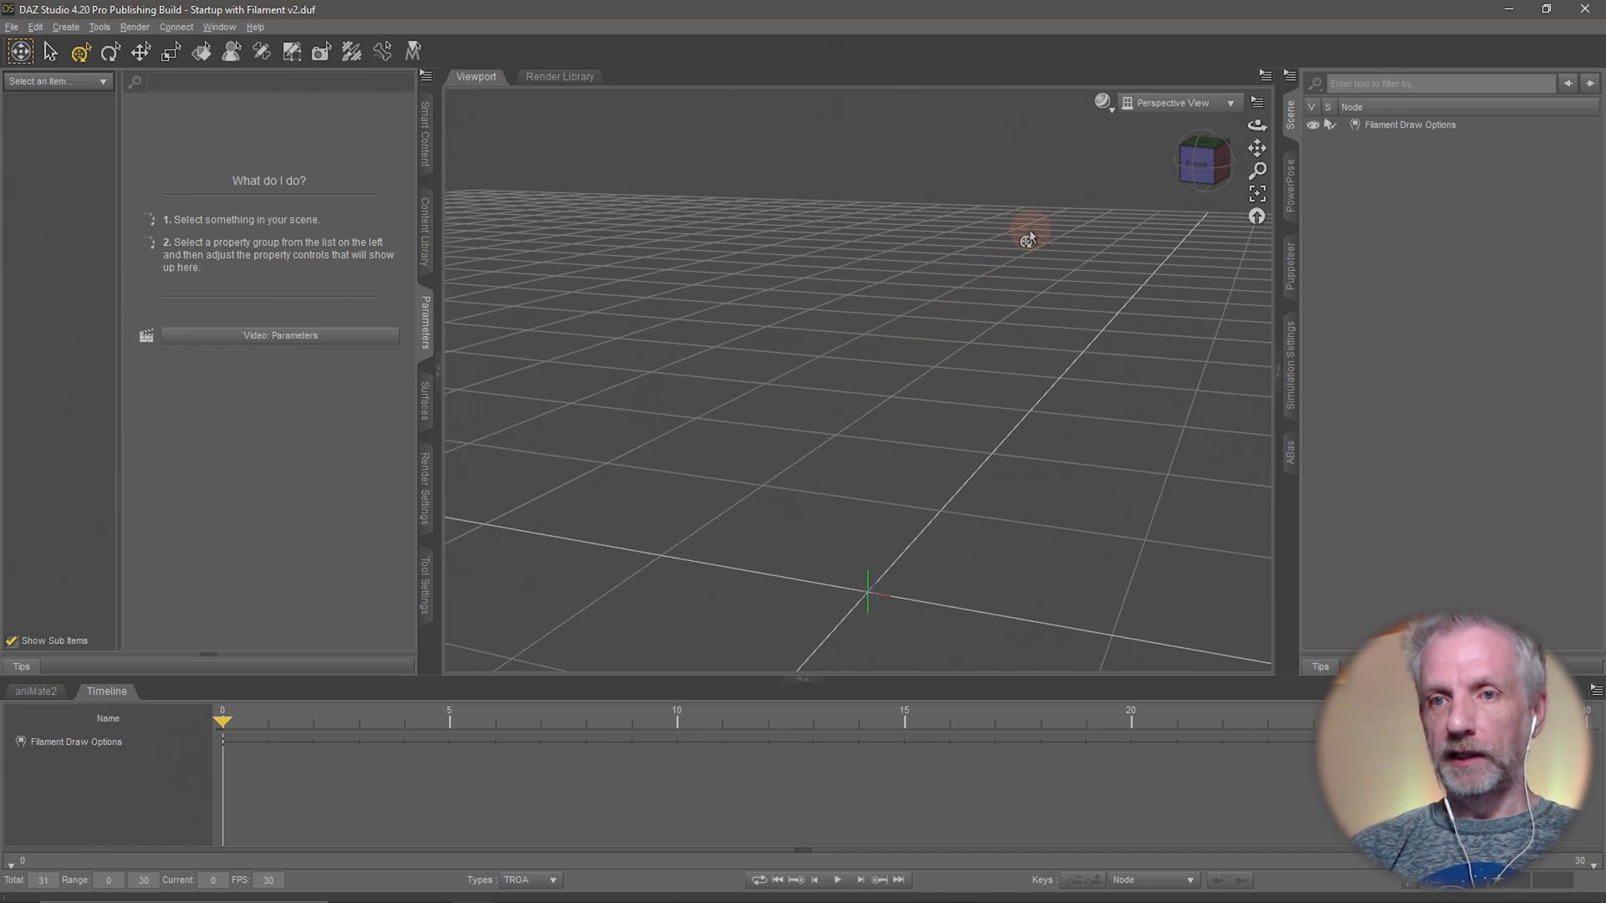
click(1103, 102)
click(1116, 299)
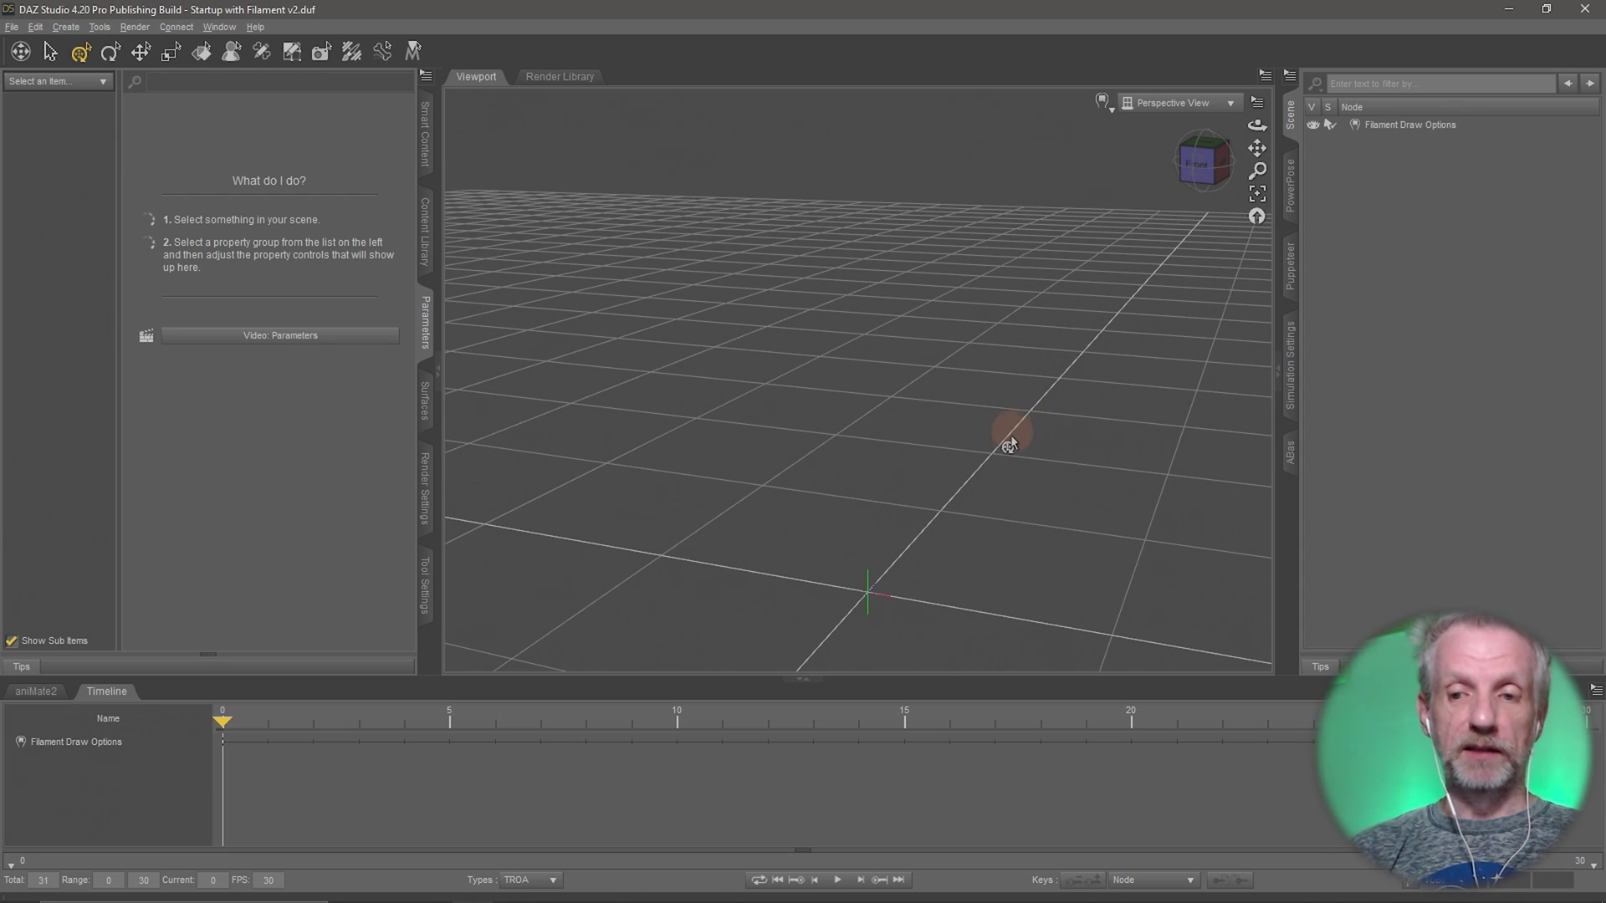
alt+drag(961, 456, 575, 237)
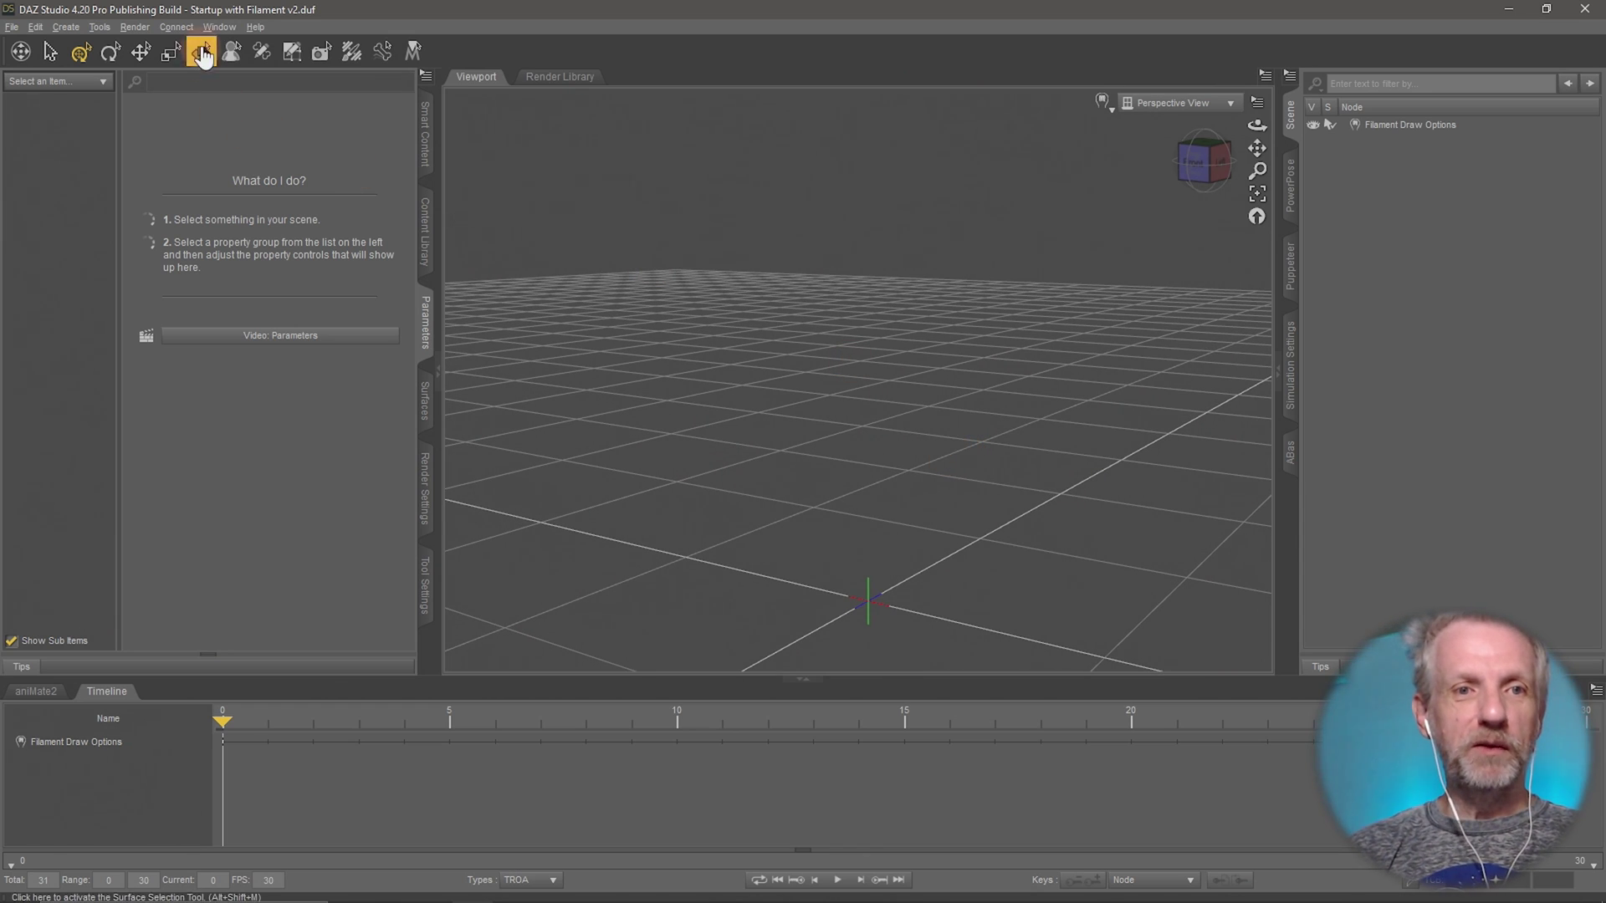
click(66, 28)
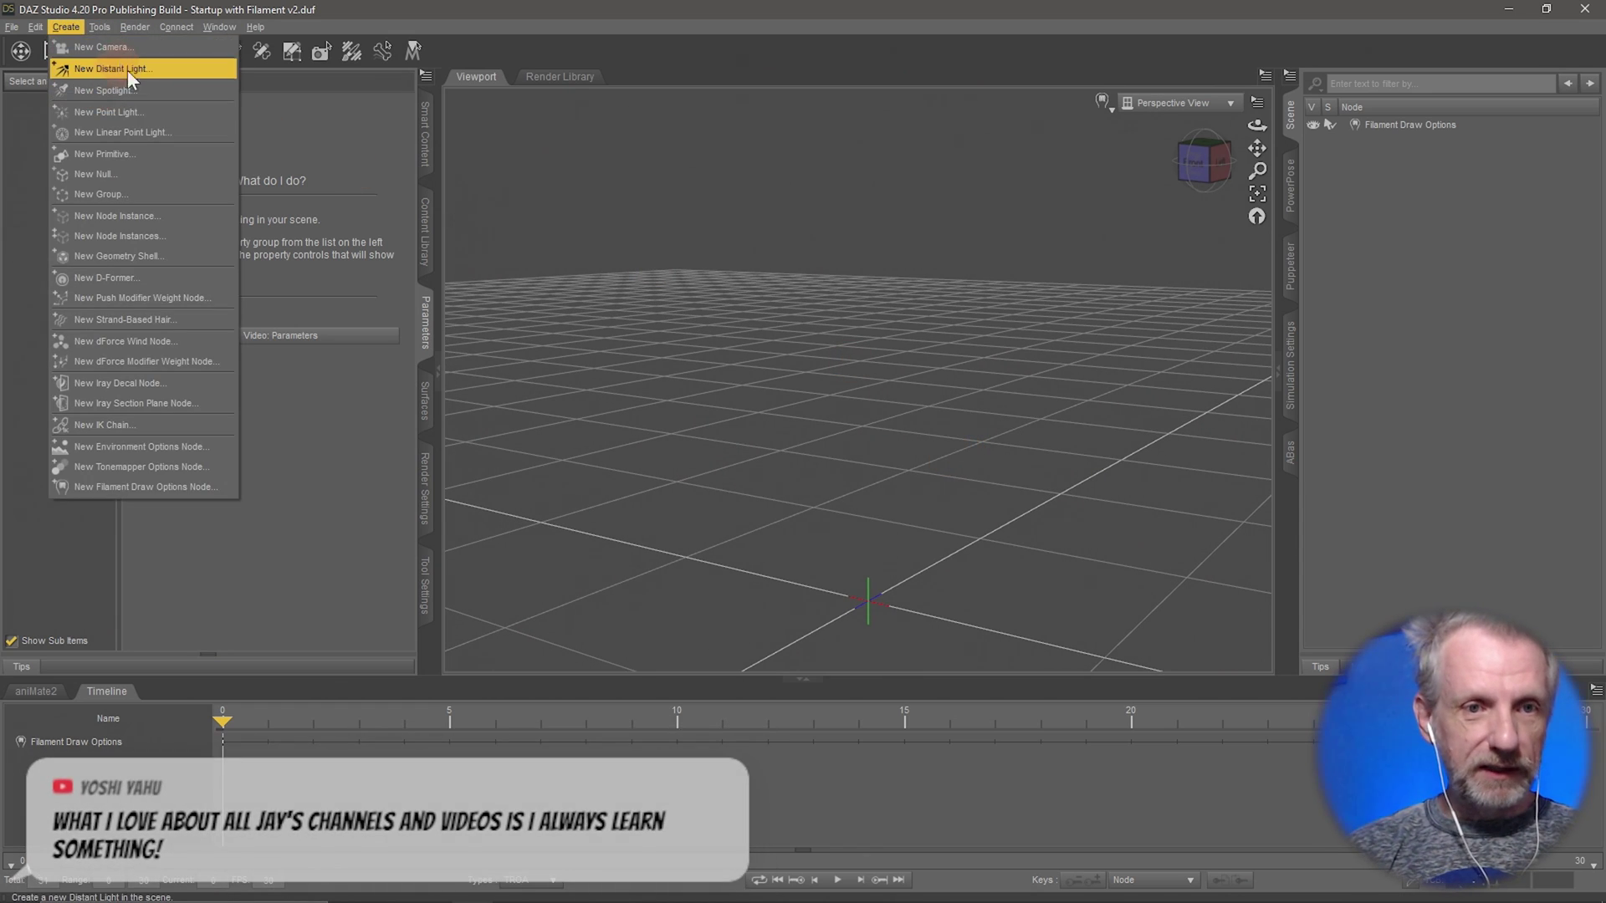
click(153, 154)
click(775, 390)
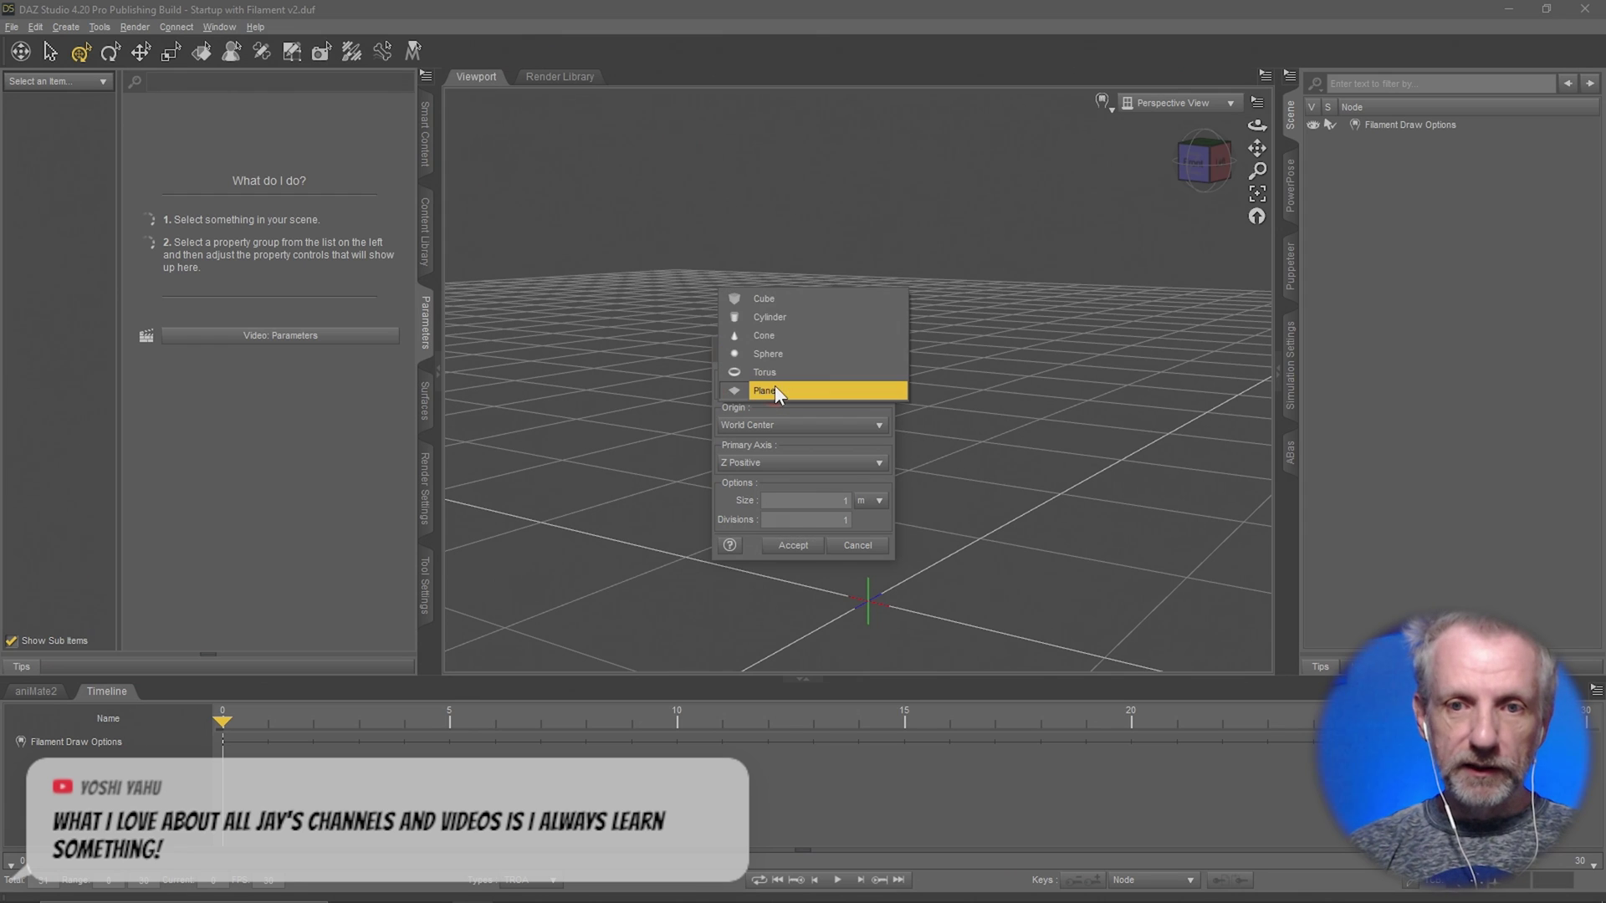
click(828, 354)
click(799, 565)
alt+drag(867, 514, 911, 452)
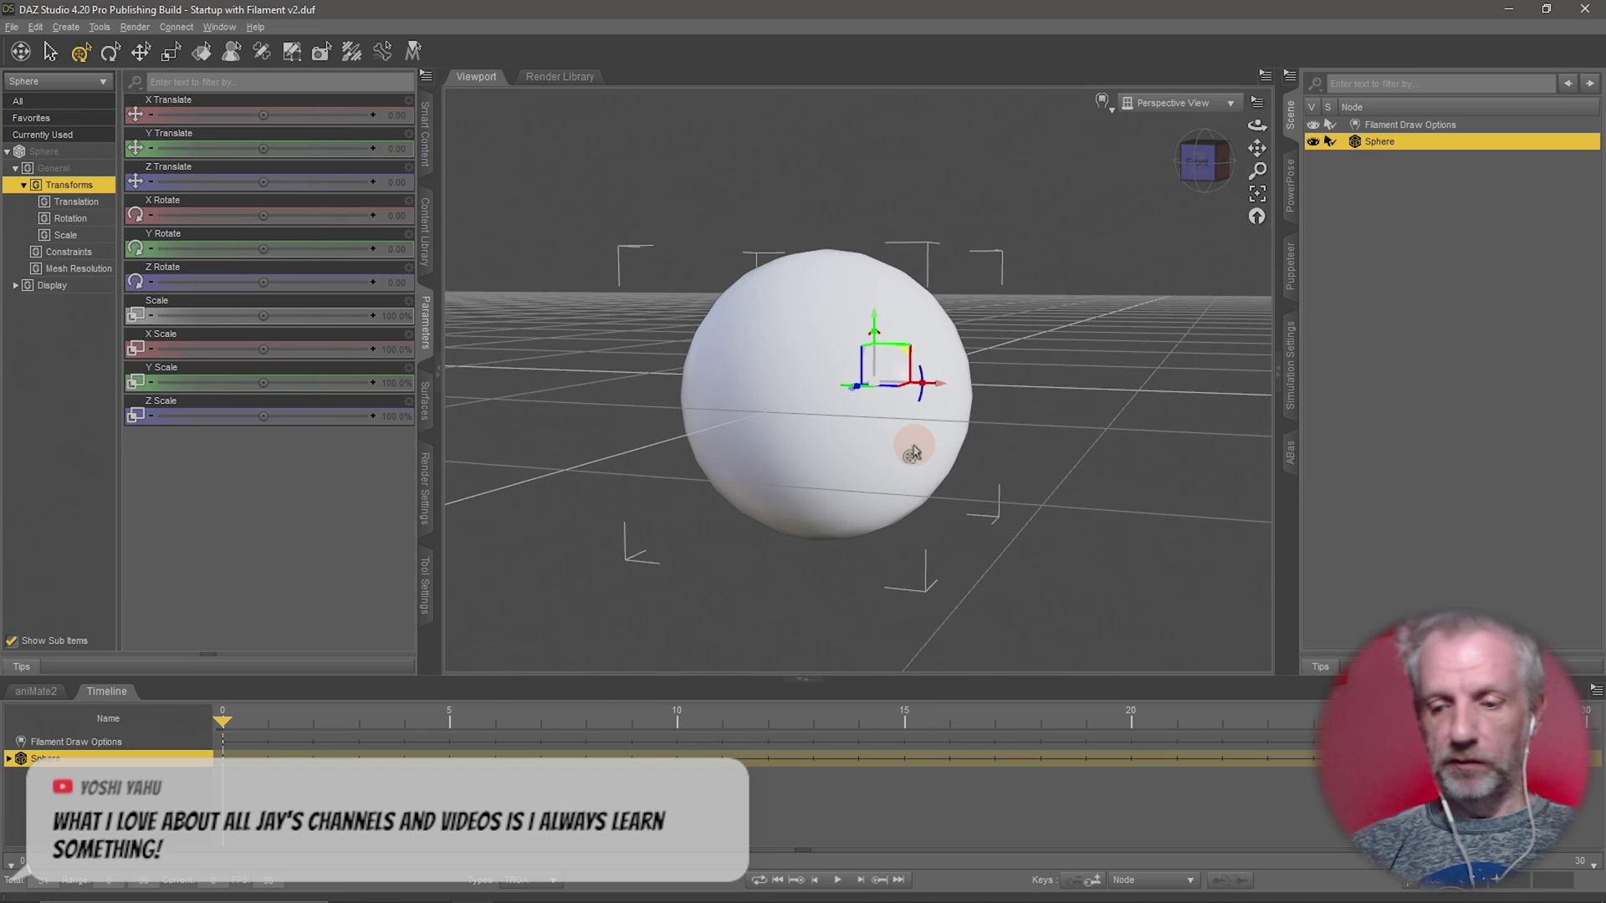
key(Delete)
Create a sphere primitive at the world center with a 1 m diameter and Y Positive as its primary axis
click(68, 24)
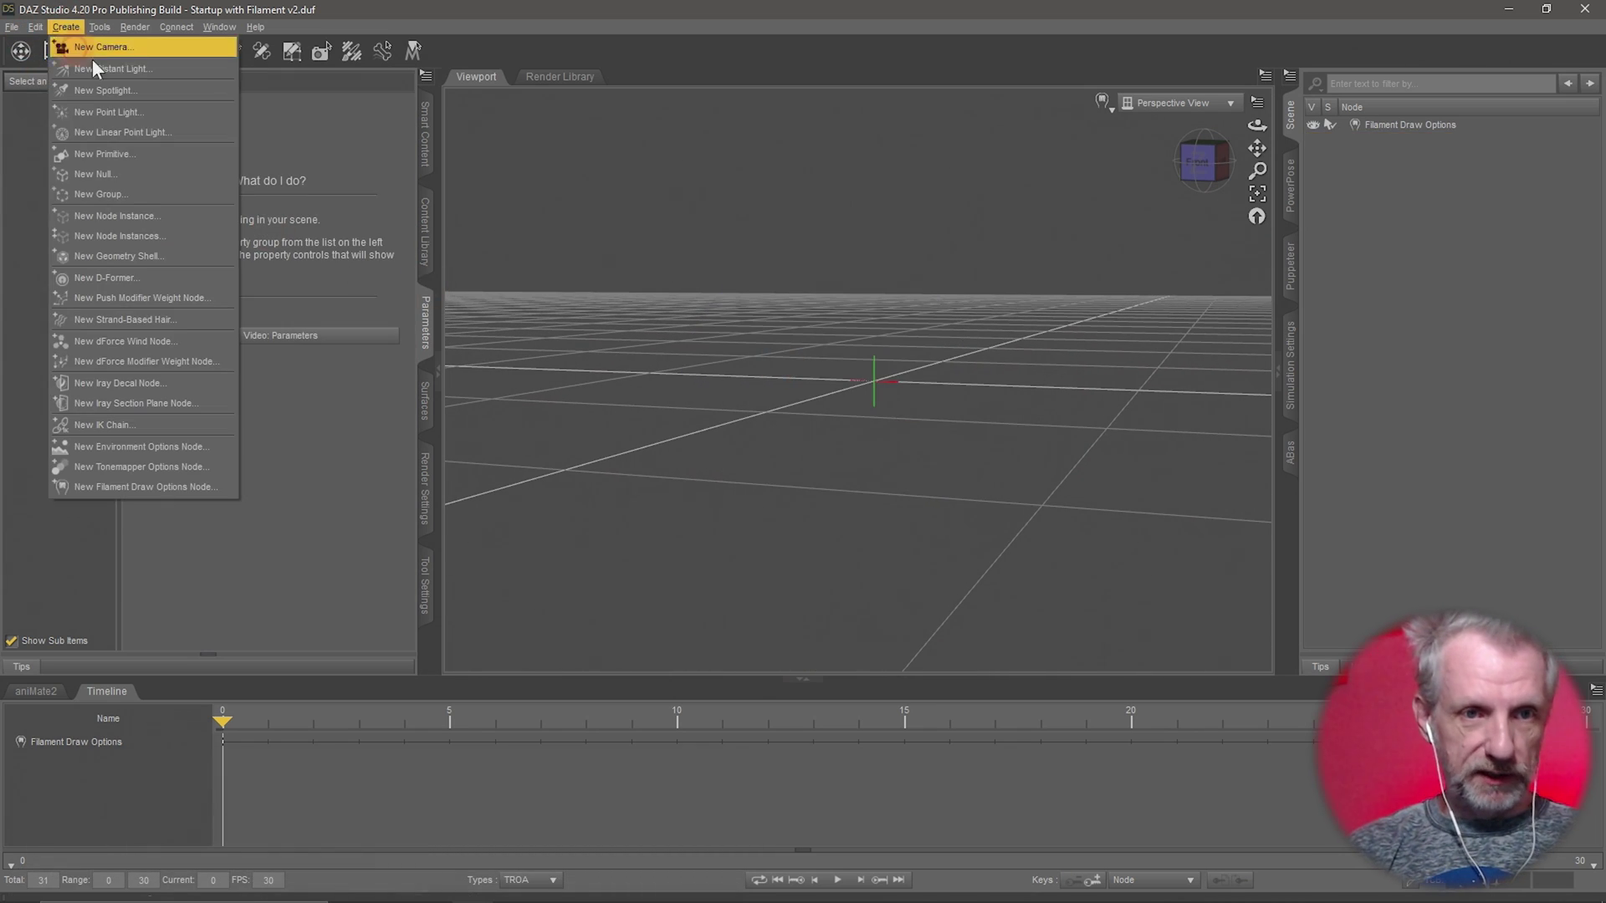
click(139, 150)
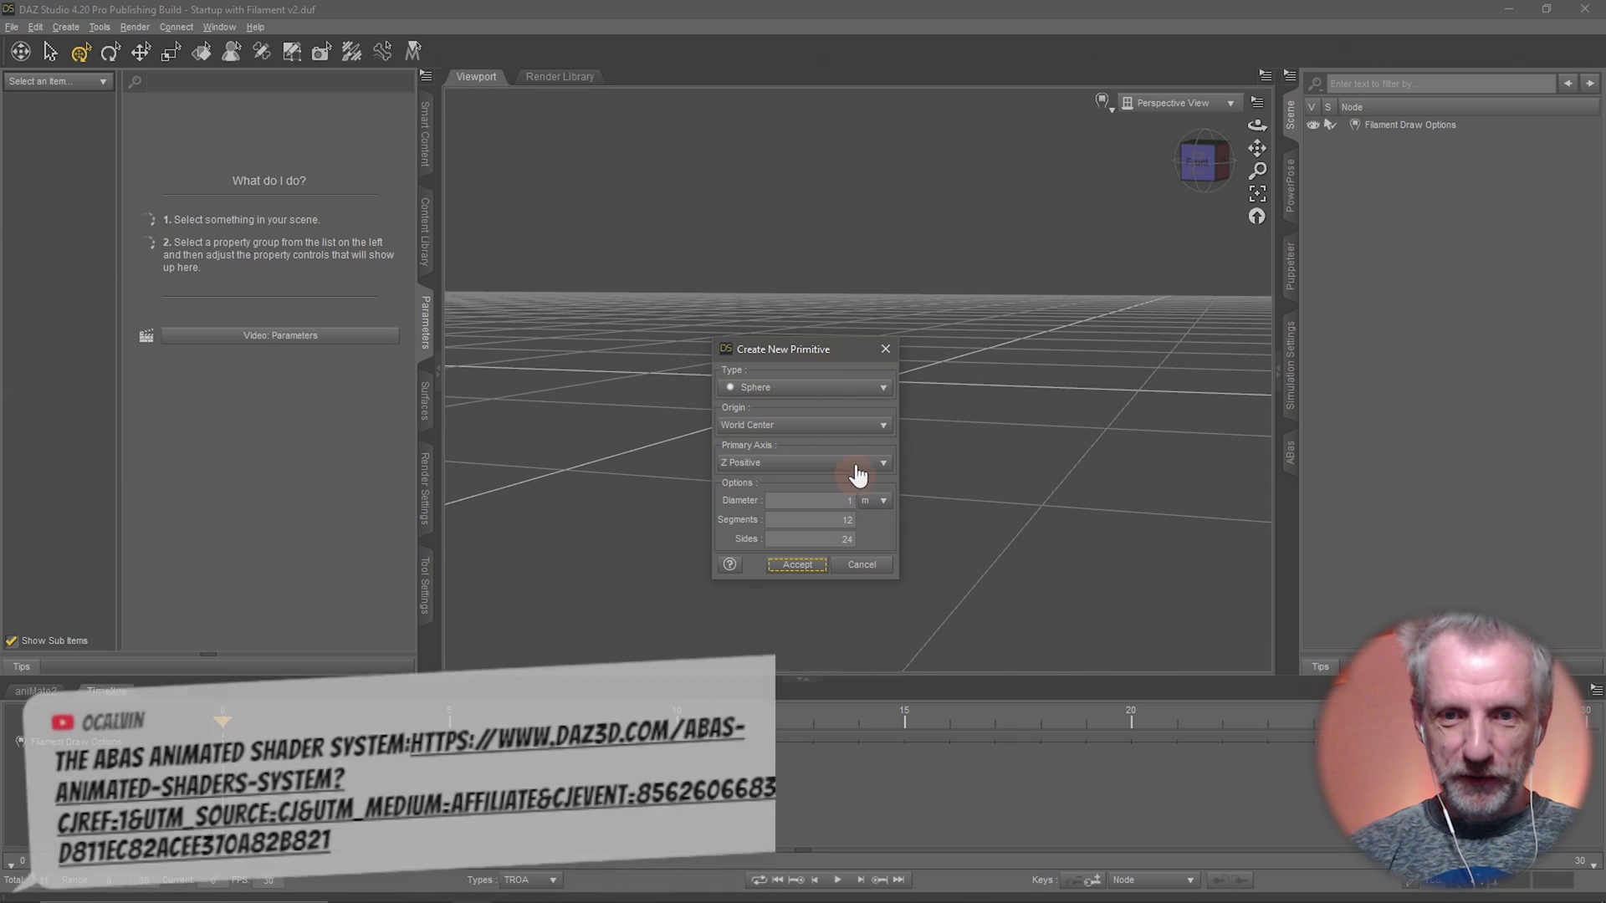
click(857, 463)
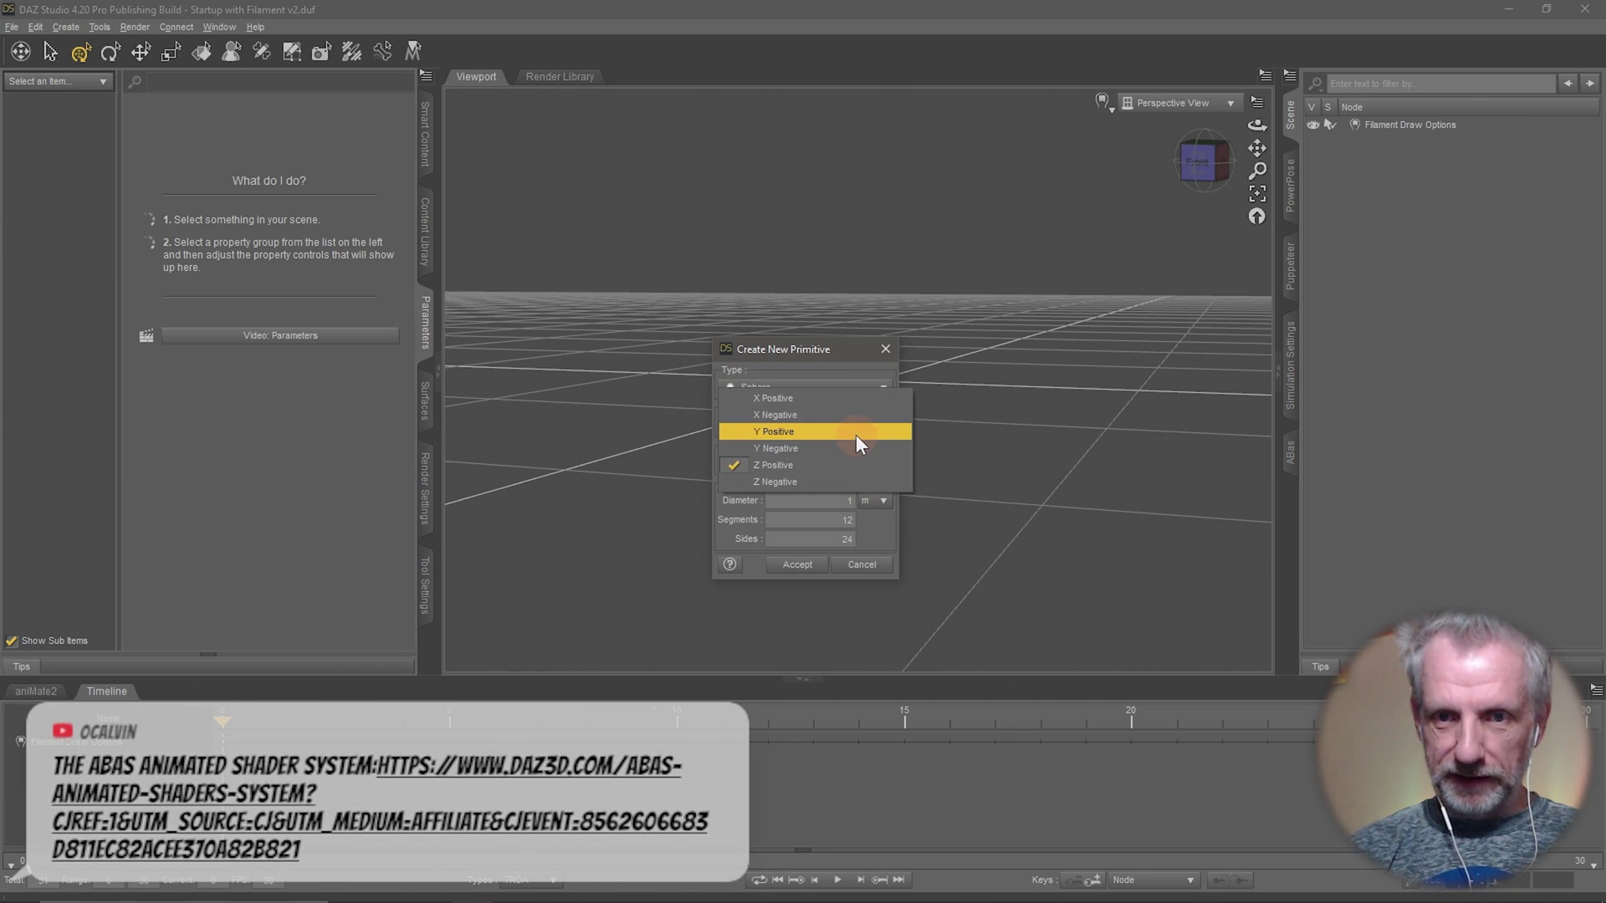
click(855, 433)
click(798, 565)
Set the base color of the sphere's Default surface to dark red with red 64, green 0 and blue 0
drag(939, 446, 836, 416)
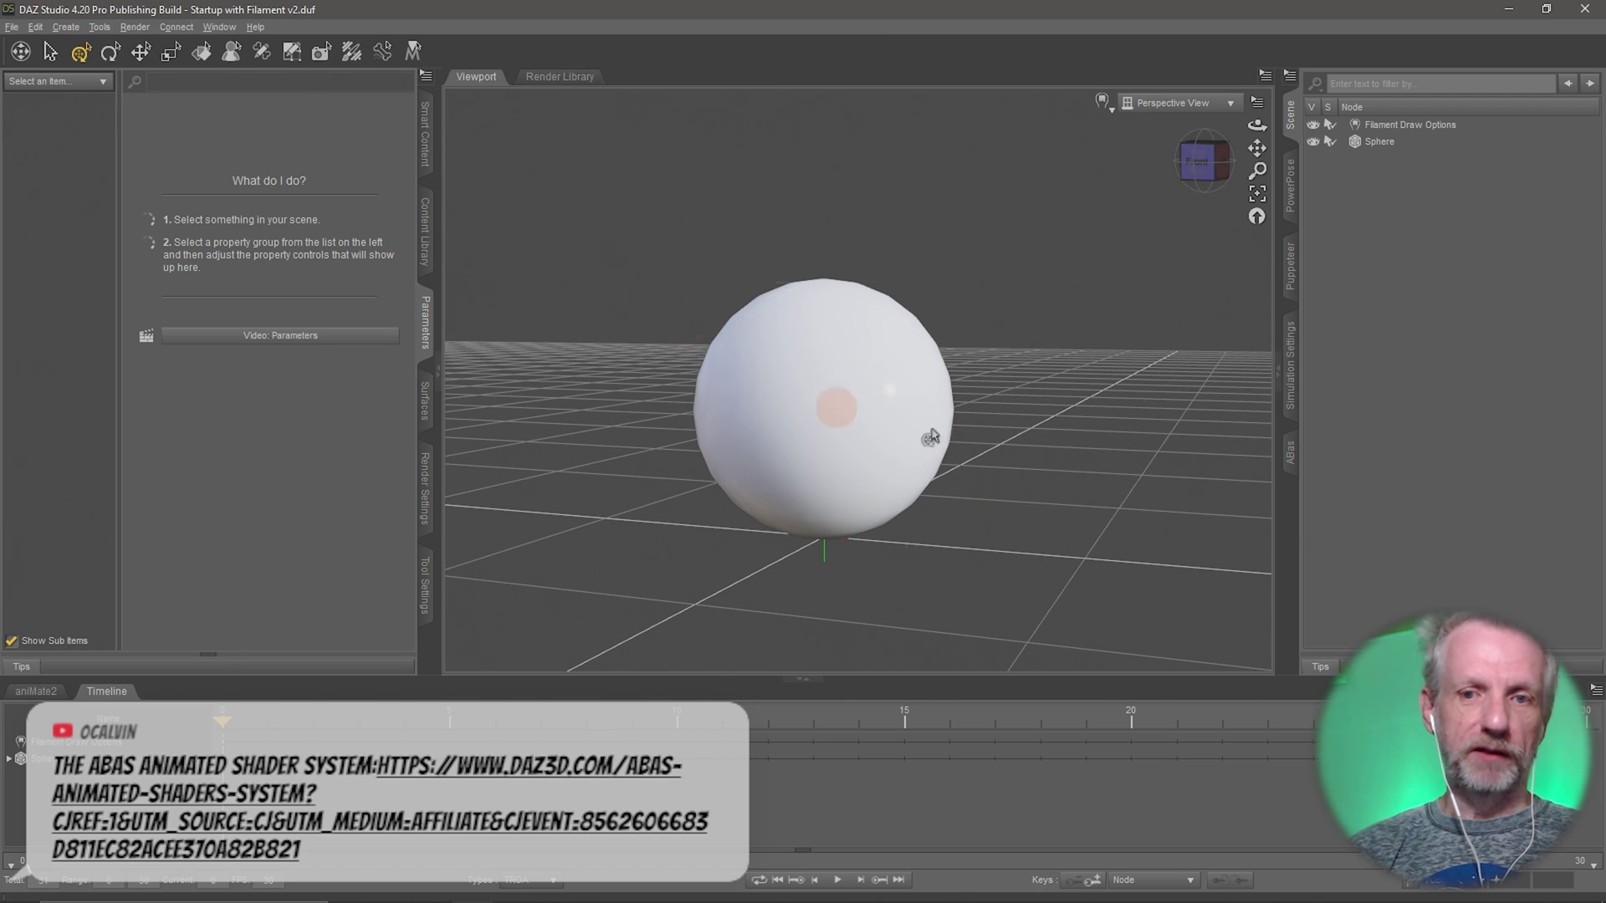
scroll(1033, 465, up, 5)
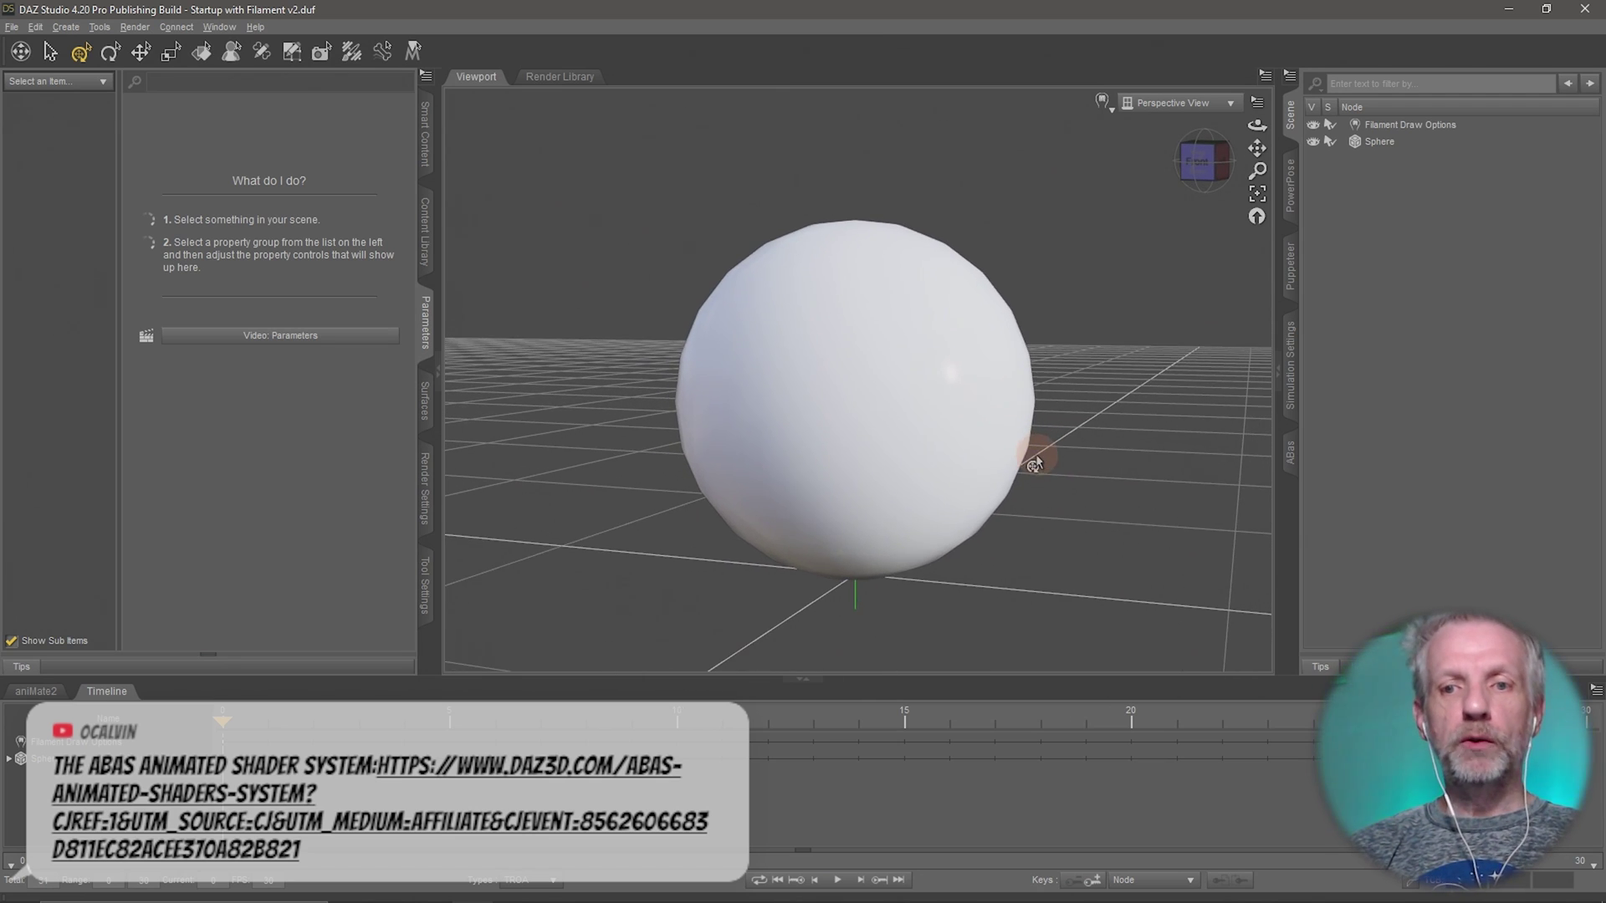
drag(1004, 499, 1051, 423)
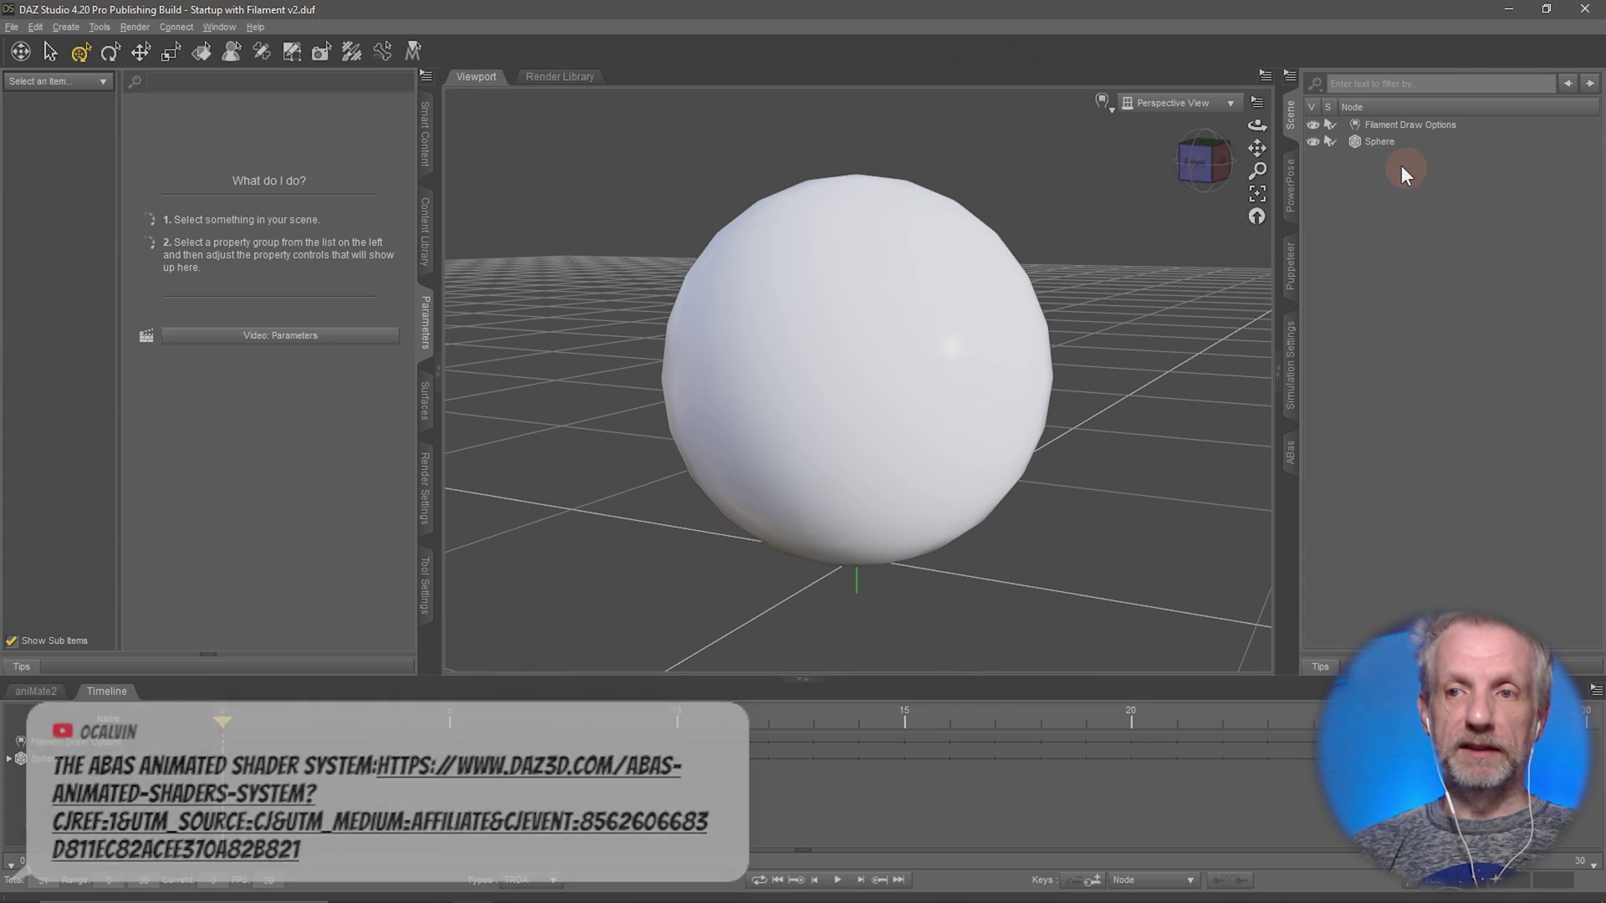
click(1391, 144)
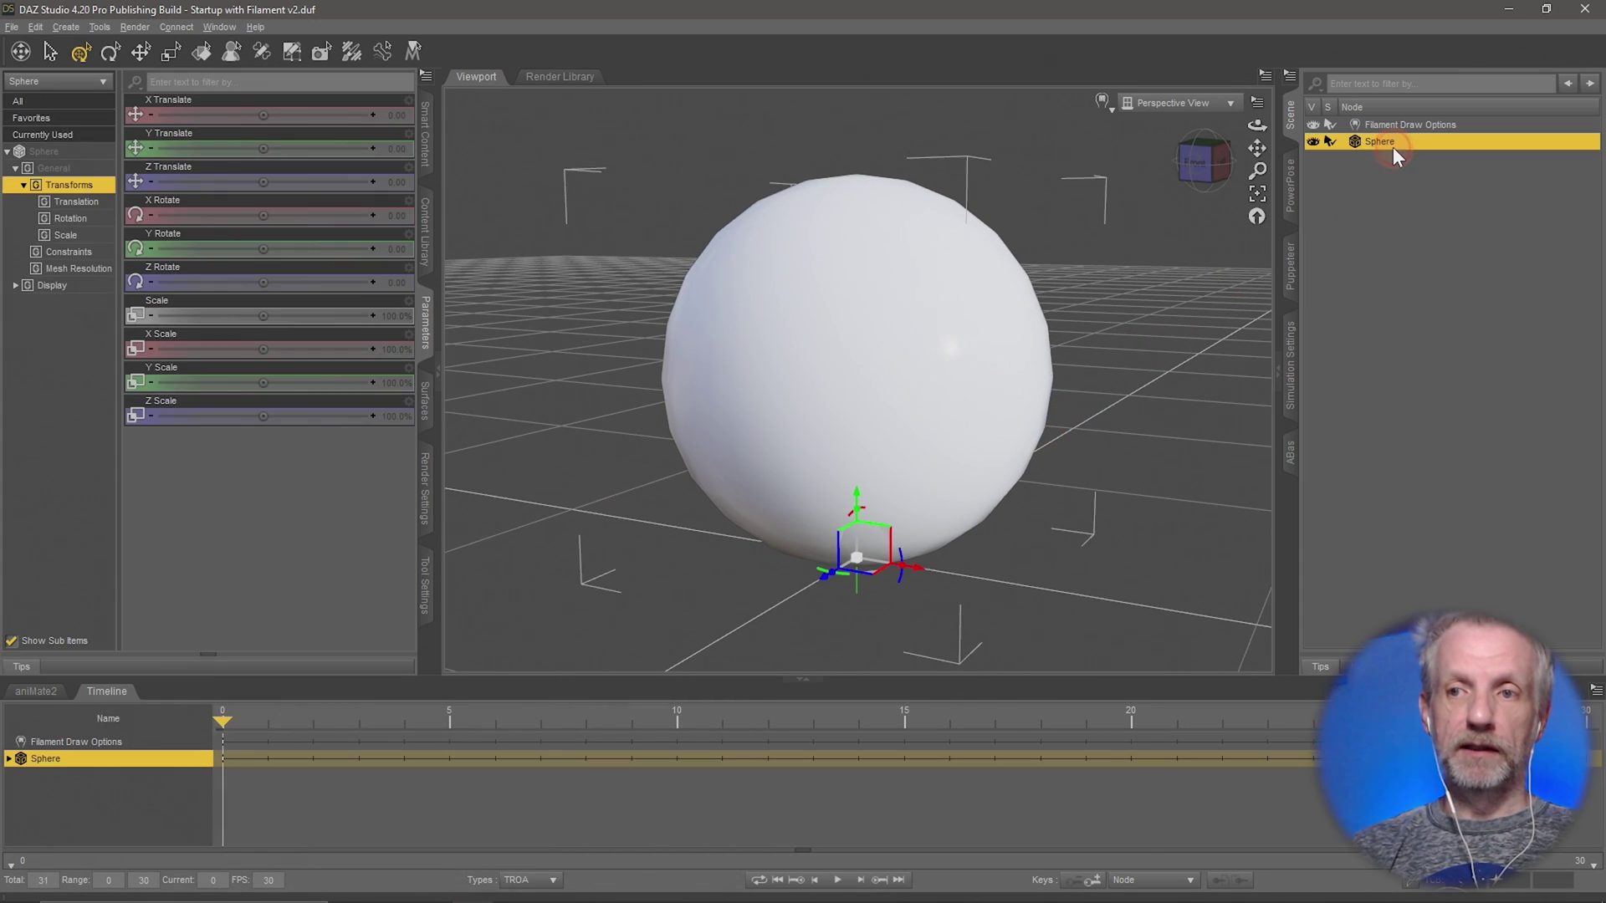
click(424, 402)
click(97, 169)
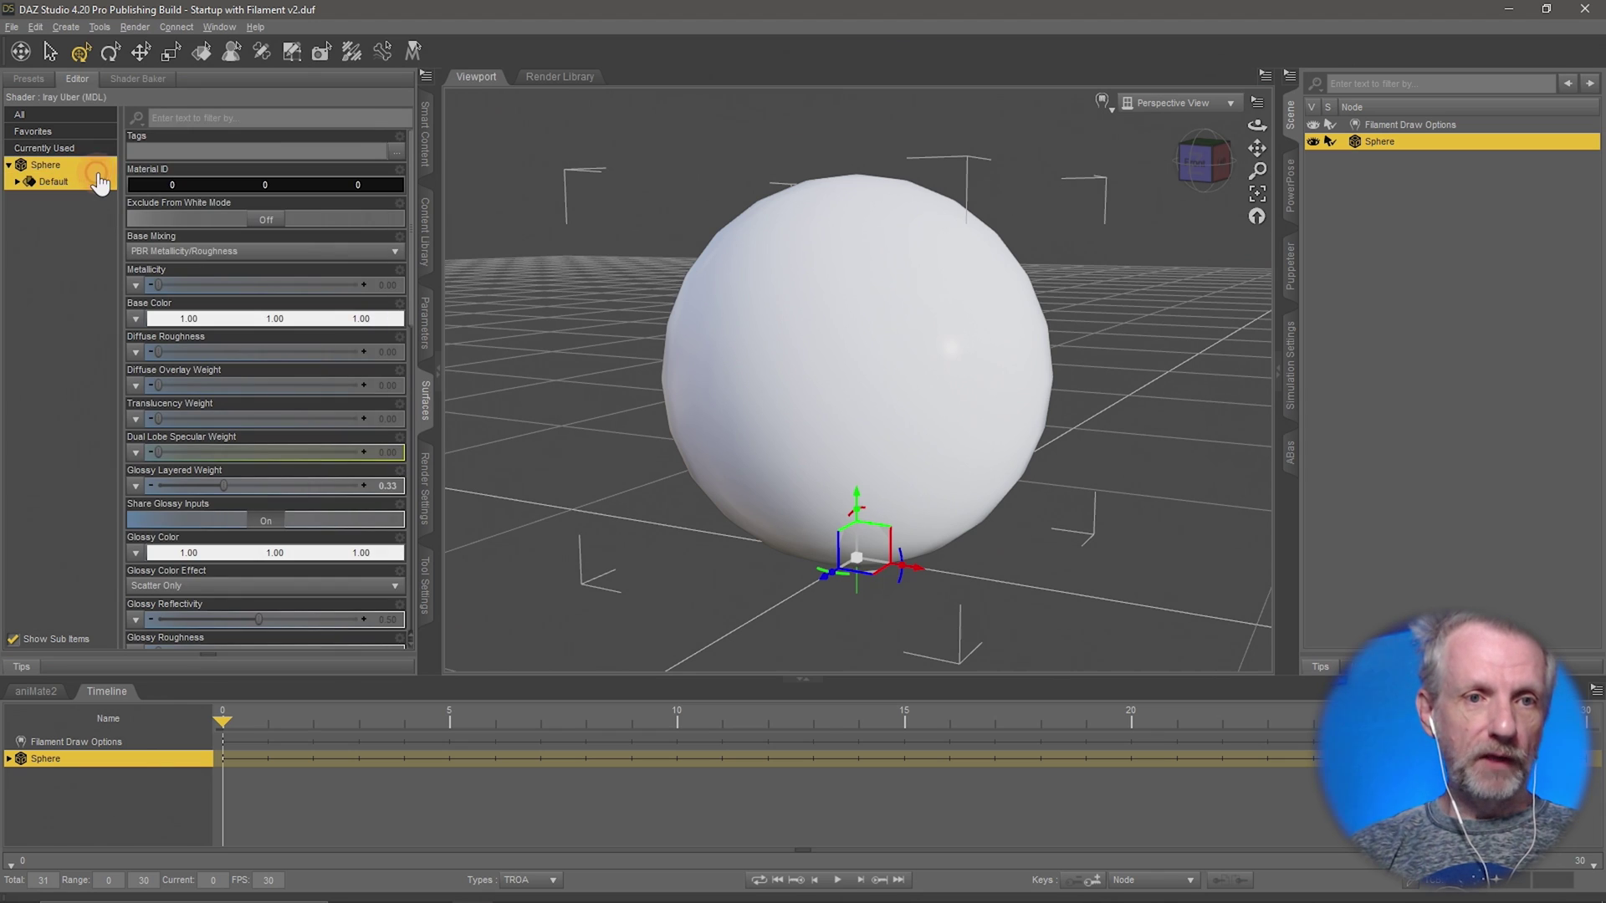
click(88, 185)
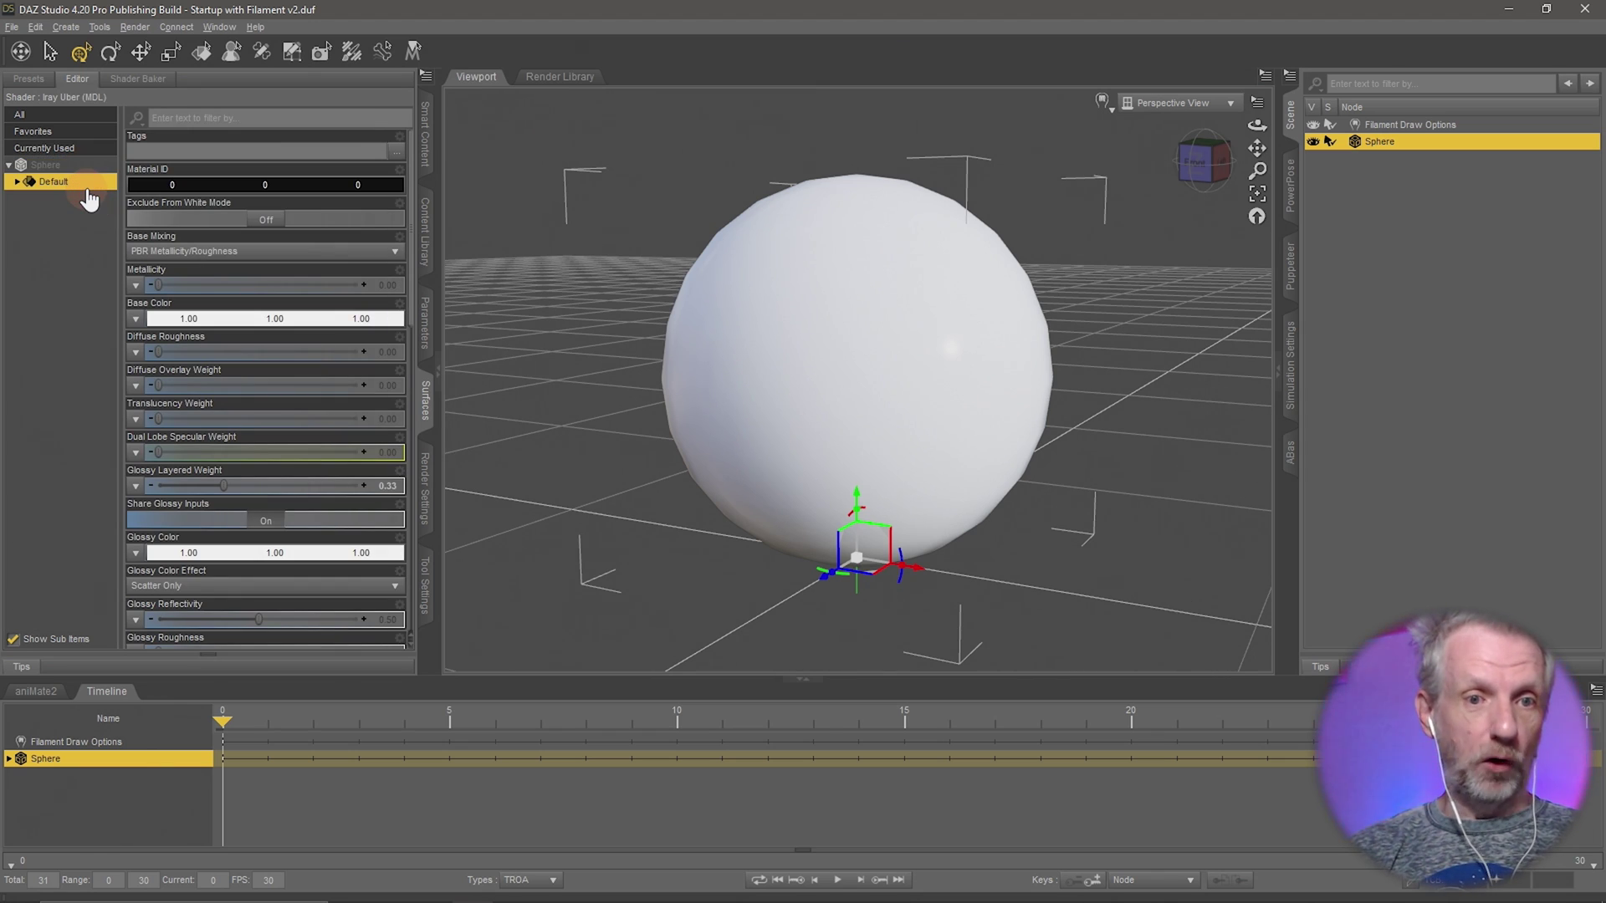
double_click(88, 185)
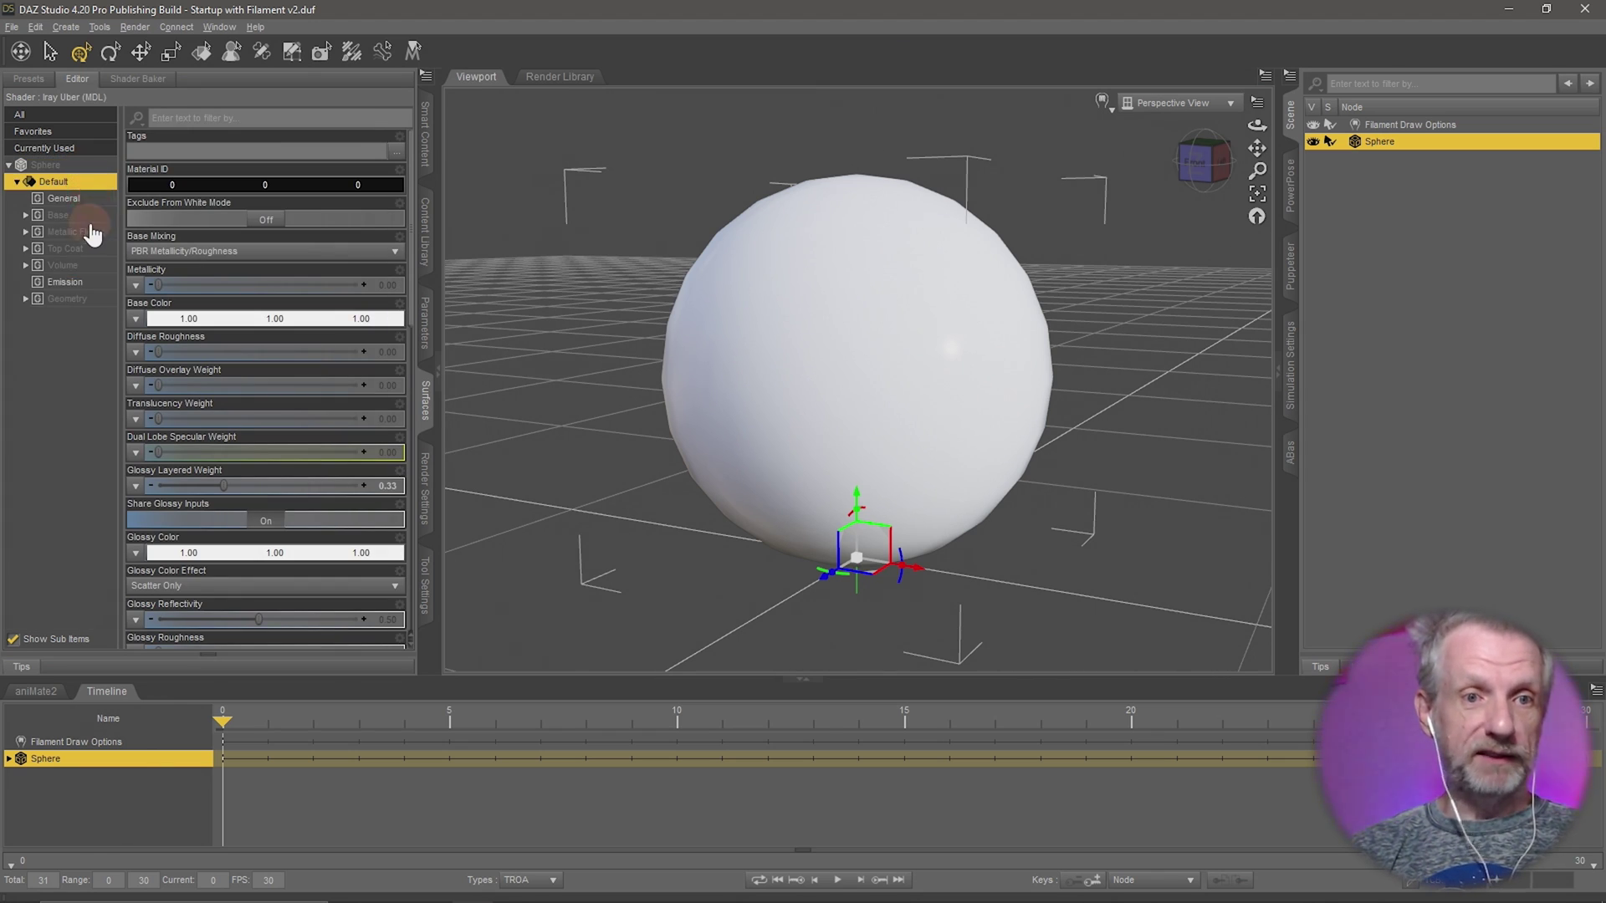
click(84, 215)
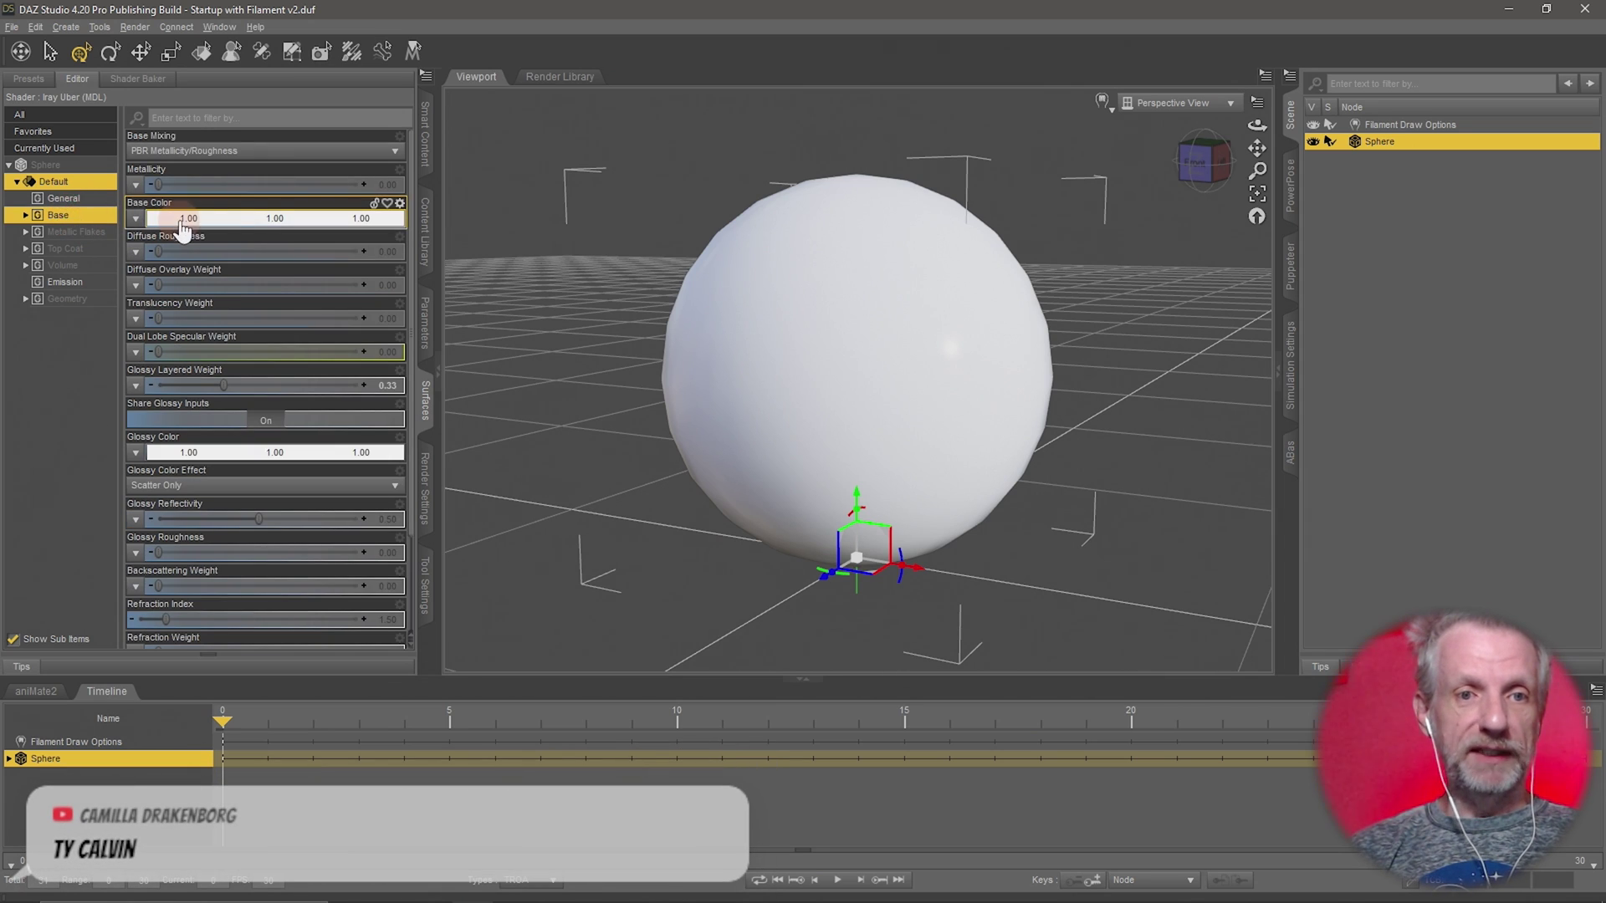
click(231, 222)
click(614, 438)
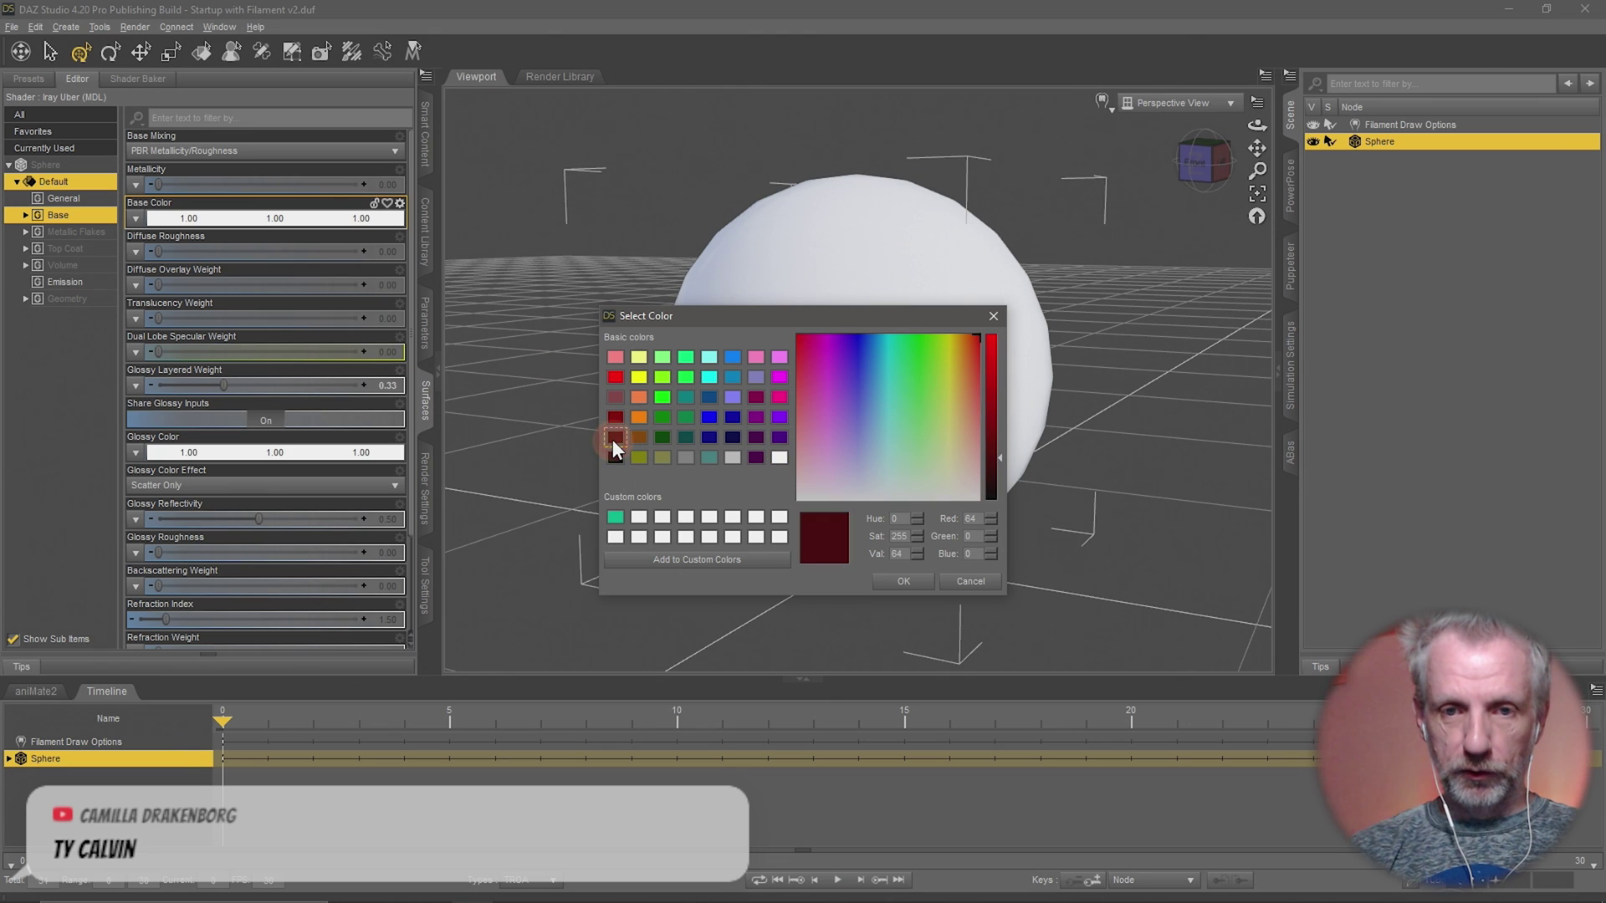
click(903, 581)
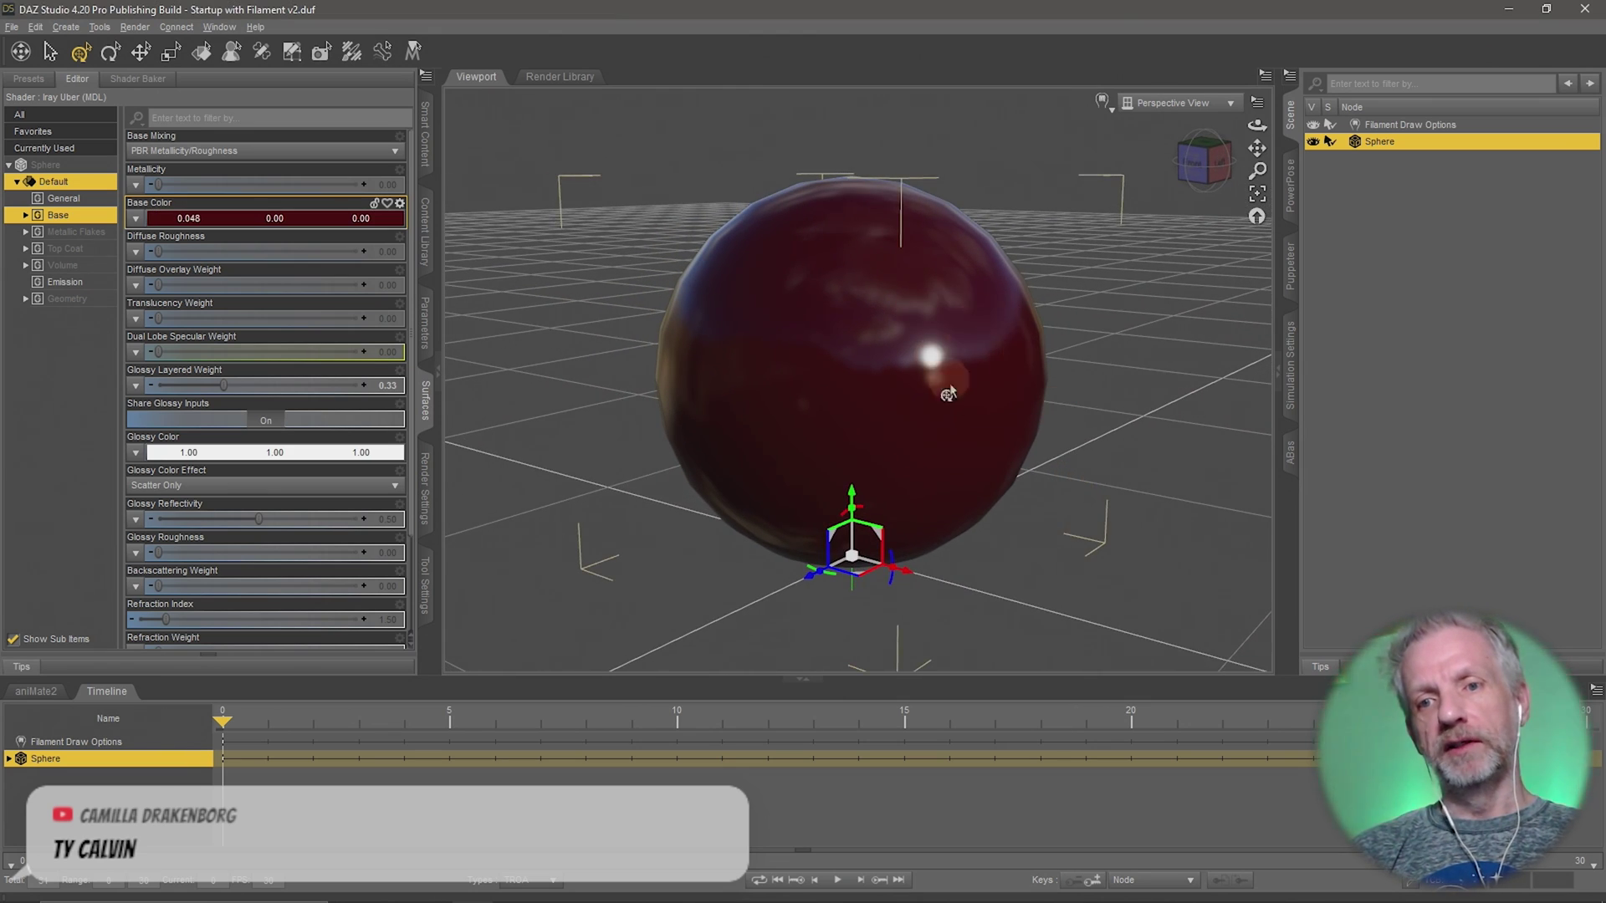
Set the Glossy Reflectivity of the sphere's Default surface to 1.00 at frame 0
alt+drag(1033, 415, 1032, 406)
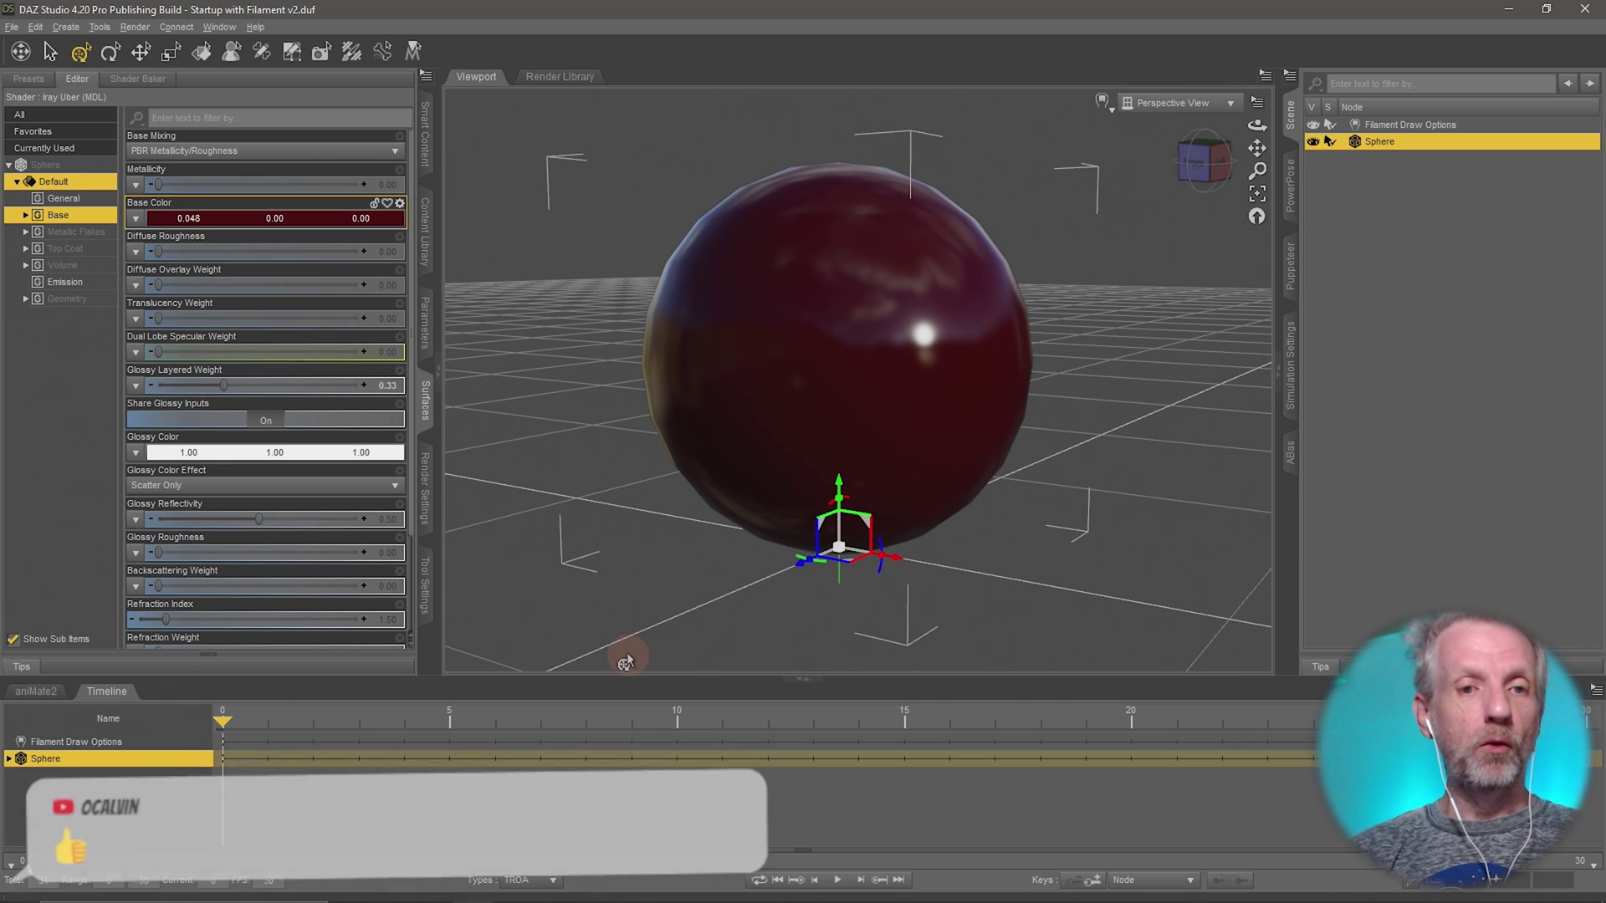
double_click(99, 219)
double_click(97, 284)
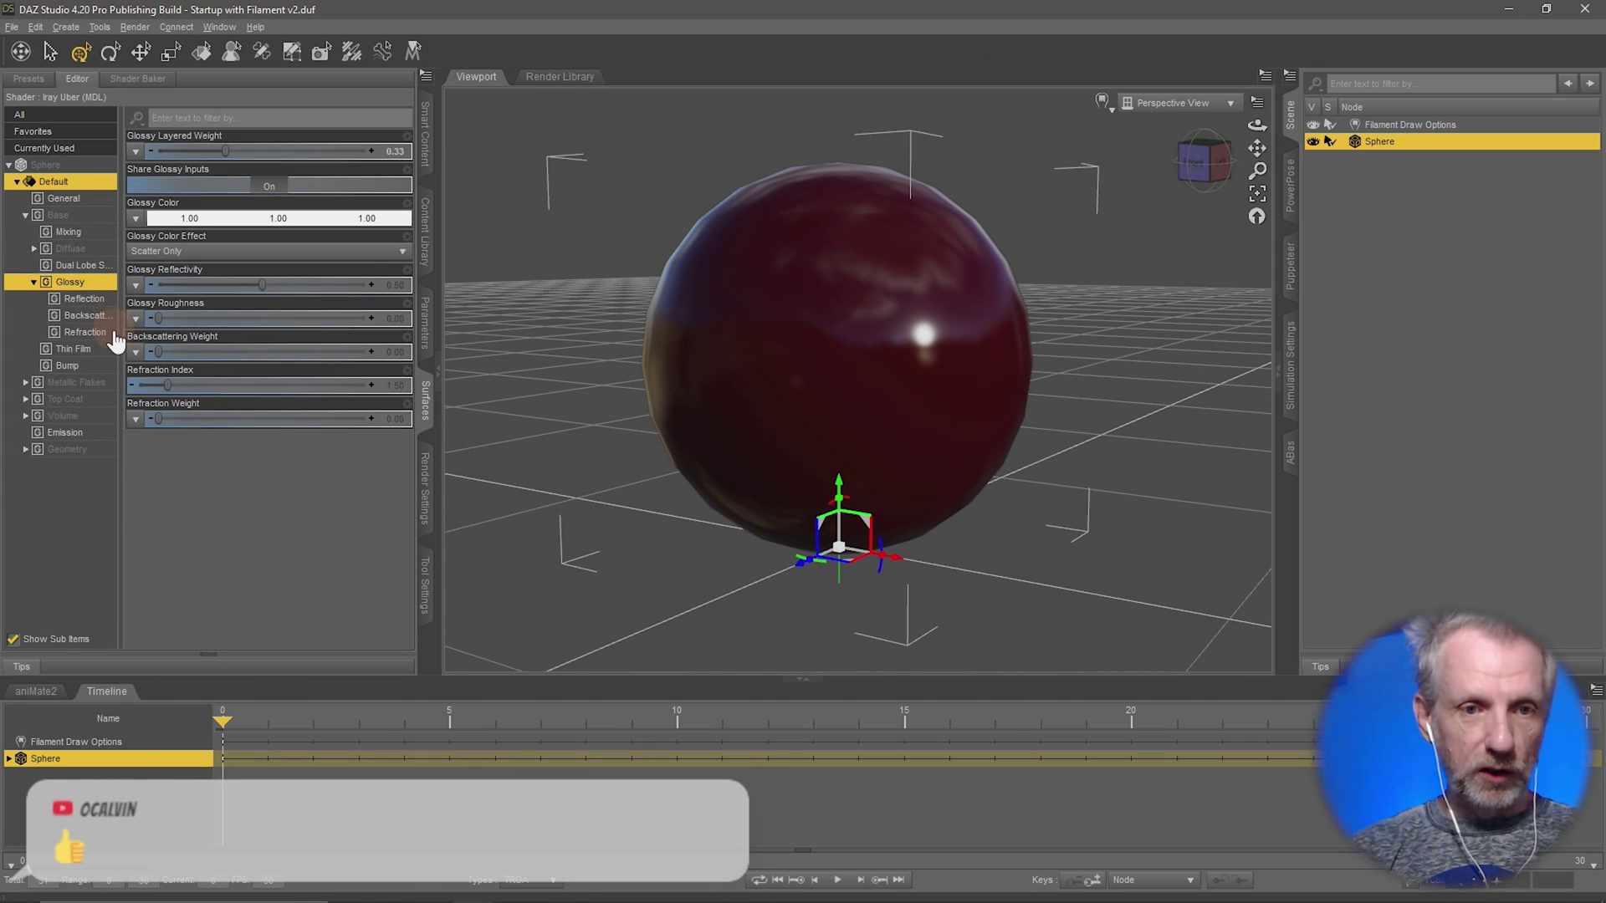
drag(161, 321, 111, 313)
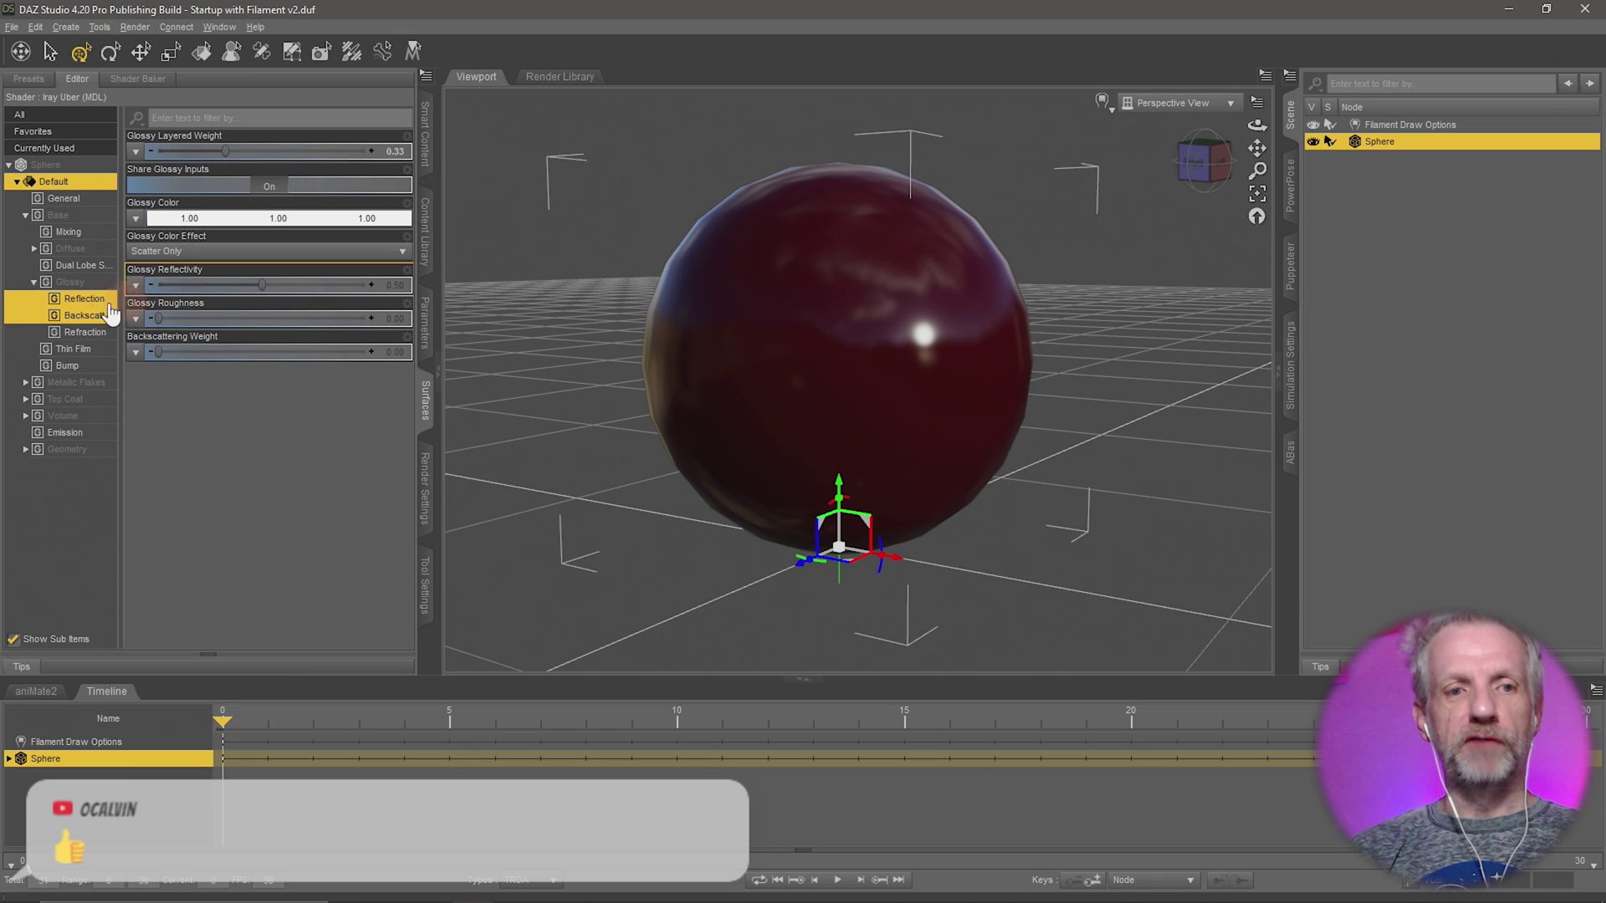
click(84, 300)
drag(272, 291, 92, 301)
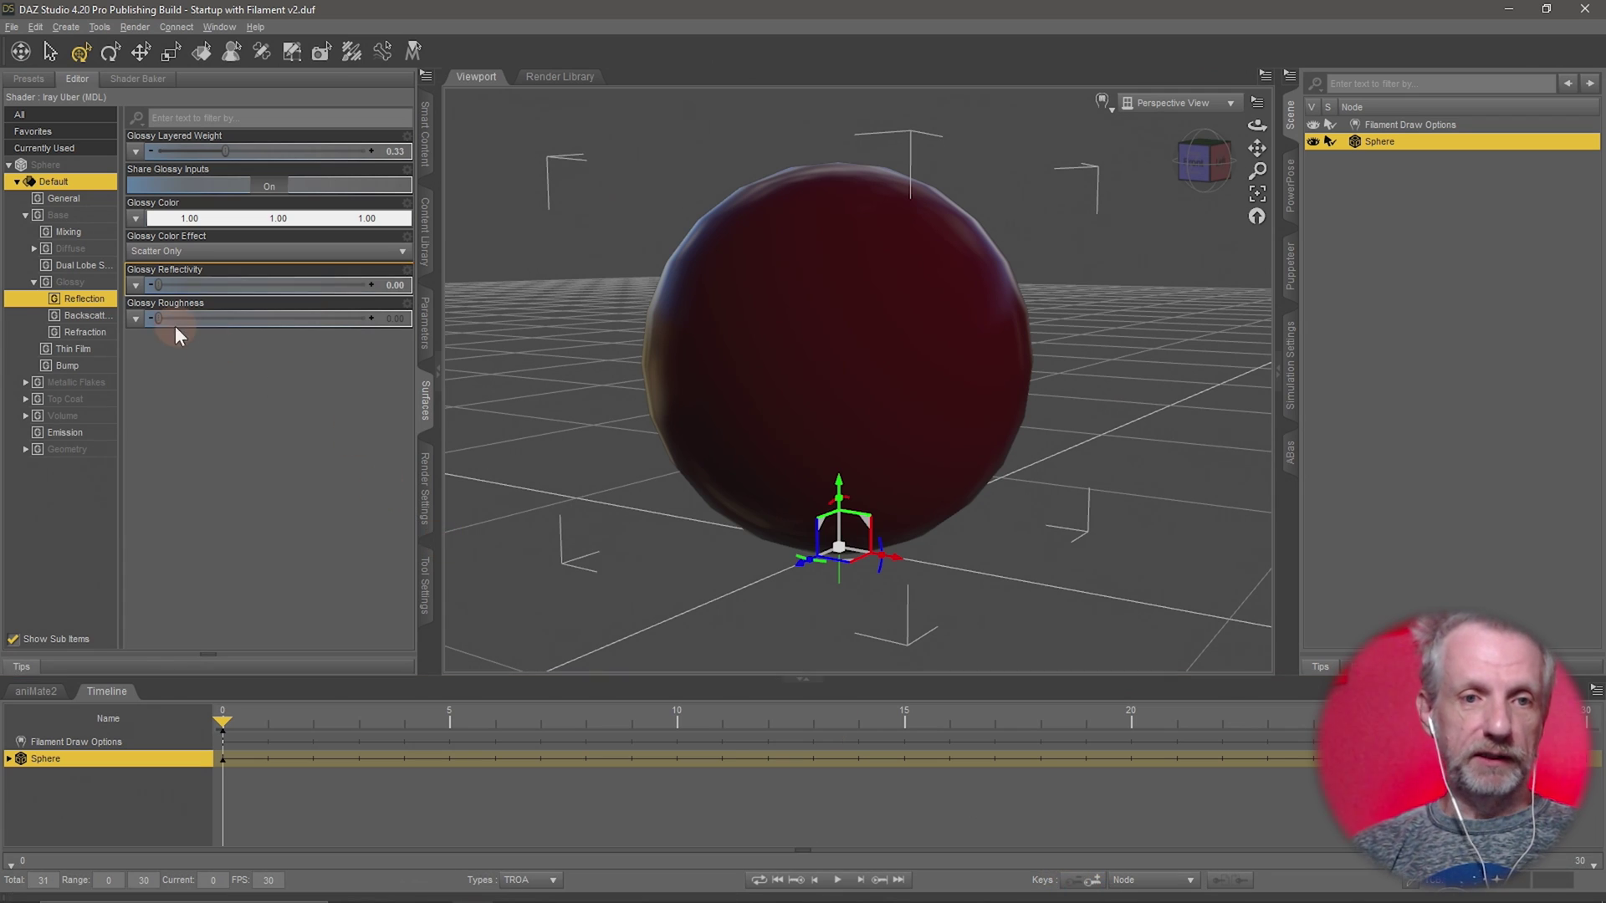
drag(158, 285, 403, 279)
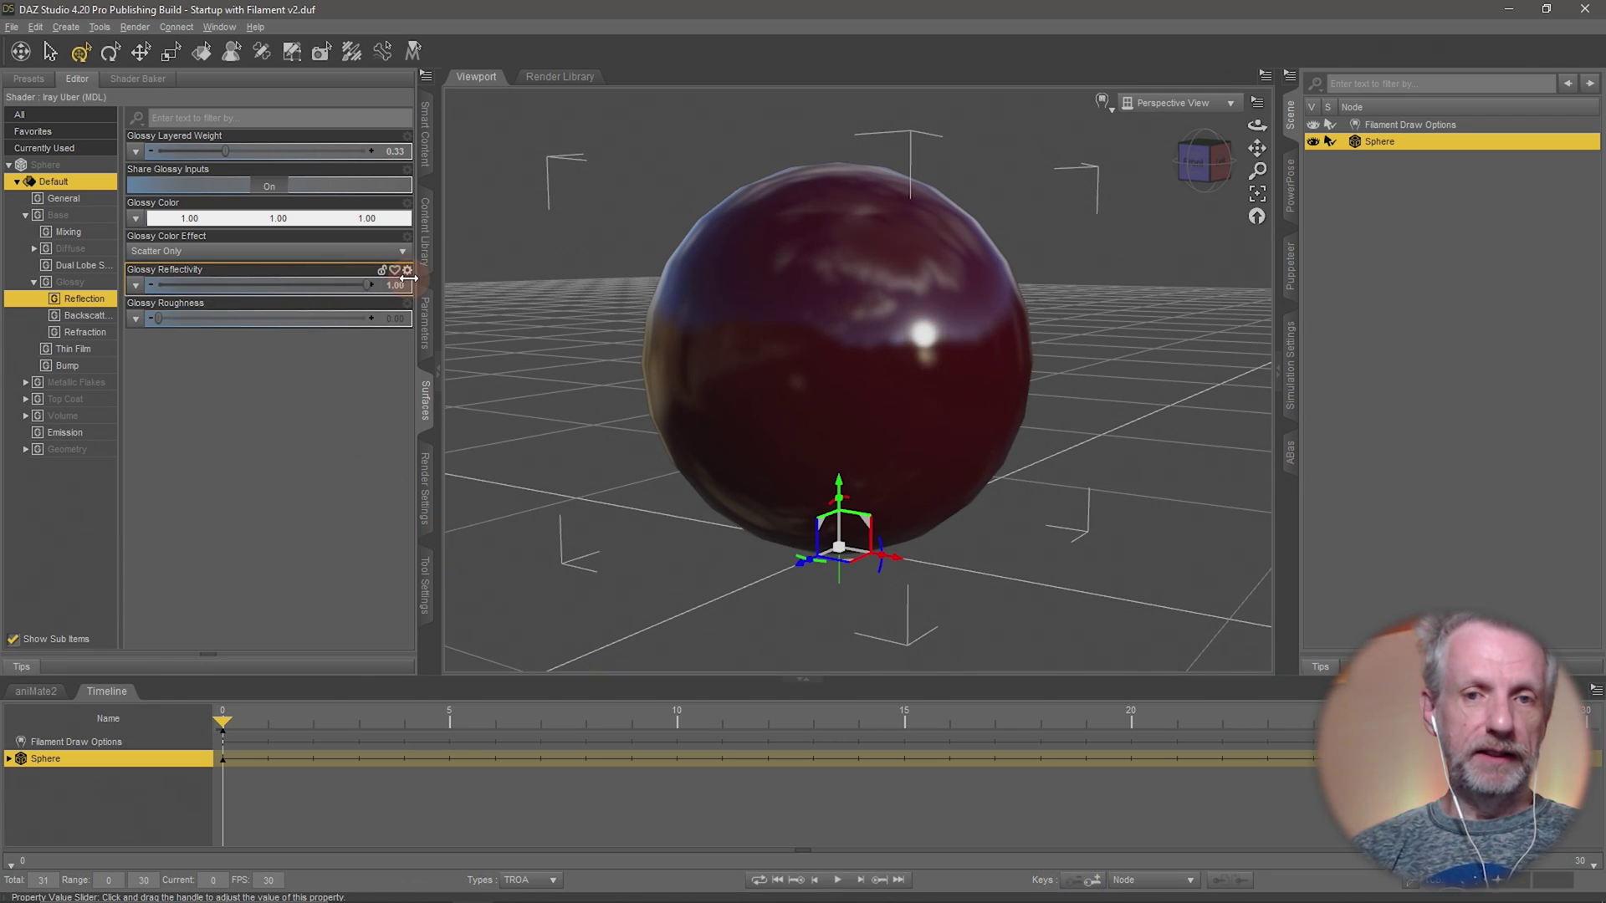
click(363, 535)
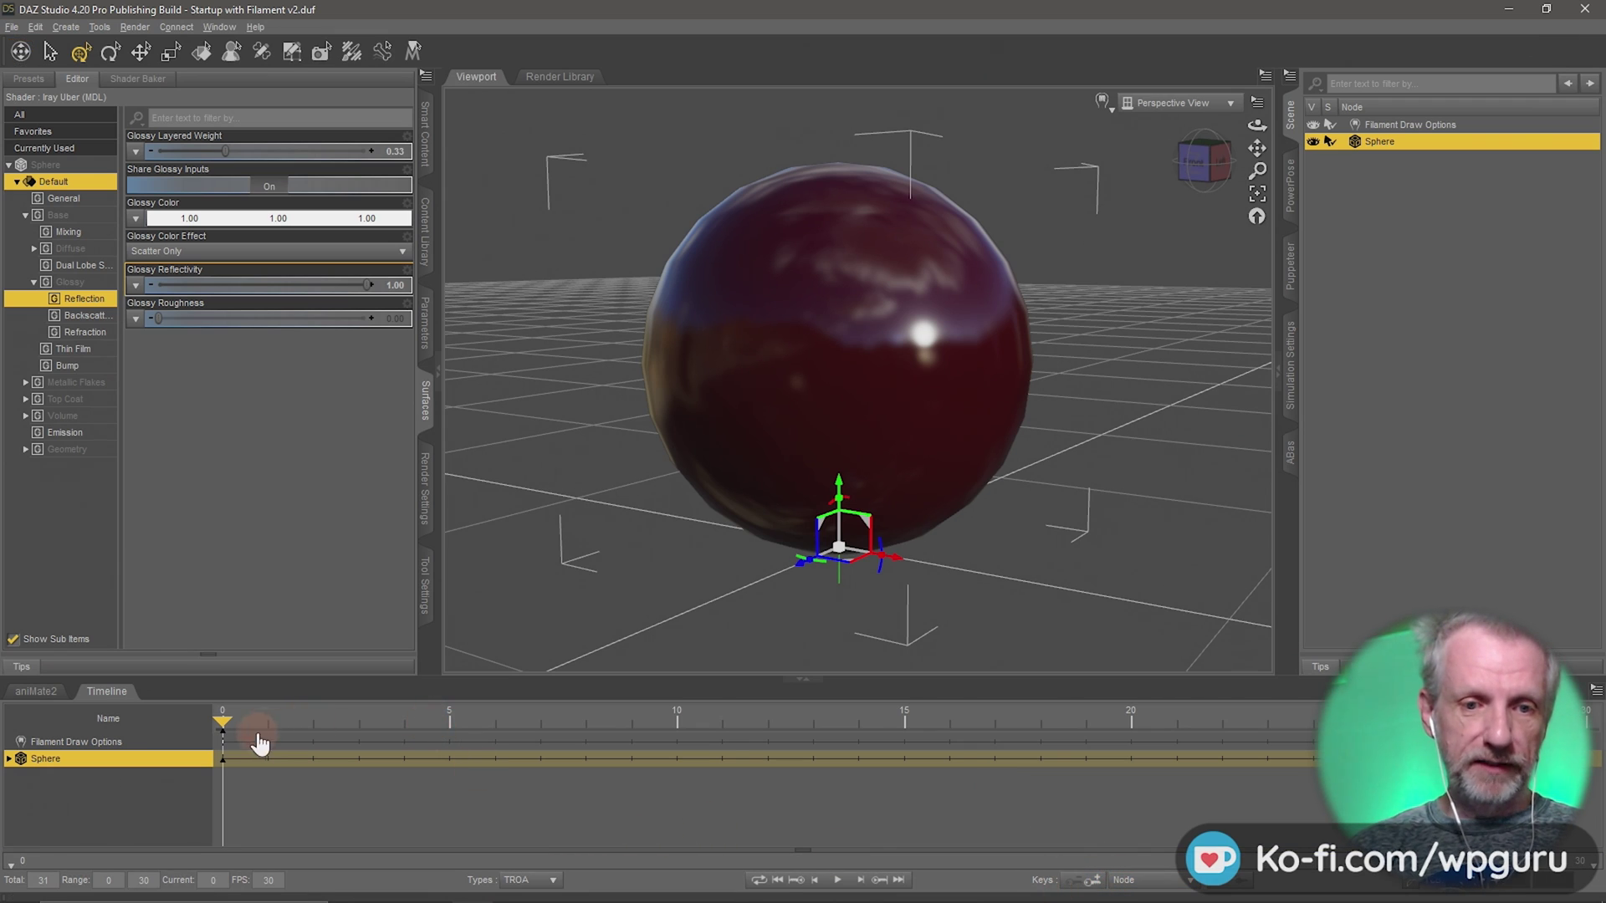
Move the timeline to frame 10 and set the sphere's Glossy Reflectivity to 0.00 there
drag(227, 717, 623, 709)
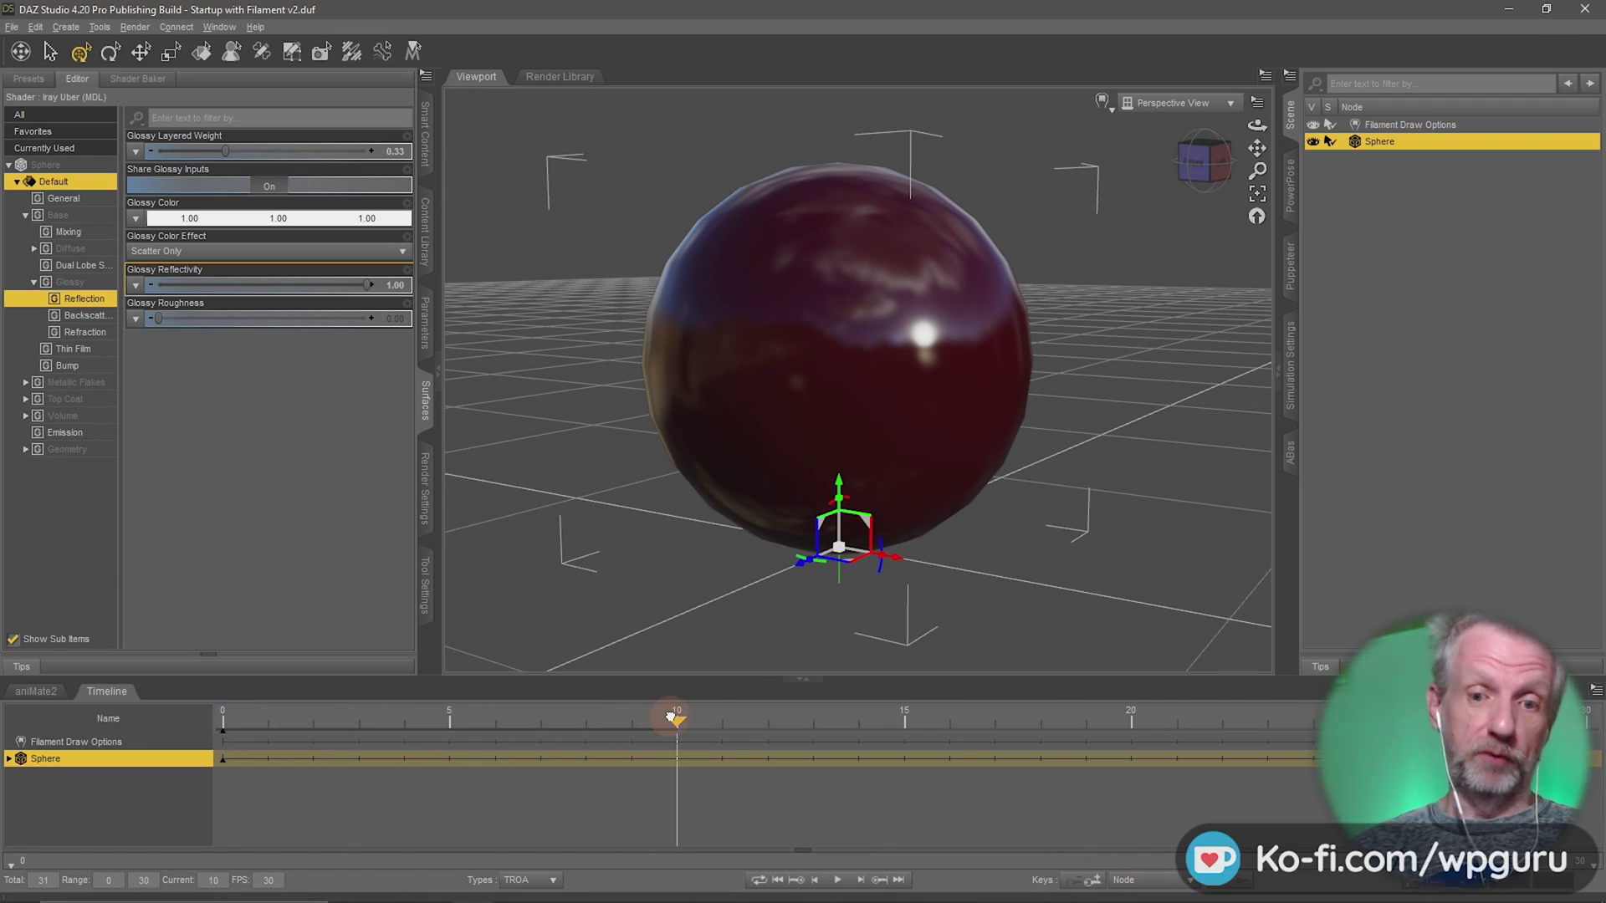
drag(368, 285, 153, 286)
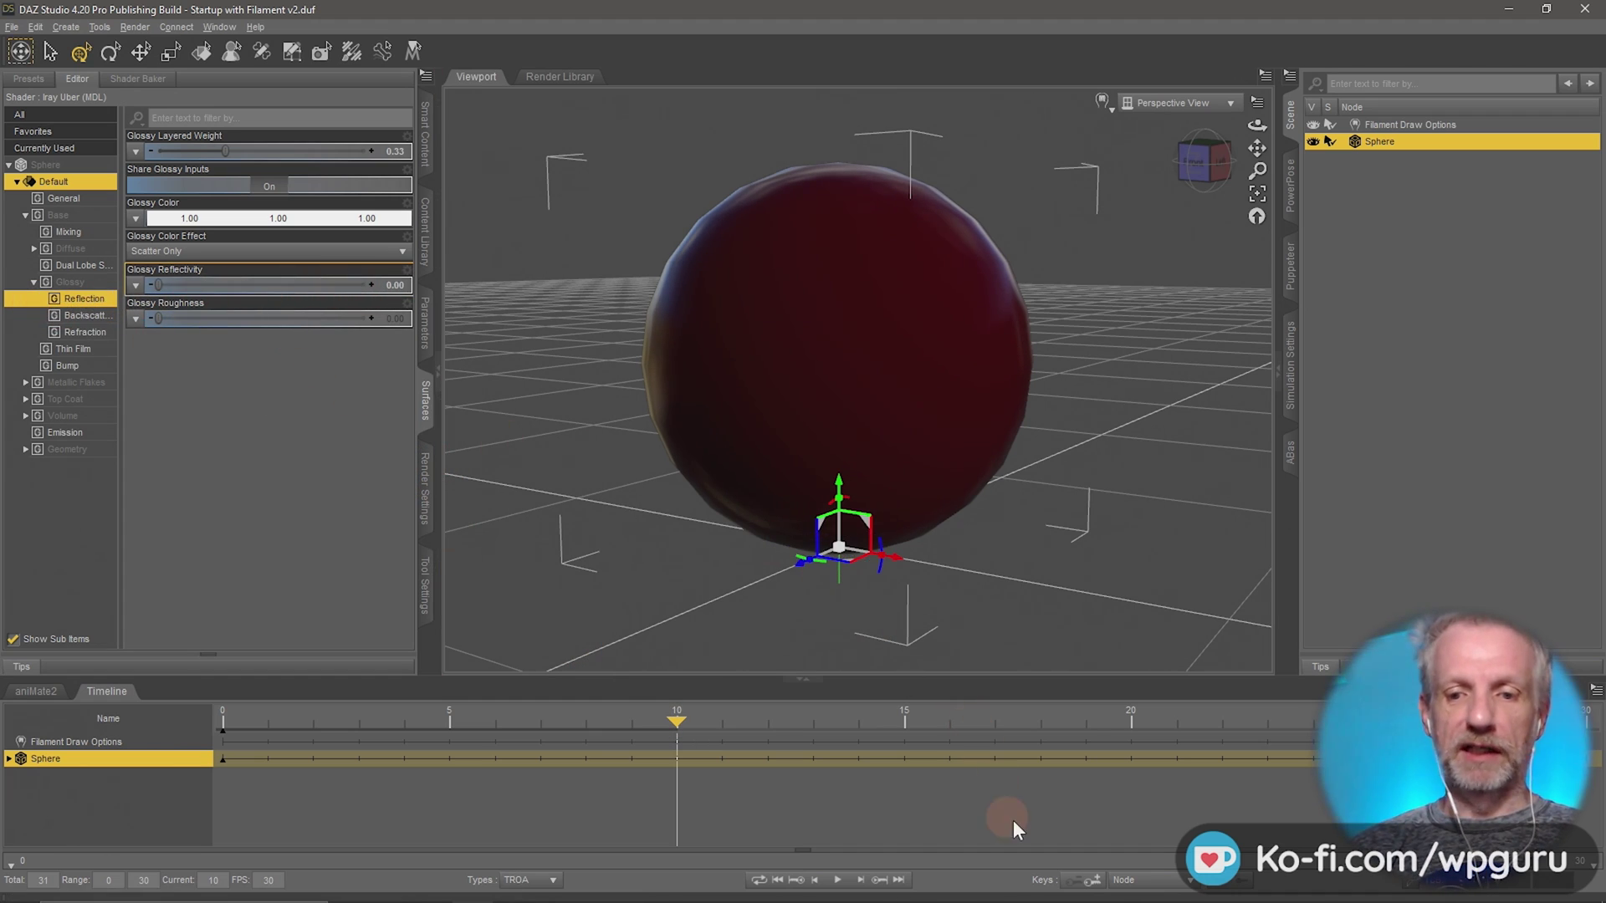
Scrub the timeline from frame 10 back to frame 0 to check whether the sphere's Glossy Reflectivity animates
click(1096, 890)
drag(674, 720, 143, 716)
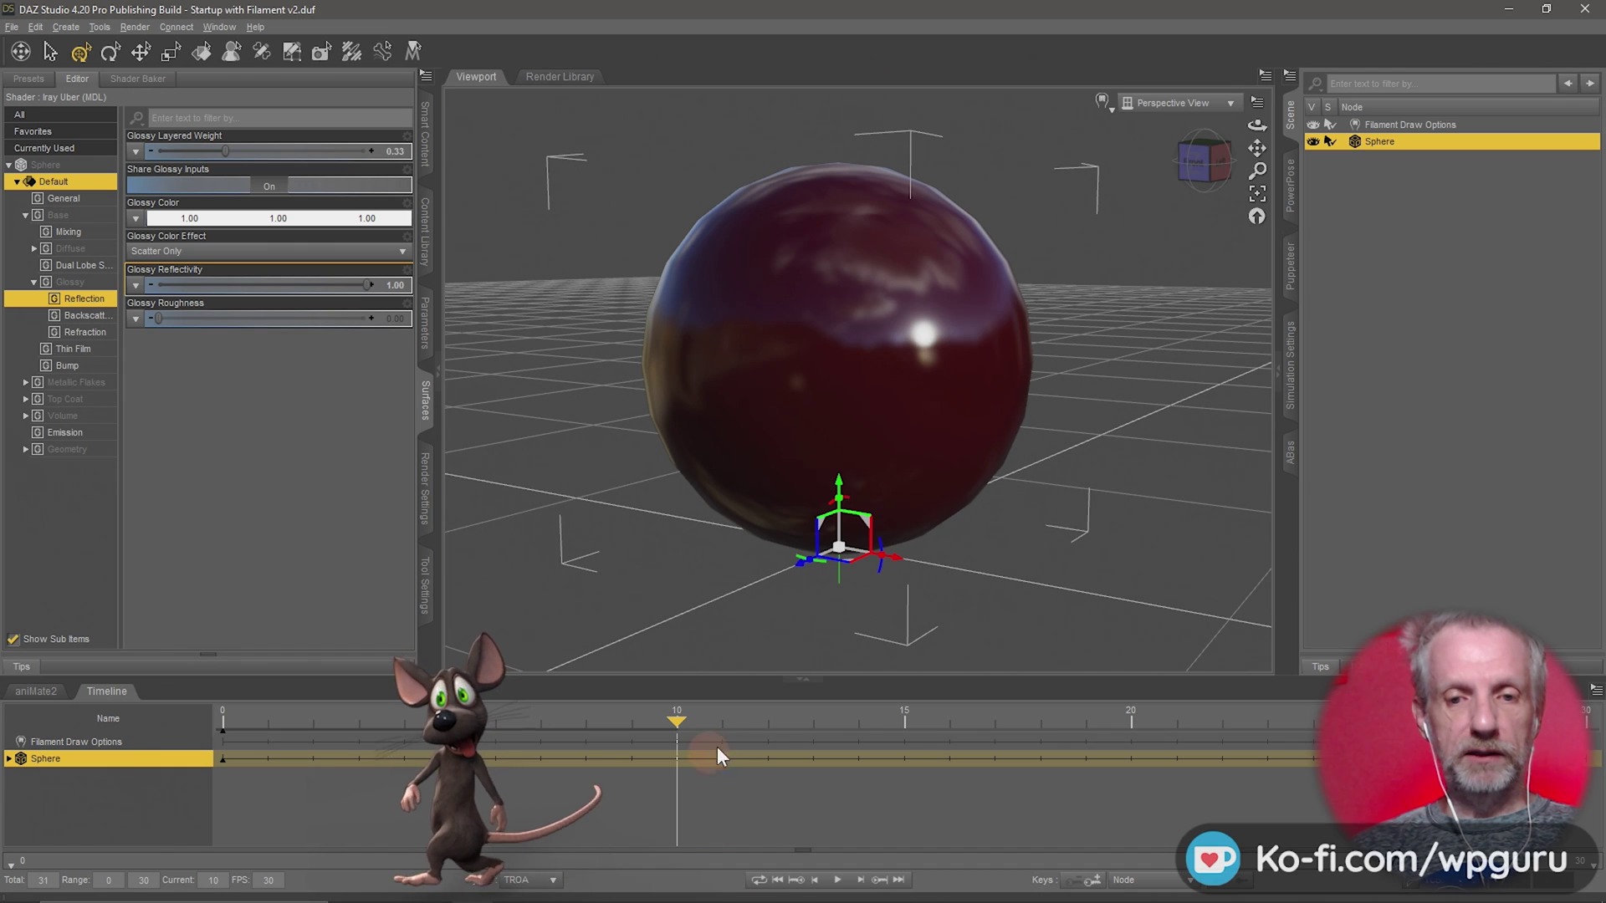
click(632, 717)
drag(414, 736, 223, 717)
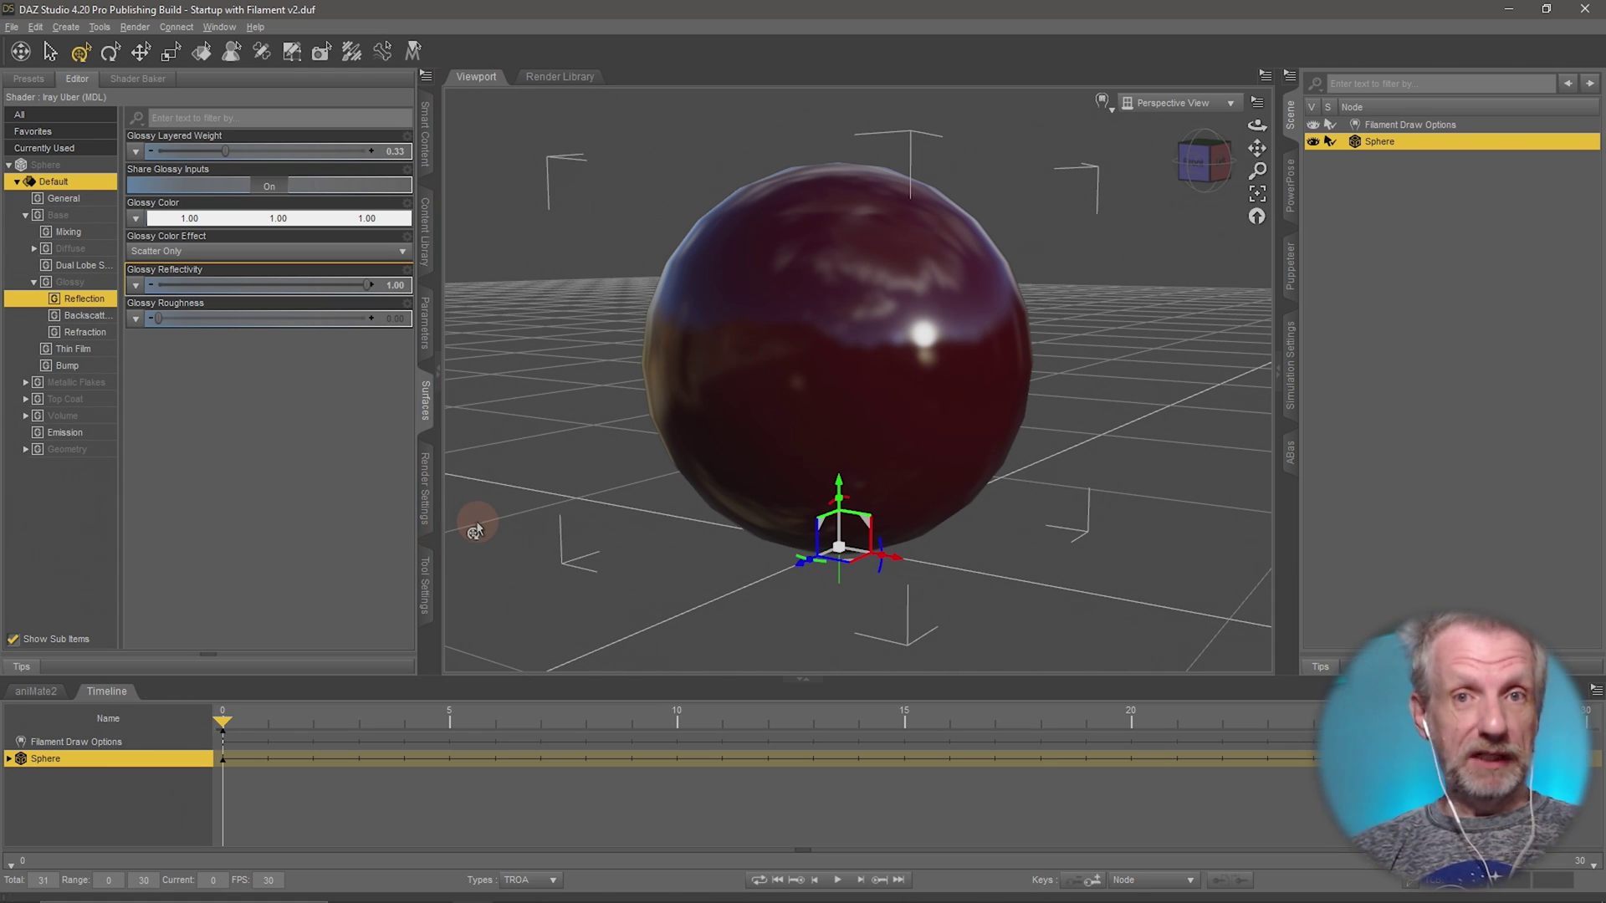
click(220, 28)
mouse_move(254, 32)
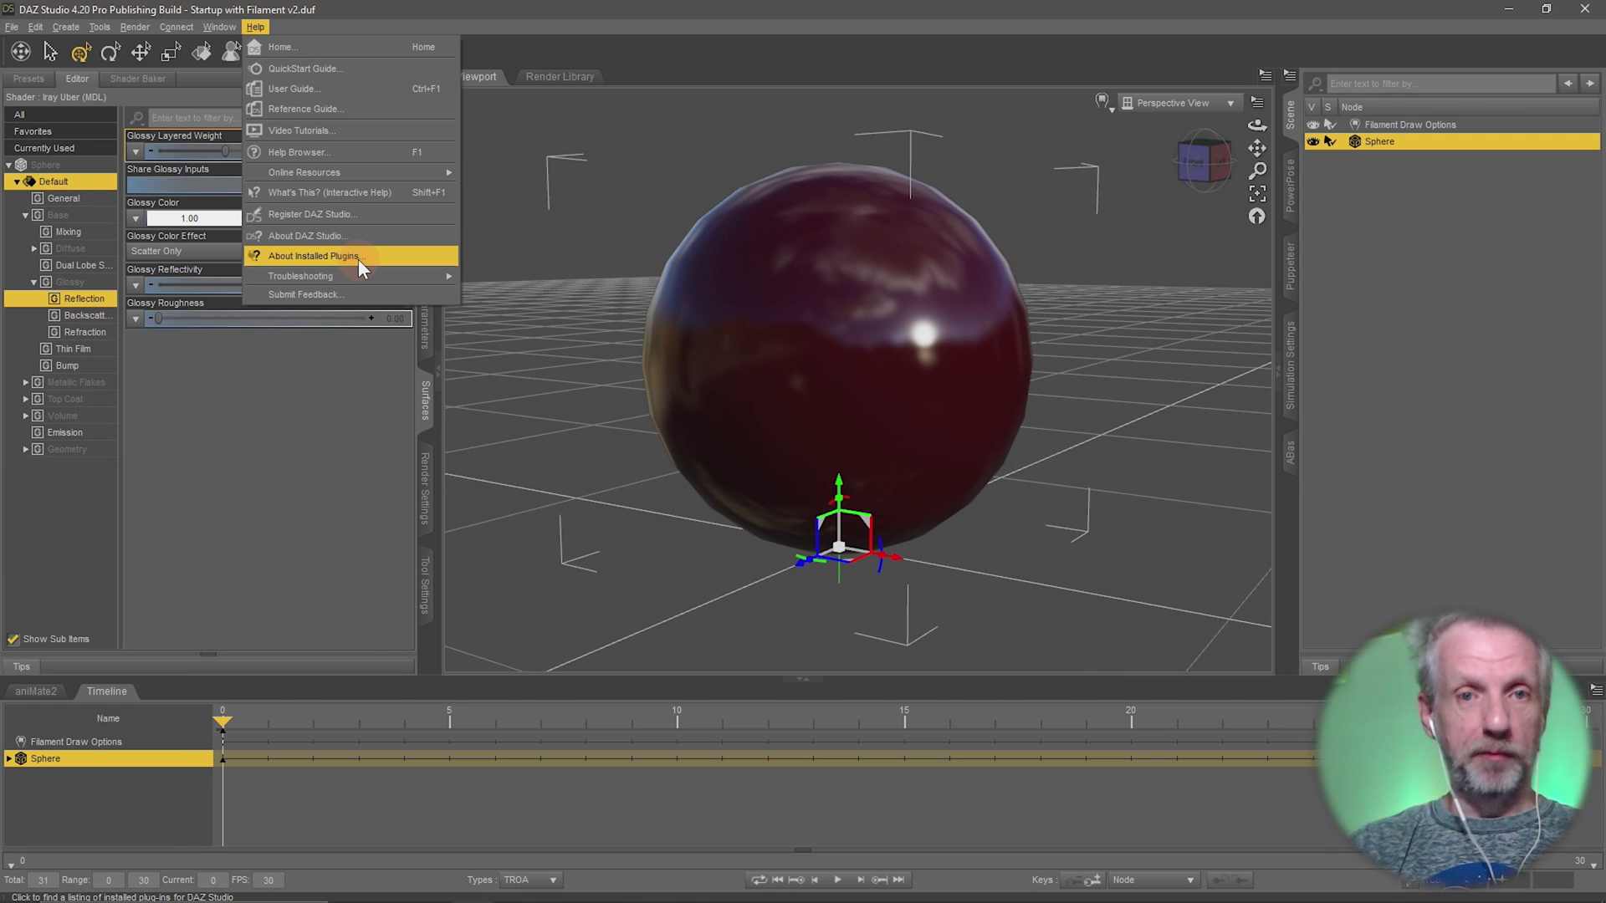
click(538, 13)
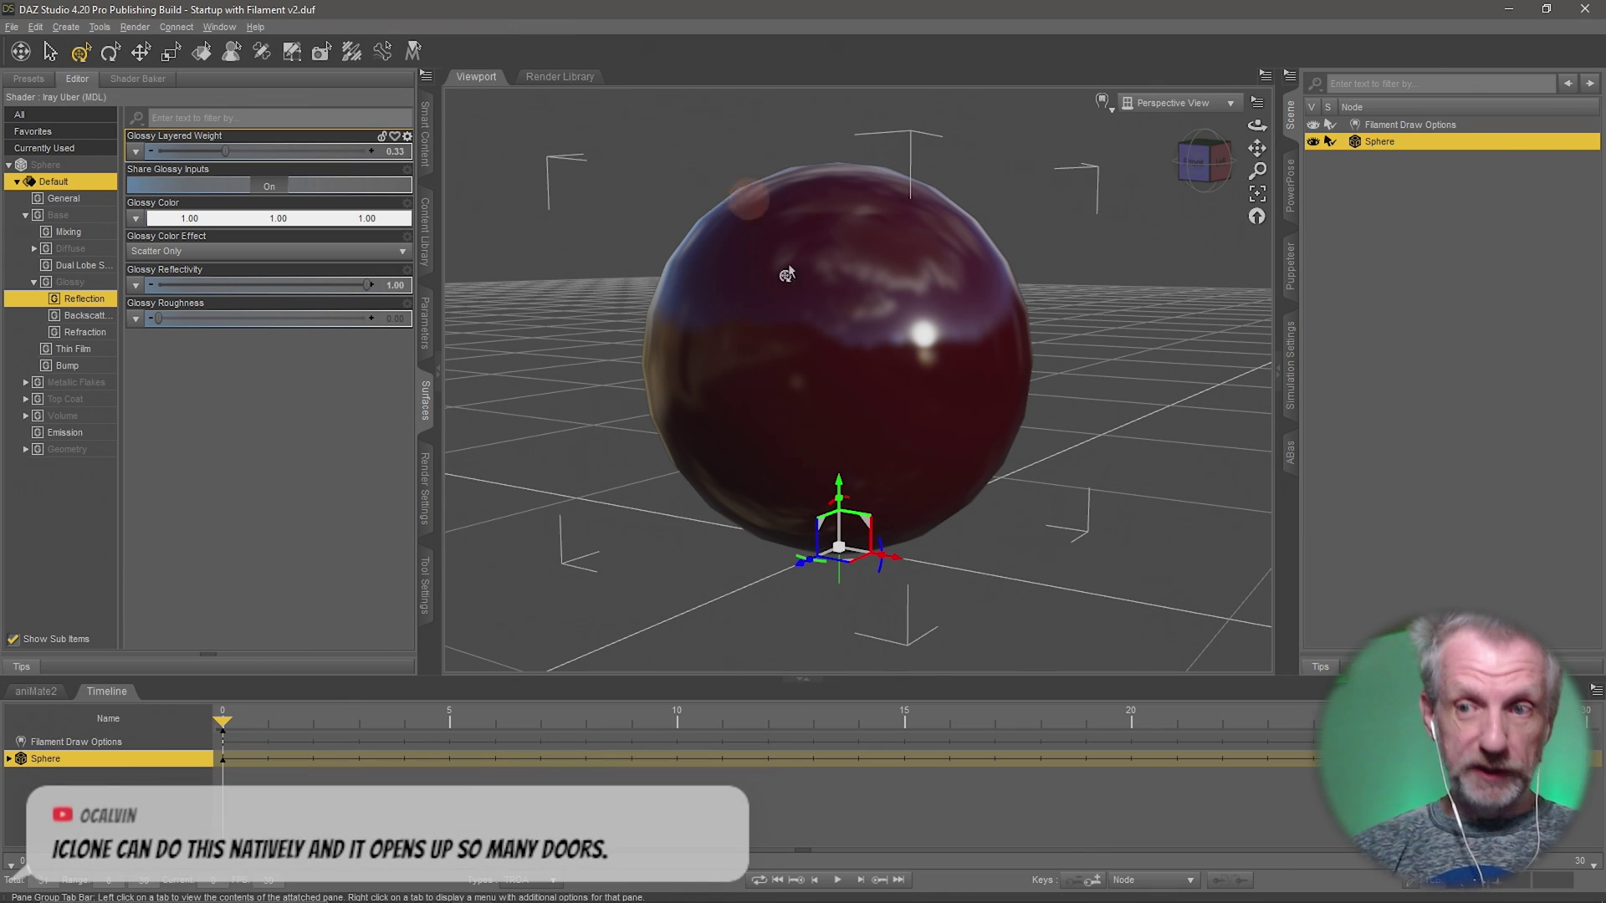
Show the ABAS animated shaders pane and close it, removing it from its pane group
click(1291, 456)
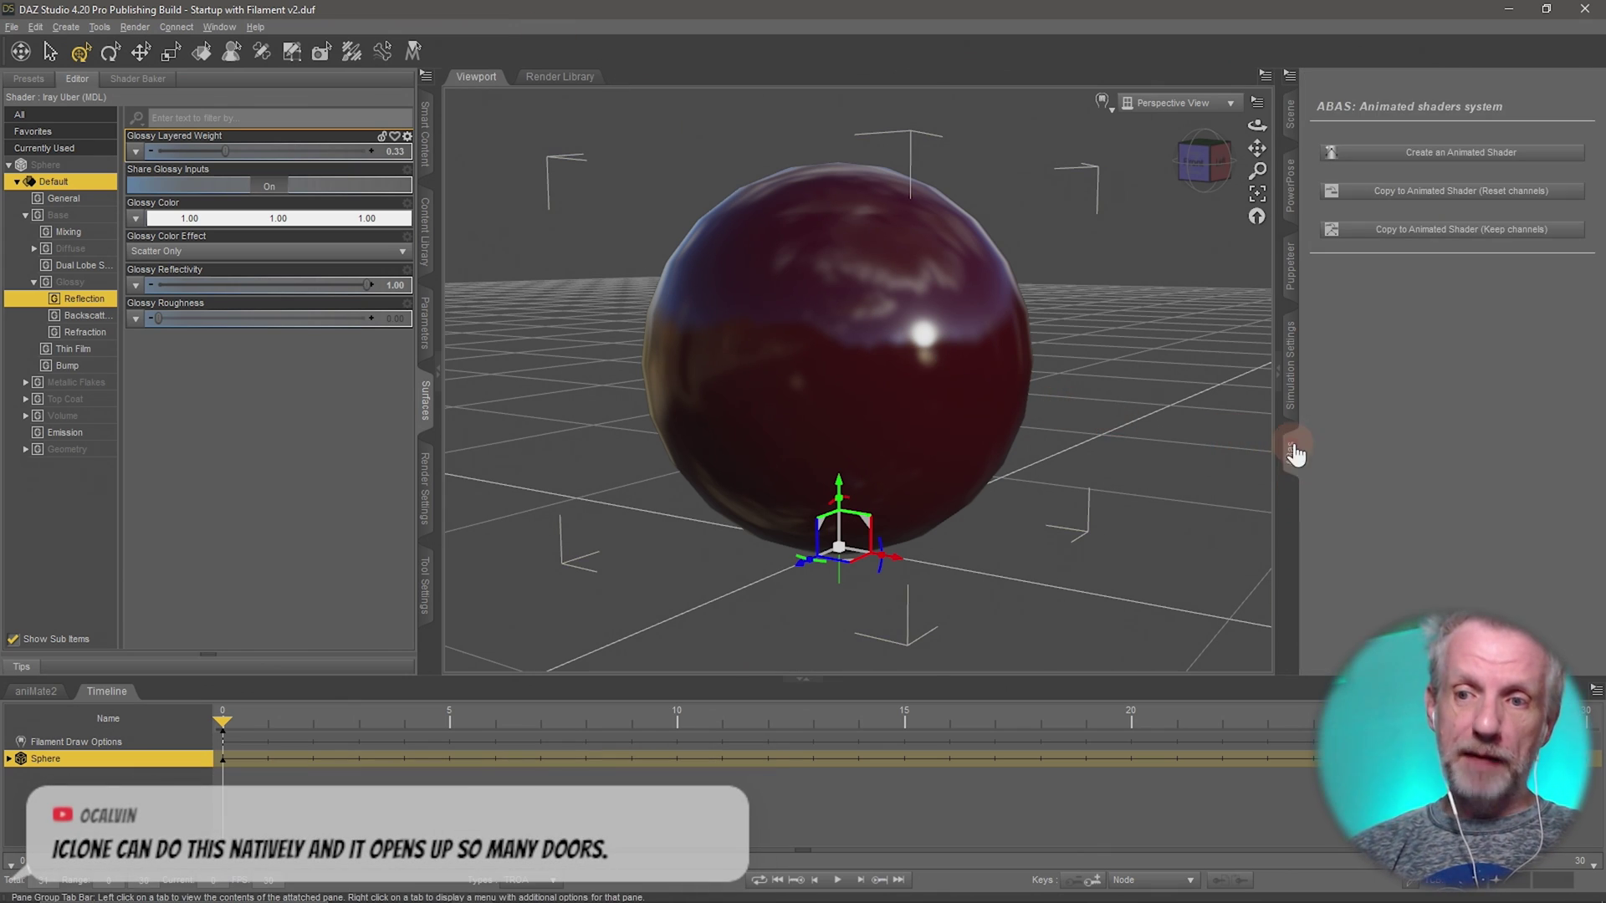
right_click(1292, 465)
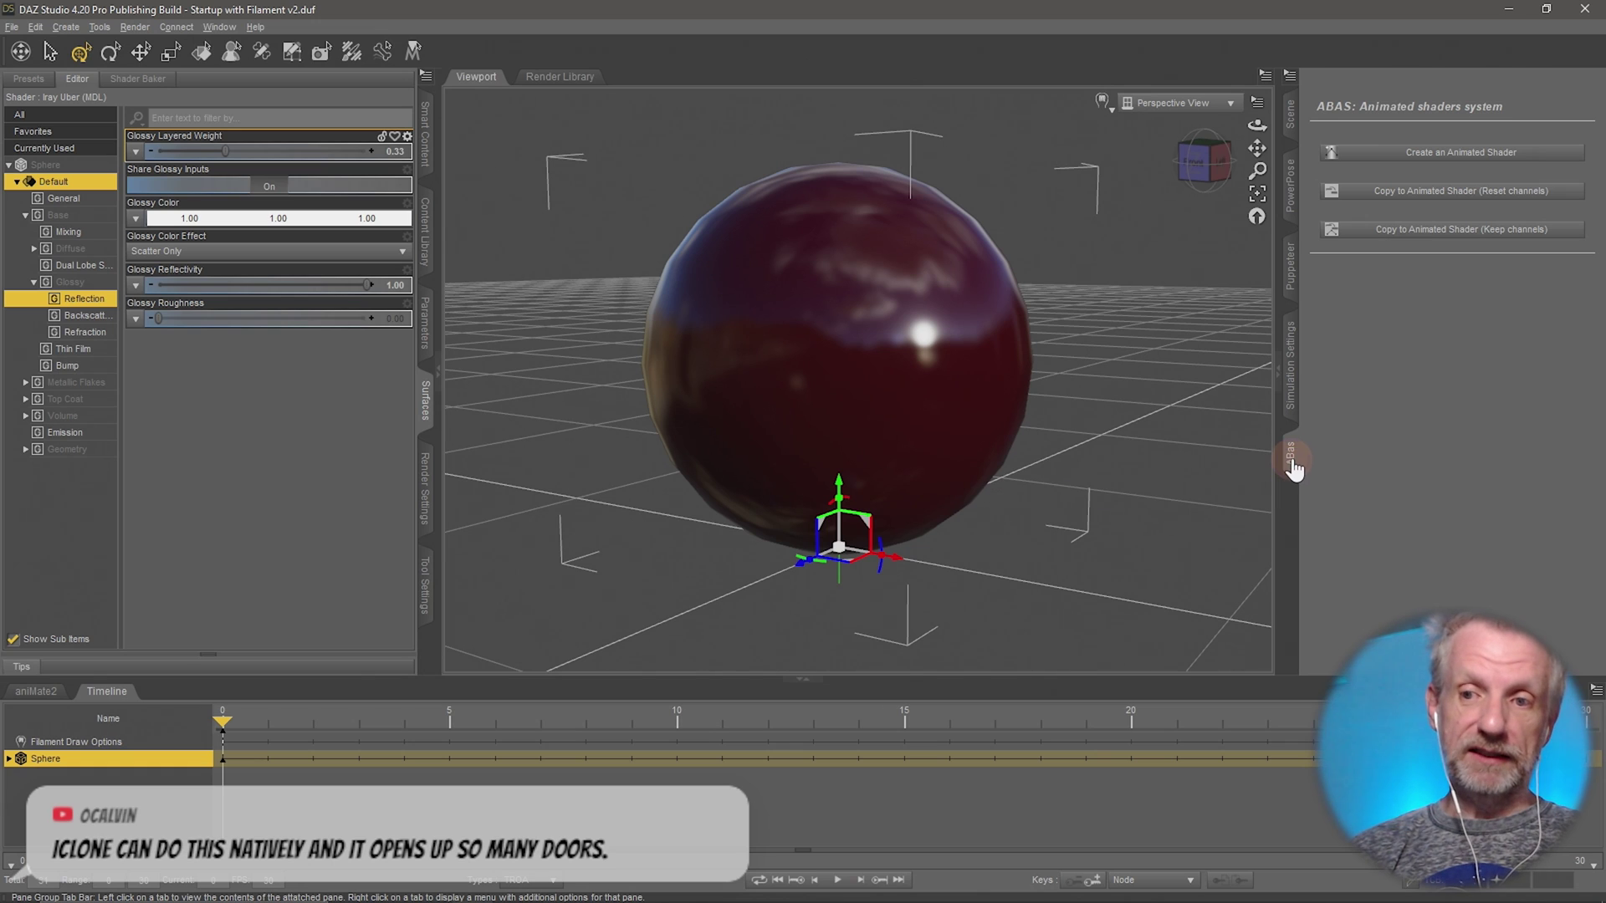
click(1316, 495)
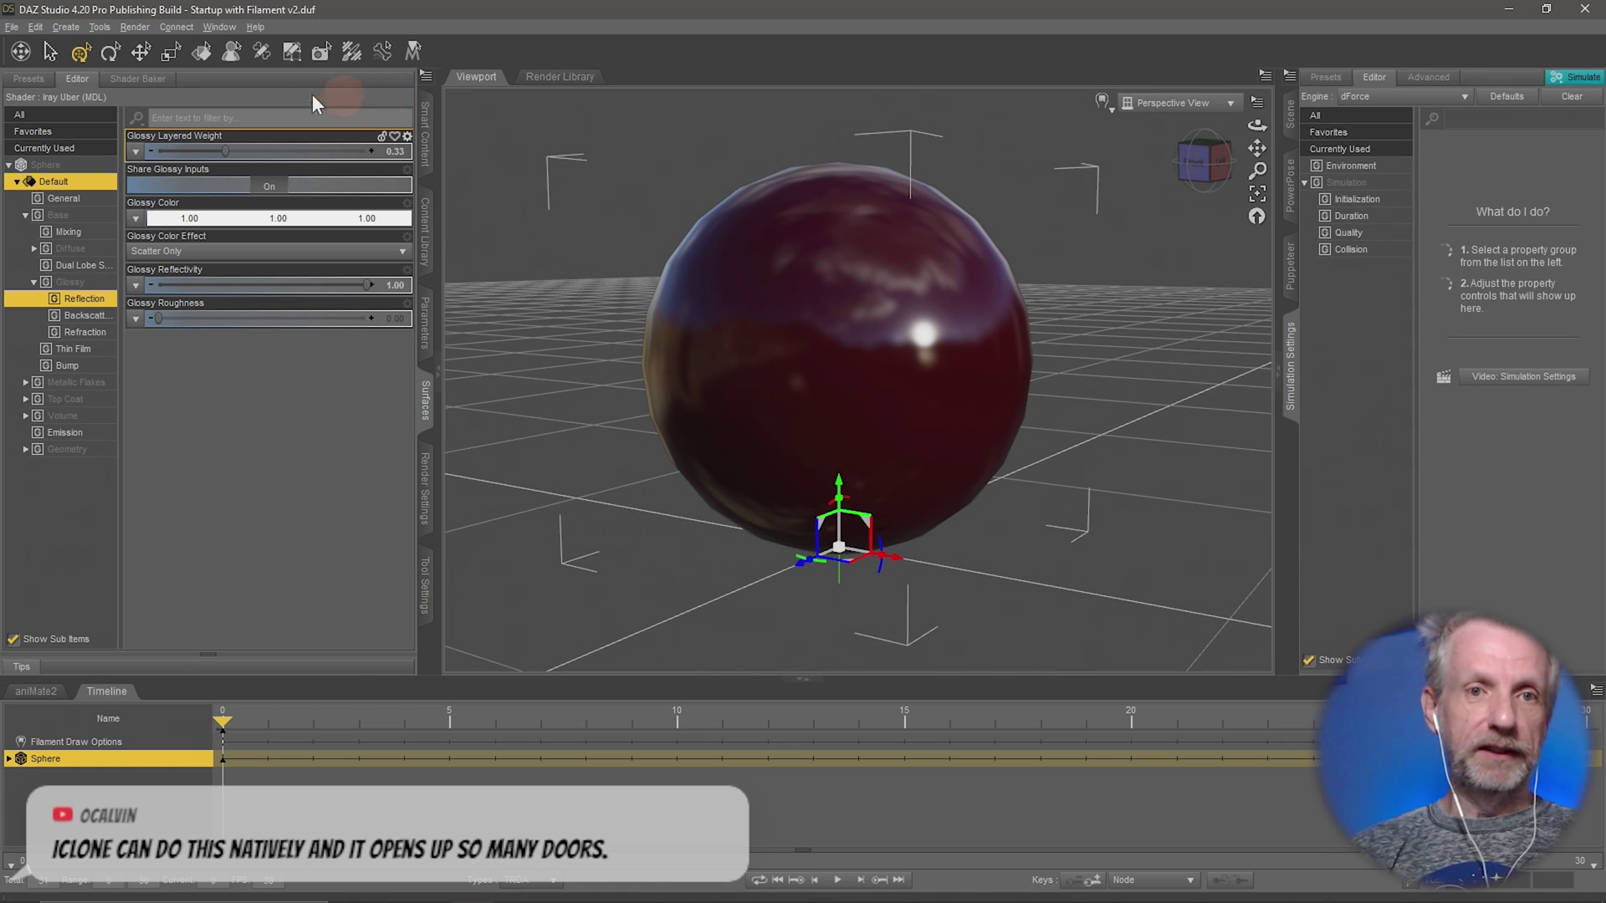
Compare the panes that can be added to the pane group with the full pane list, looking for ABAS
right_click(1288, 447)
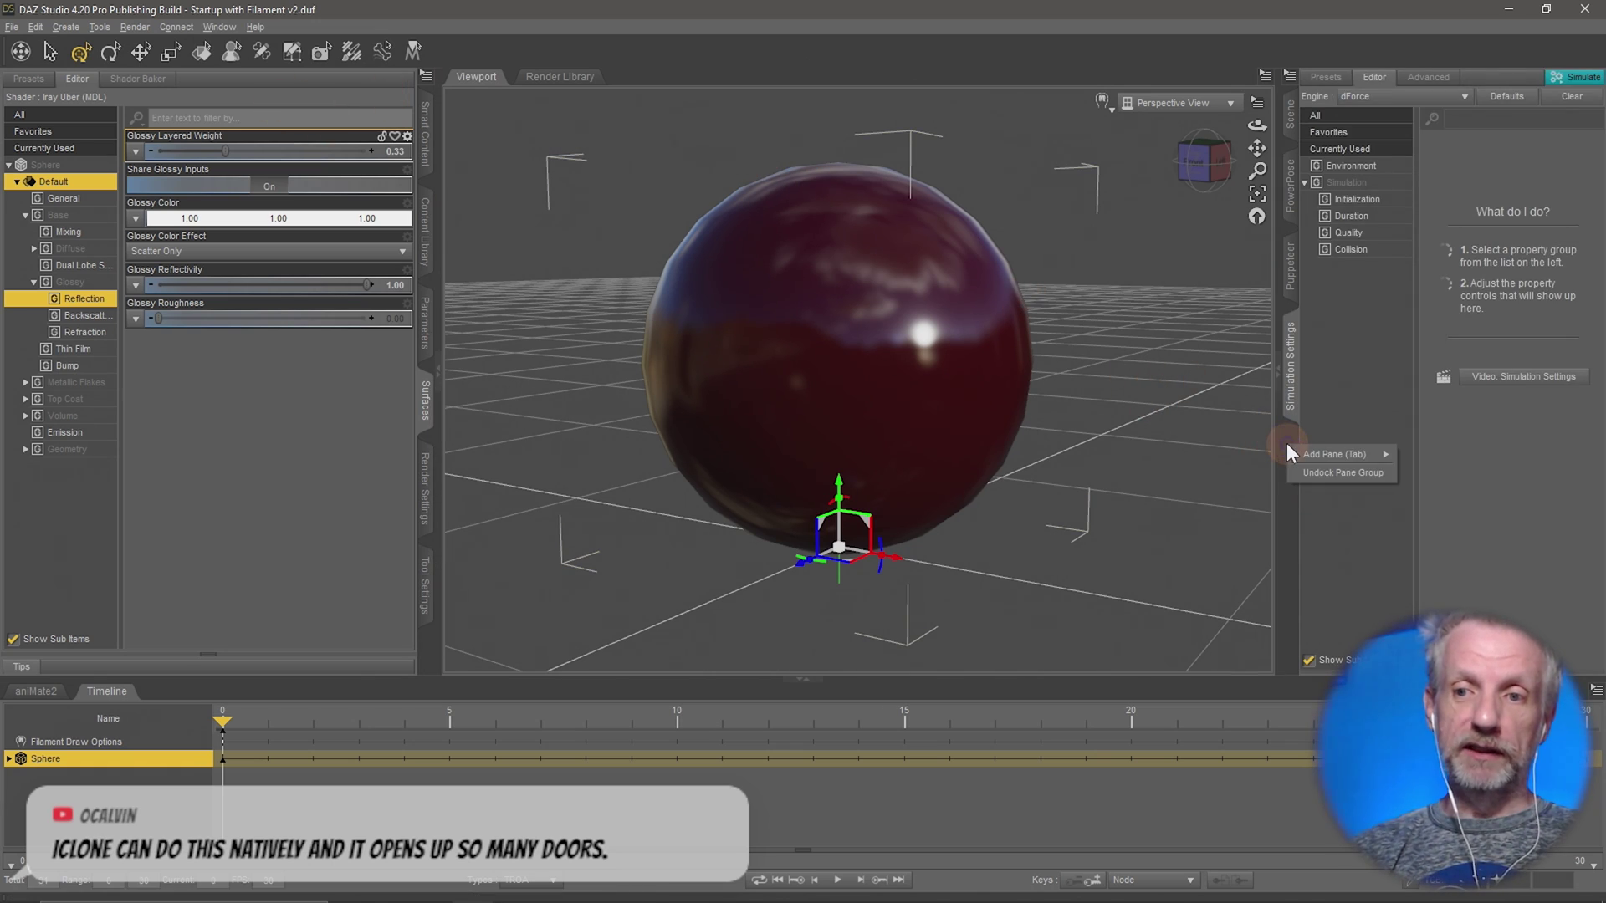
mouse_move(1322, 455)
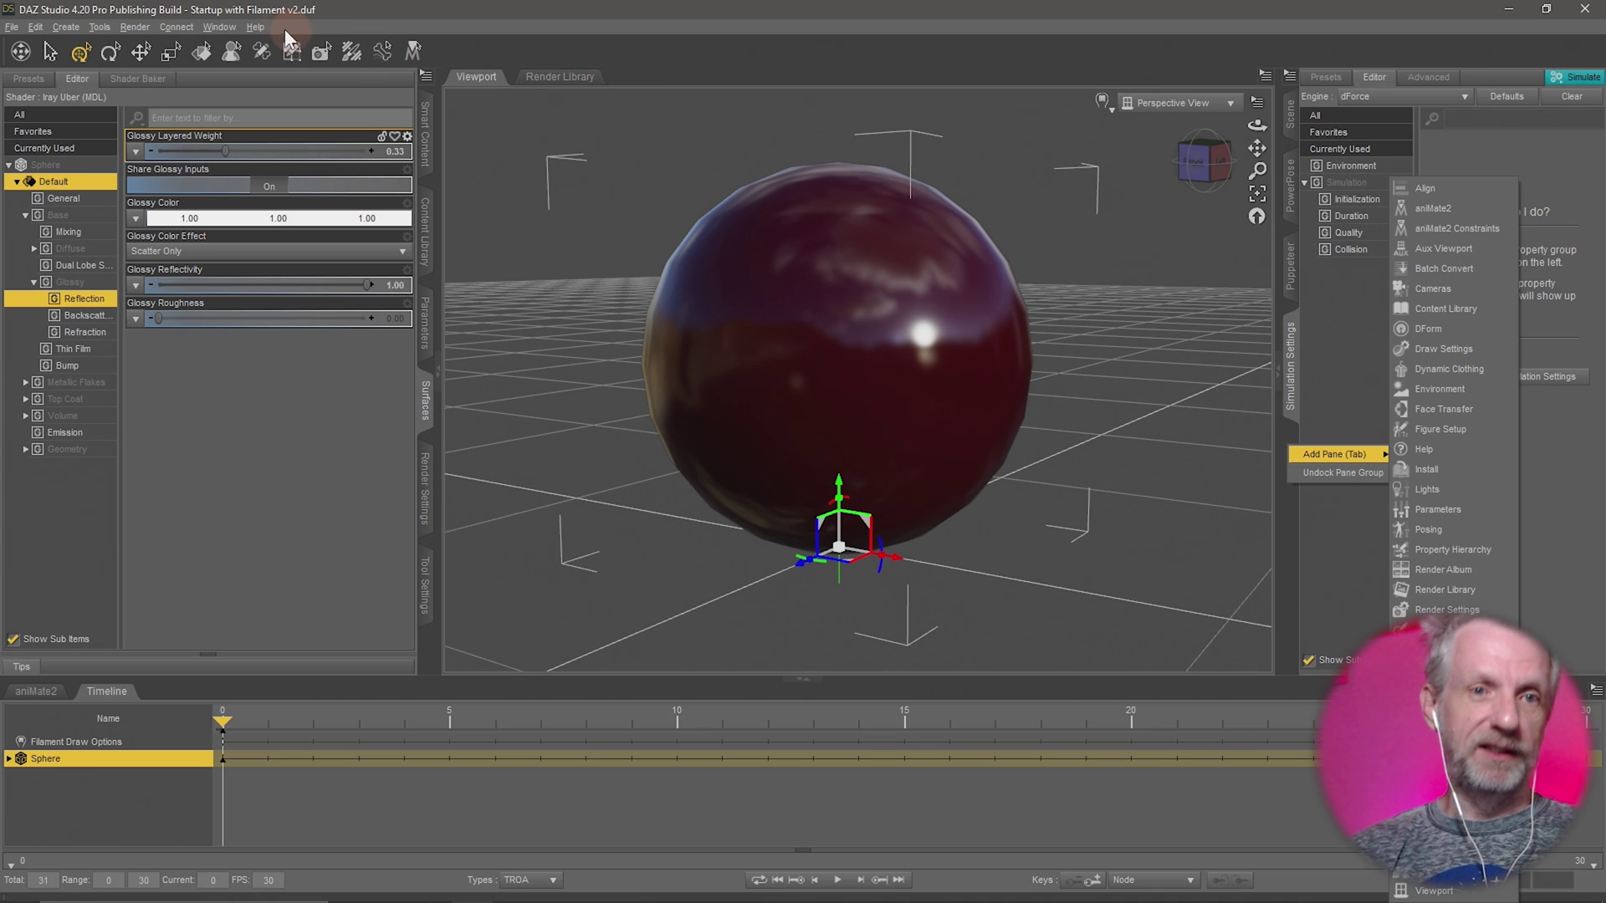
click(251, 27)
mouse_move(274, 49)
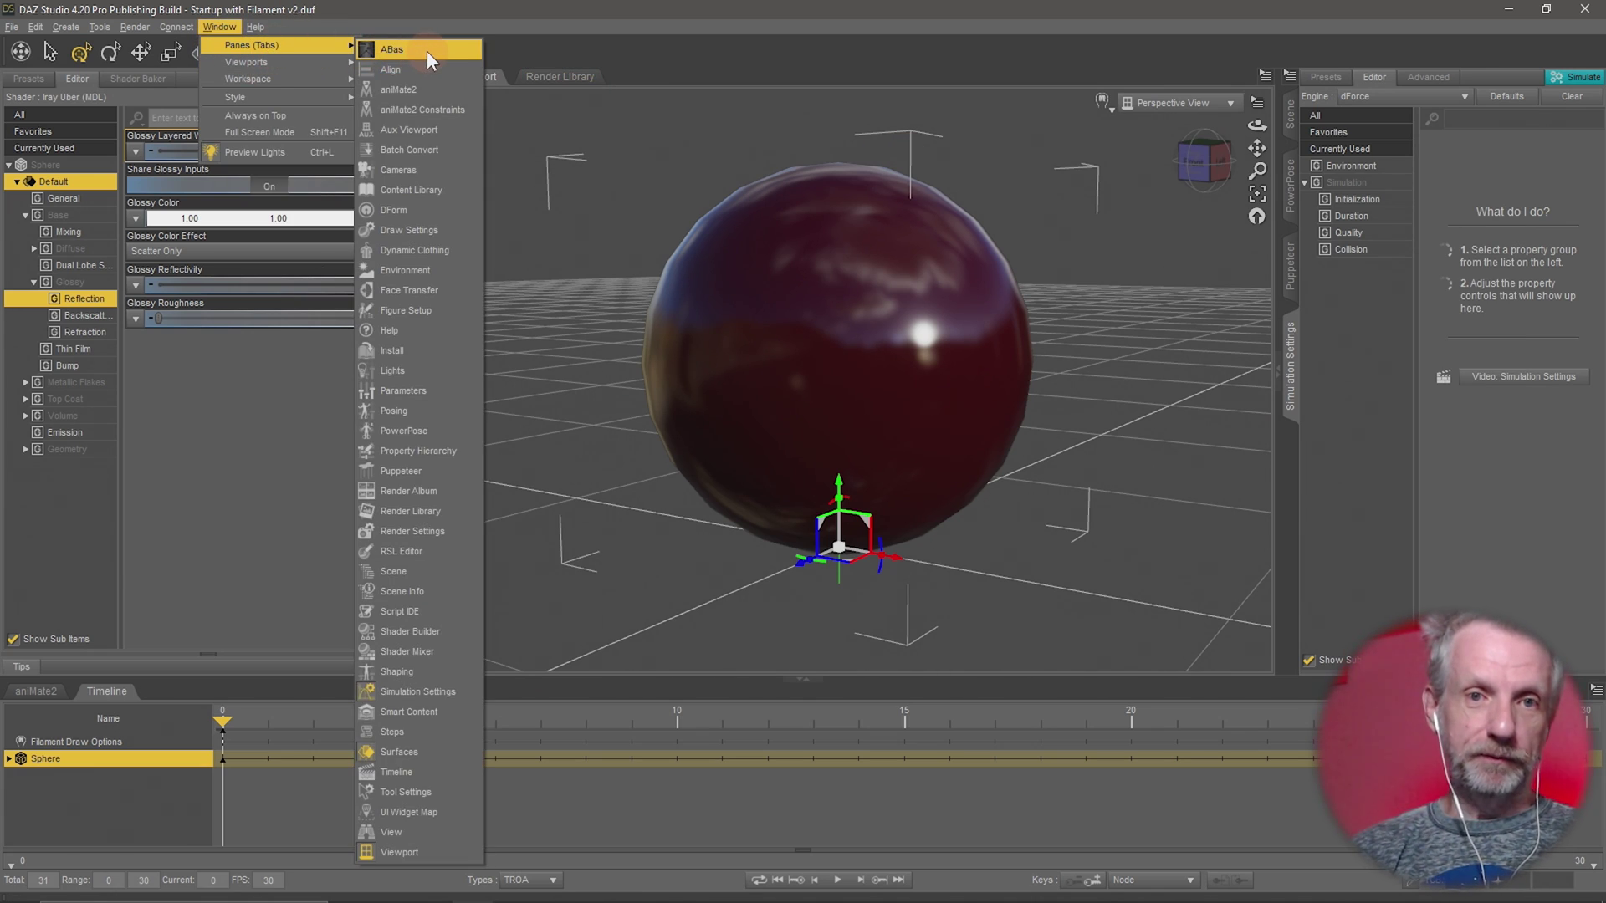
right_click(1287, 440)
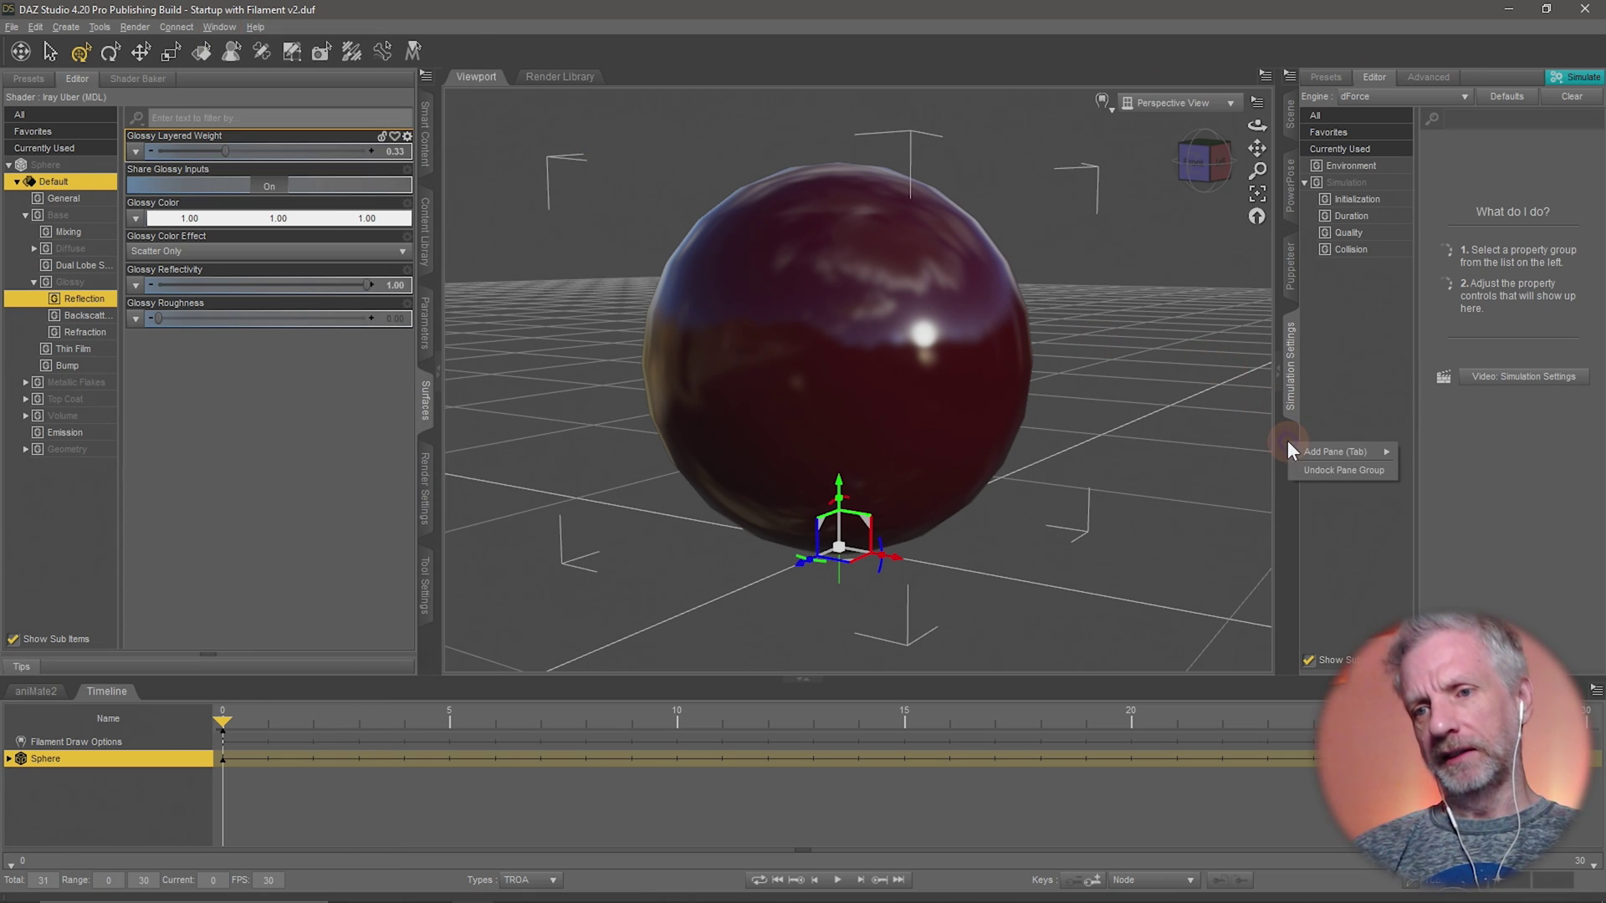
mouse_move(1335, 453)
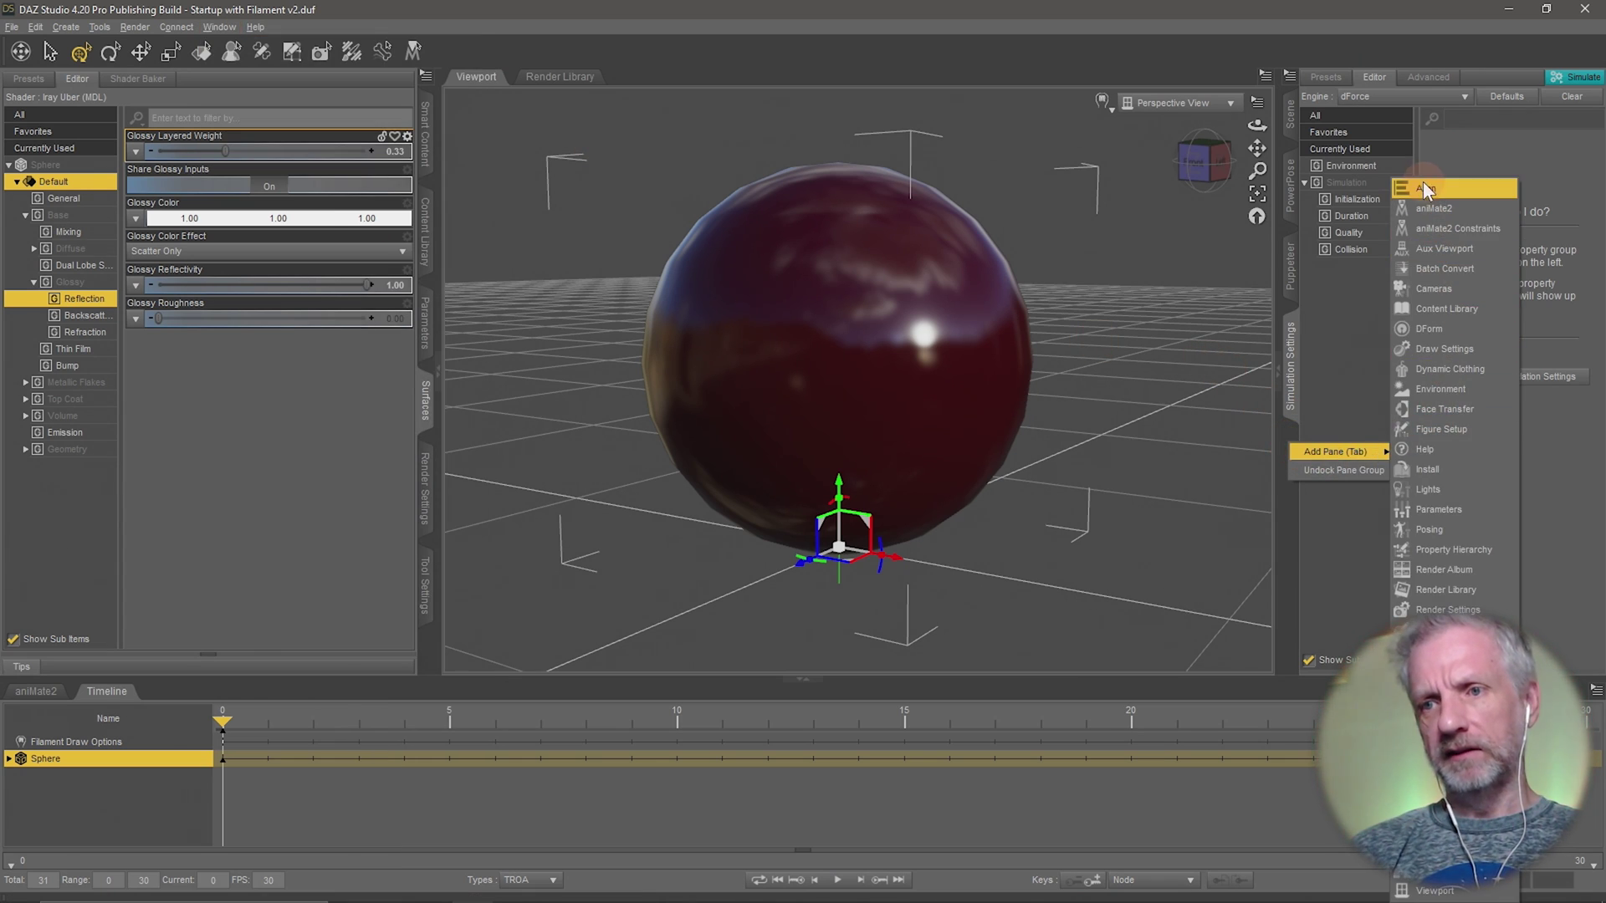
Update and merge the workspace menus and recheck which panes can be added to the pane group
click(212, 25)
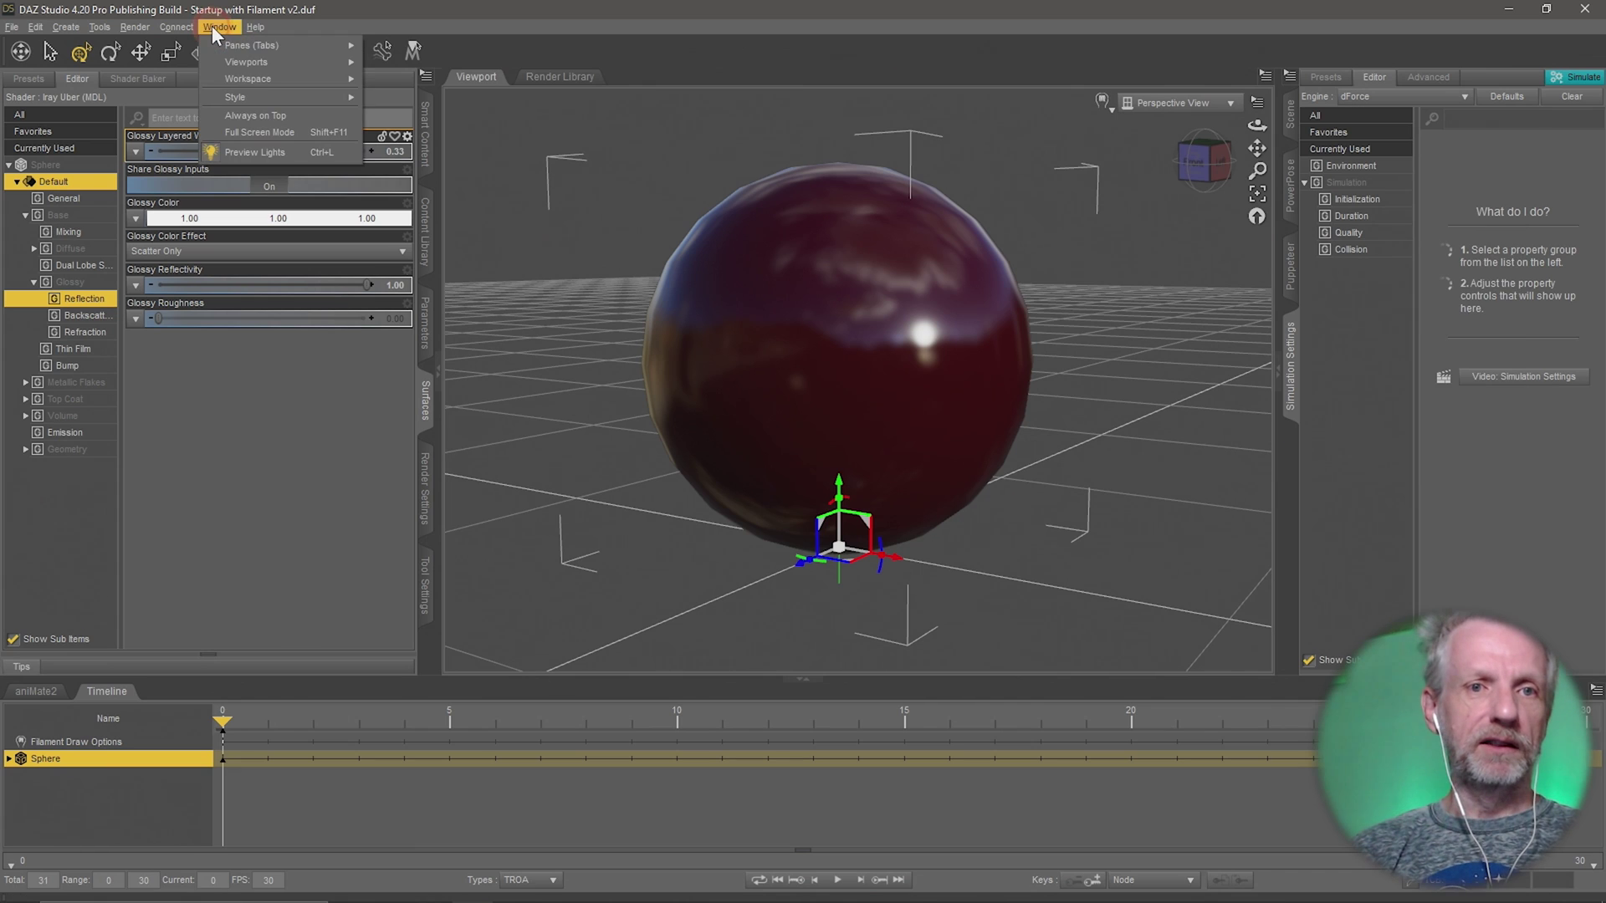
mouse_move(258, 46)
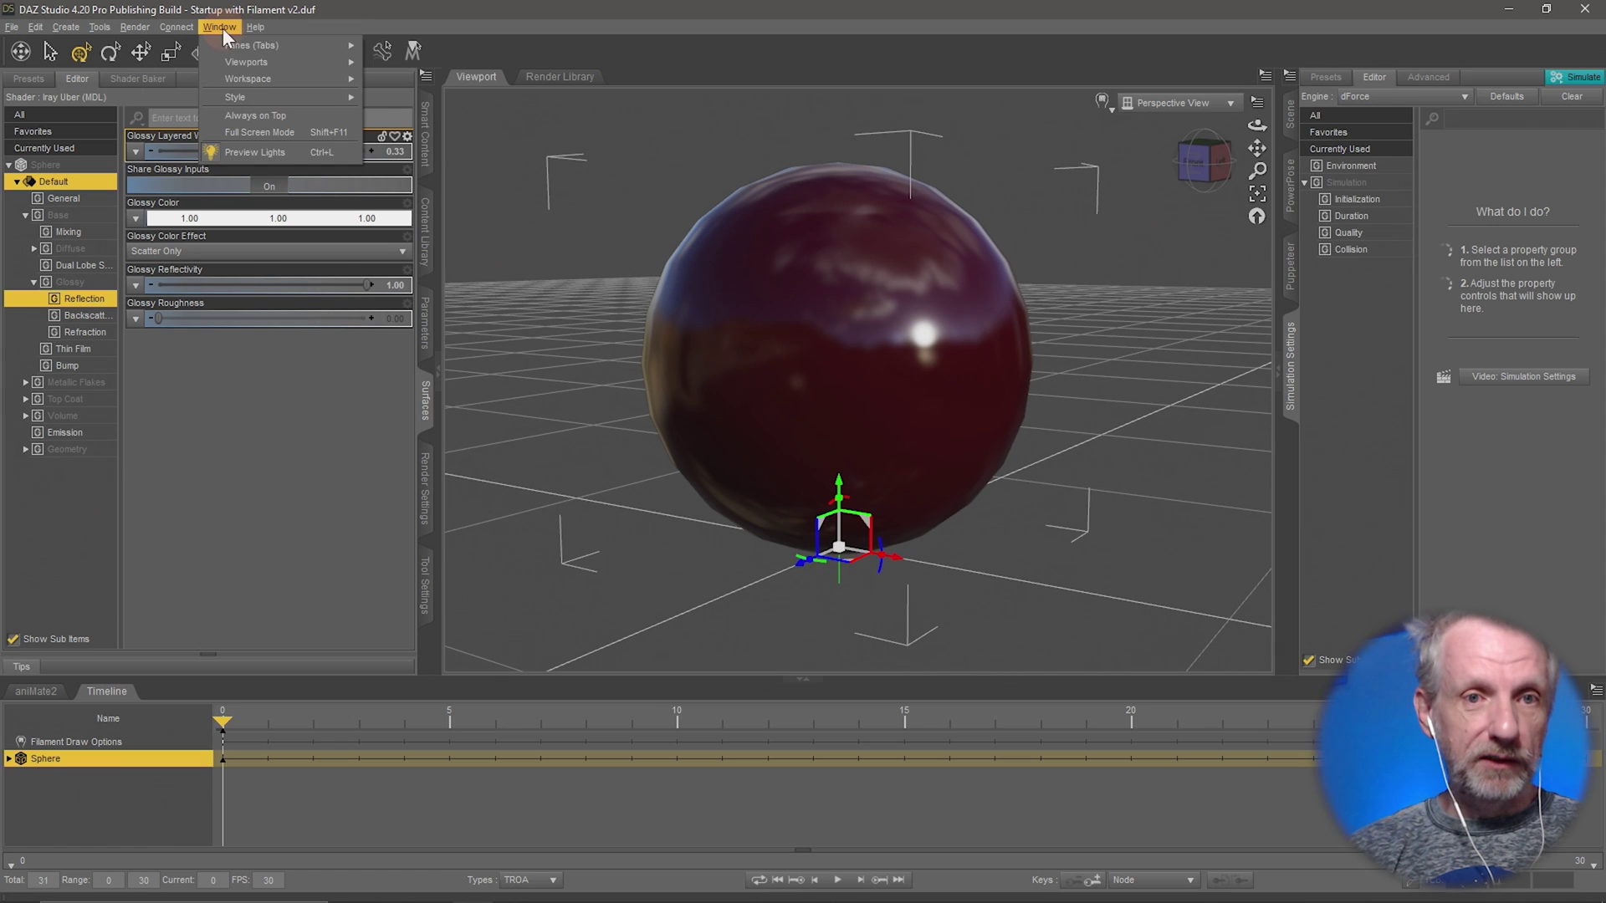
mouse_move(249, 77)
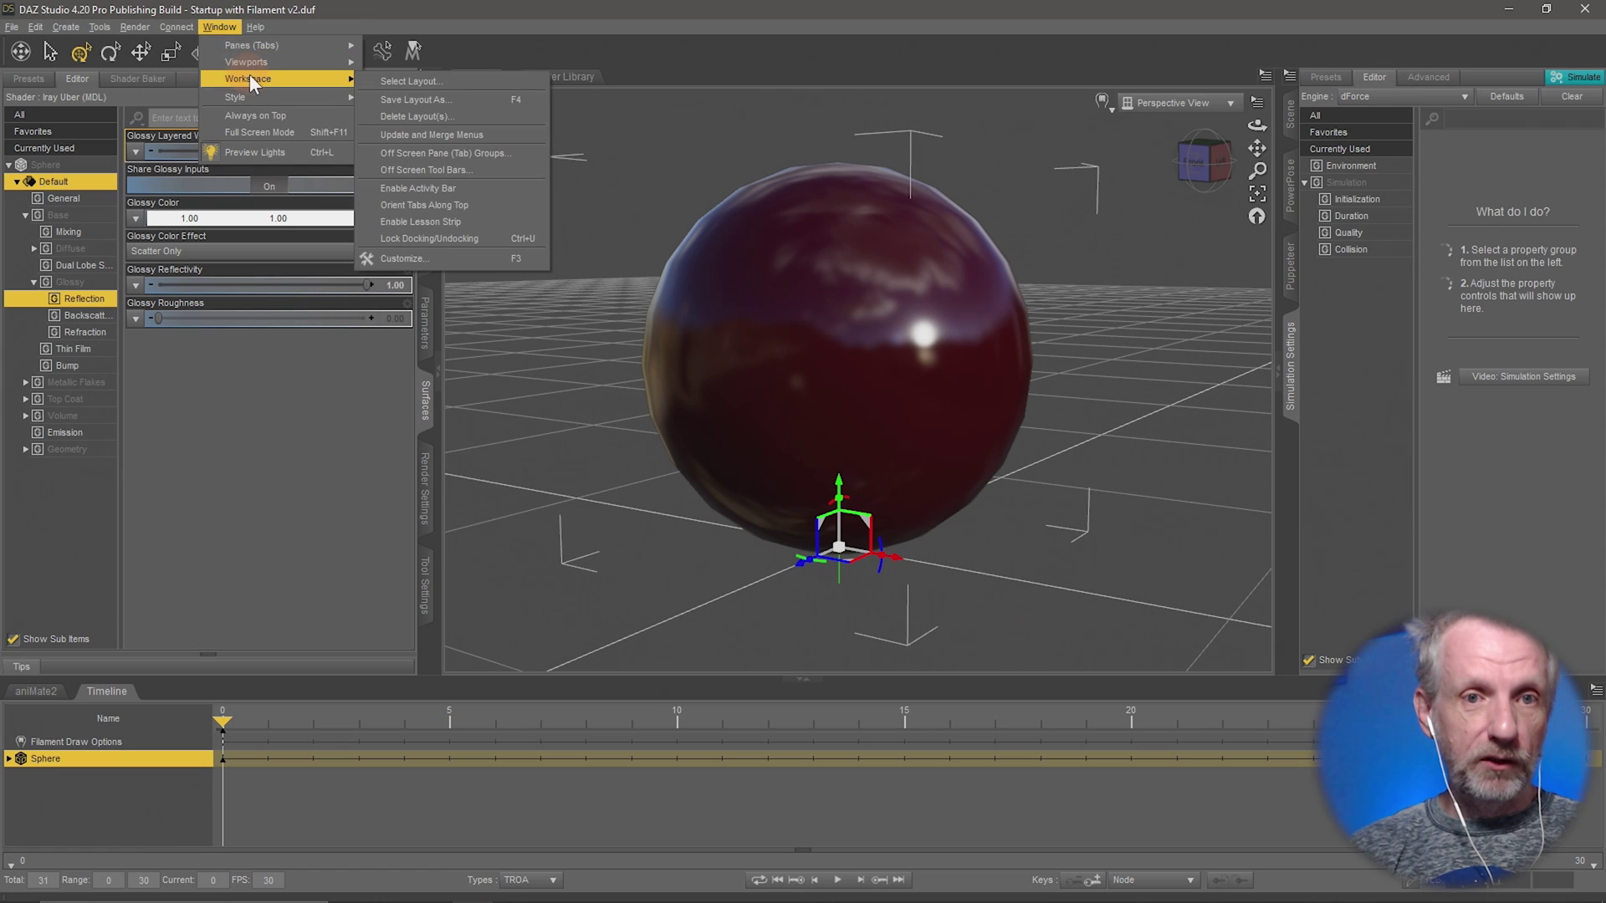
click(507, 137)
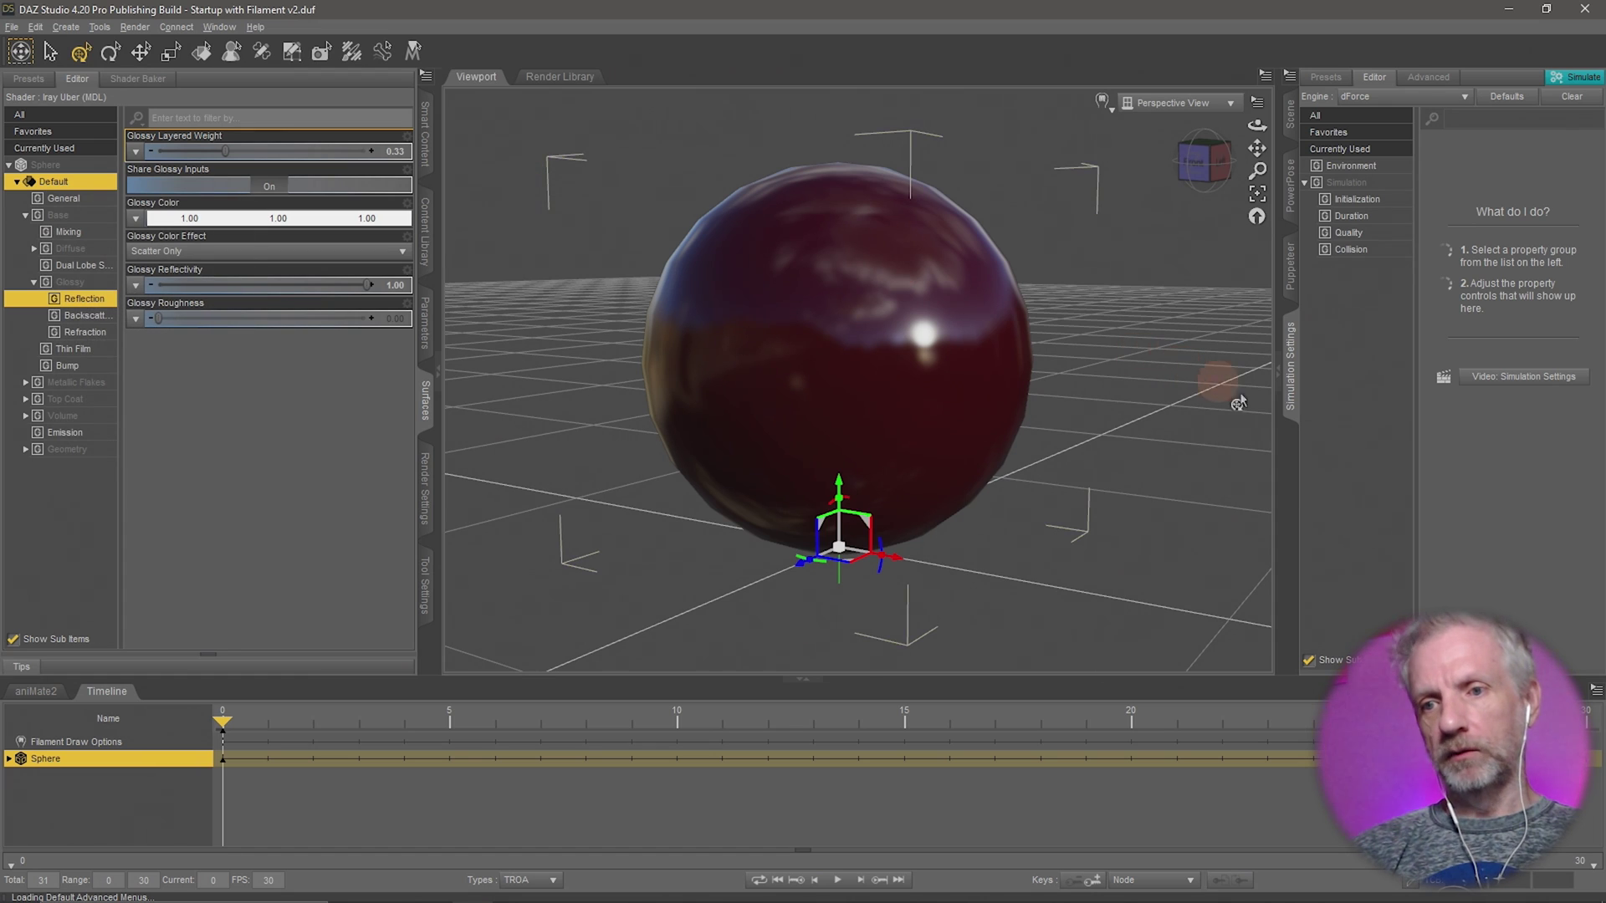
right_click(1294, 436)
mouse_move(1310, 445)
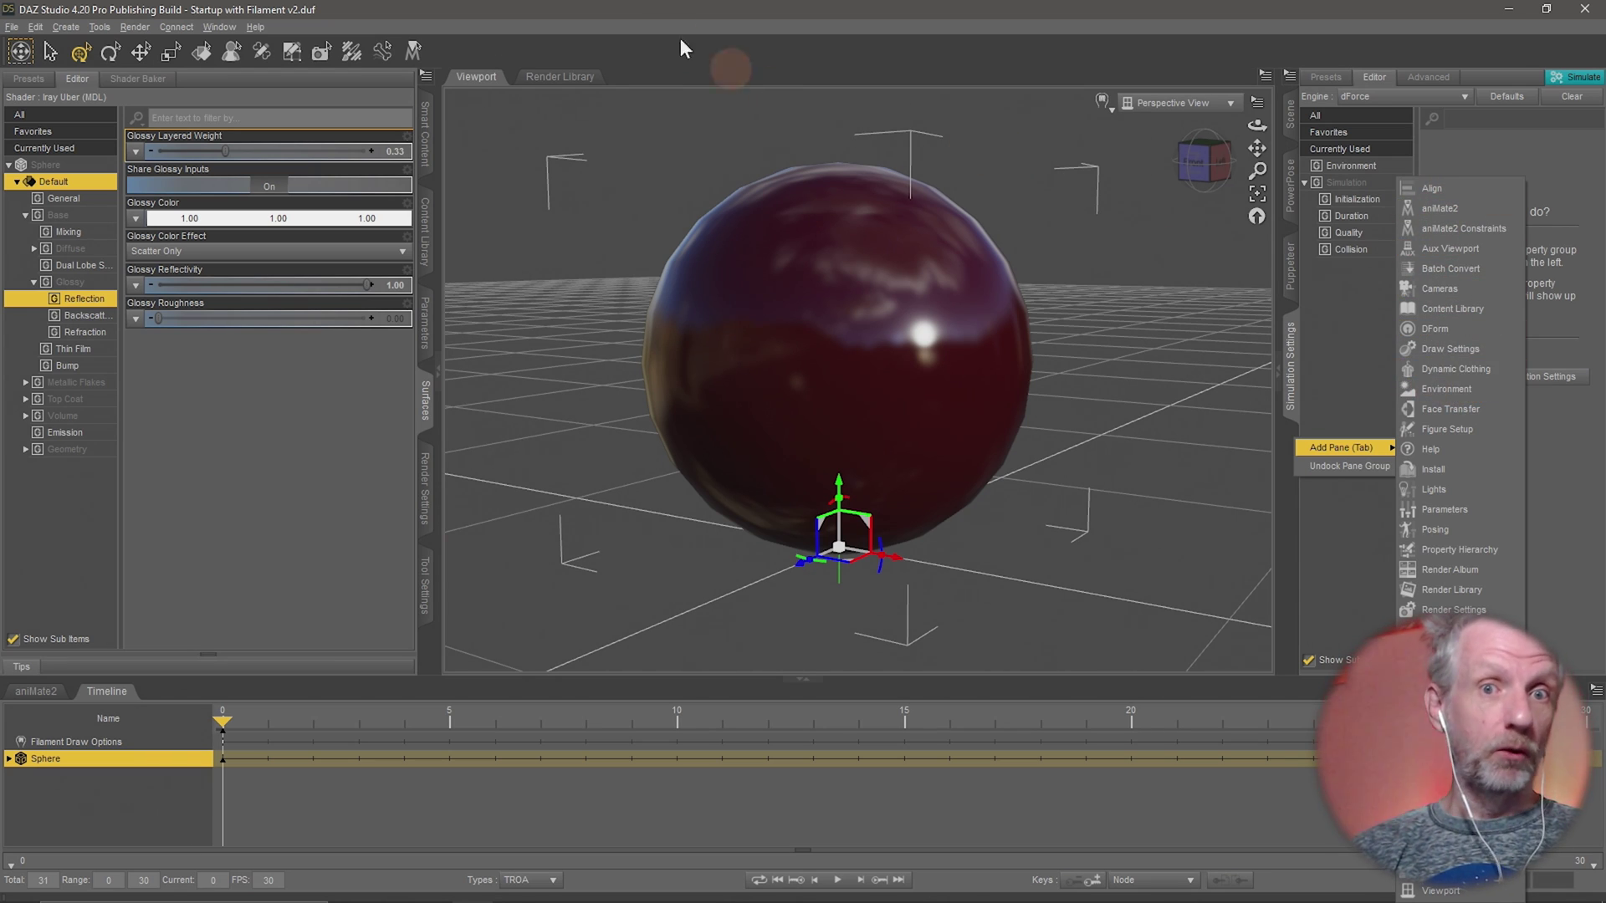
click(402, 10)
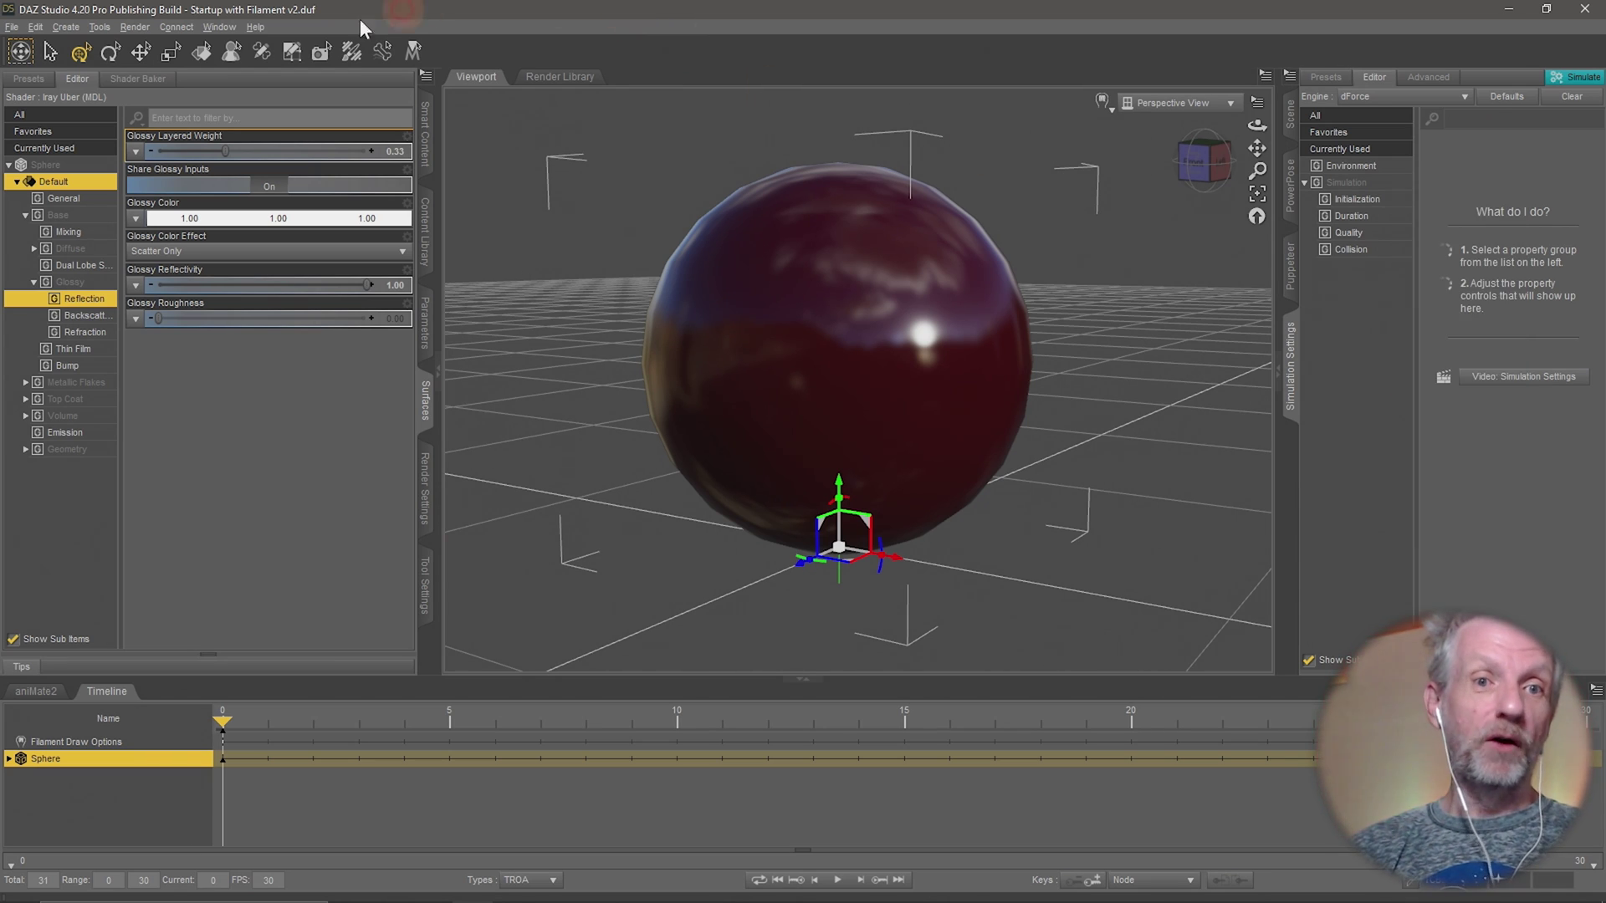
Reopen the ABAS pane from the program's full list of panes
click(224, 25)
mouse_move(244, 45)
click(393, 49)
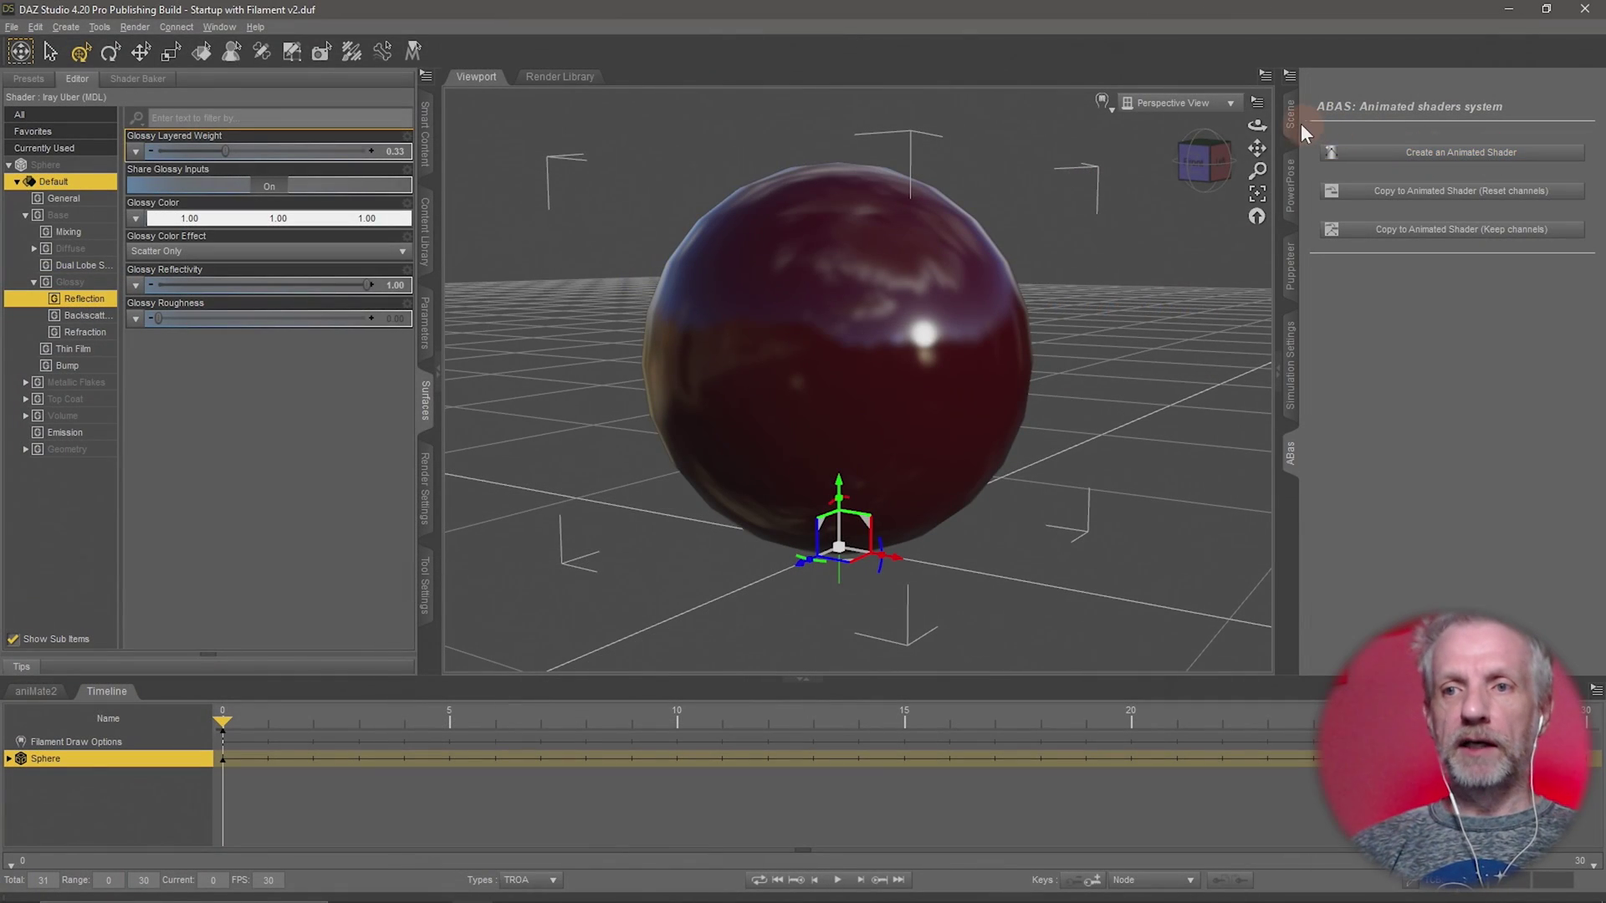
With the sphere selected in the scene, create an animated shader node for it in ABAS named Animated Shader
click(800, 197)
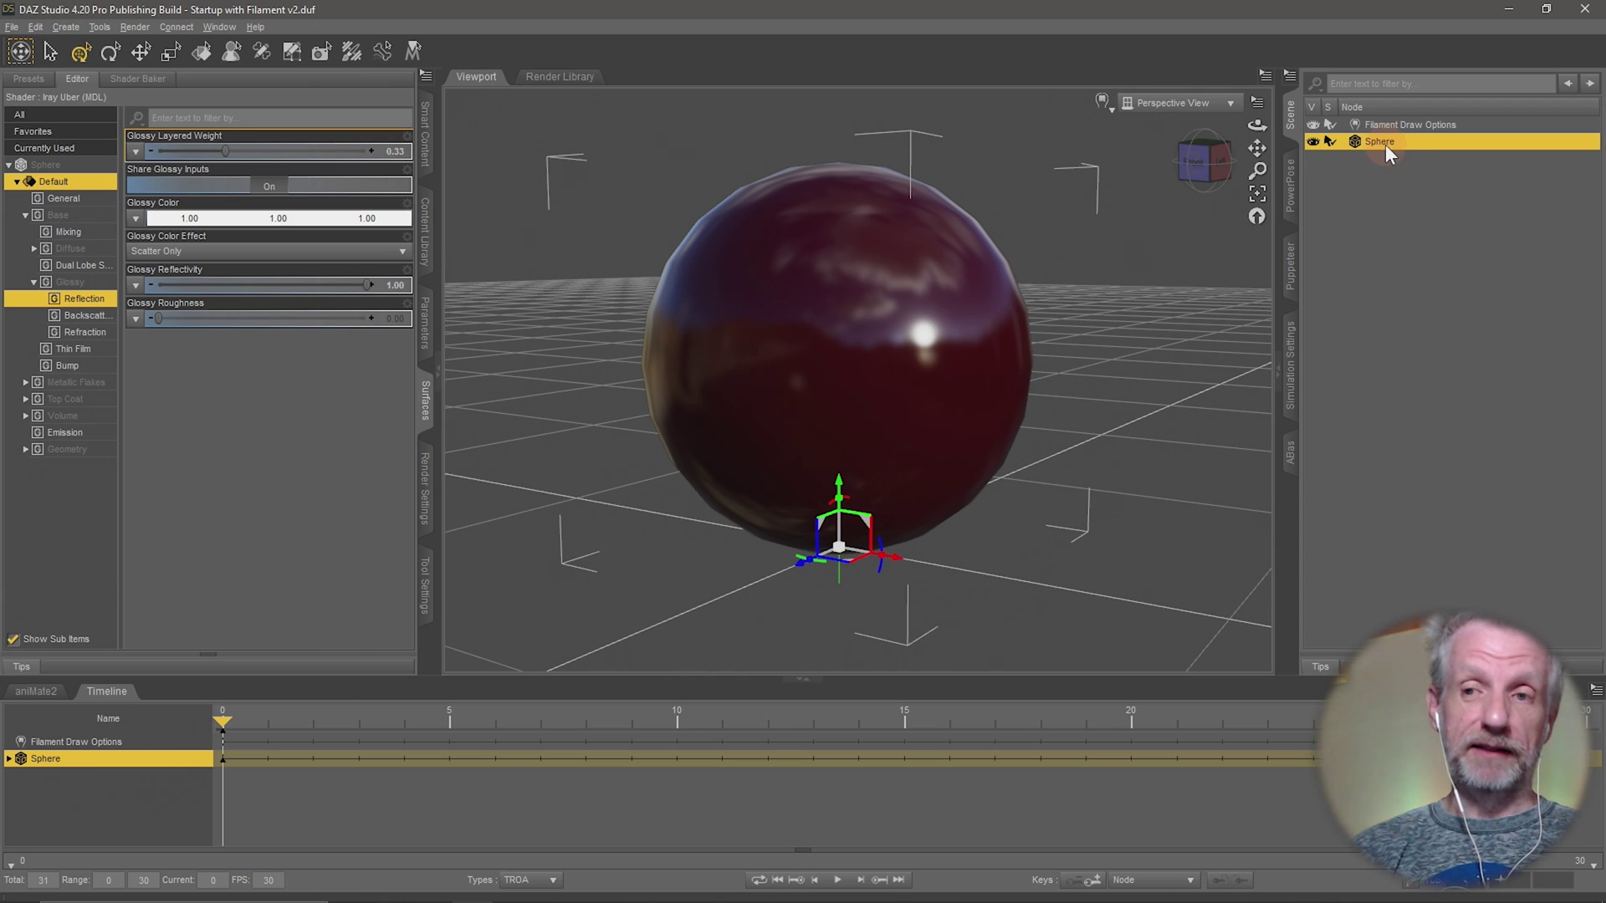
click(1291, 456)
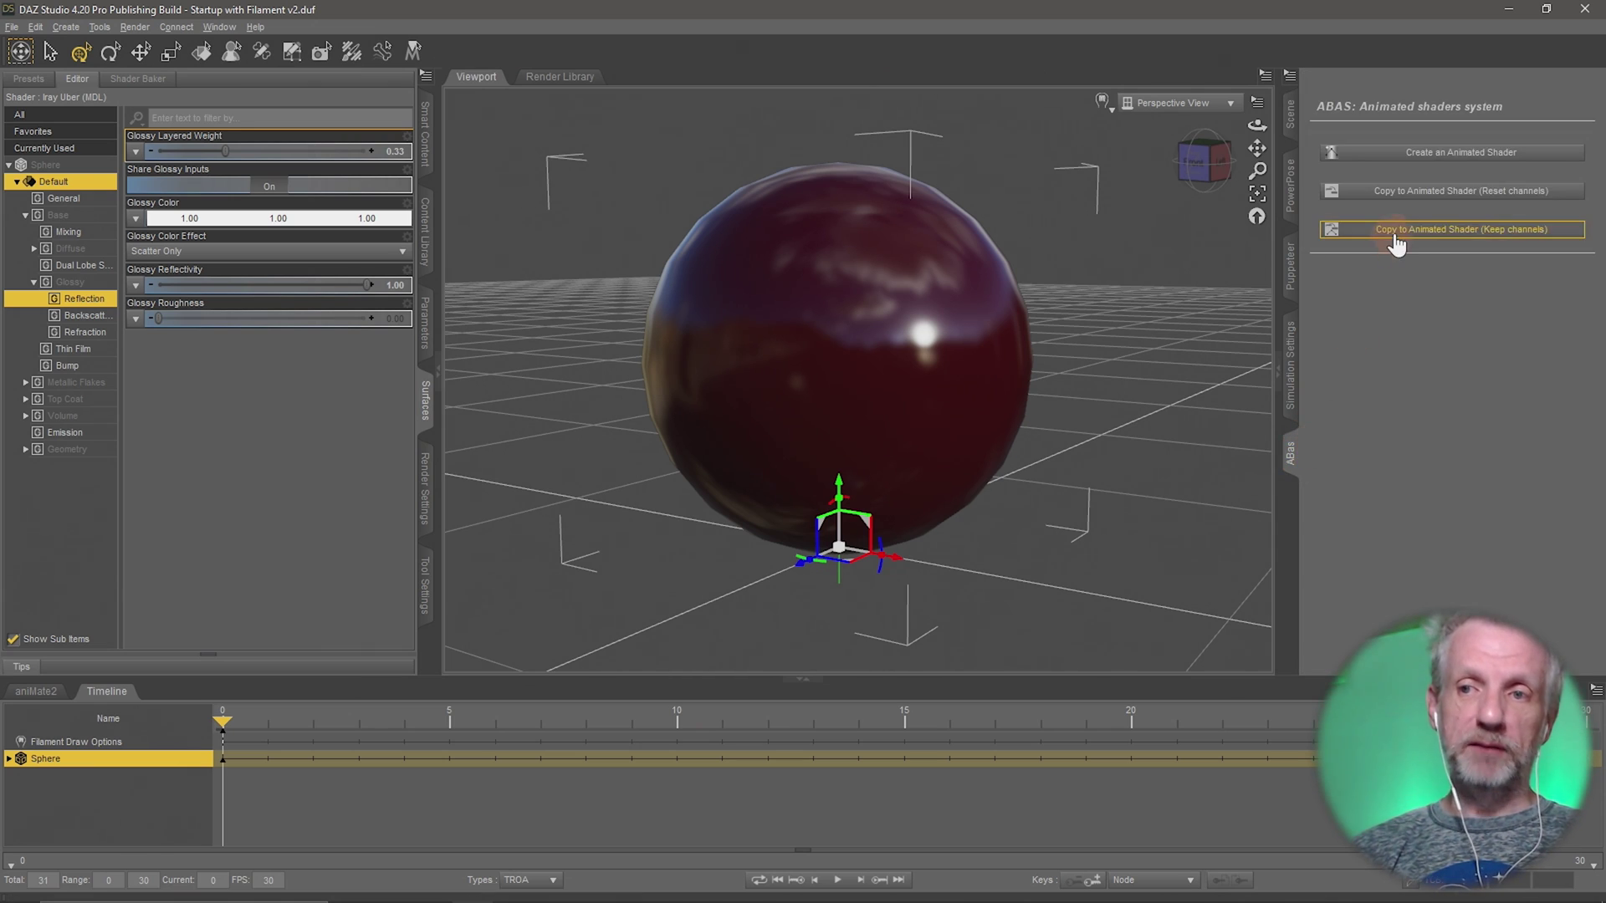
click(1403, 159)
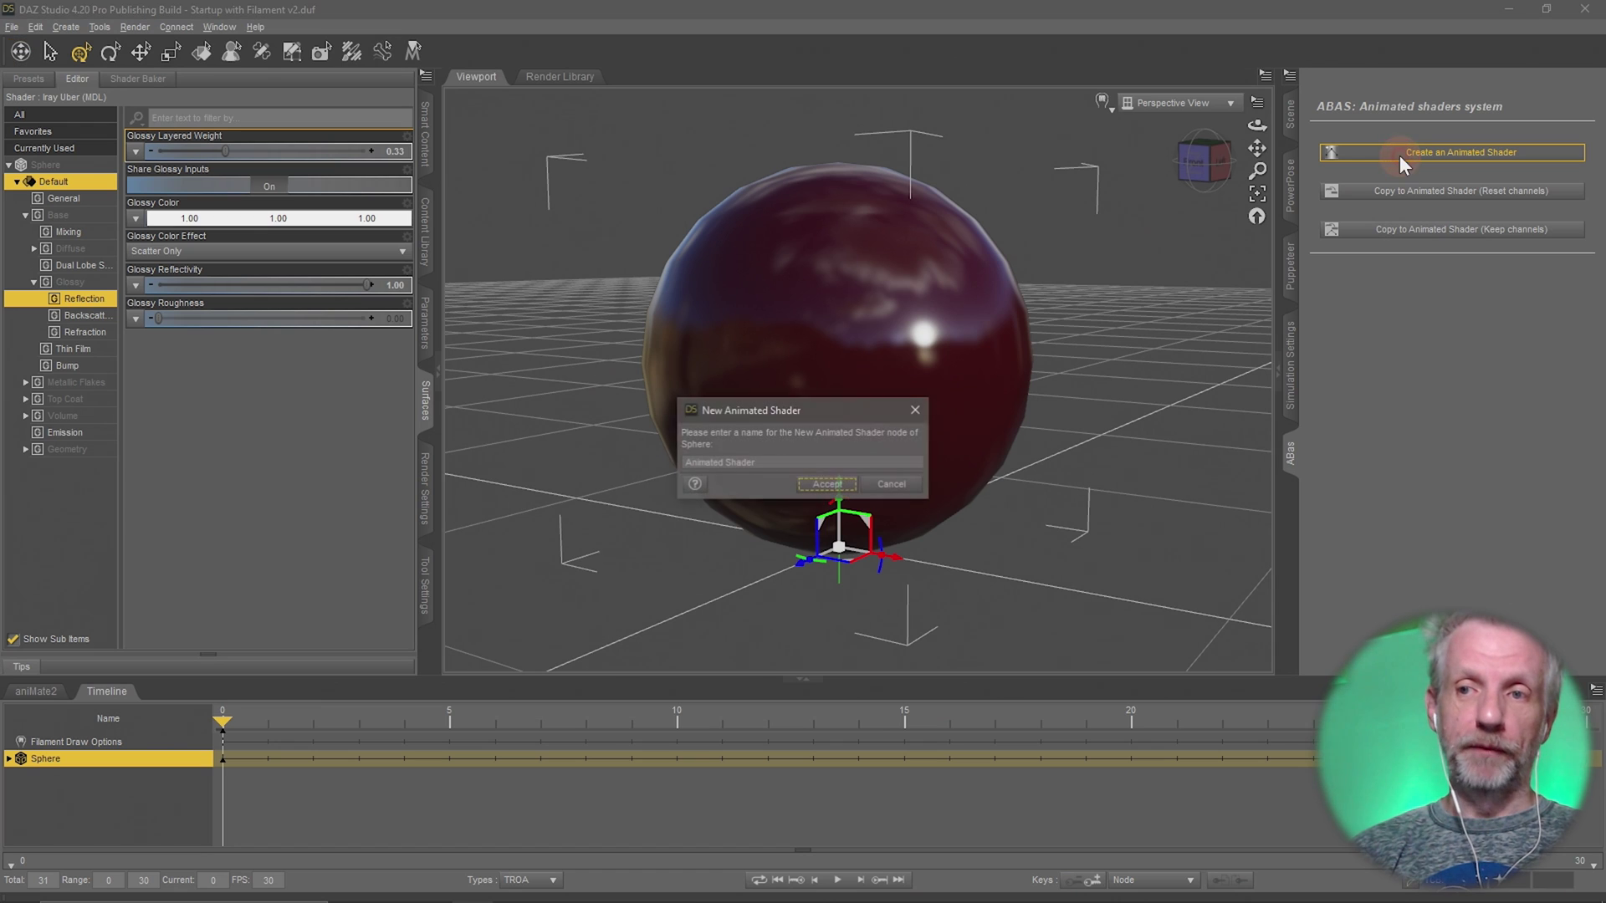
drag(844, 409, 646, 126)
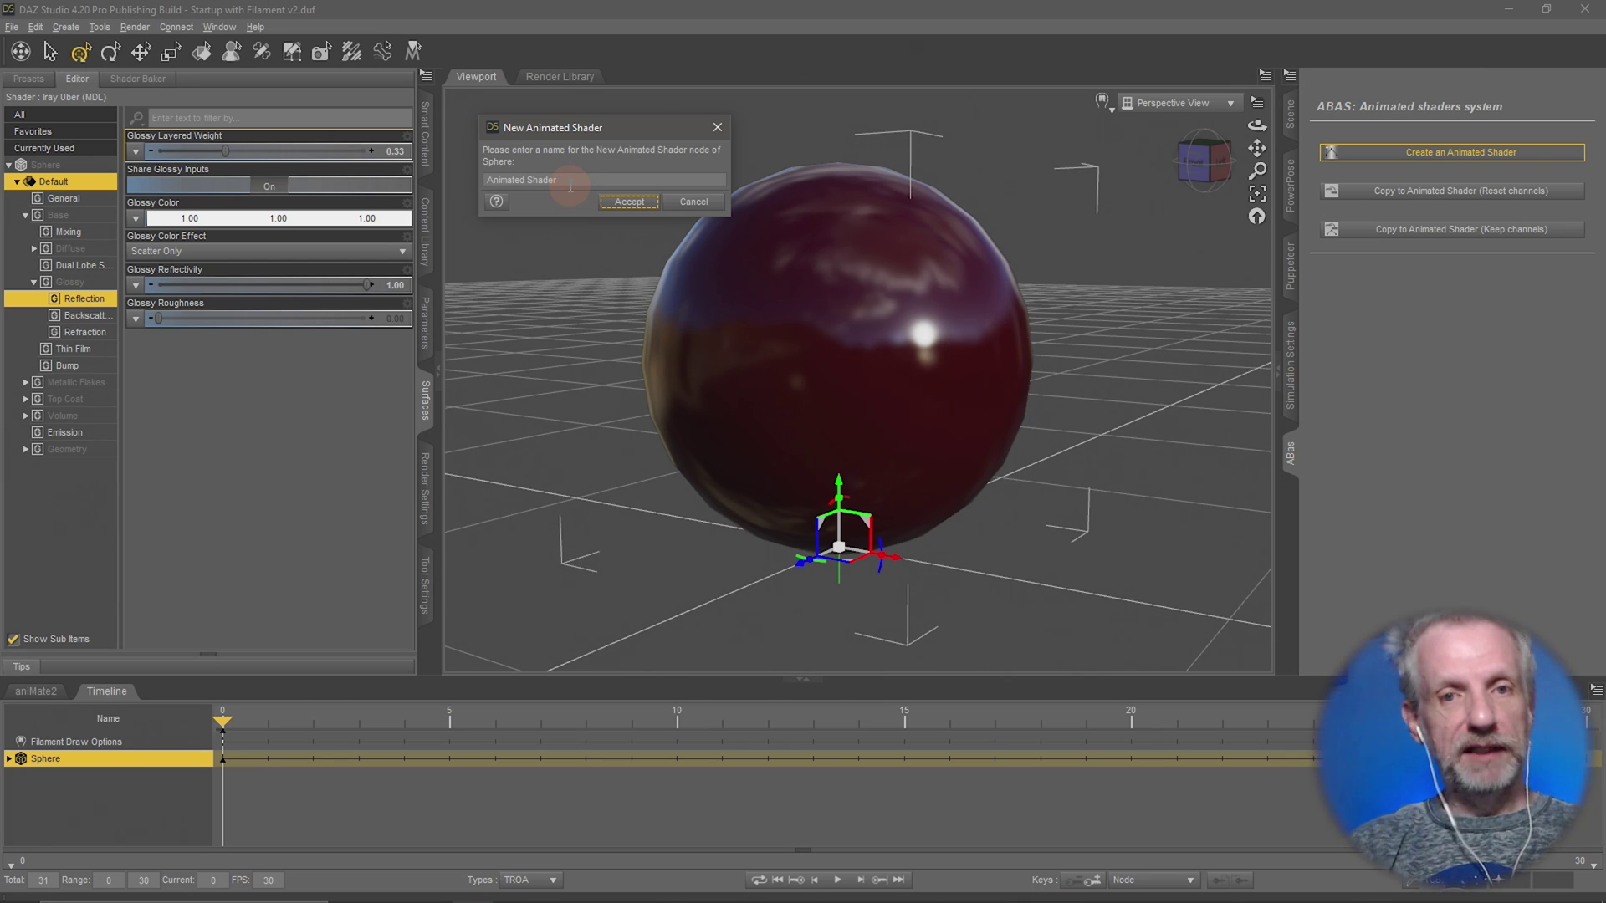
click(630, 204)
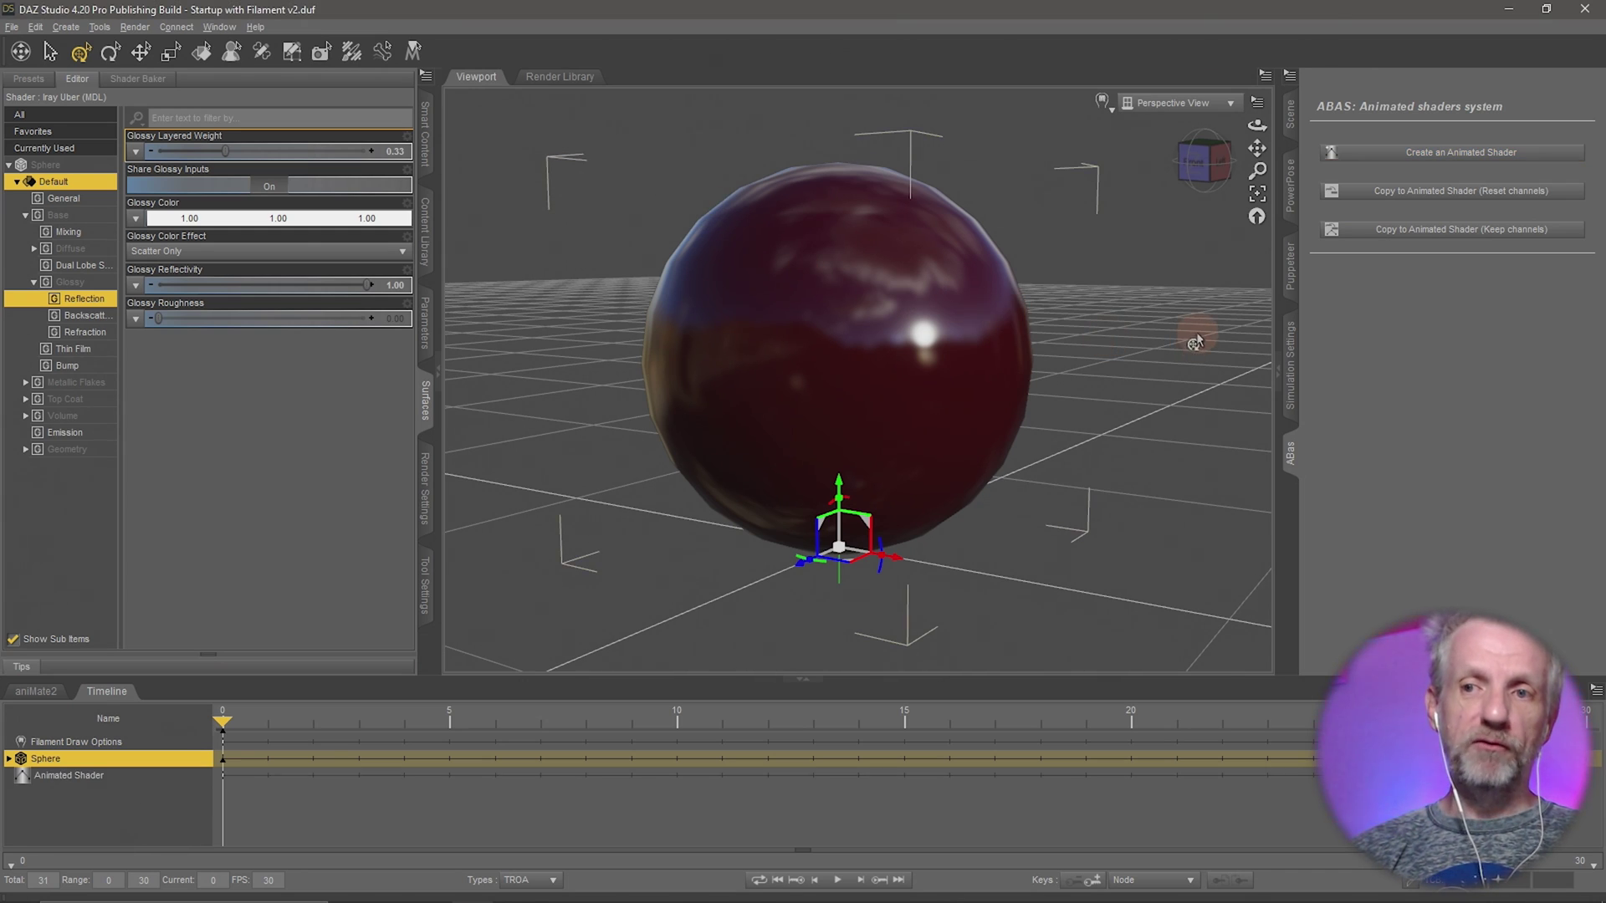
Select the Animated Shader node in the scene and display its parameters
click(1290, 115)
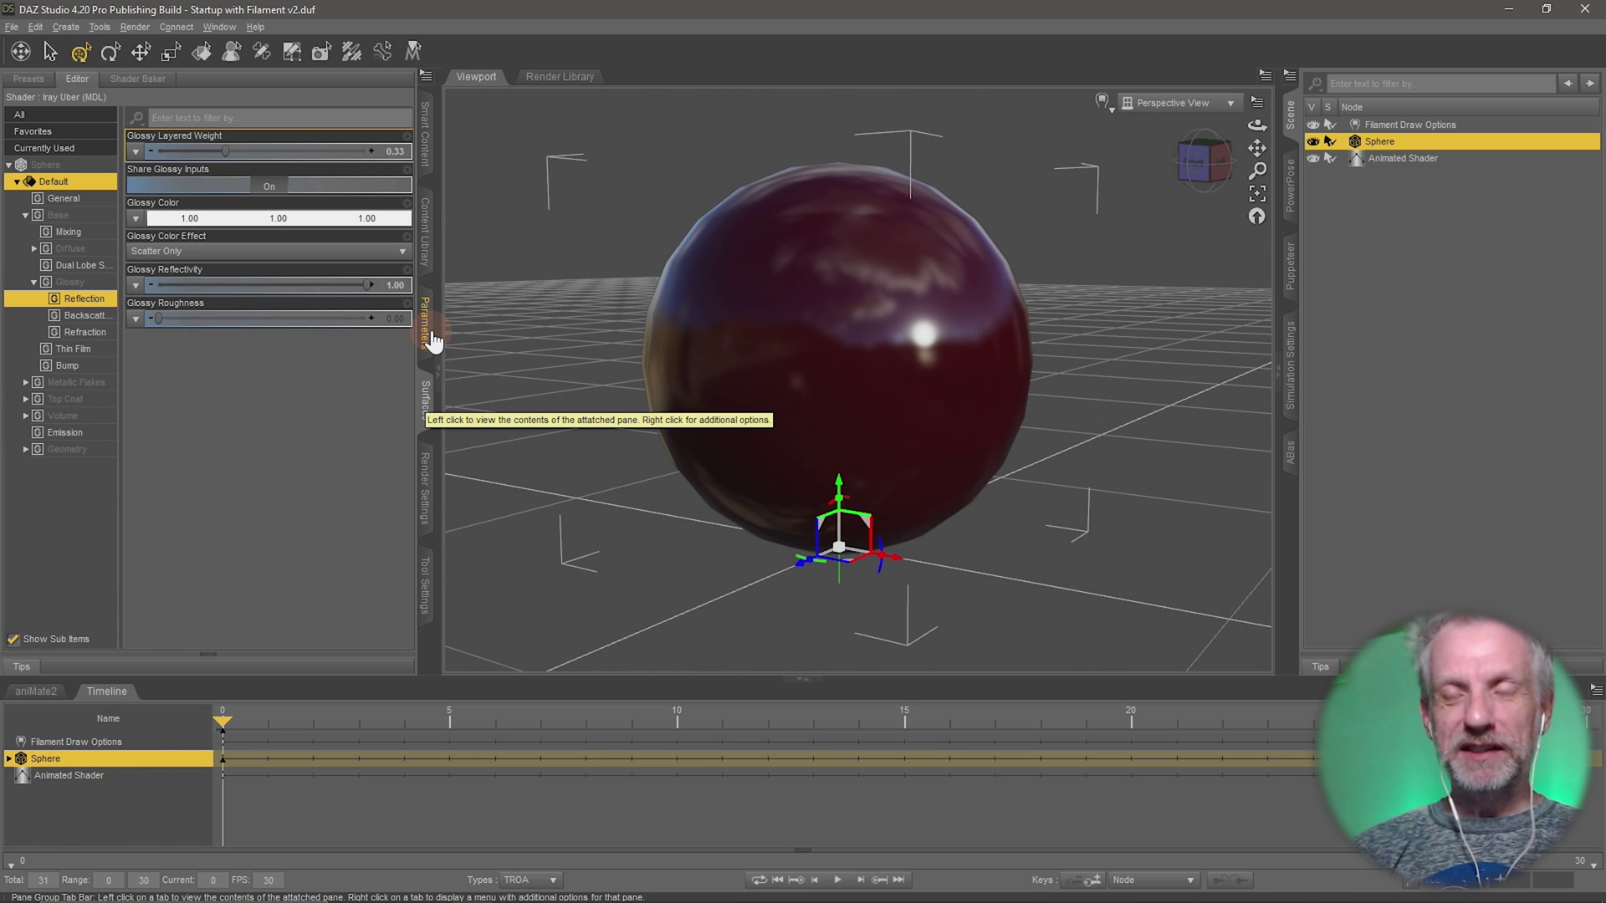
click(1418, 159)
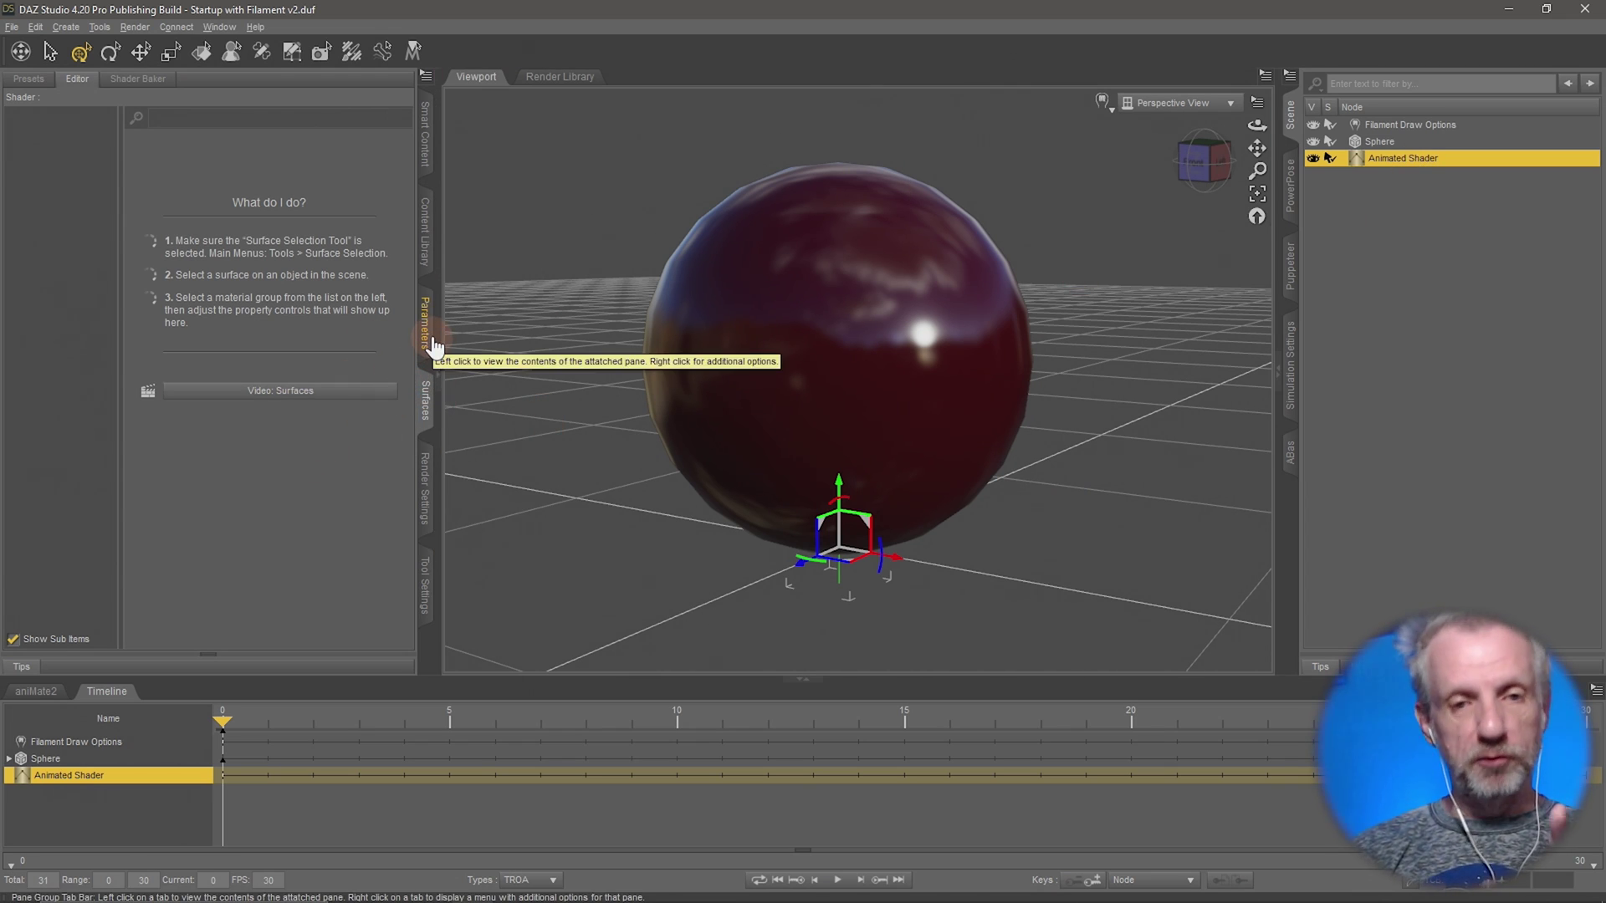
click(432, 343)
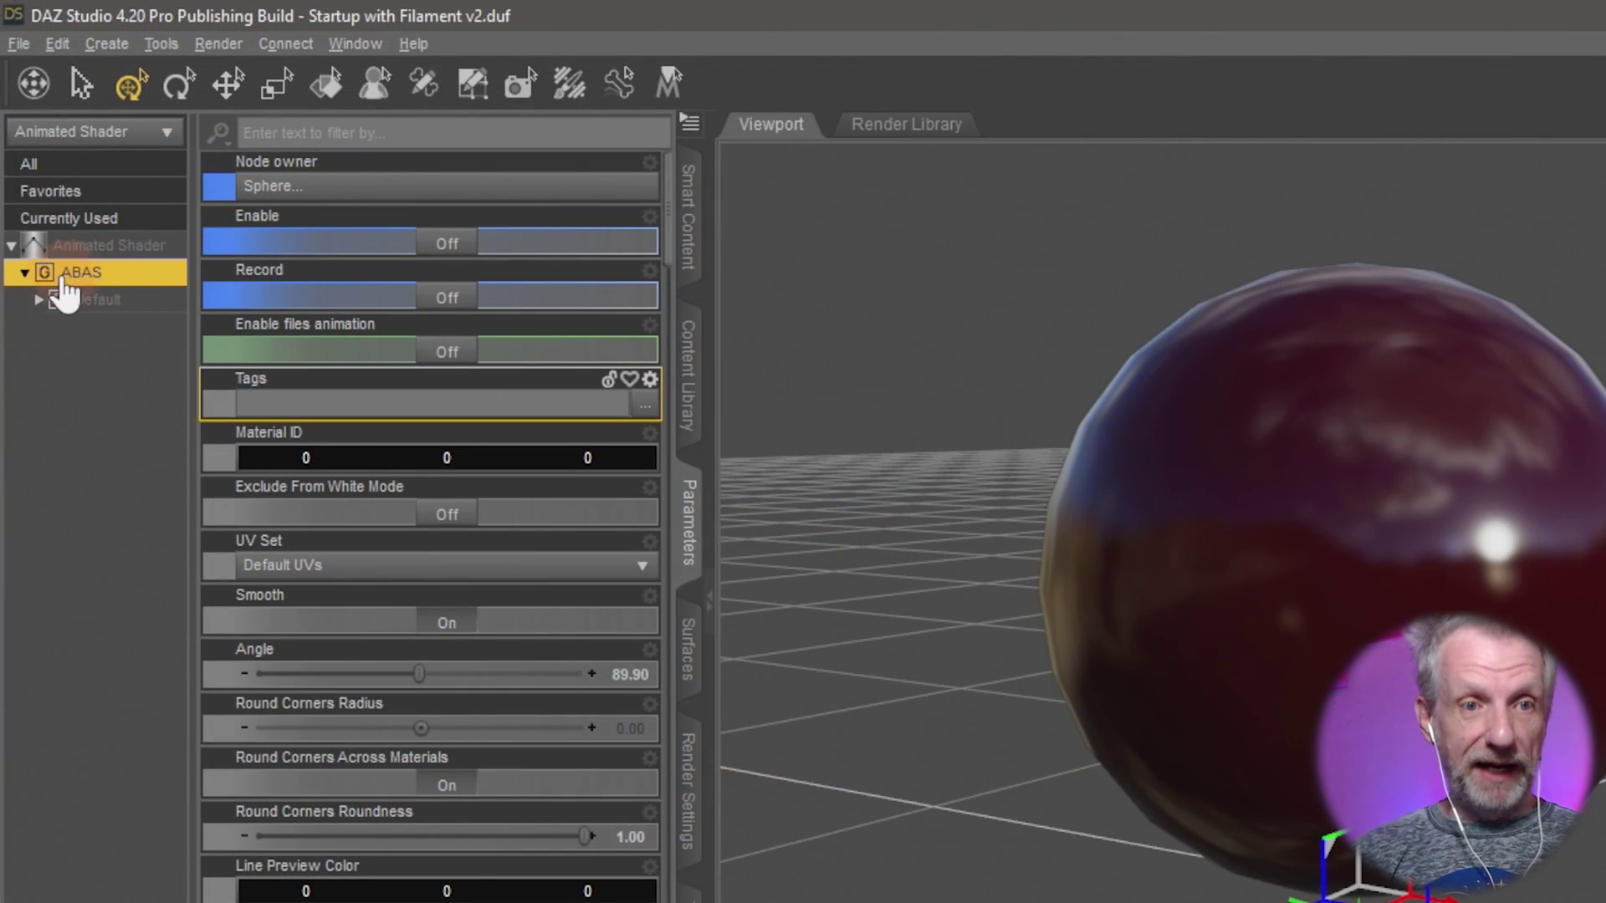
Expand the Animated Shader's ABAS, Default and Base groups down to Glossy and display the Glossy properties and subgroups
click(25, 274)
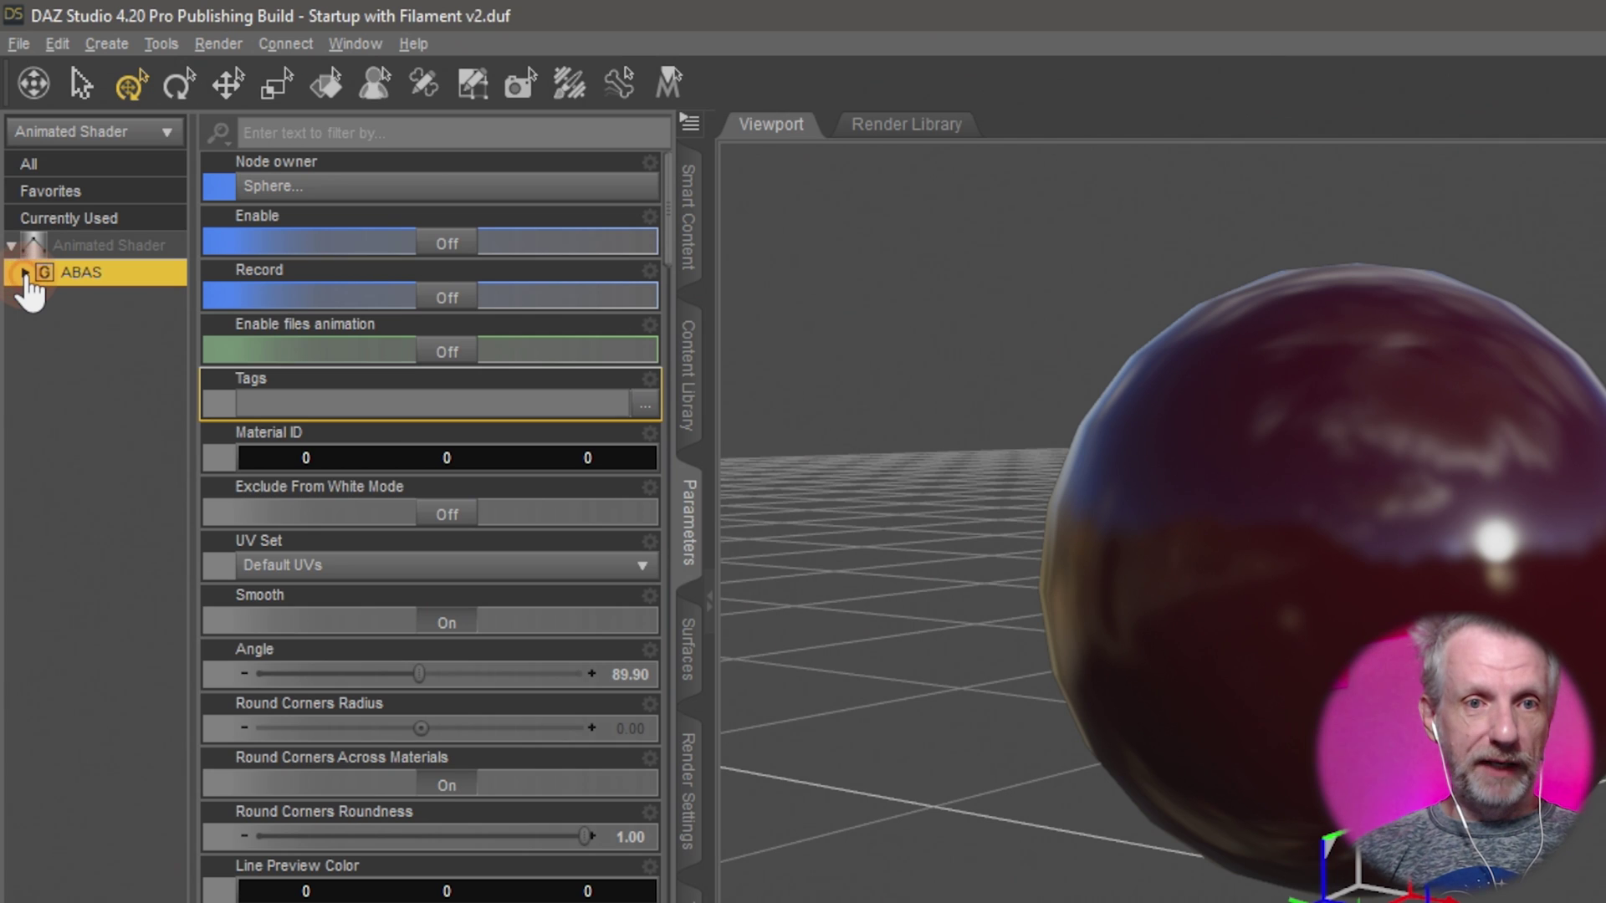
click(25, 273)
click(117, 301)
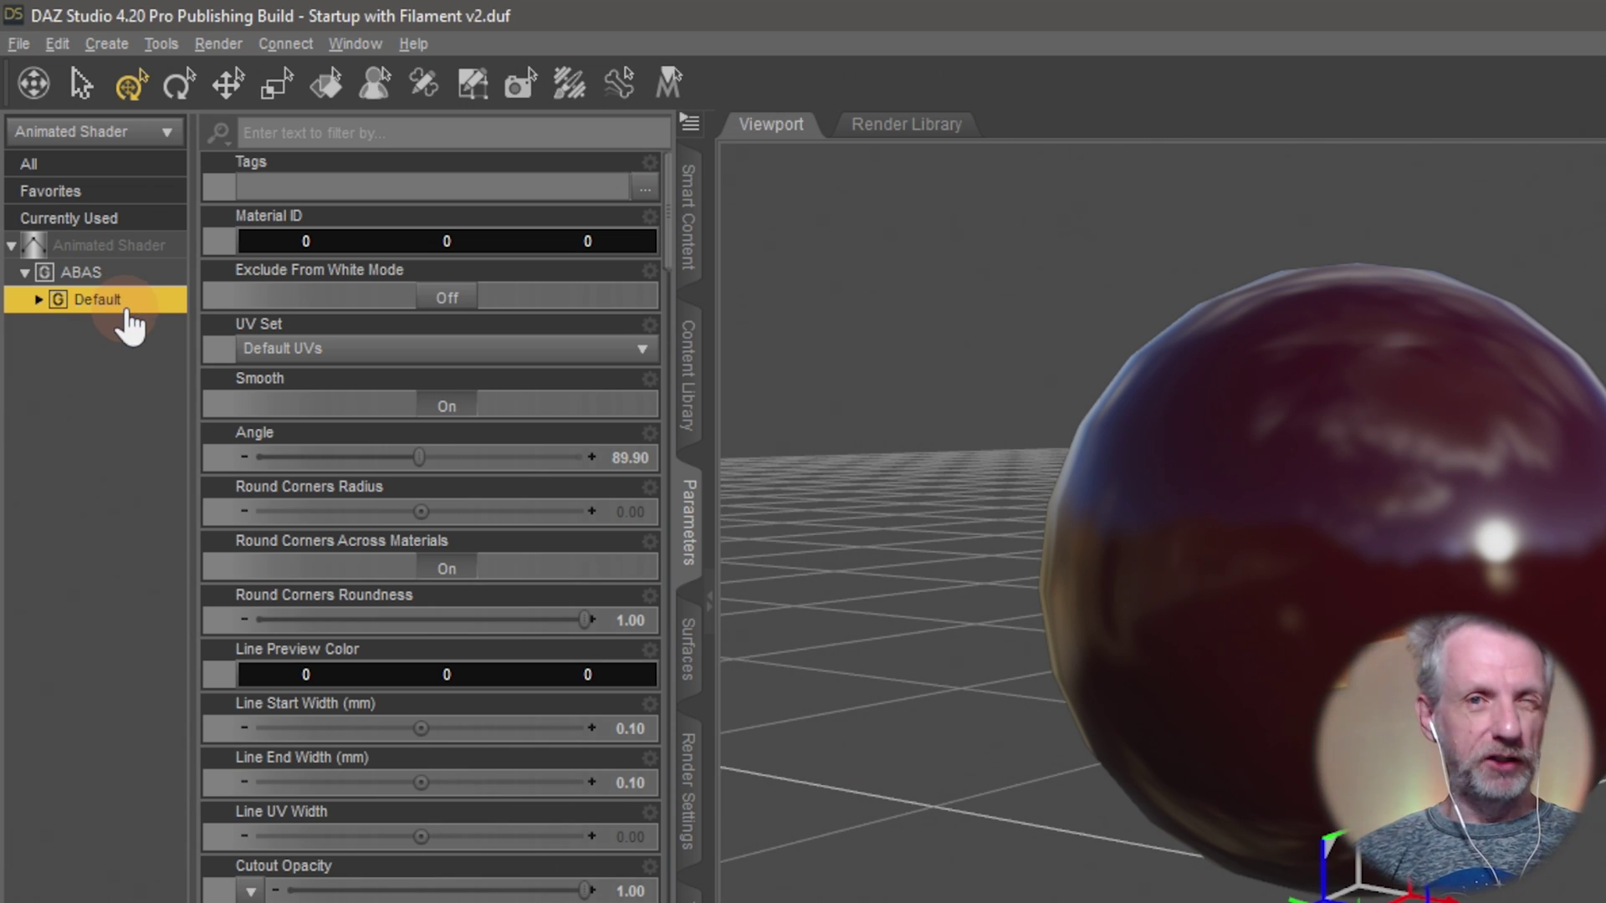
click(39, 299)
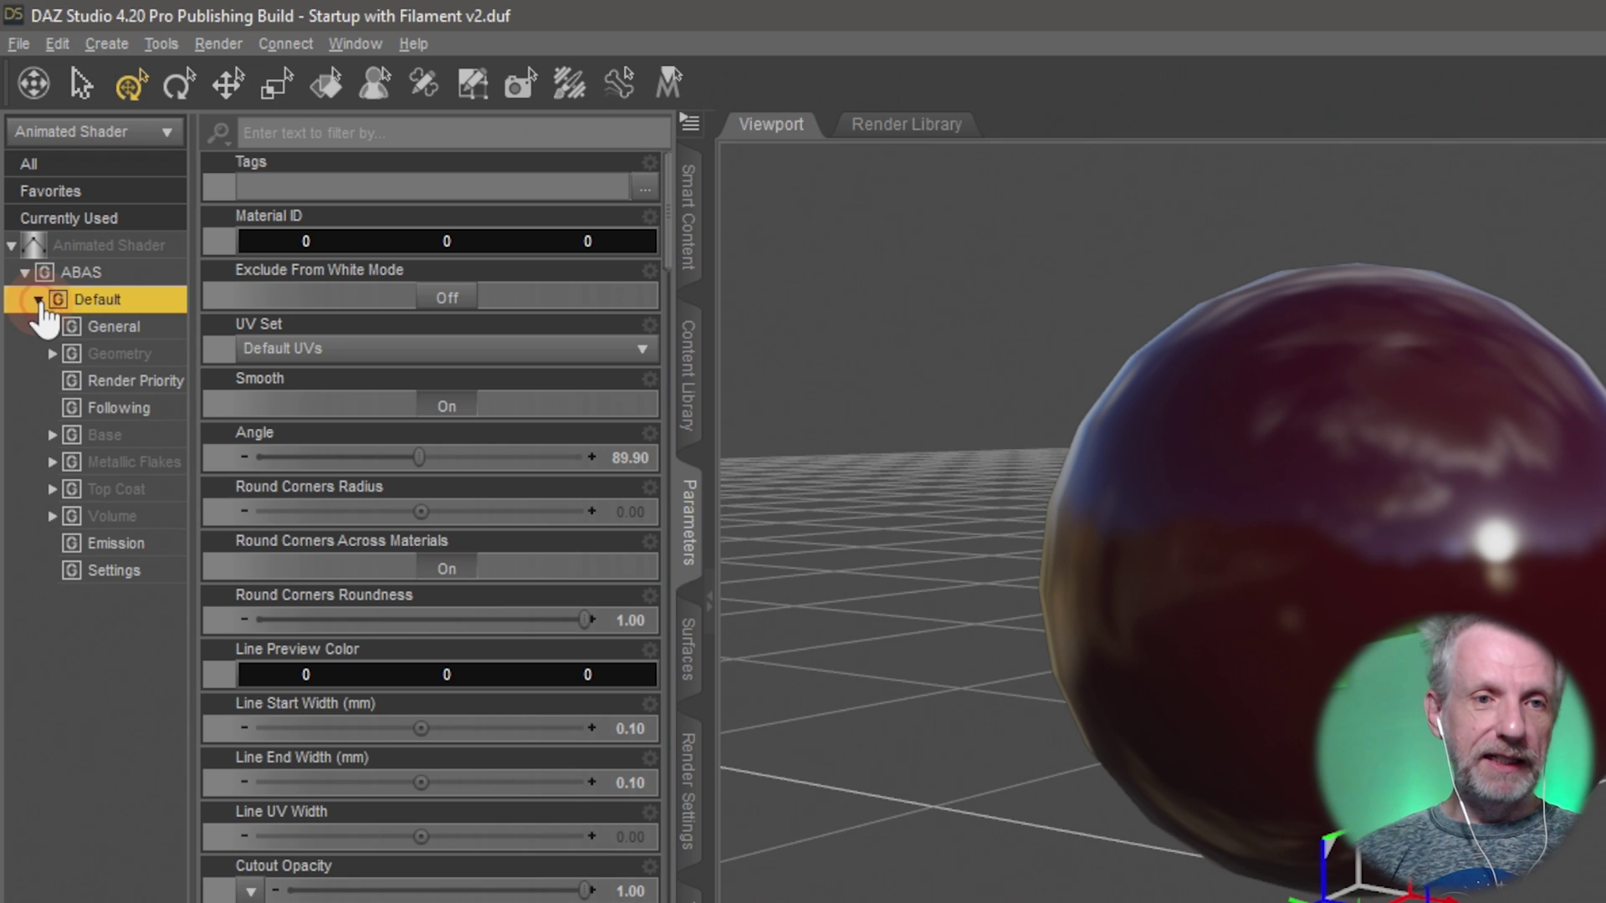
click(166, 355)
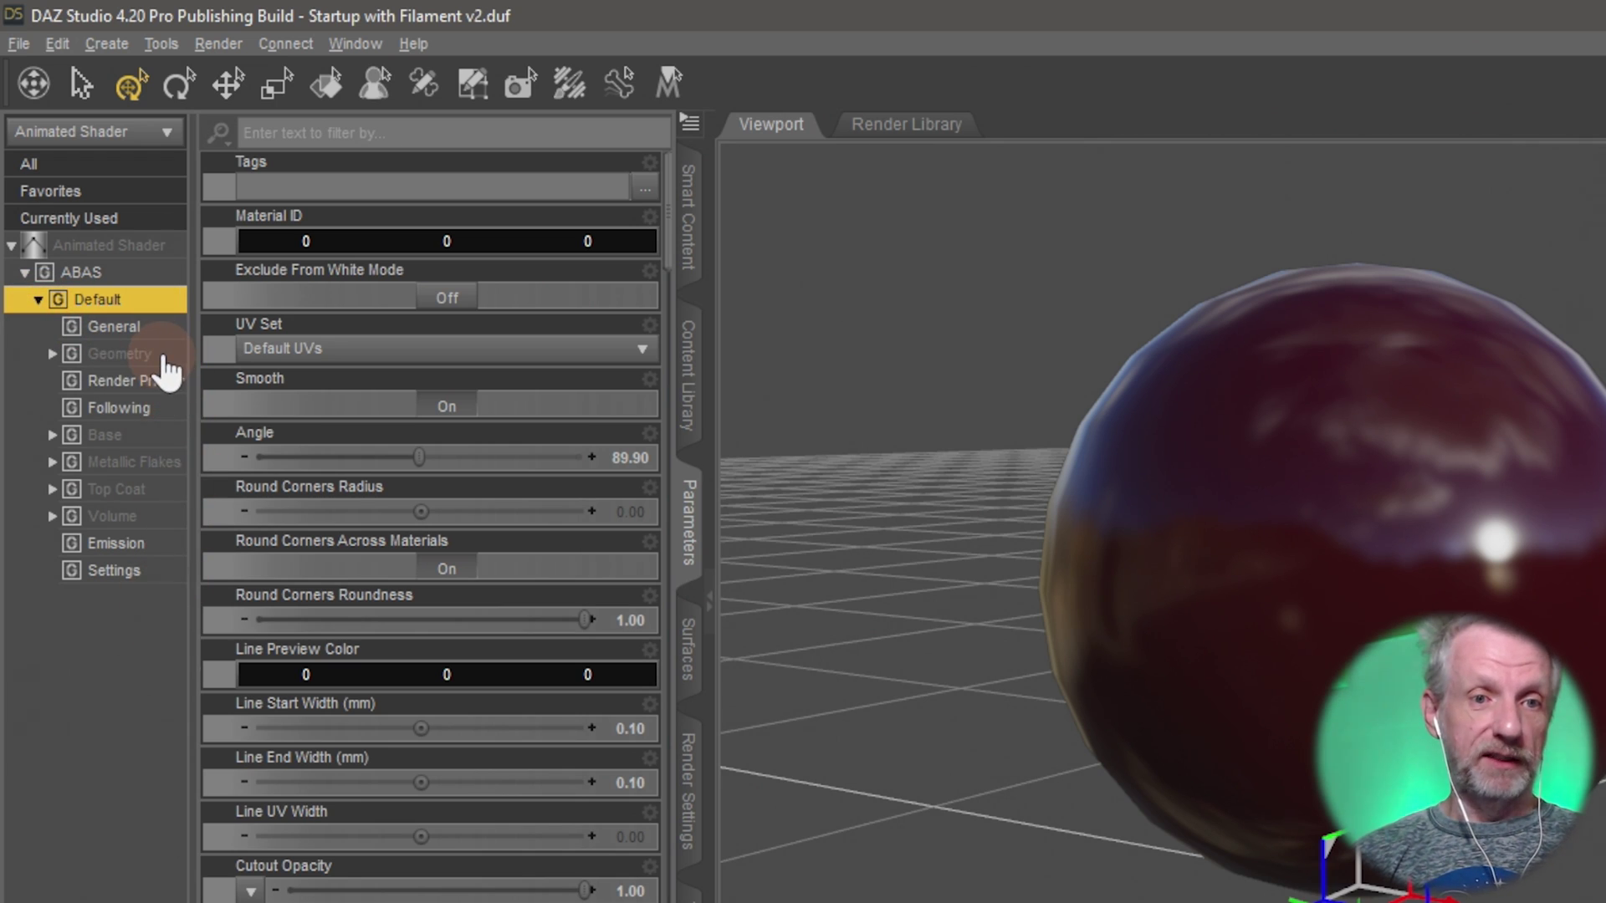
click(151, 439)
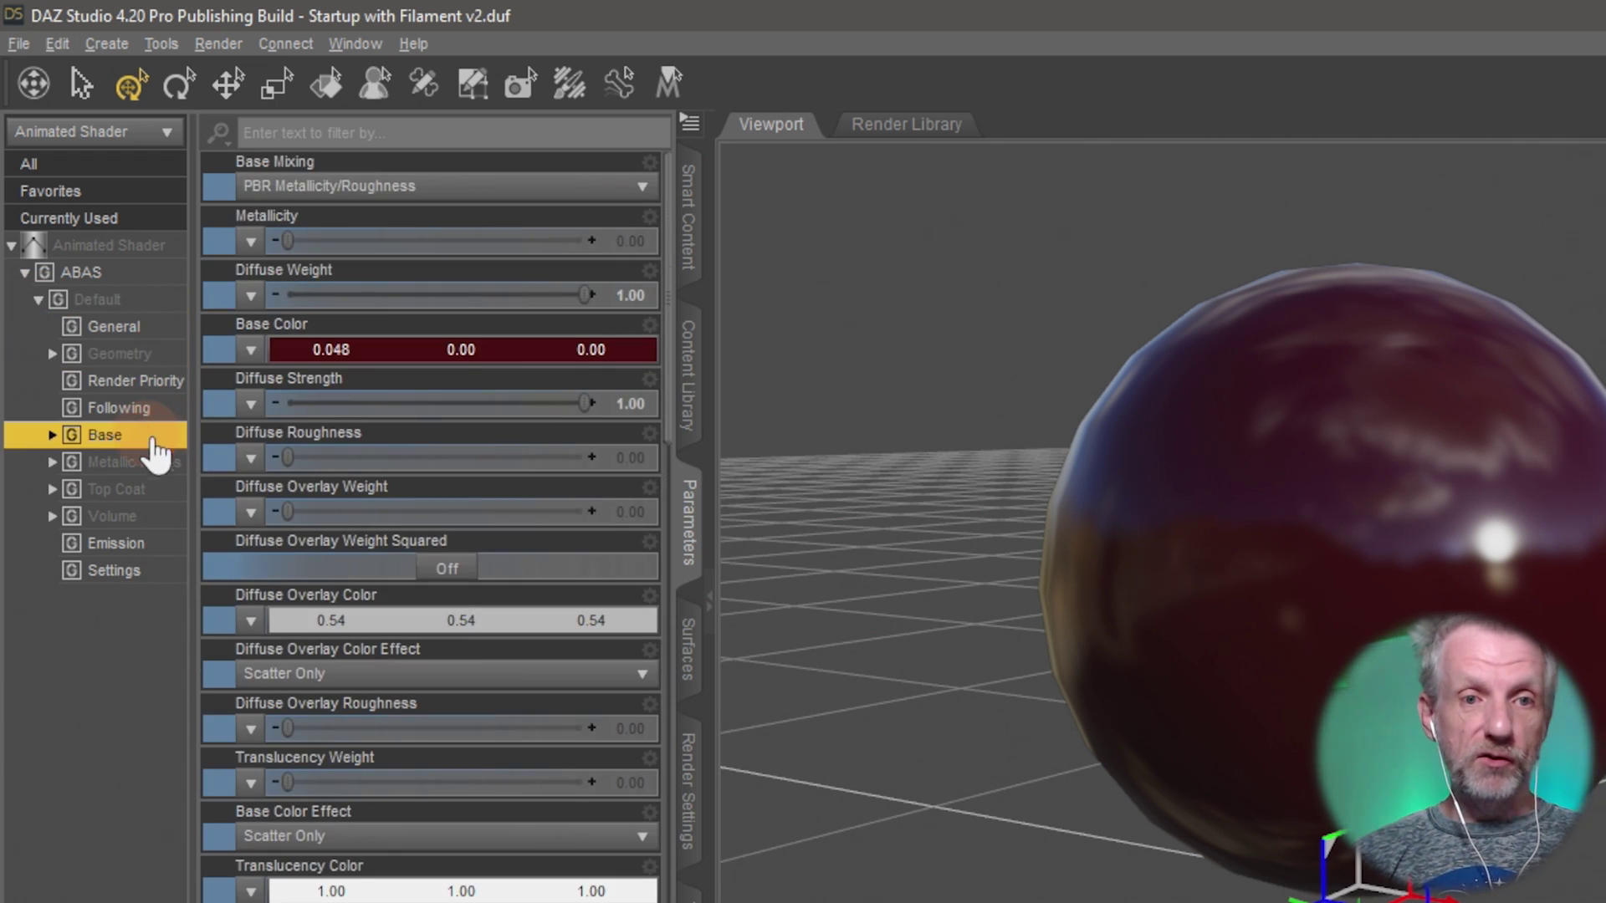
double_click(170, 436)
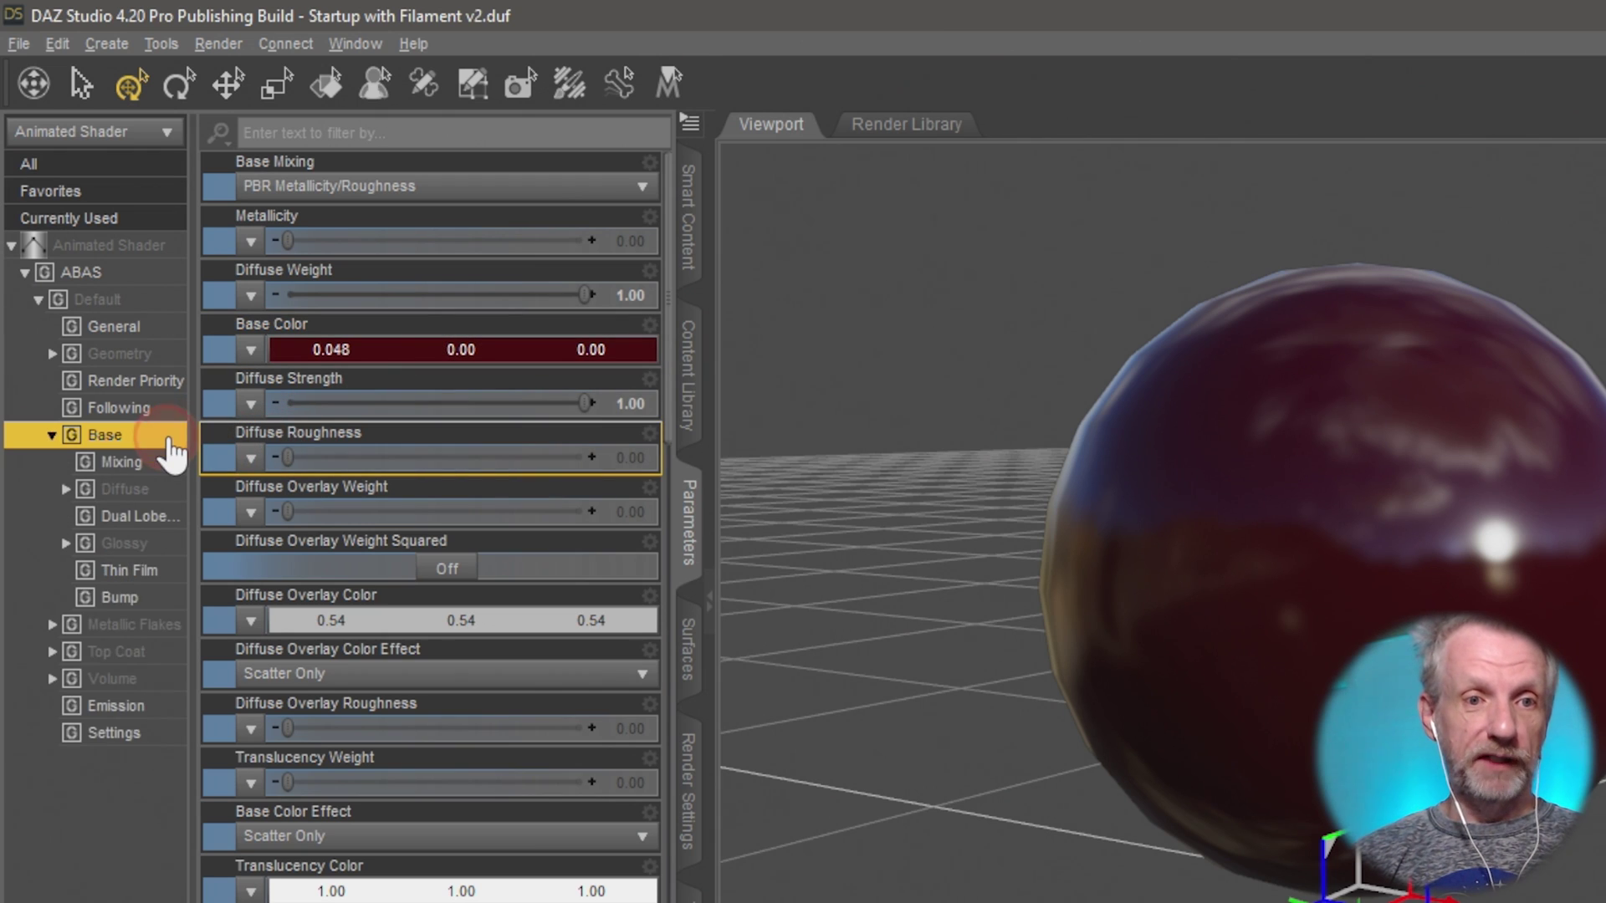
click(151, 540)
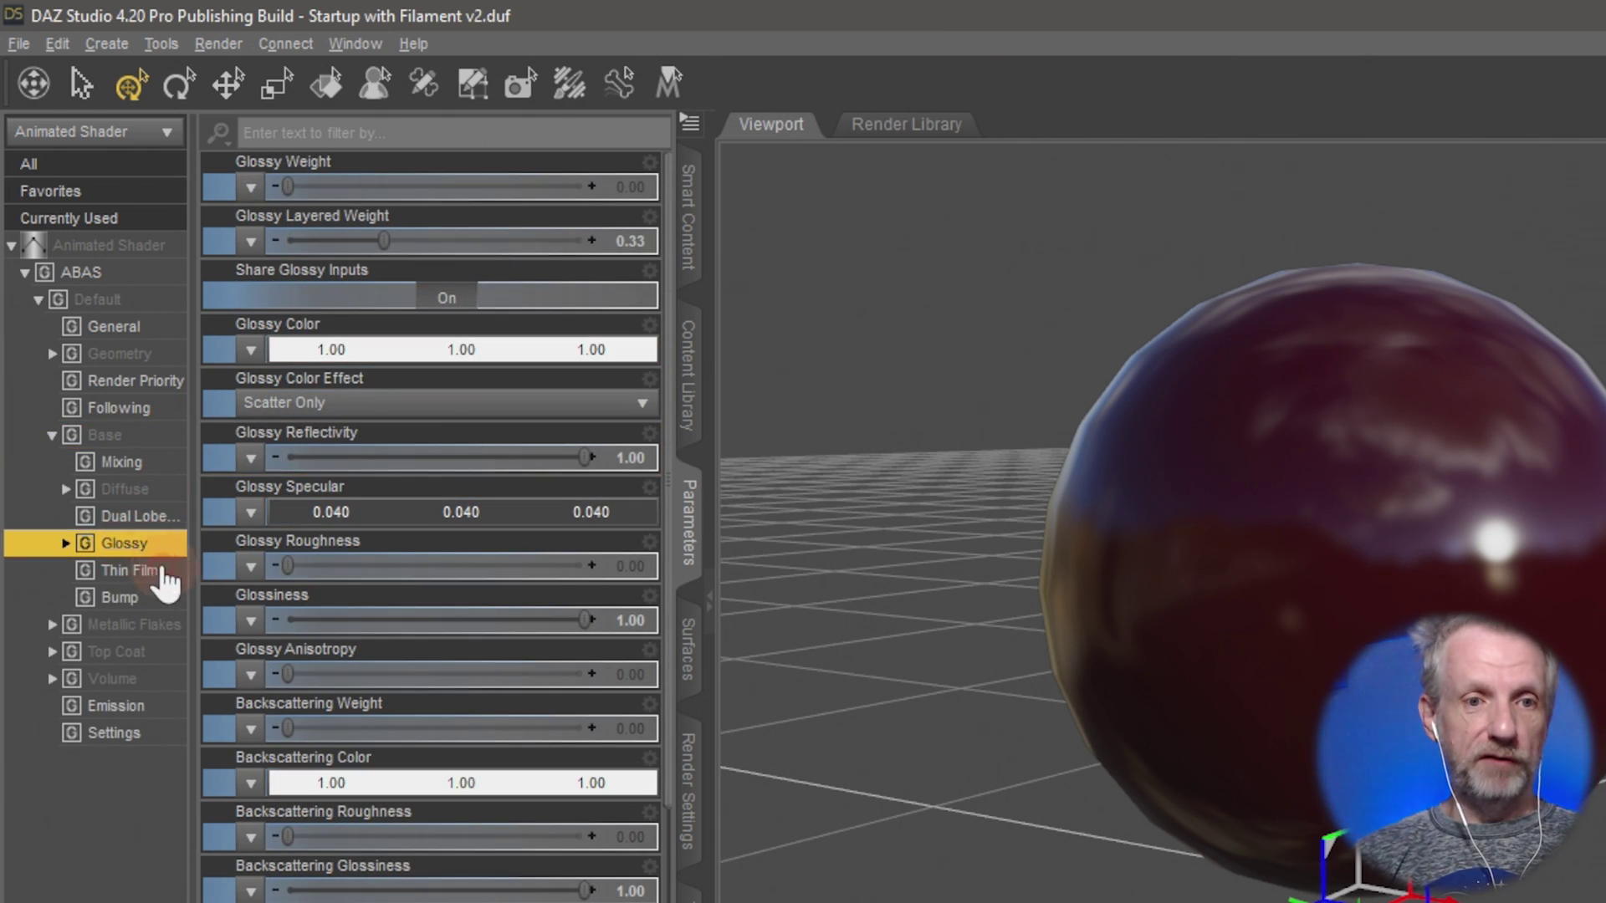
double_click(126, 544)
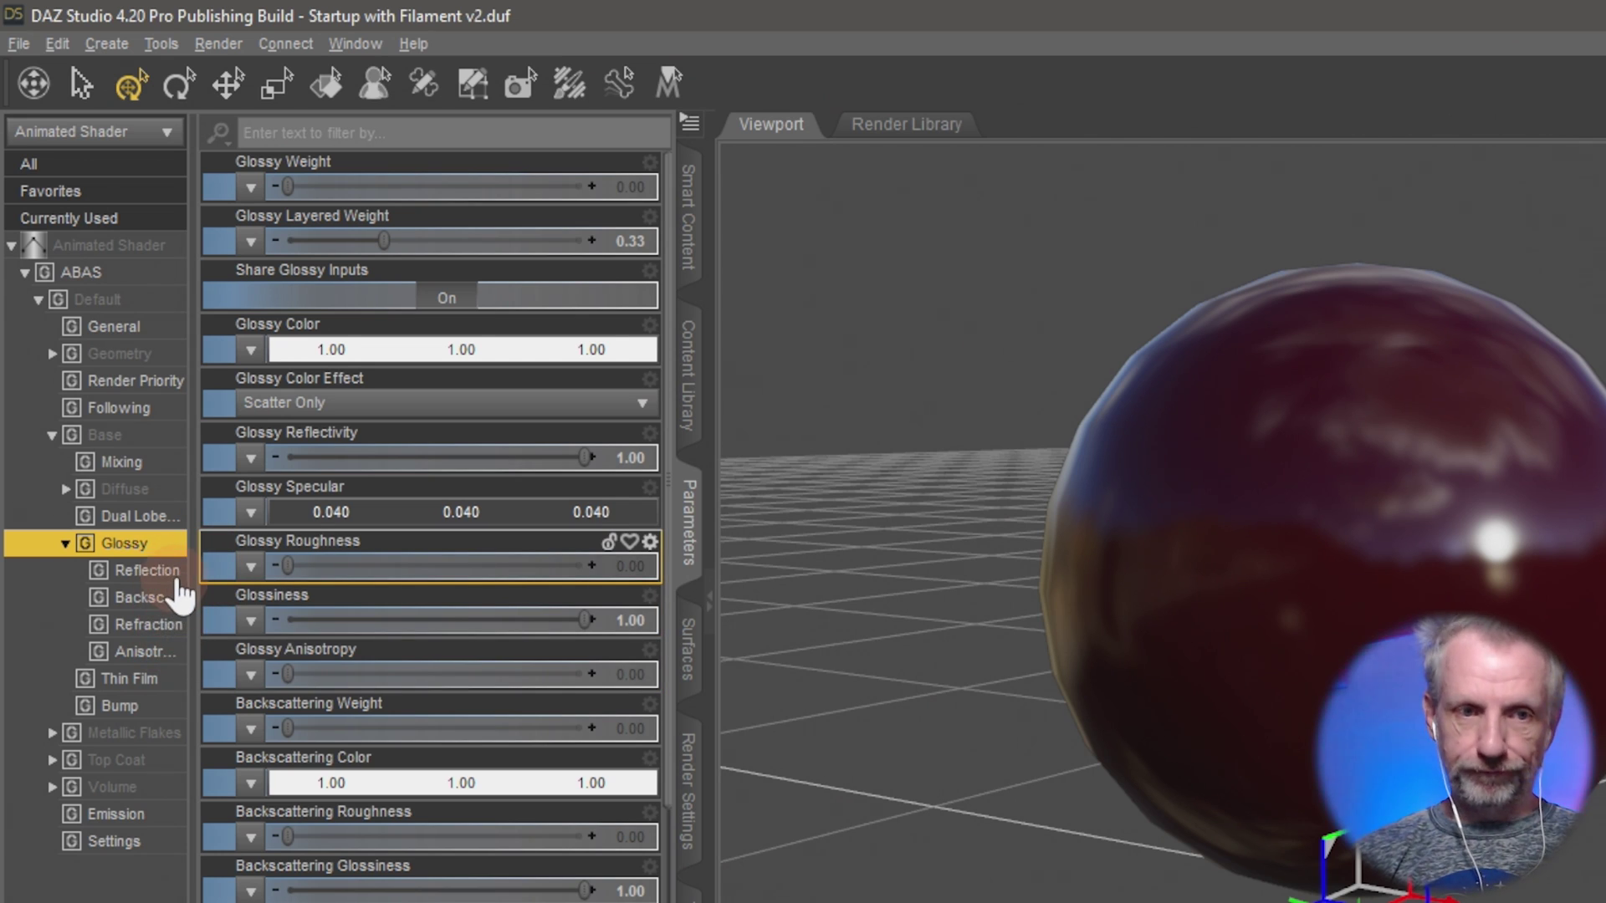
Turn on the Enable option in the Animated Shader's ABAS properties
click(163, 572)
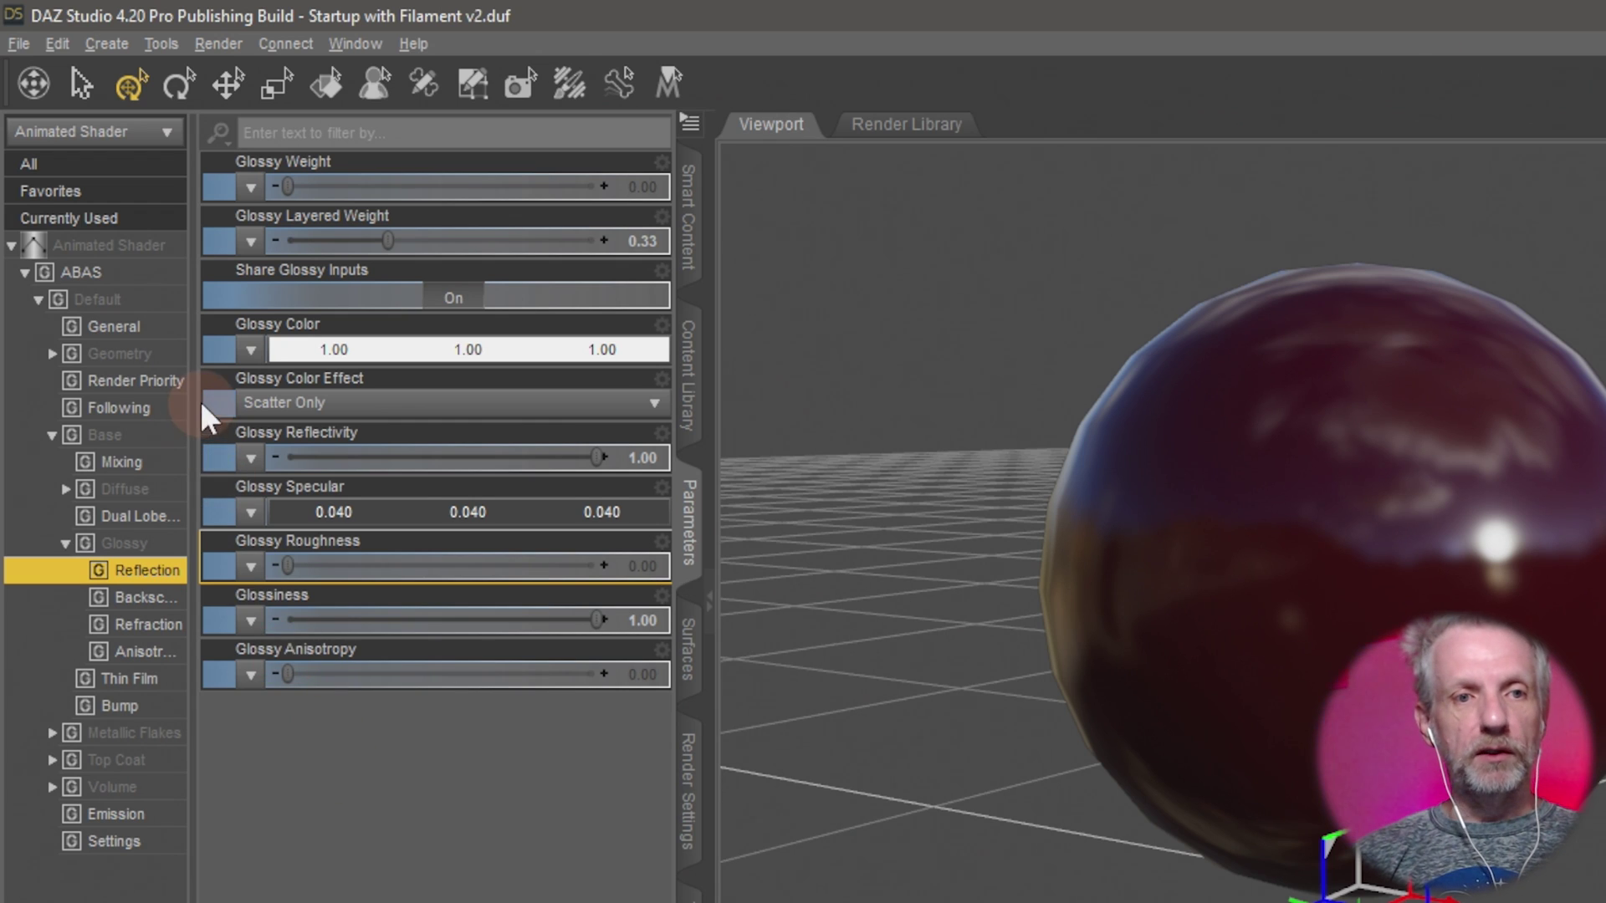
click(150, 276)
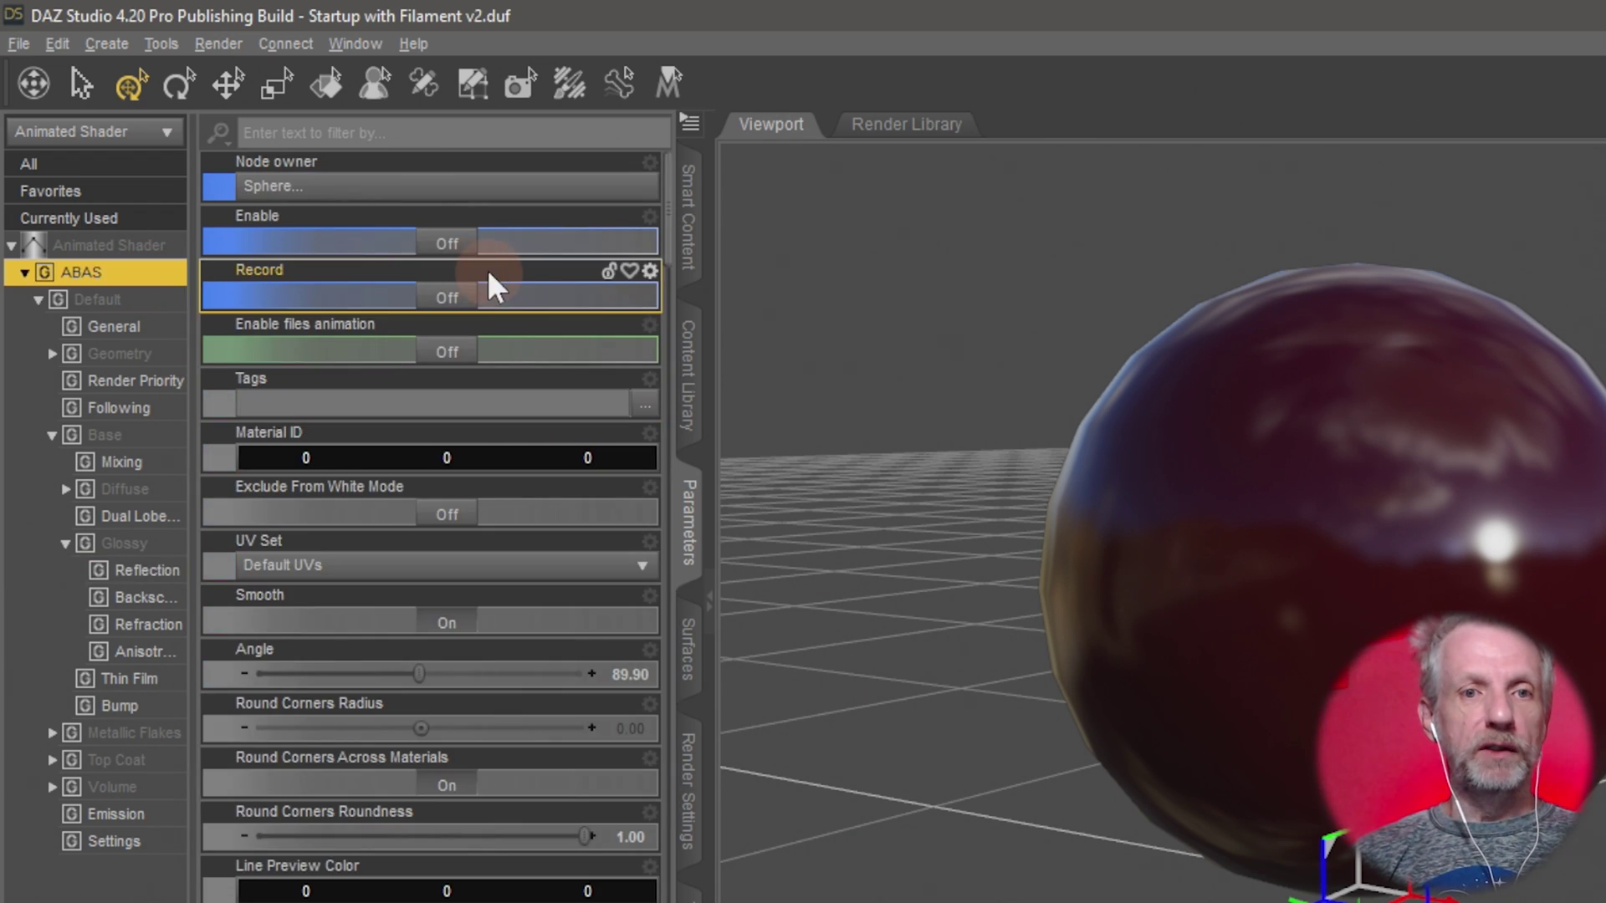
click(451, 250)
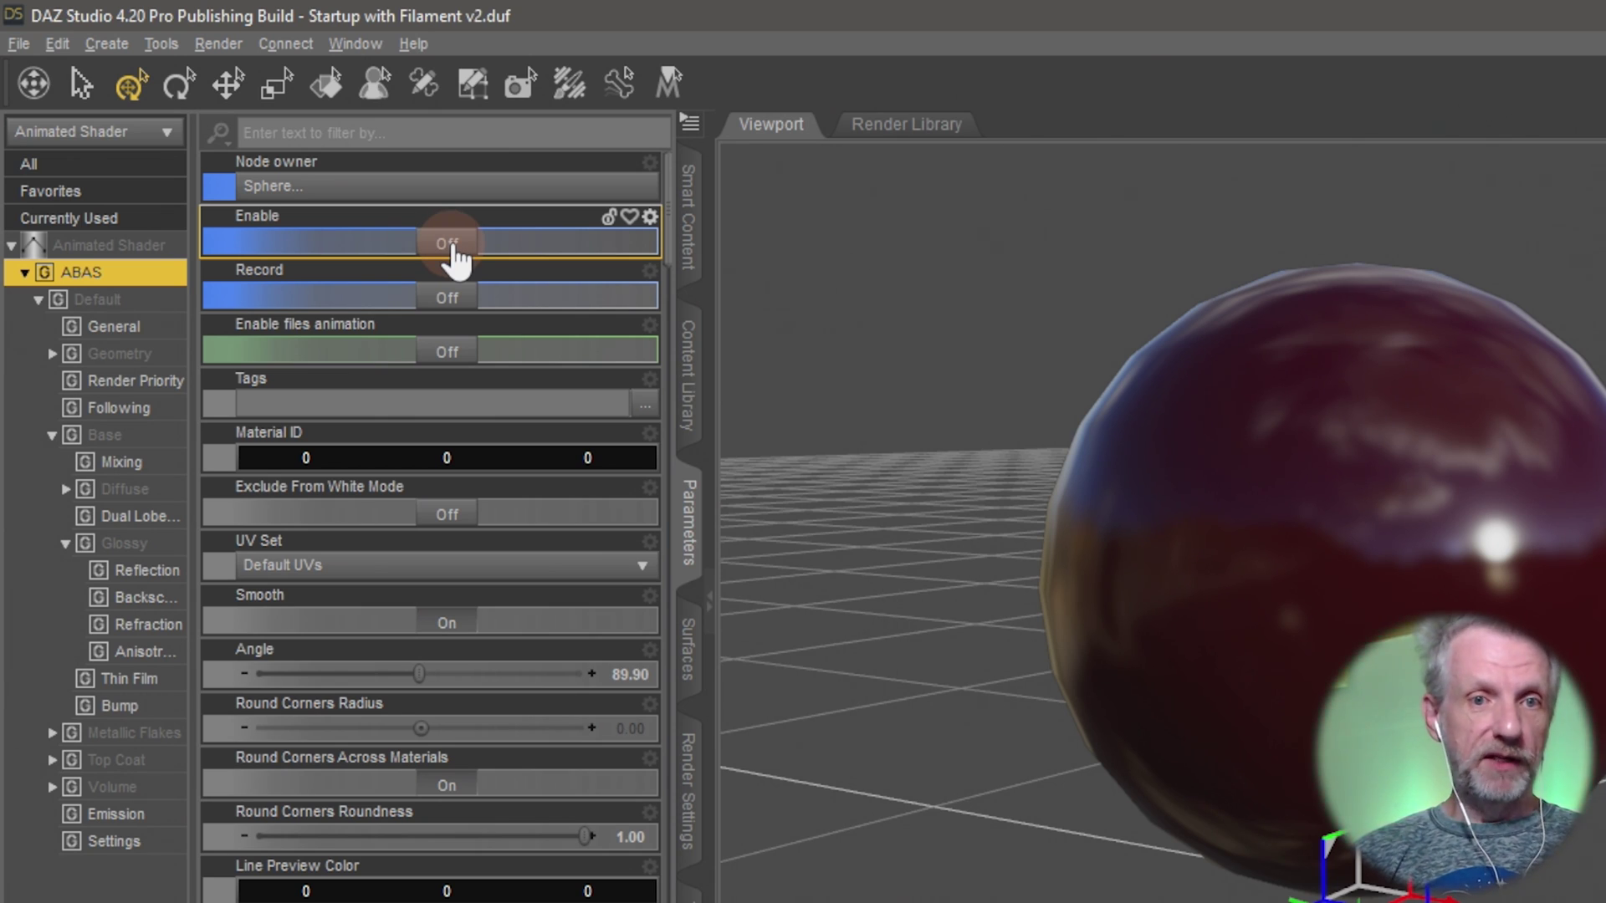
click(438, 244)
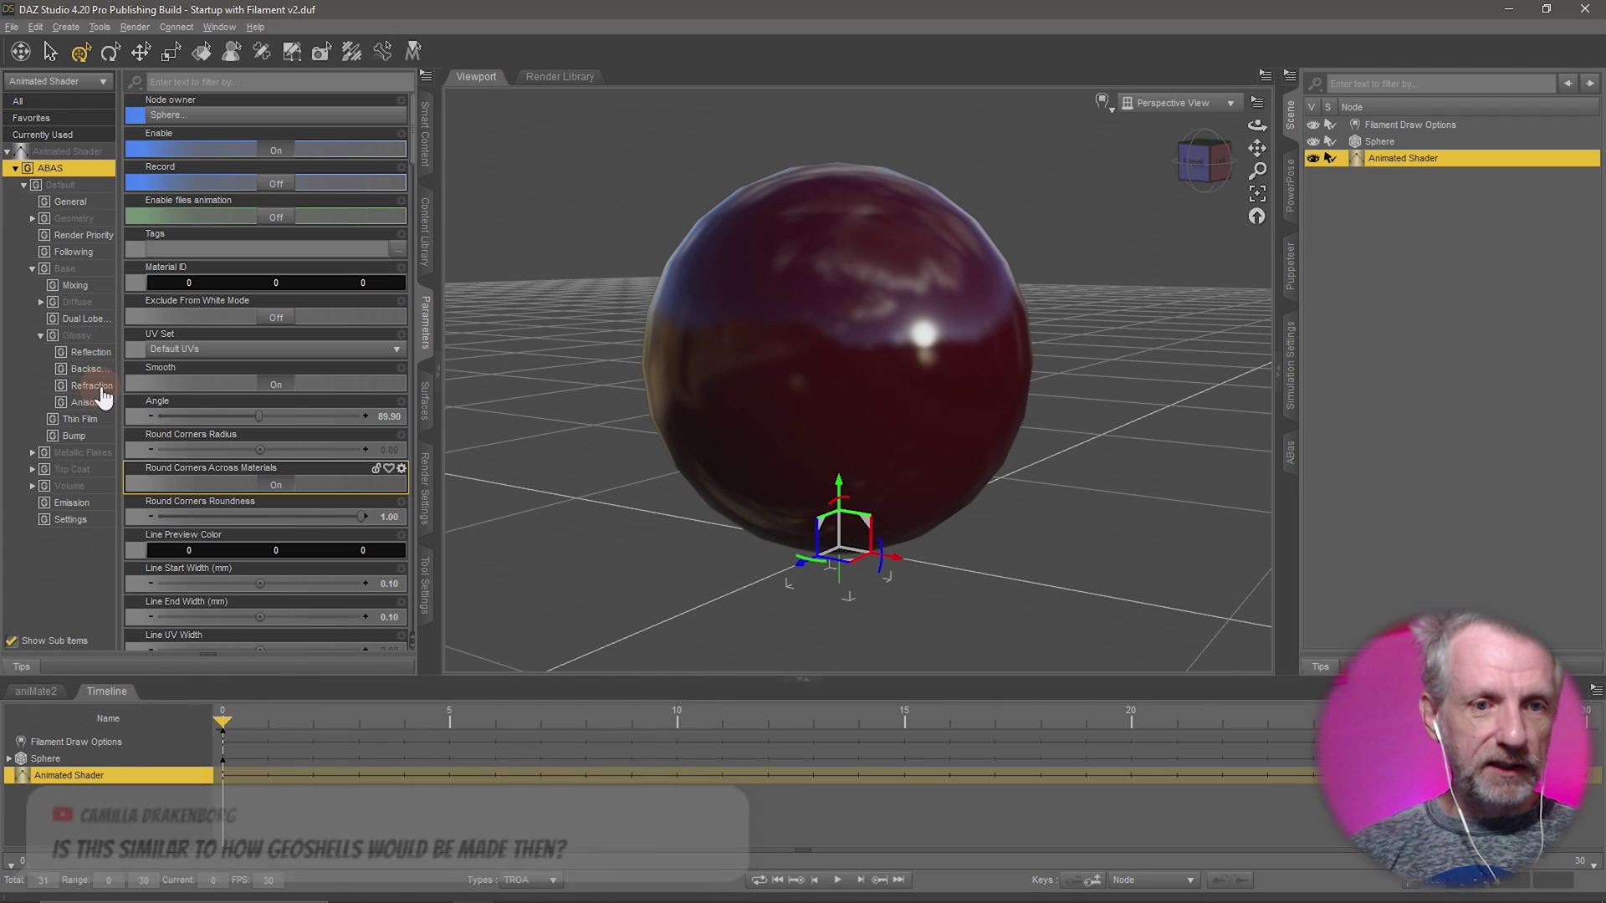
At frame 15, set Glossy Roughness to 1.00 in the Animated Shader's Glossy Reflection properties
click(111, 352)
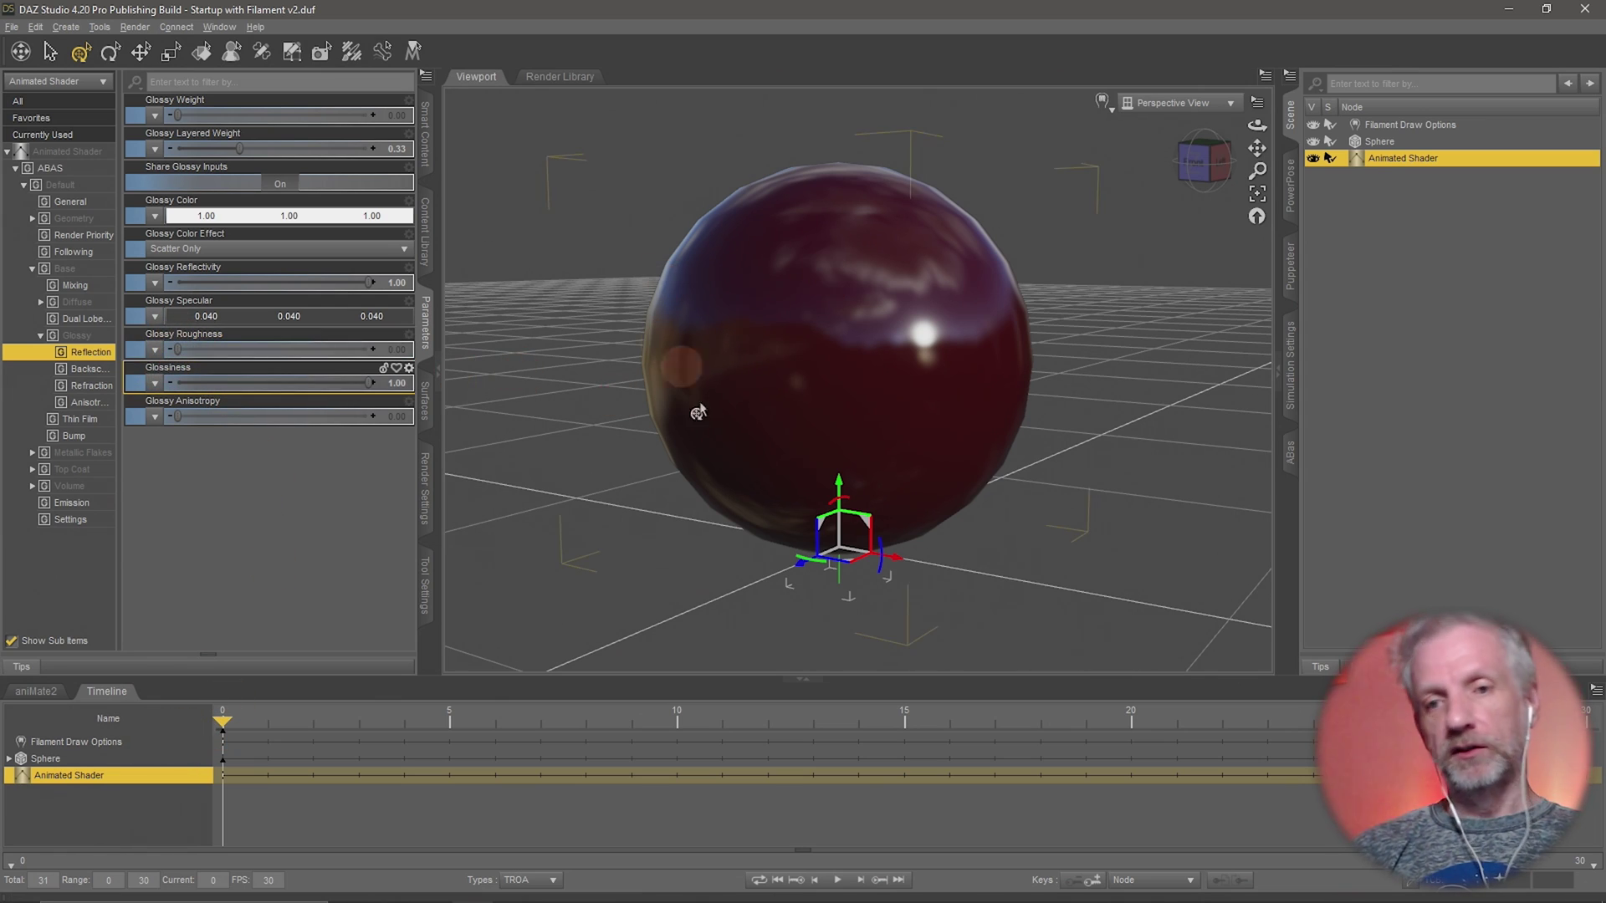
drag(223, 720, 902, 708)
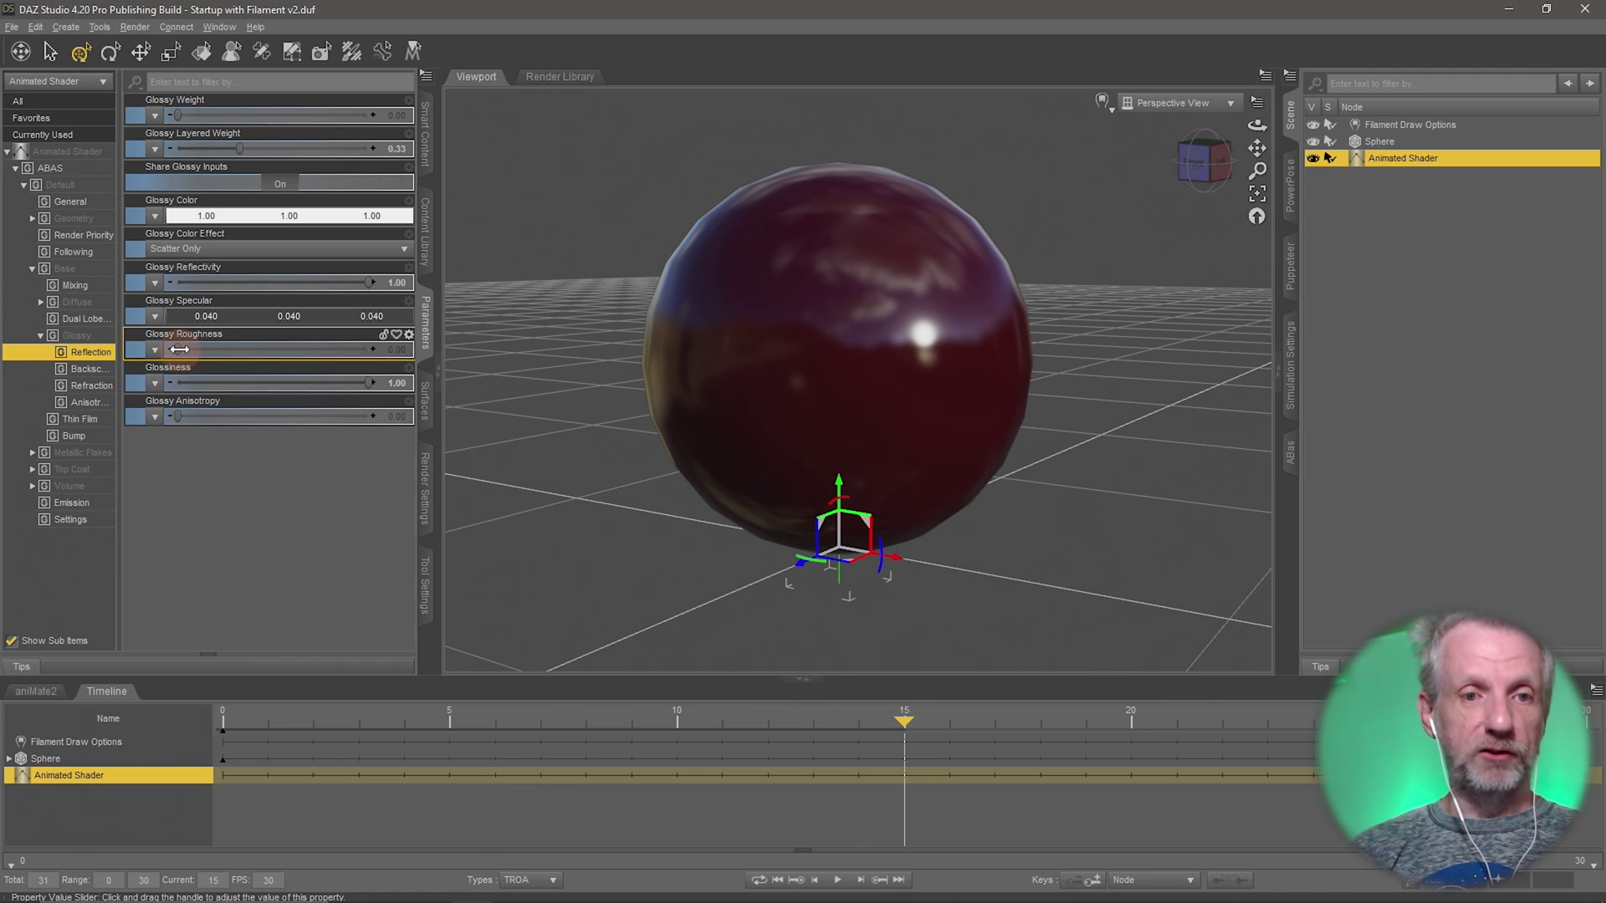
drag(179, 349, 387, 355)
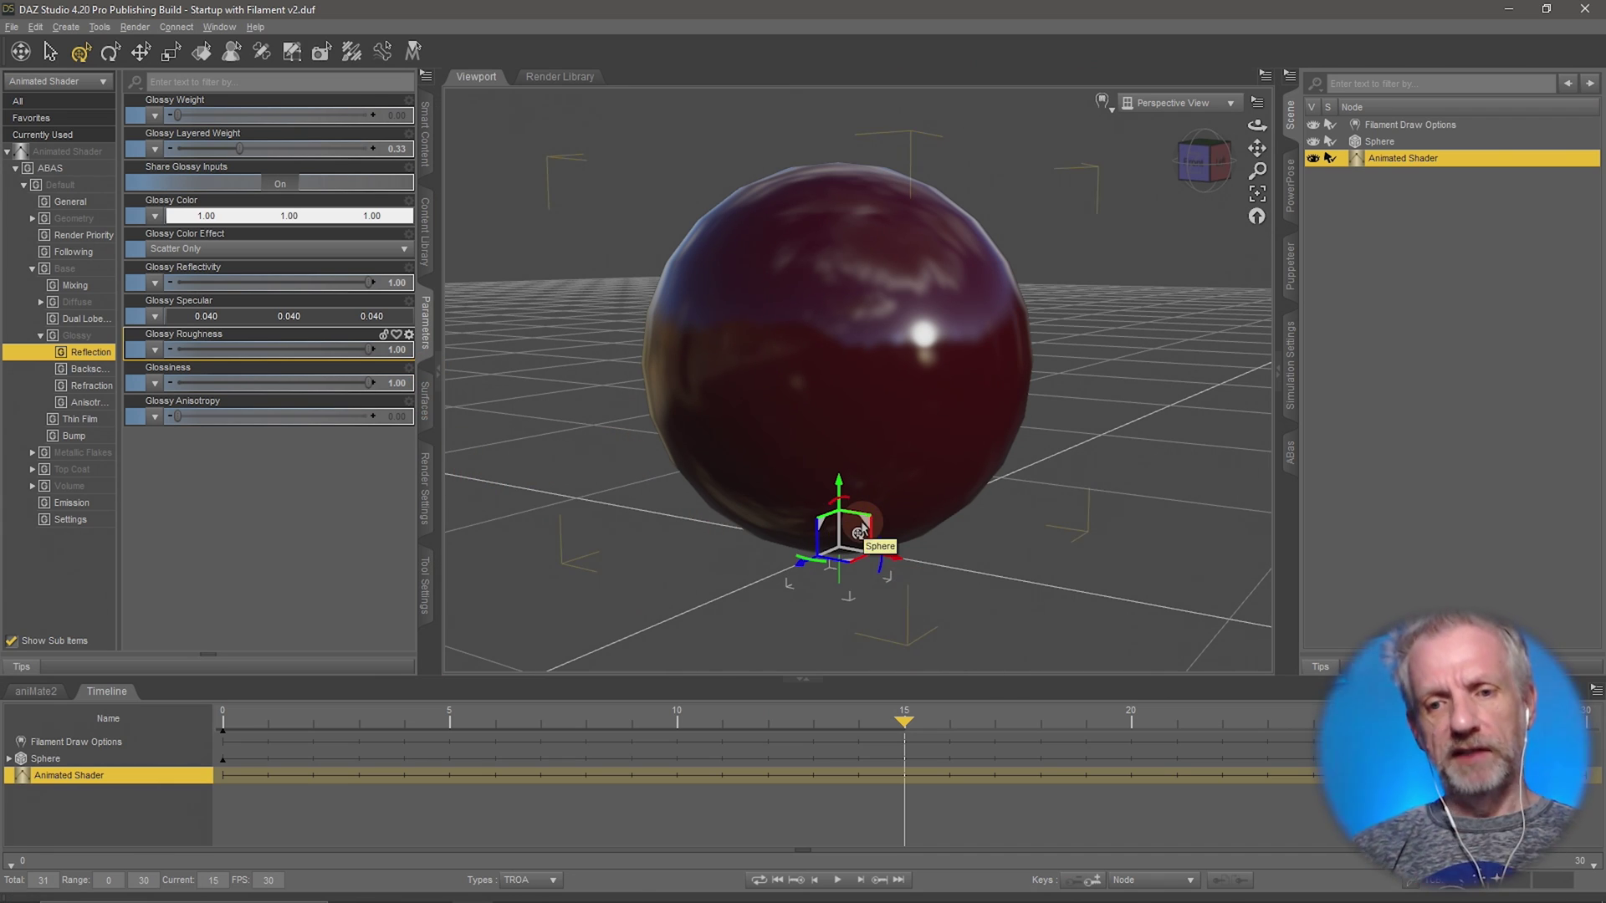
Scrub the timeline between frames 15 and 0 to check the sphere's roughness animation
click(882, 724)
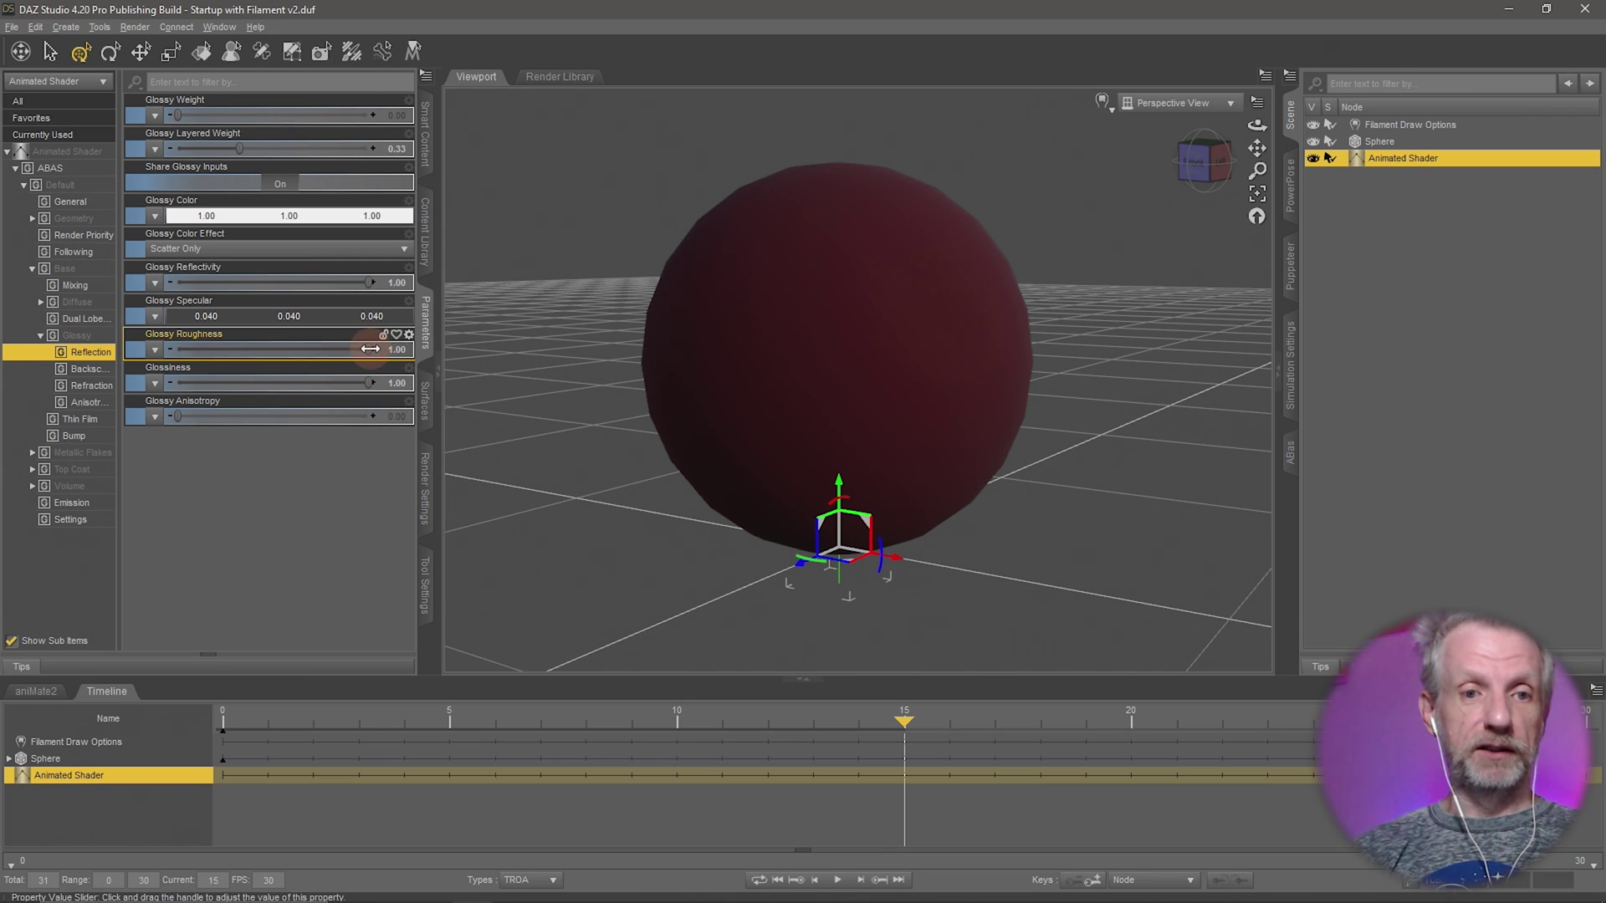
drag(885, 723, 189, 737)
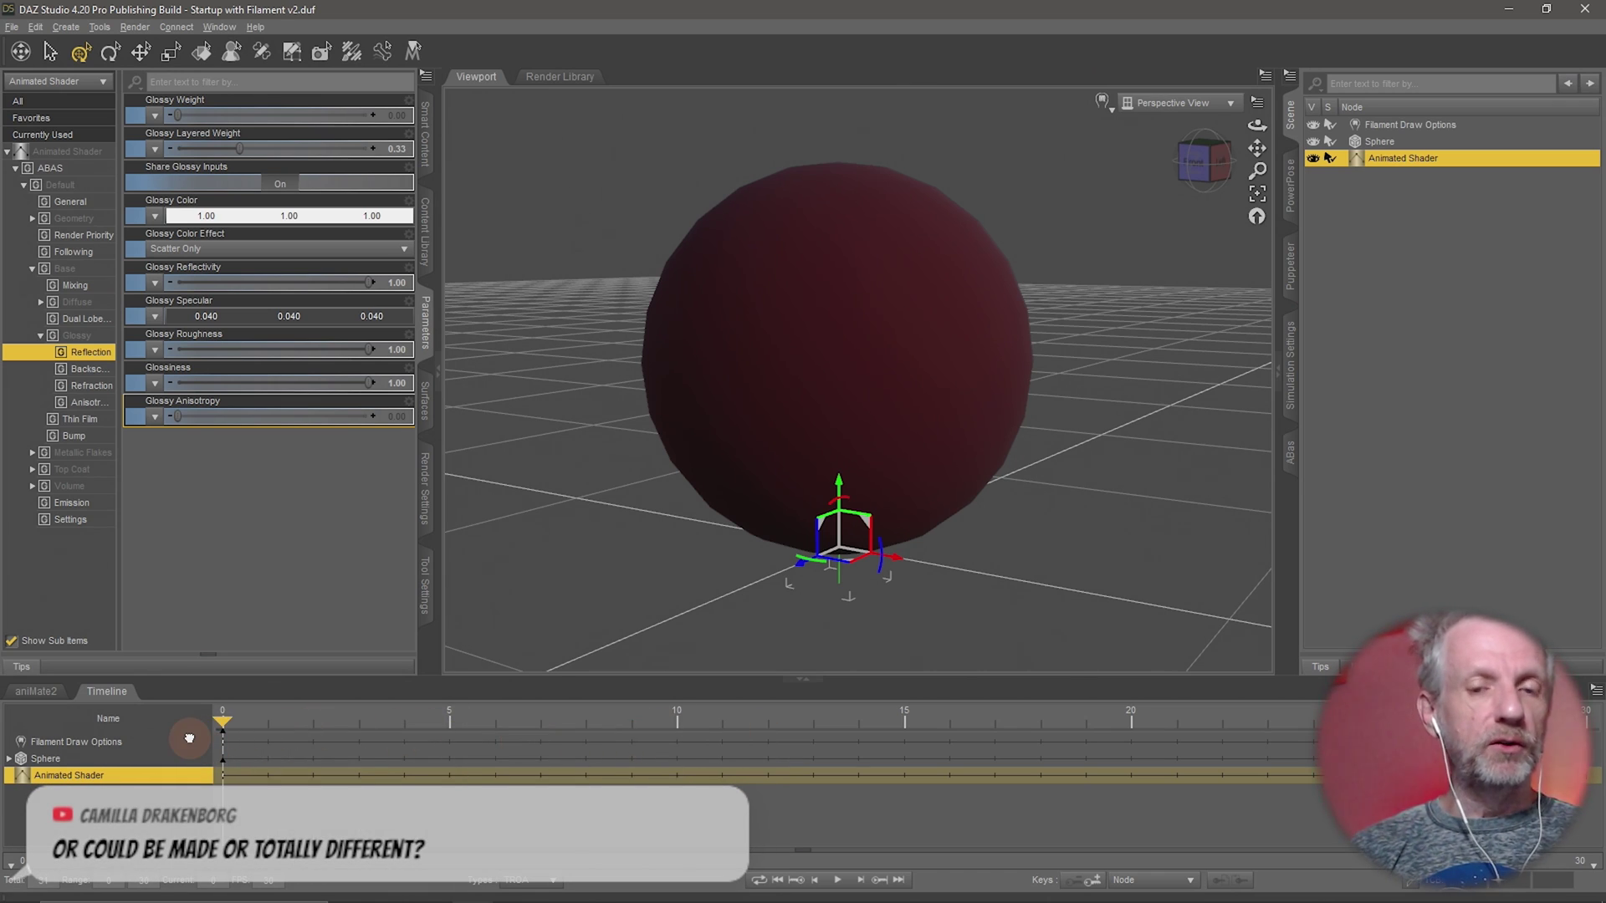
click(449, 717)
drag(401, 717, 156, 706)
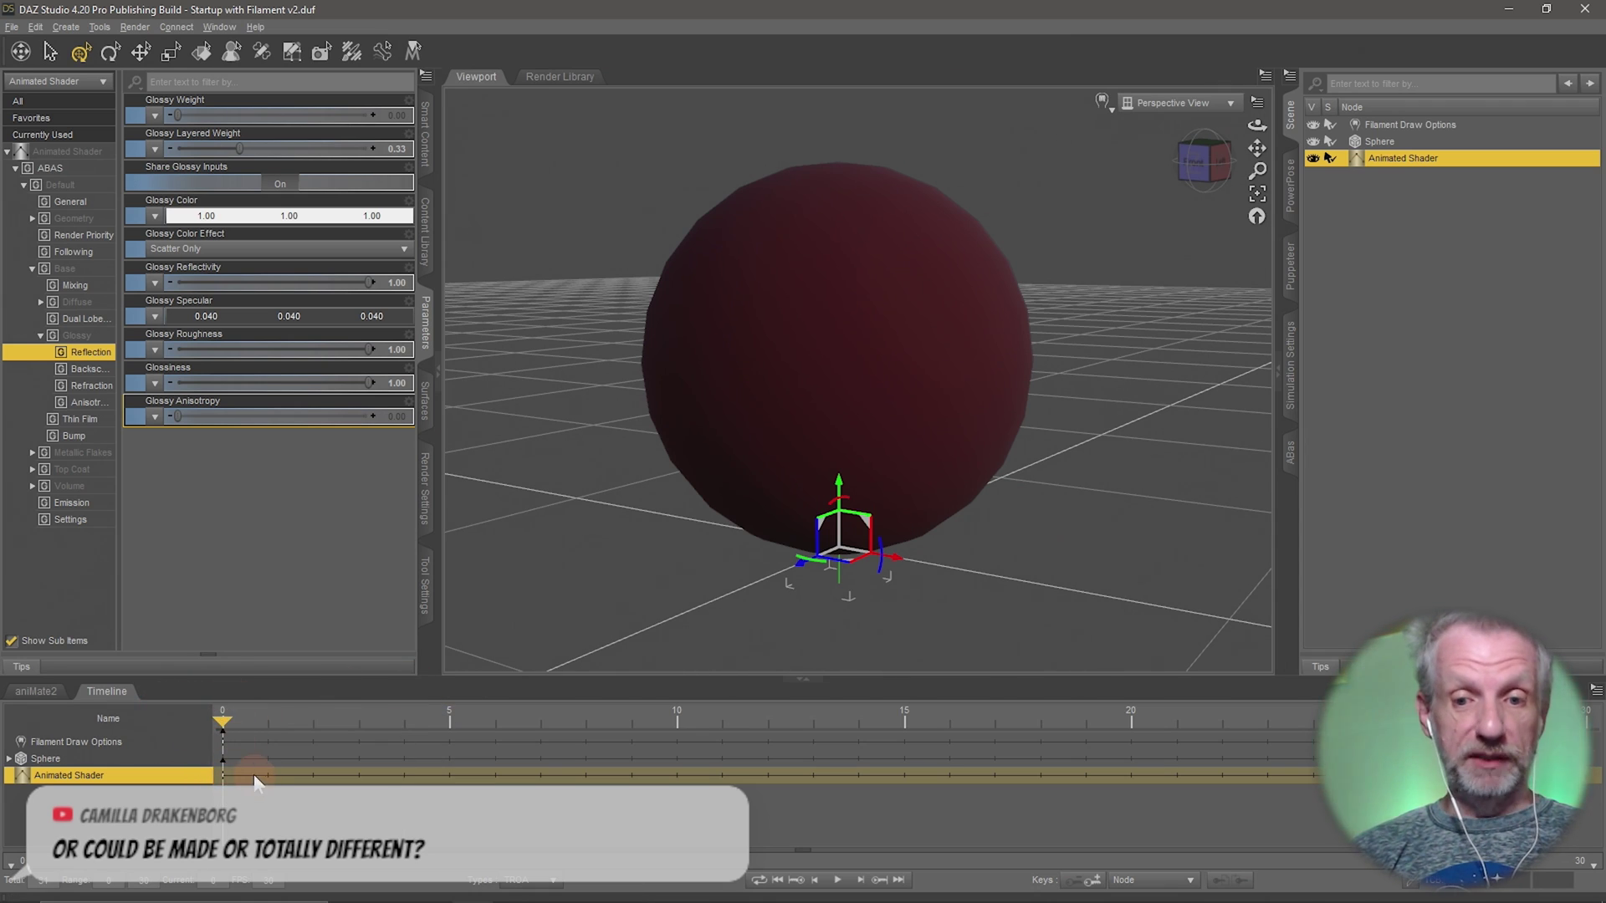
click(362, 352)
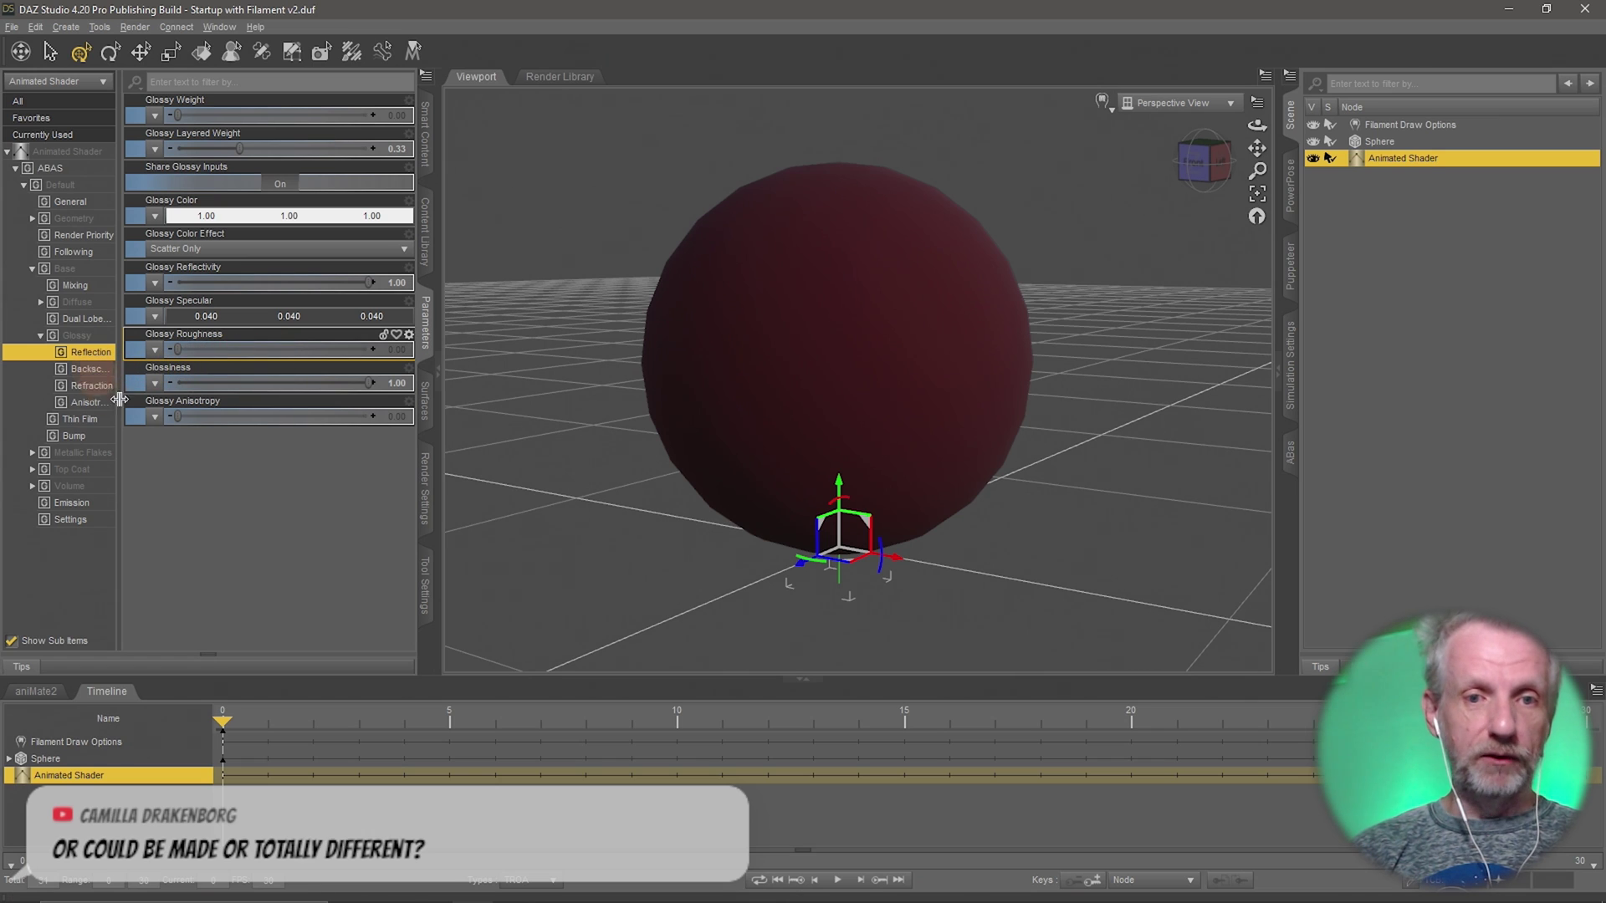
click(237, 367)
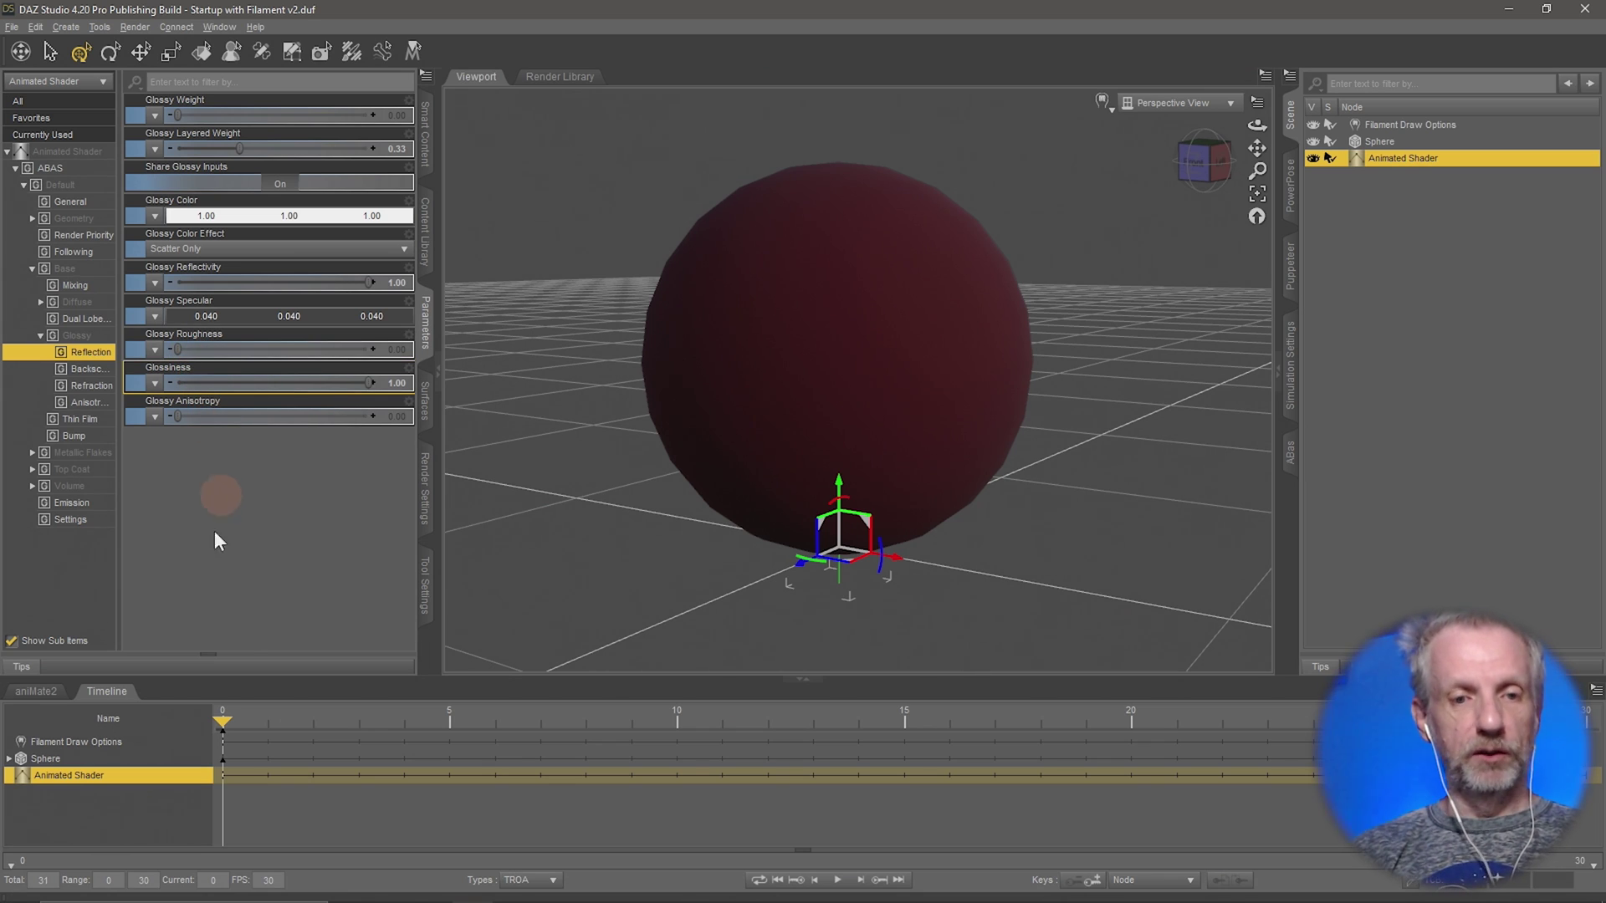
mouse_move(224, 721)
mouse_down()
mouse_move(745, 708)
mouse_move(242, 713)
mouse_move(518, 711)
mouse_move(194, 743)
mouse_move(584, 725)
mouse_move(329, 713)
mouse_move(449, 715)
mouse_move(309, 715)
mouse_move(817, 707)
mouse_move(74, 726)
mouse_up()
Include Hidden properties in the key types shown in the timeline
click(553, 880)
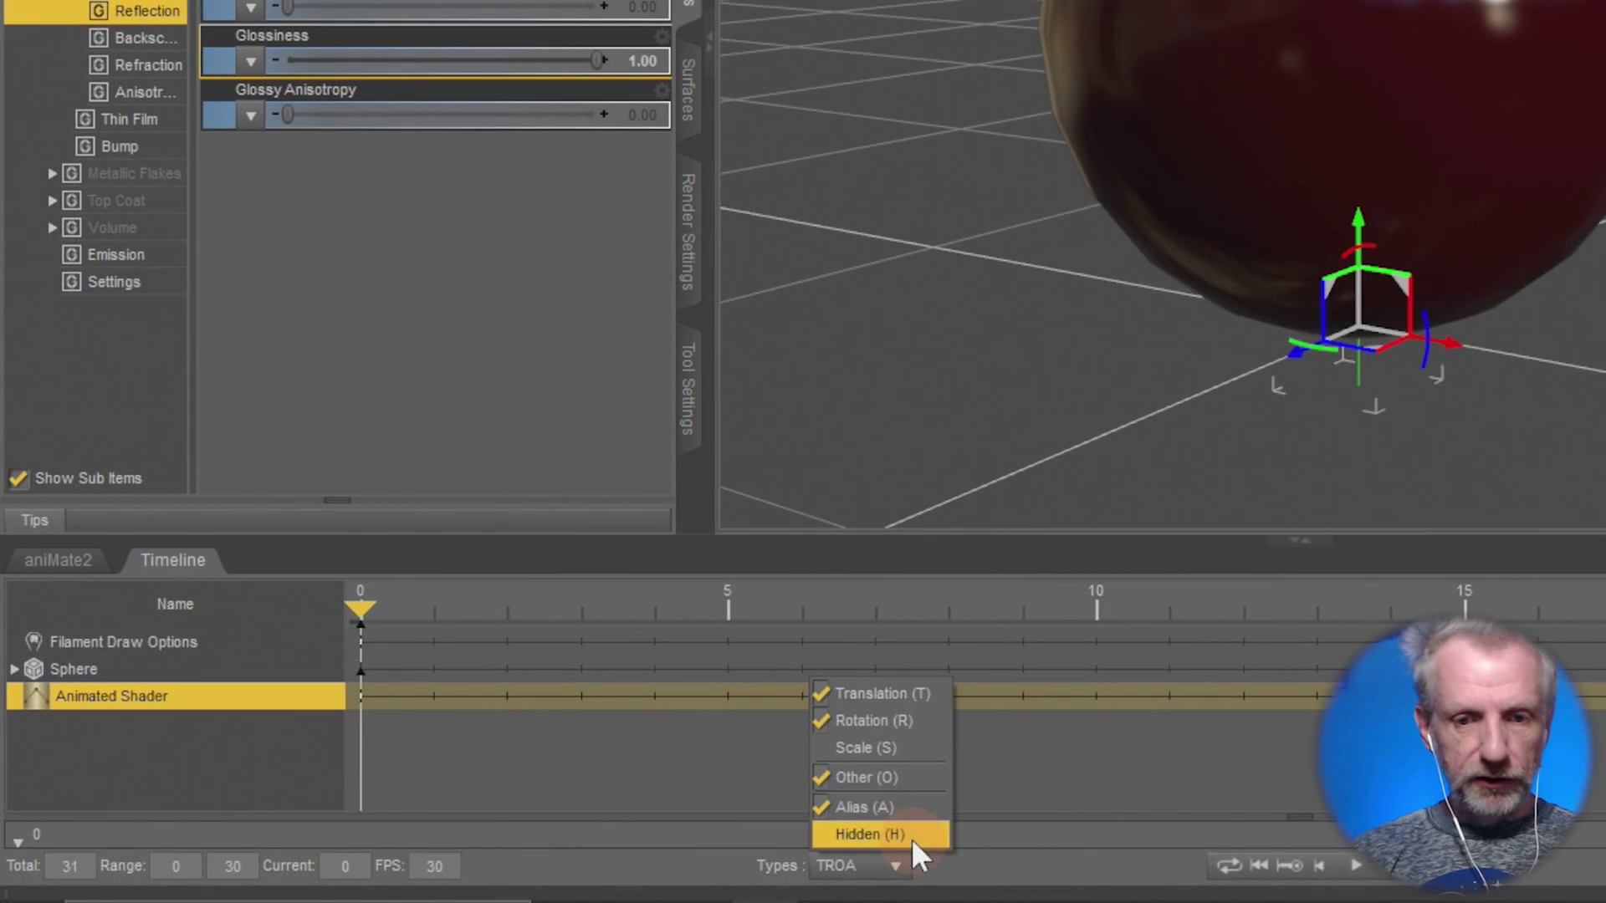
click(921, 835)
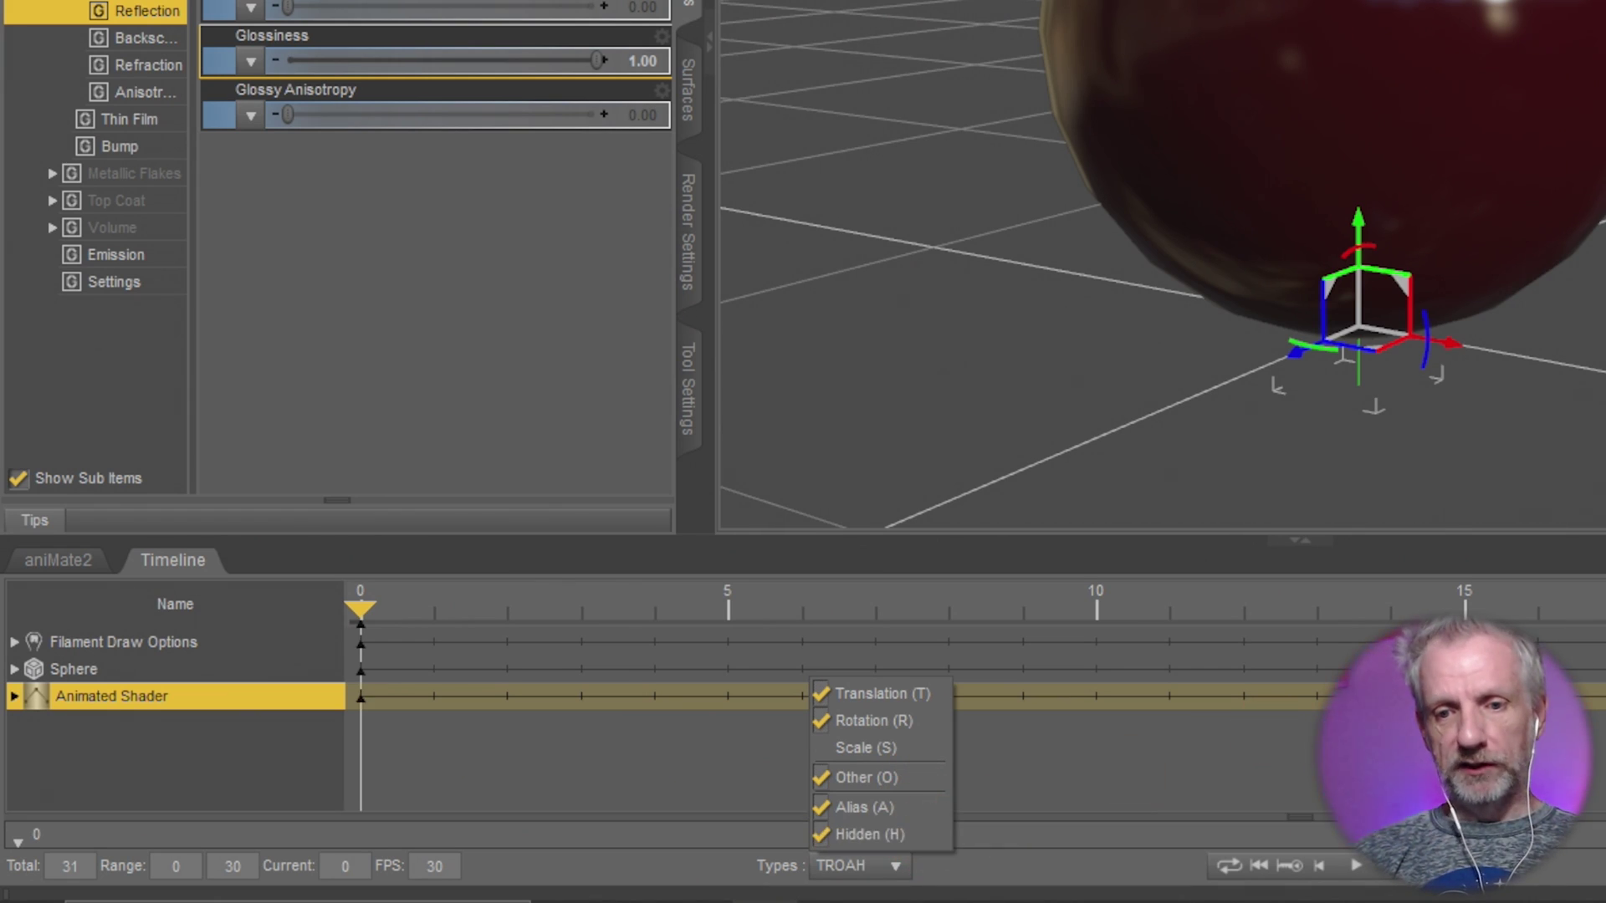
key(Escape)
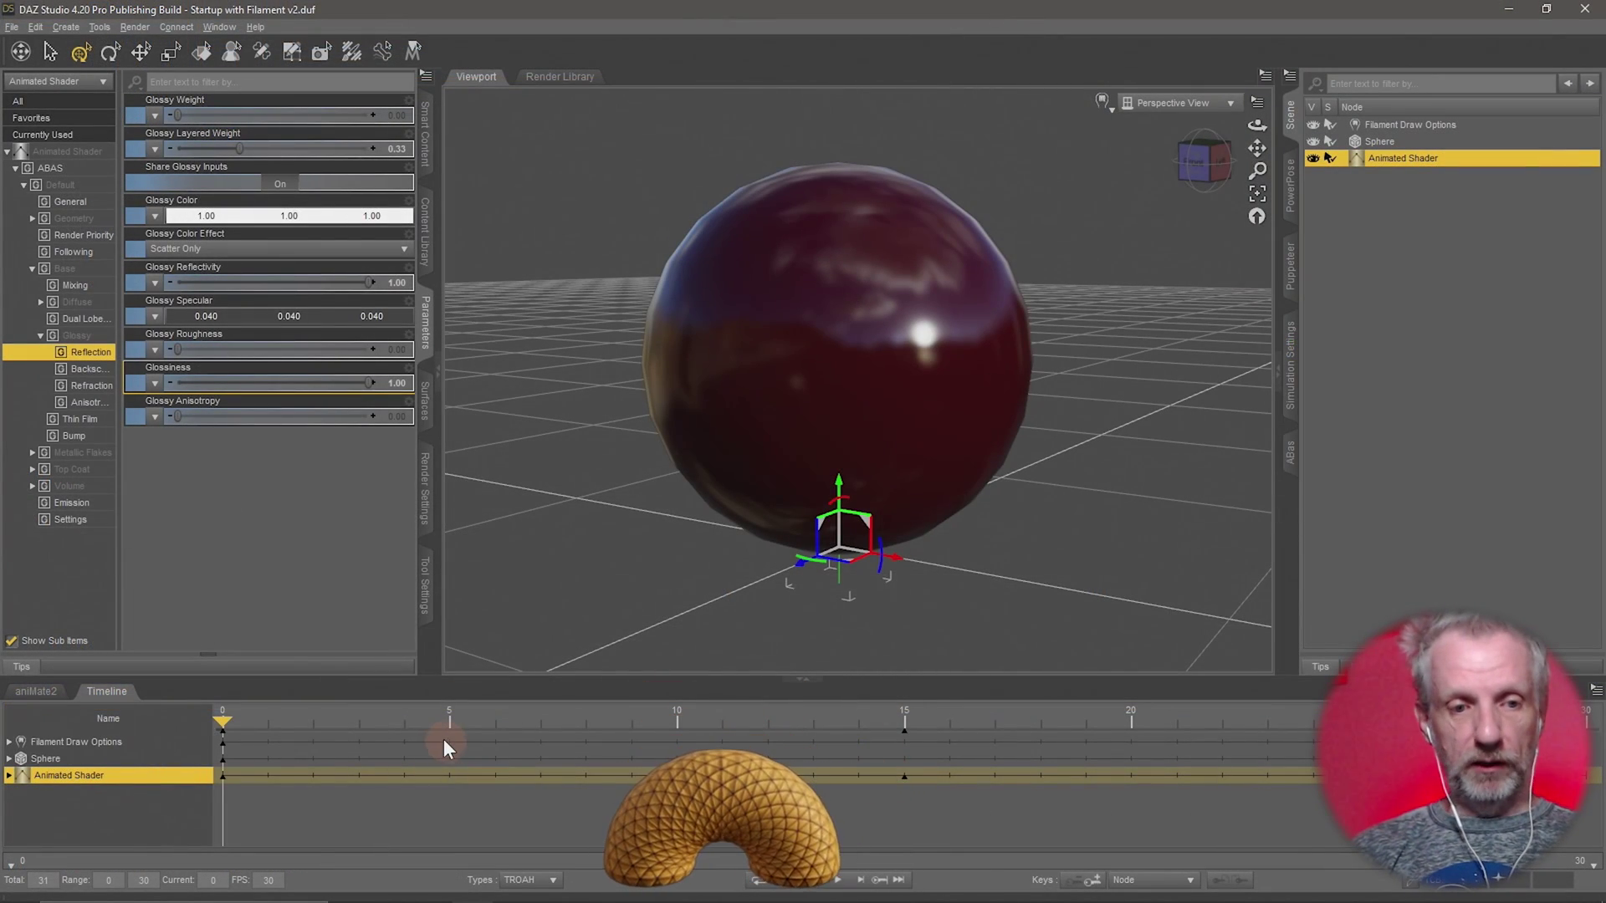
Enlarge the timeline pane and expand the Animated Shader's tracks through Properties and ABAS to Default
drag(390, 675, 368, 585)
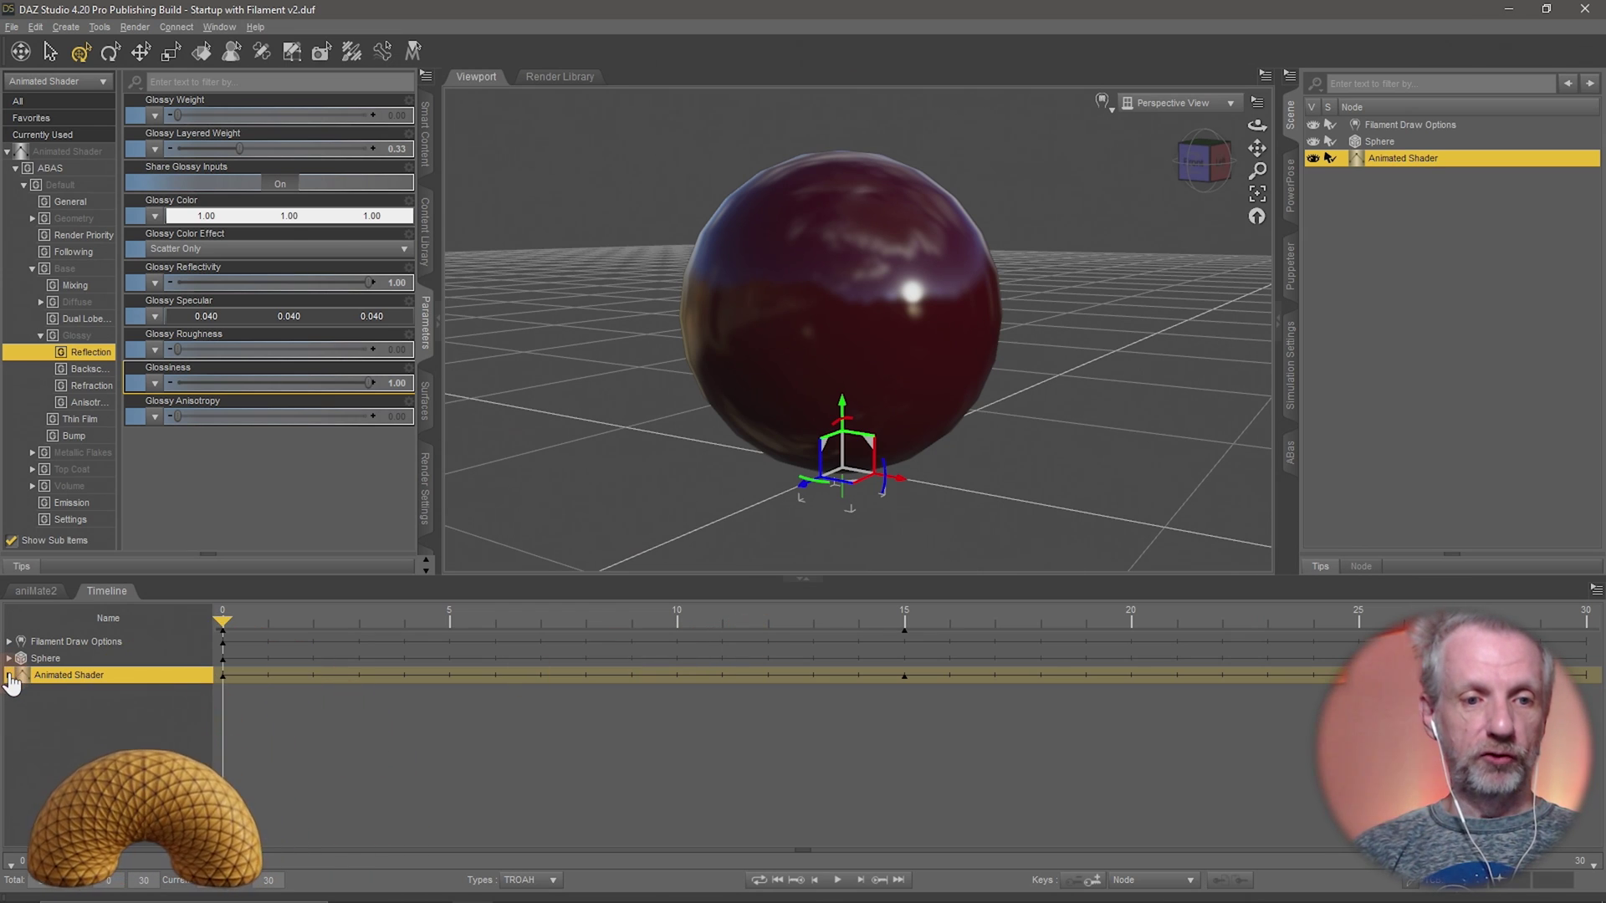
click(9, 675)
click(16, 692)
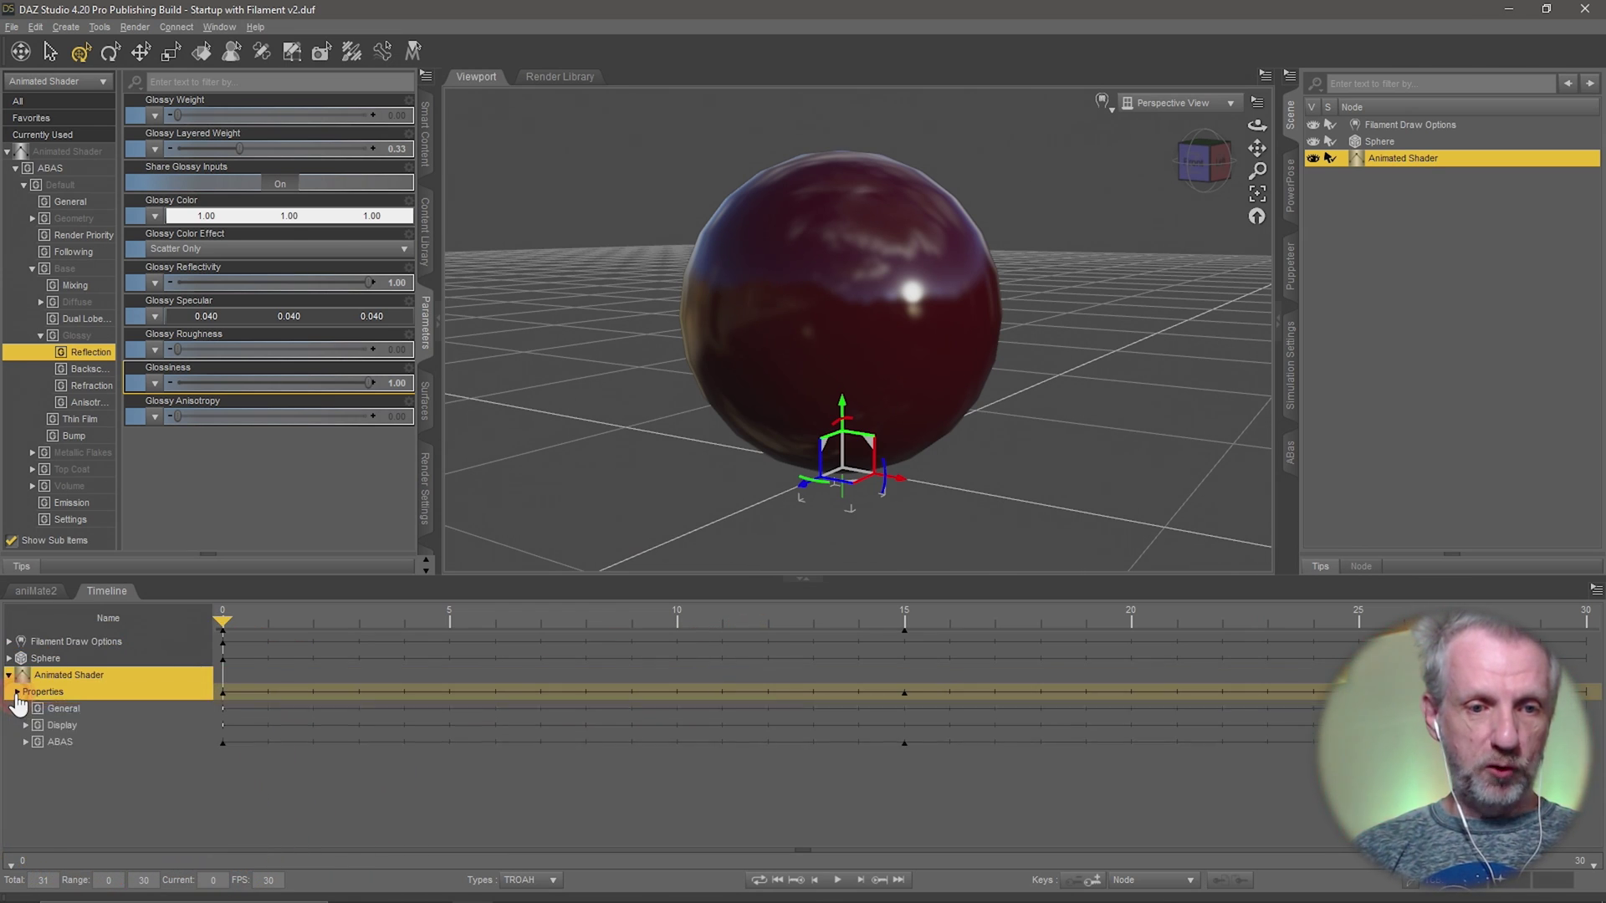
click(27, 745)
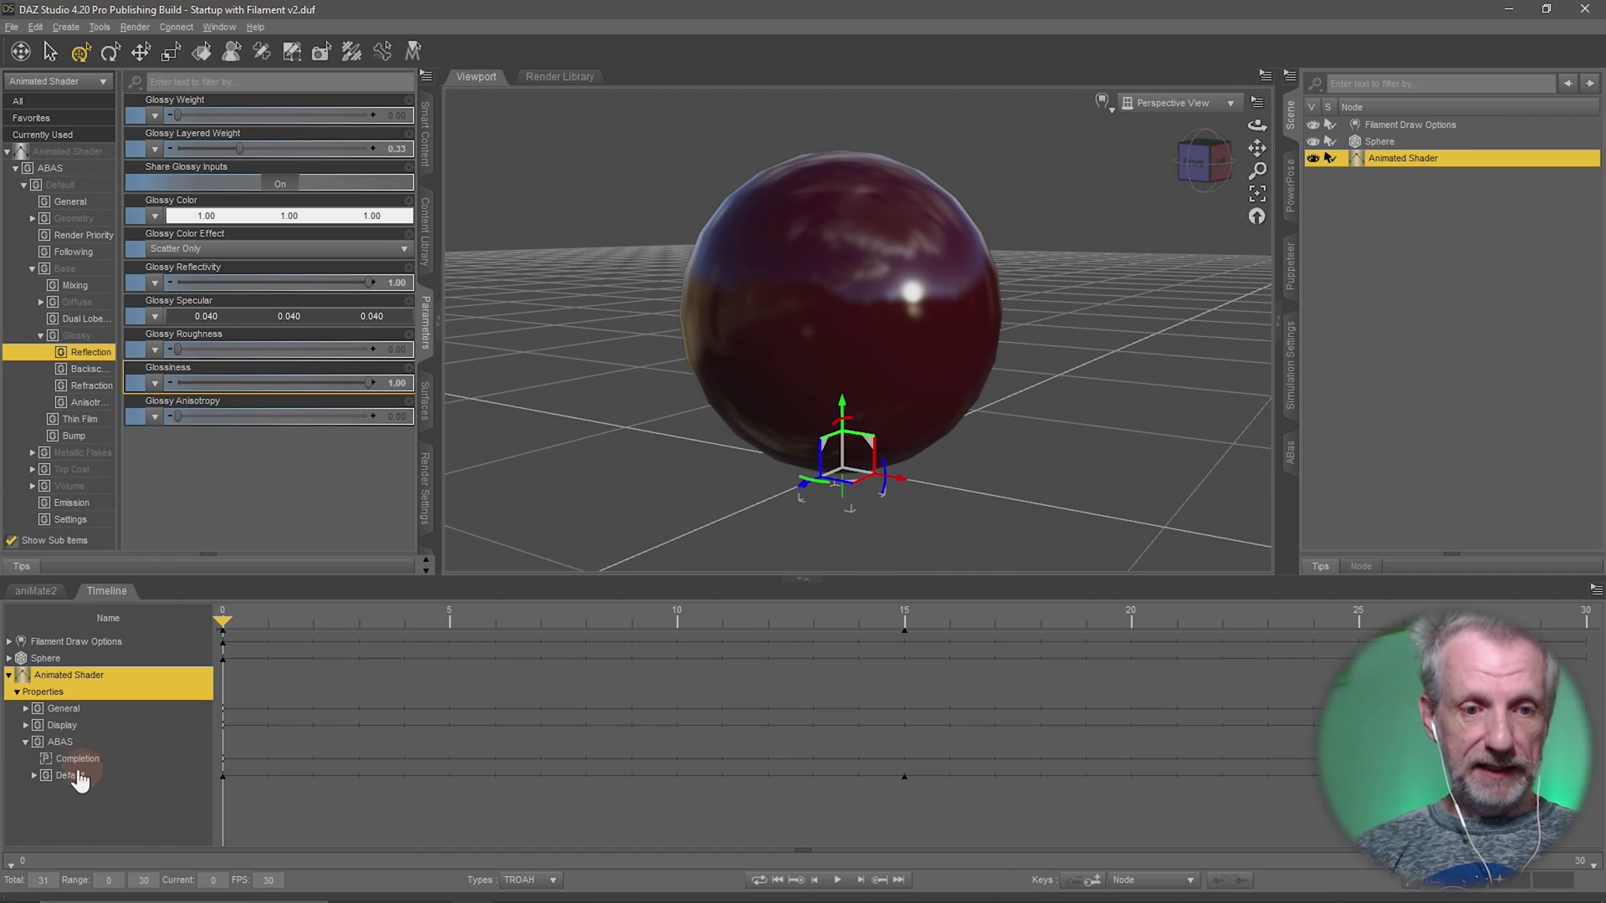
click(33, 776)
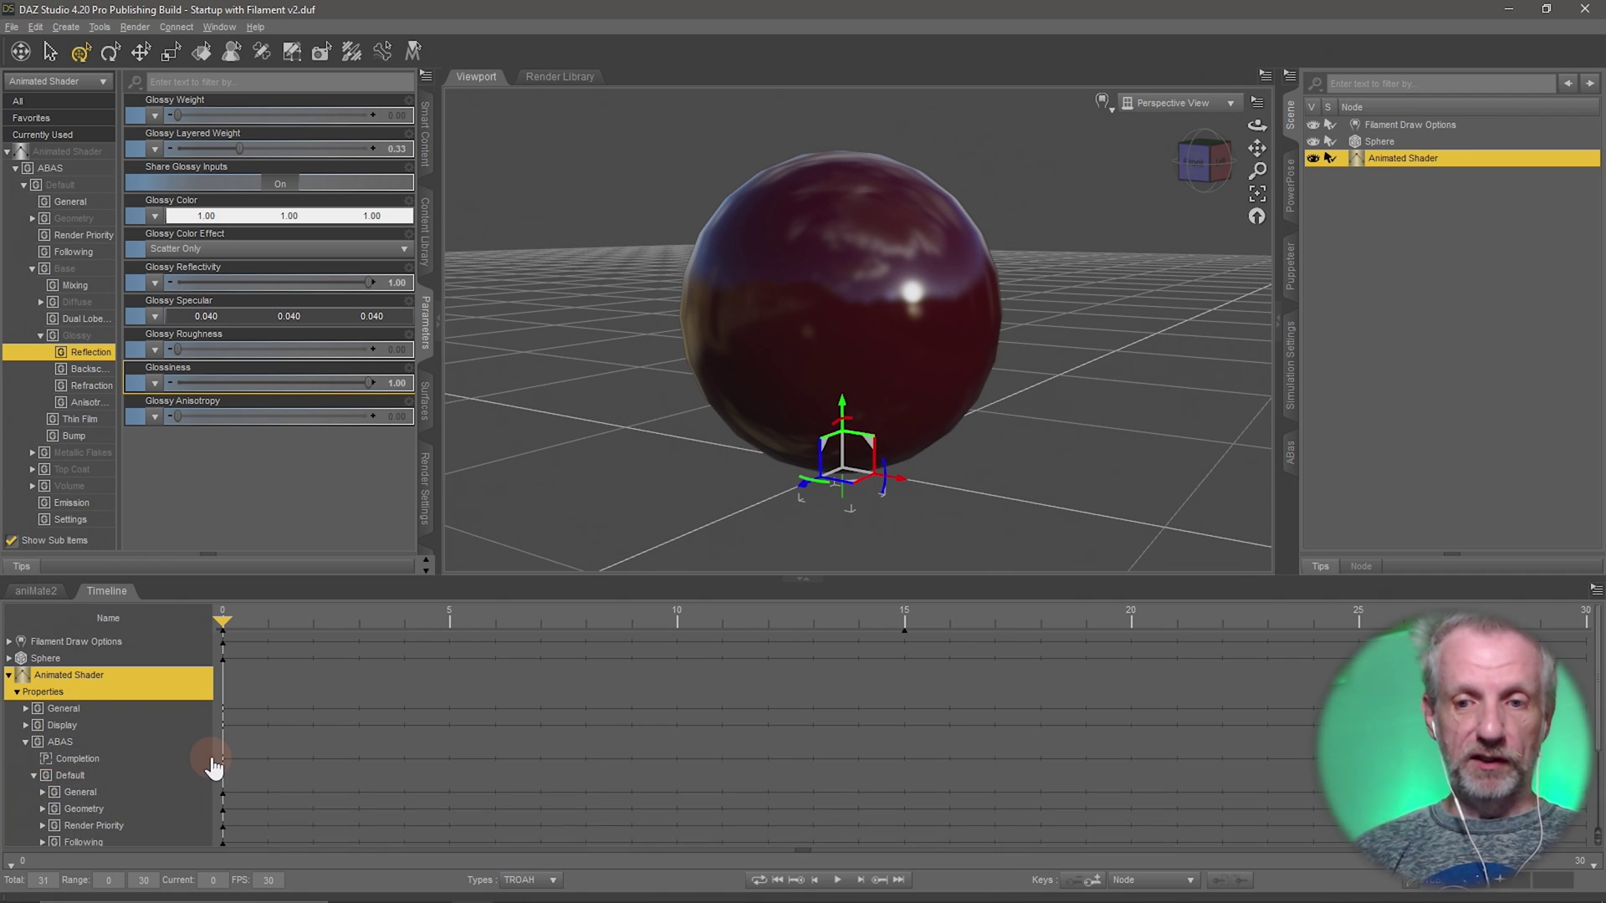
Expand the Base and Glossy groups under Default in the timeline
scroll(208, 760, down, 3)
click(100, 756)
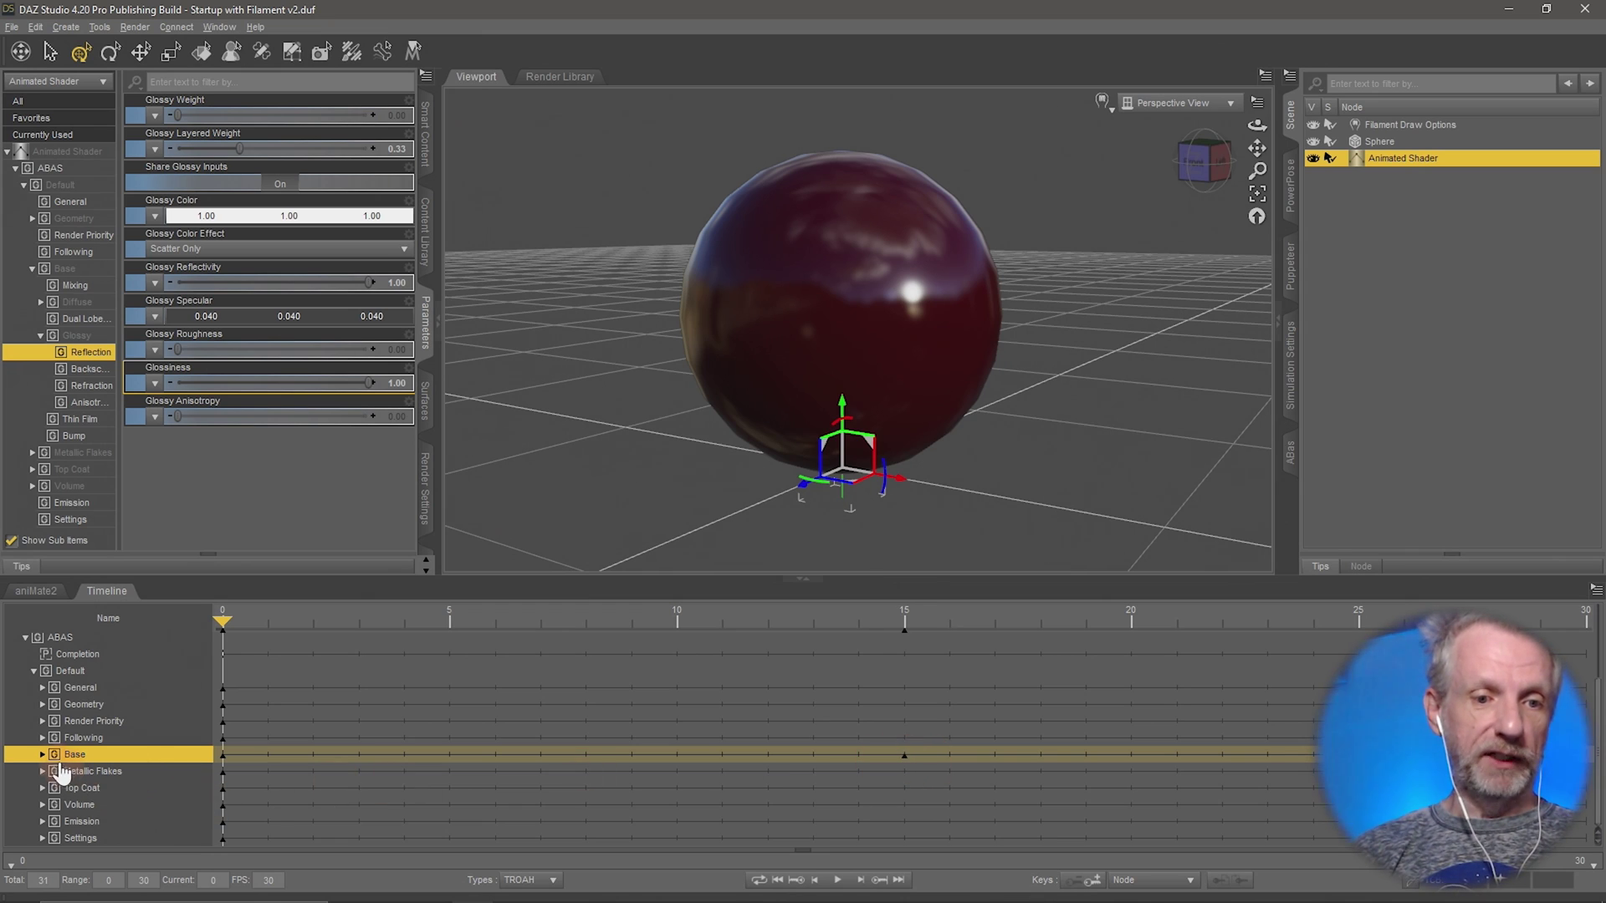
click(42, 756)
scroll(107, 763, down, 2)
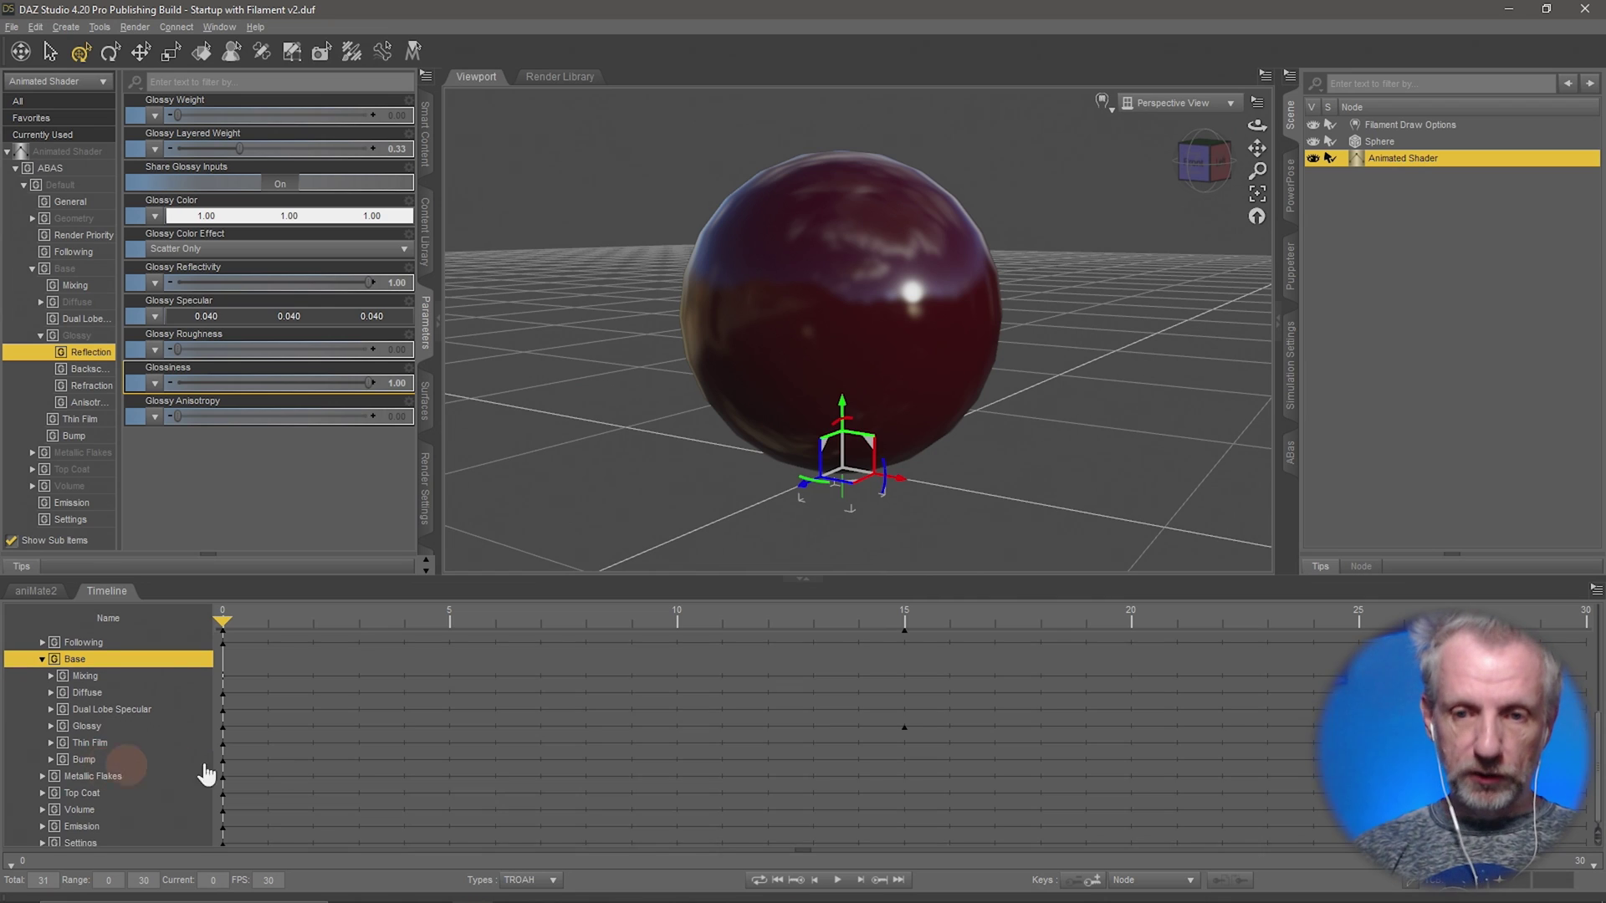
click(51, 726)
scroll(100, 729, down, 1)
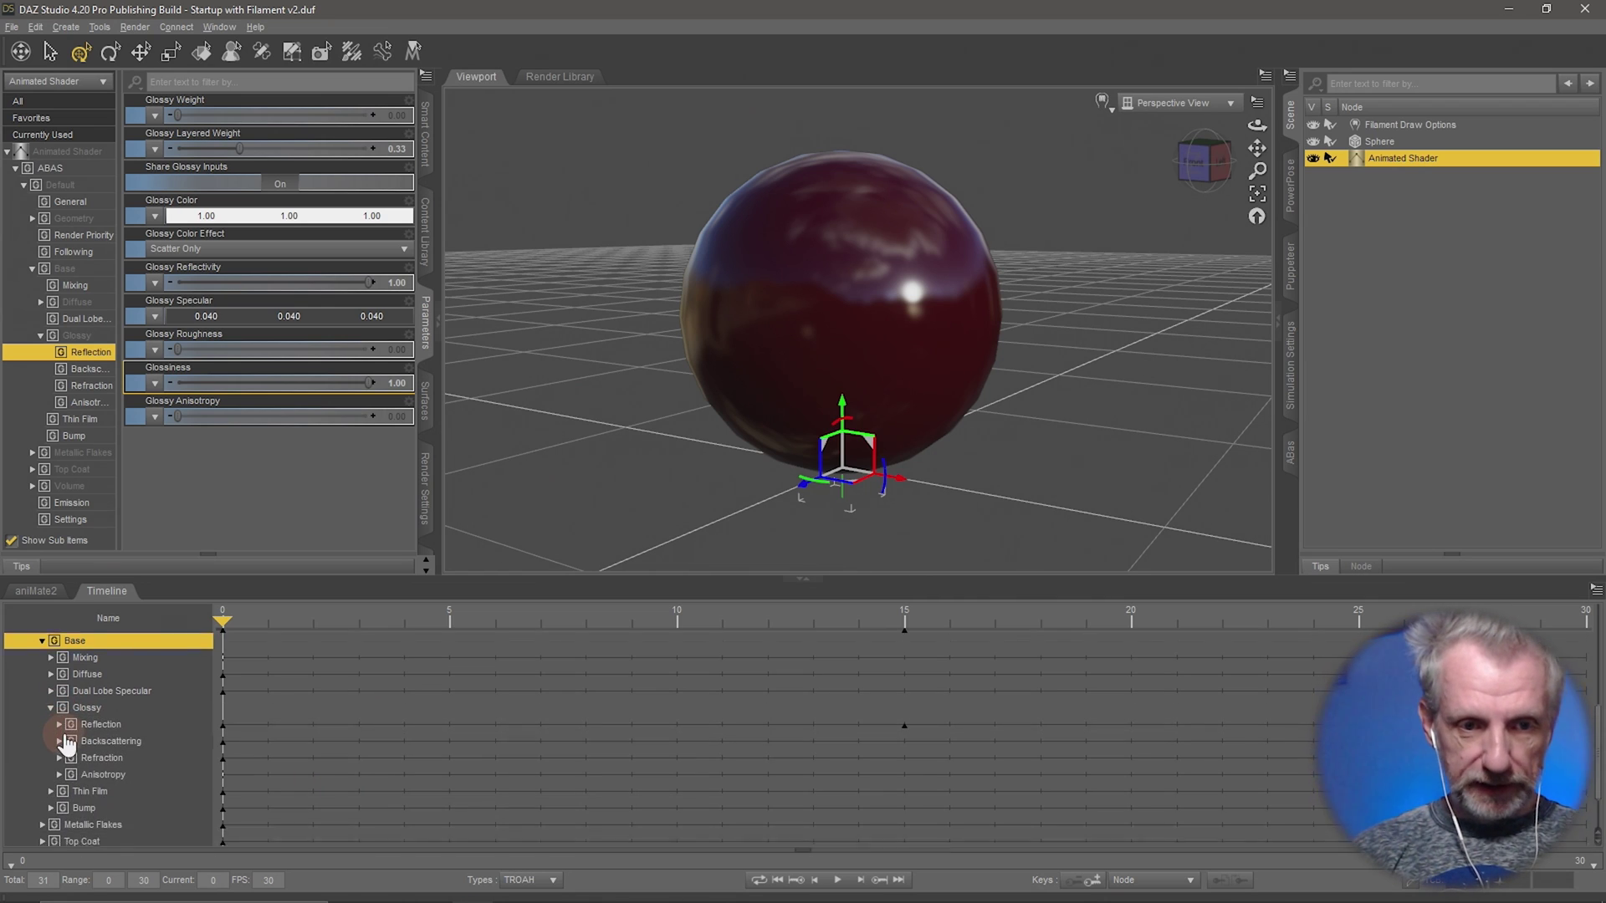
Expand the Reflection tracks in the timeline and select the Glossy Roughness track and its key at frame 15
click(67, 701)
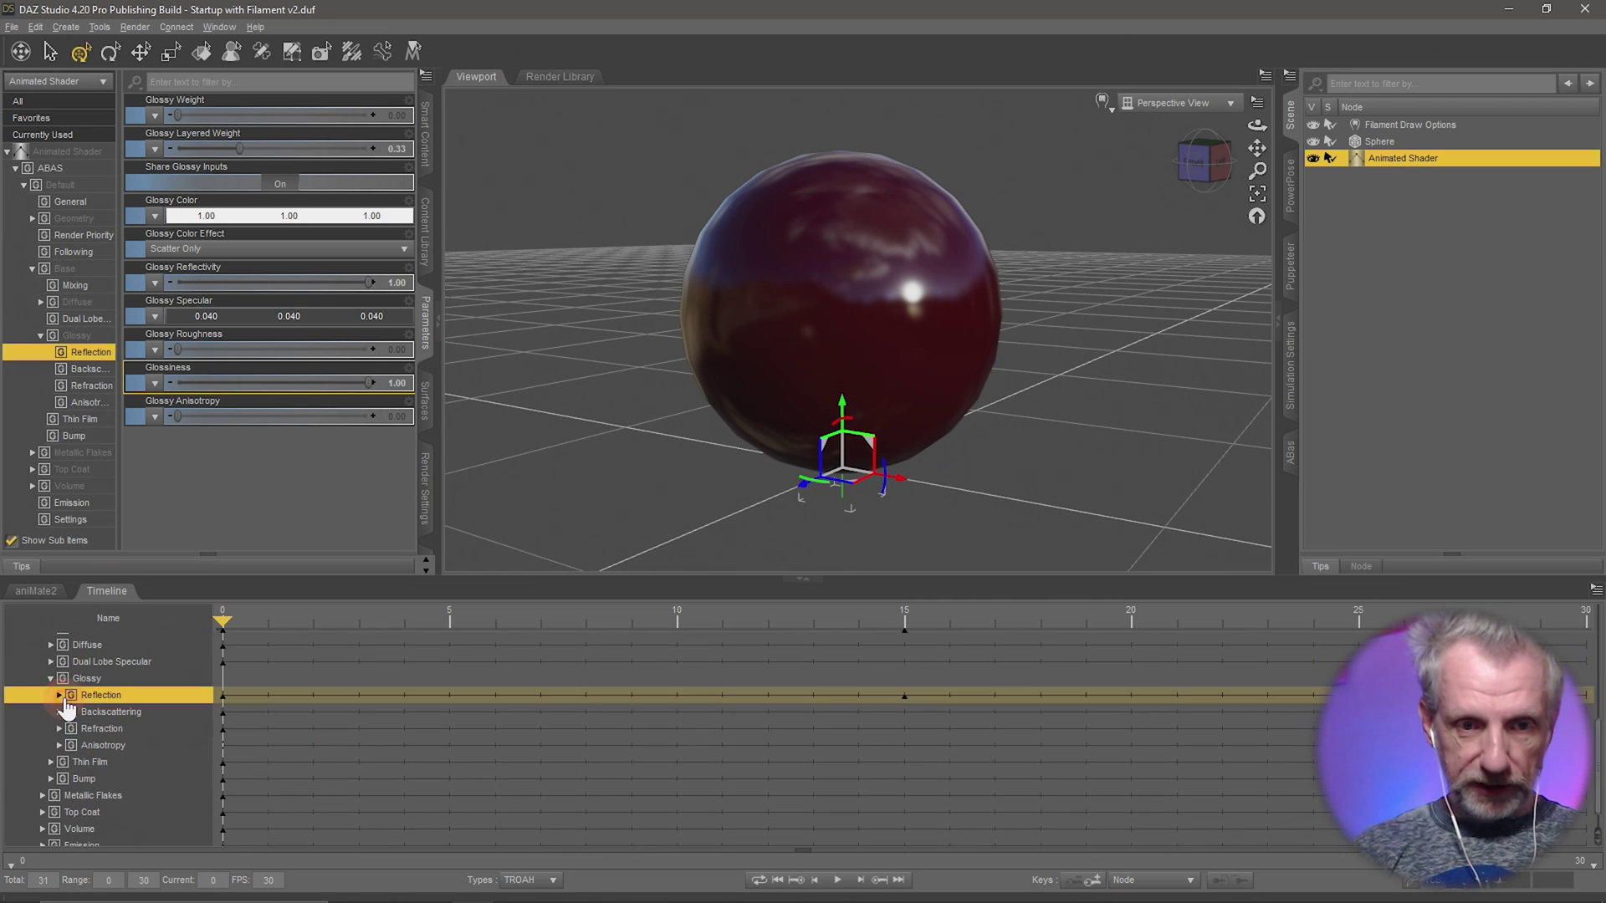
click(59, 695)
scroll(201, 719, down, 1)
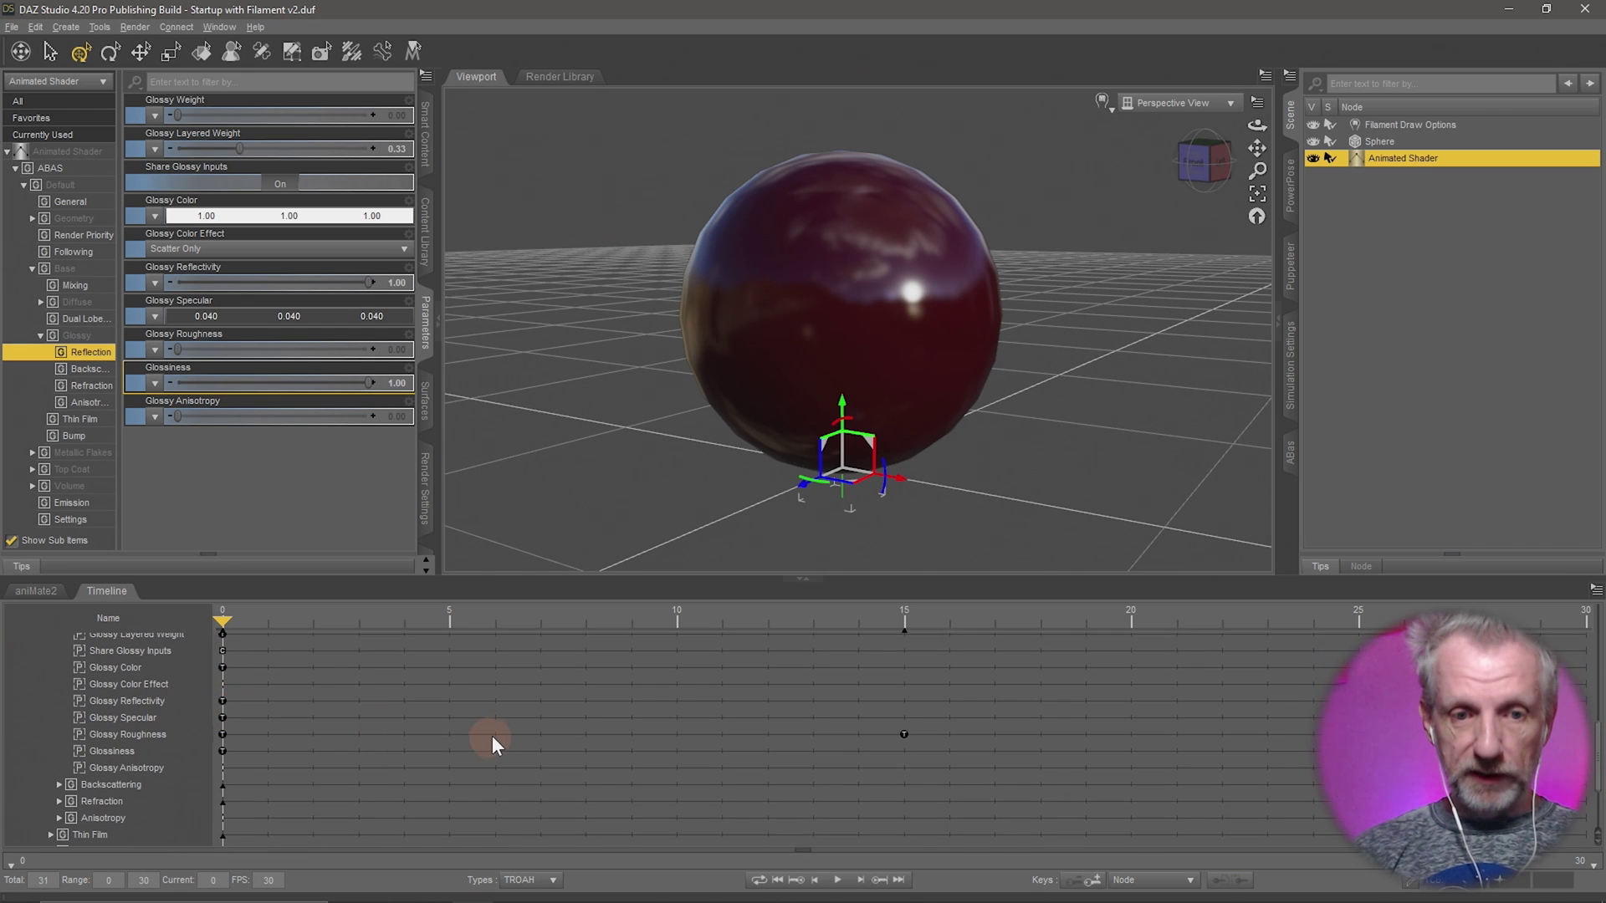
drag(937, 712, 859, 759)
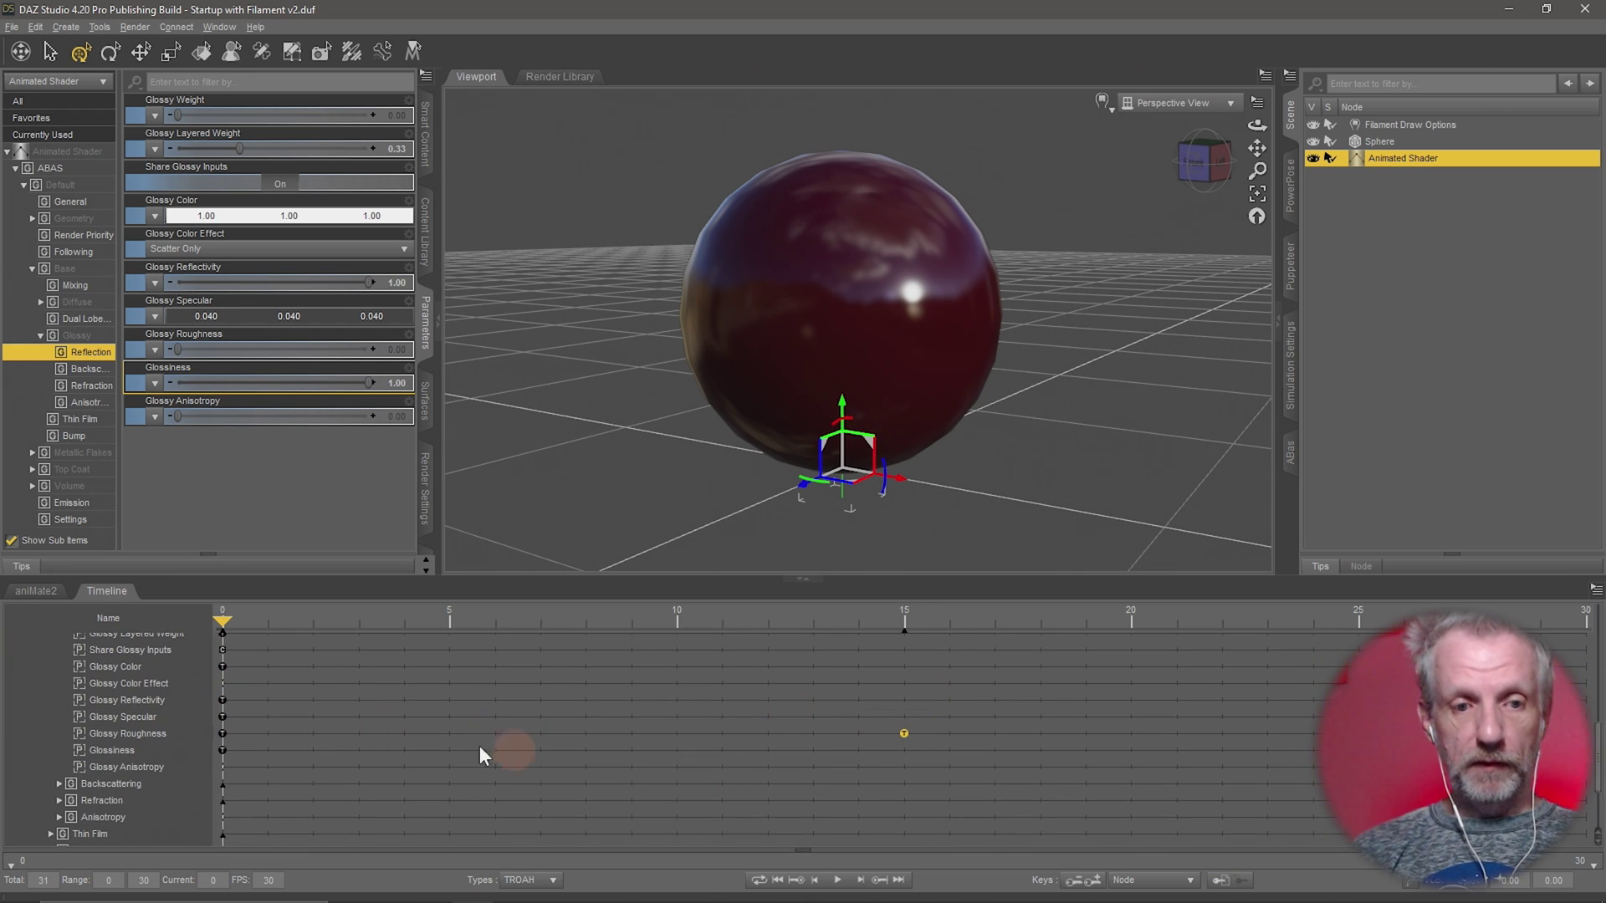
click(166, 738)
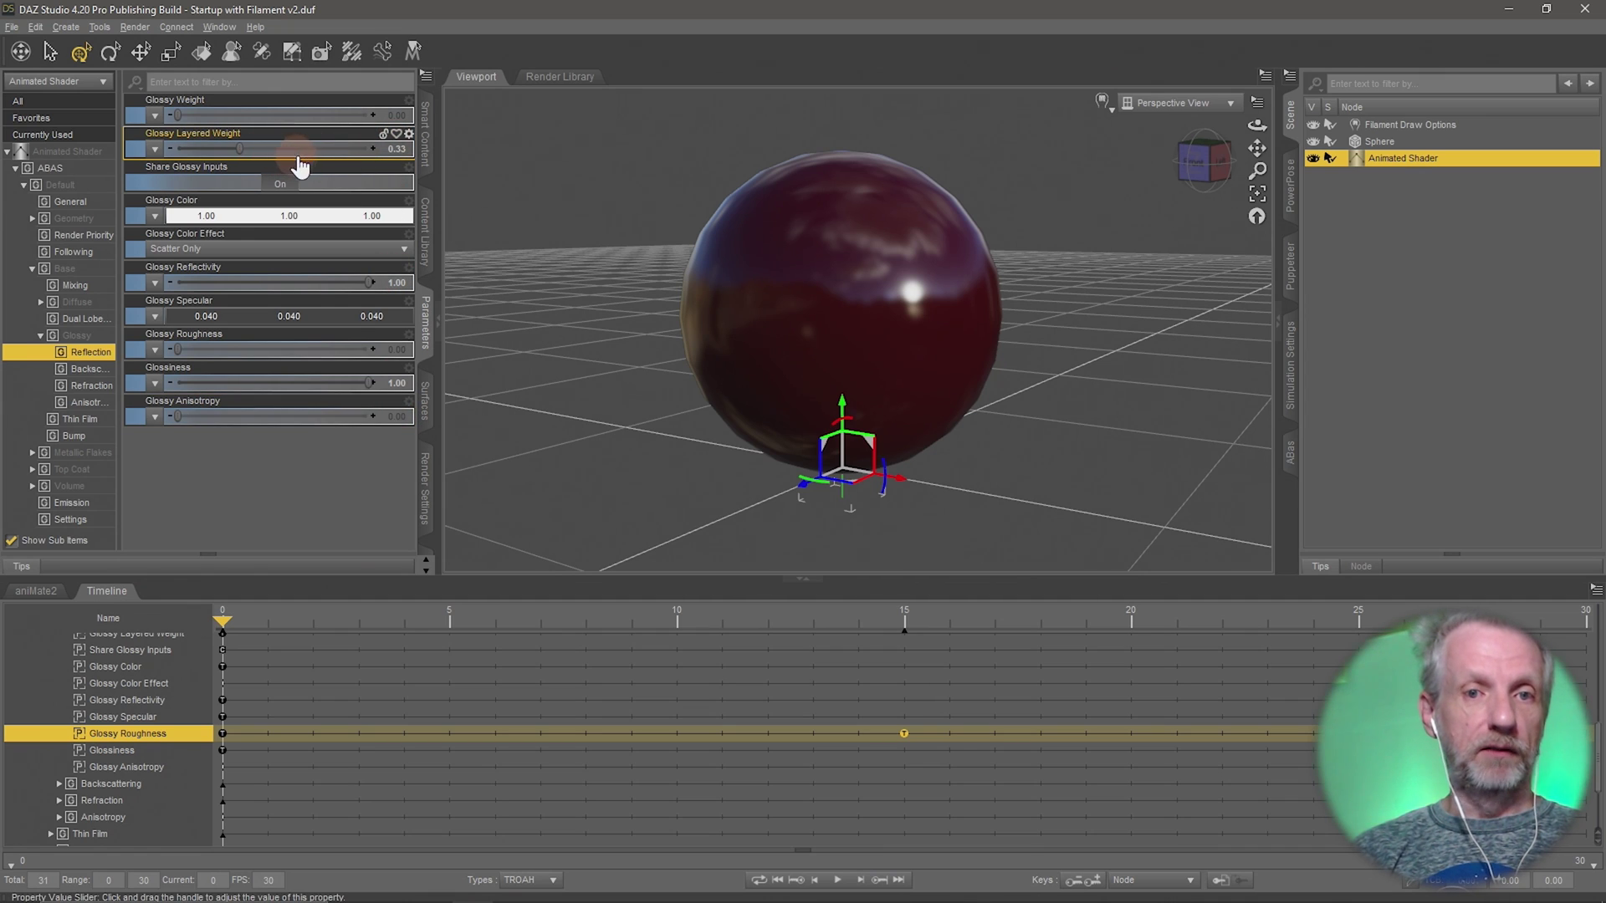
Shrink the timeline pane again and select the Animated Shader's Properties row
drag(333, 577, 350, 697)
scroll(329, 759, up, 5)
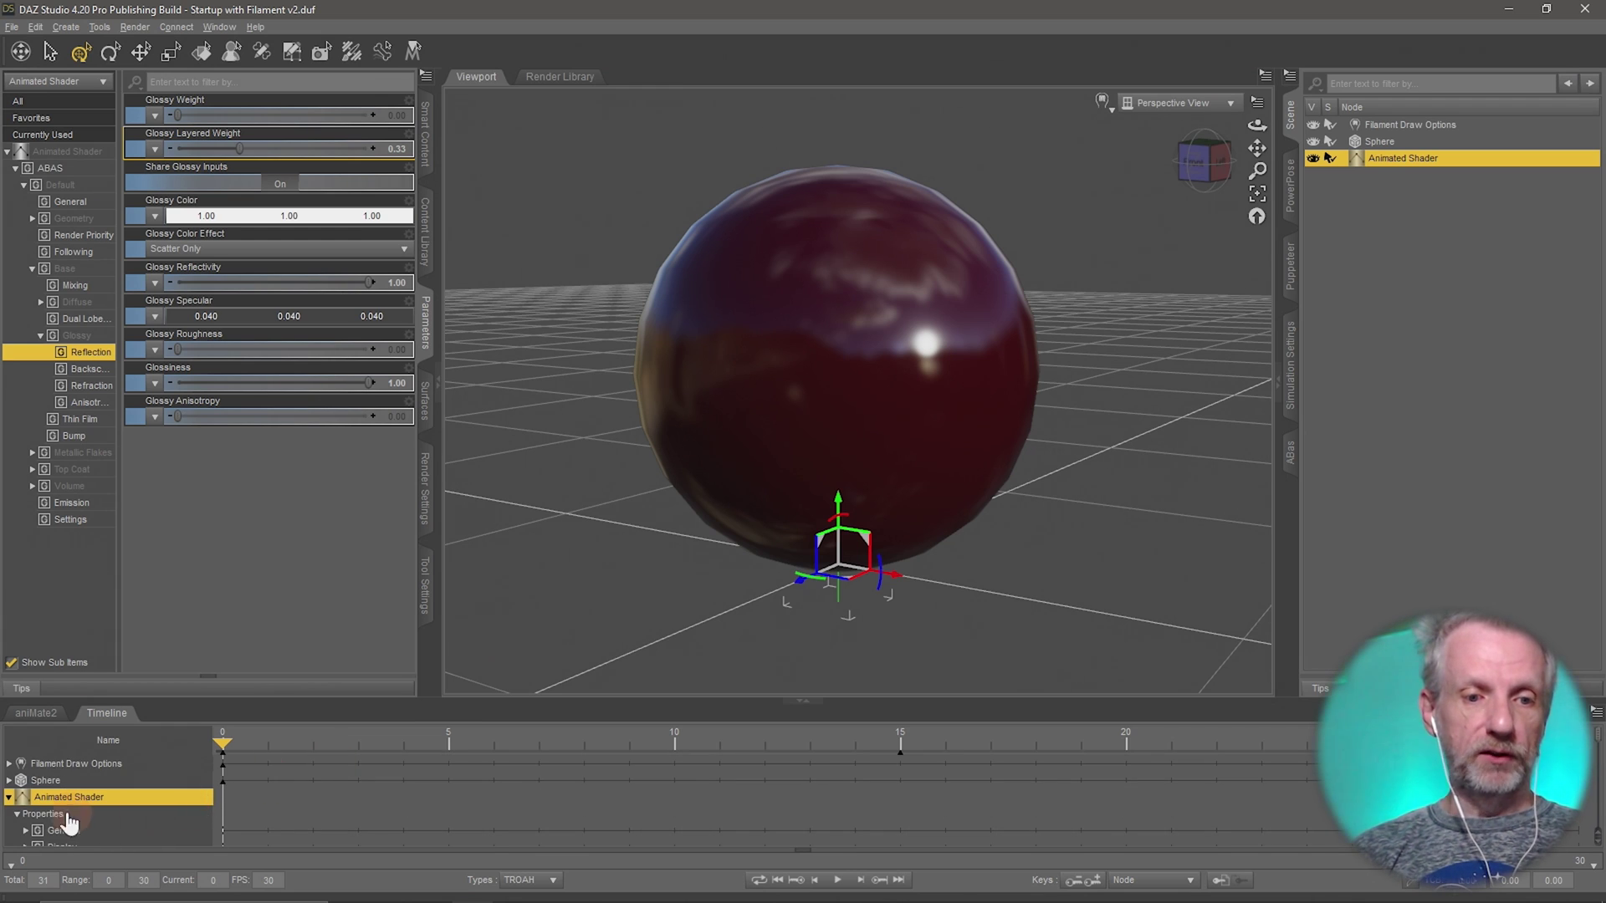
click(25, 814)
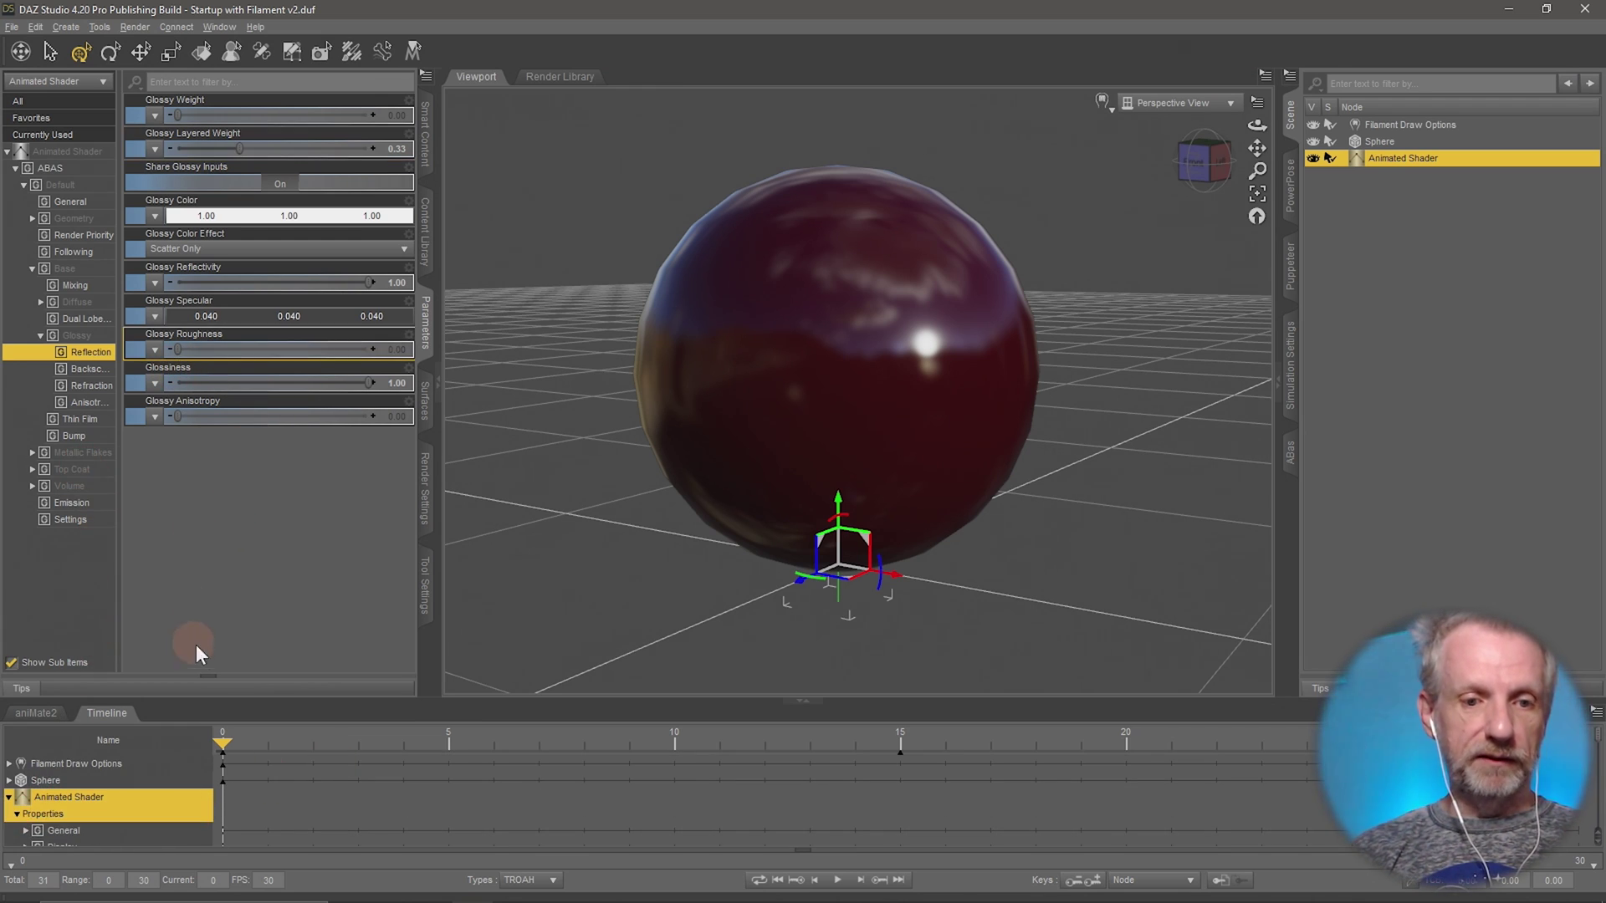
At frame 15, set the Animated Shader's Base Color to magenta (0.22, 0.00, 0.048)
click(88, 270)
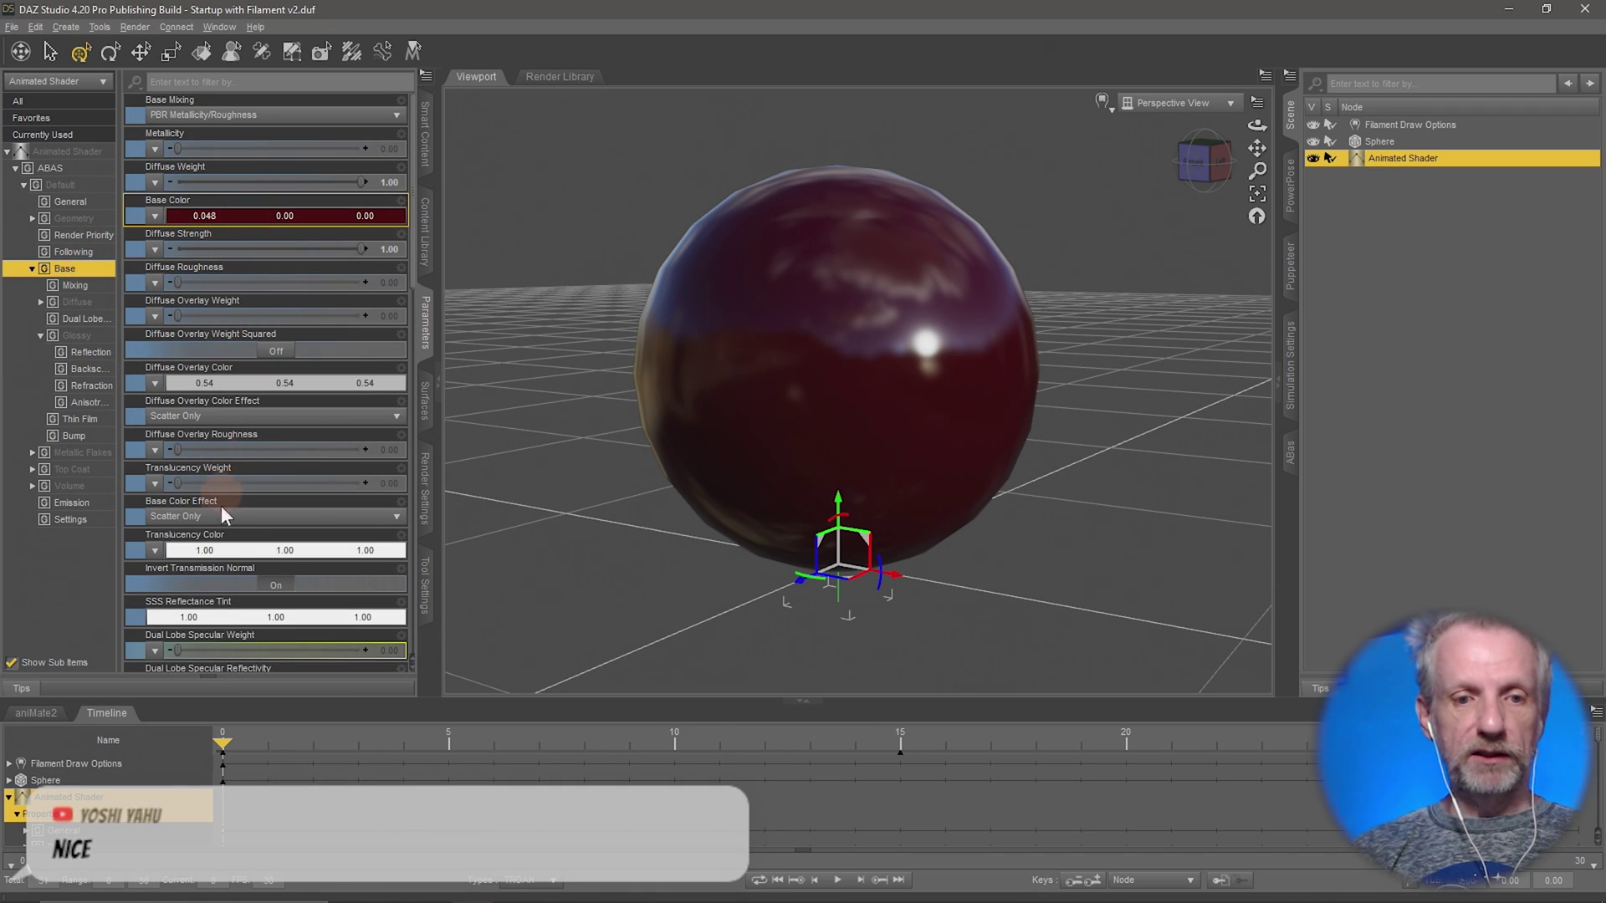
scroll(268, 660, down, 1)
drag(223, 741, 719, 741)
mouse_move(608, 750)
mouse_down()
mouse_move(853, 742)
mouse_move(914, 761)
mouse_up()
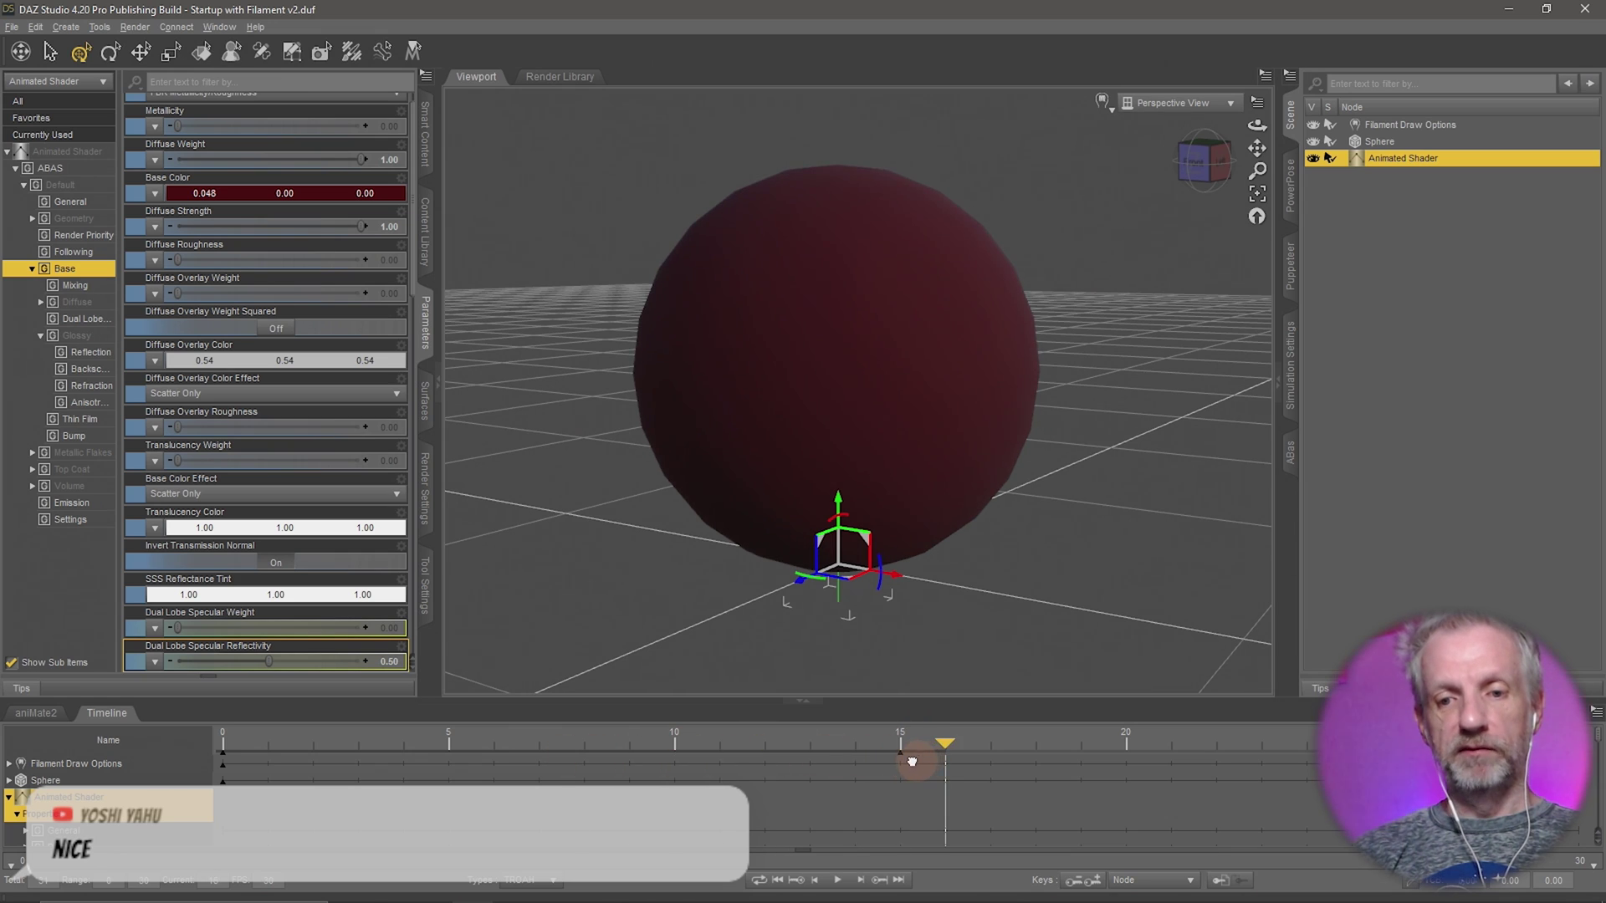
click(310, 193)
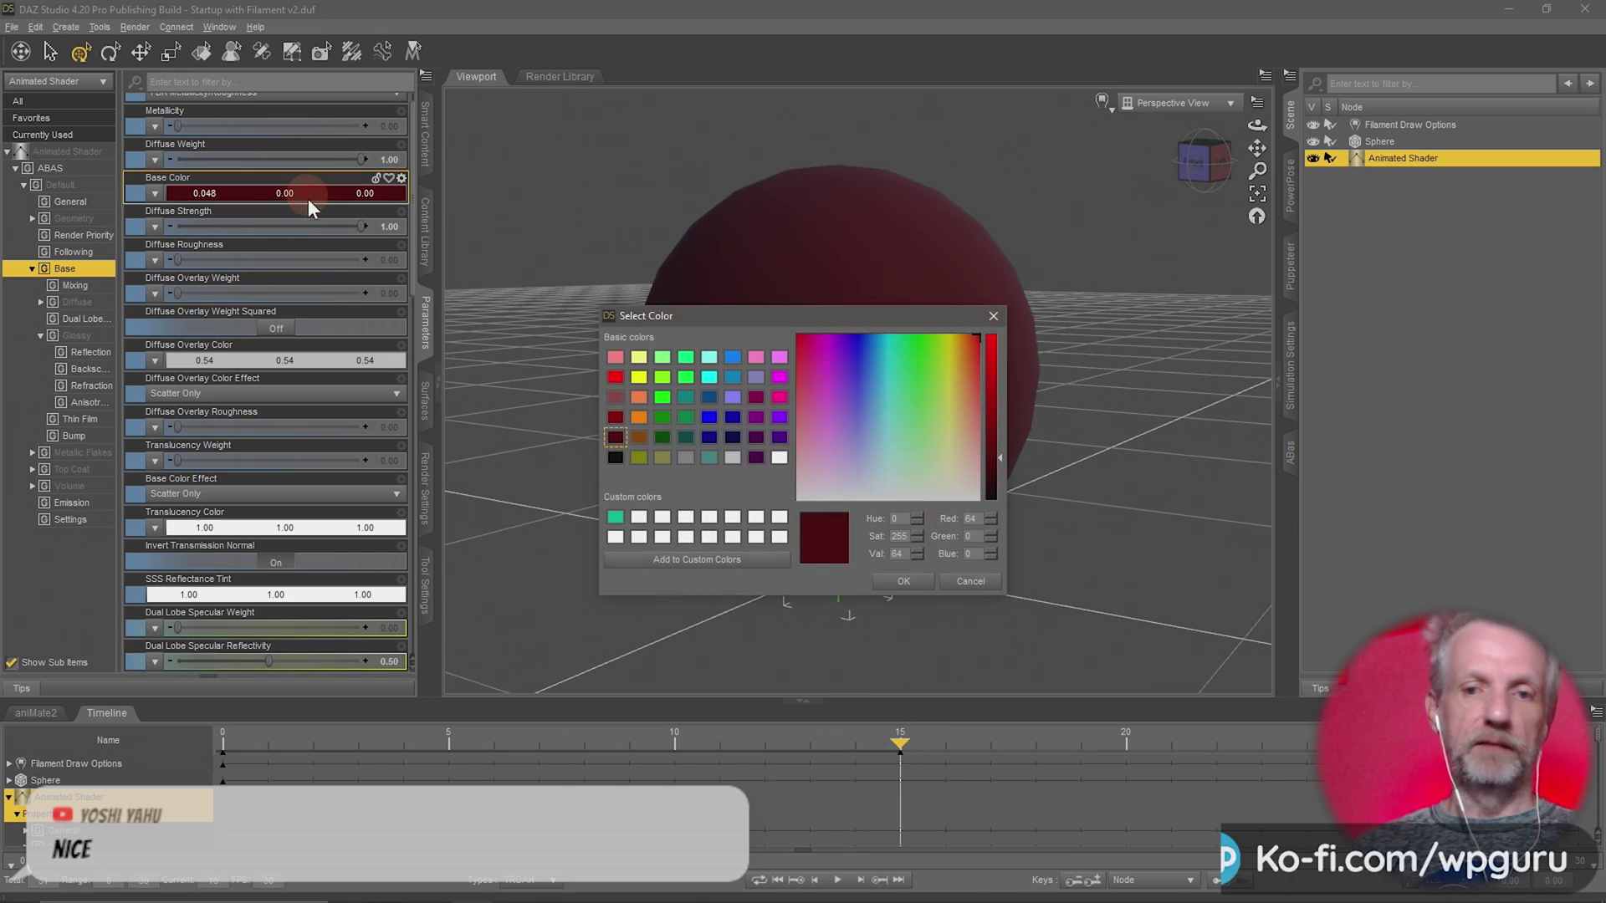
click(758, 396)
click(894, 582)
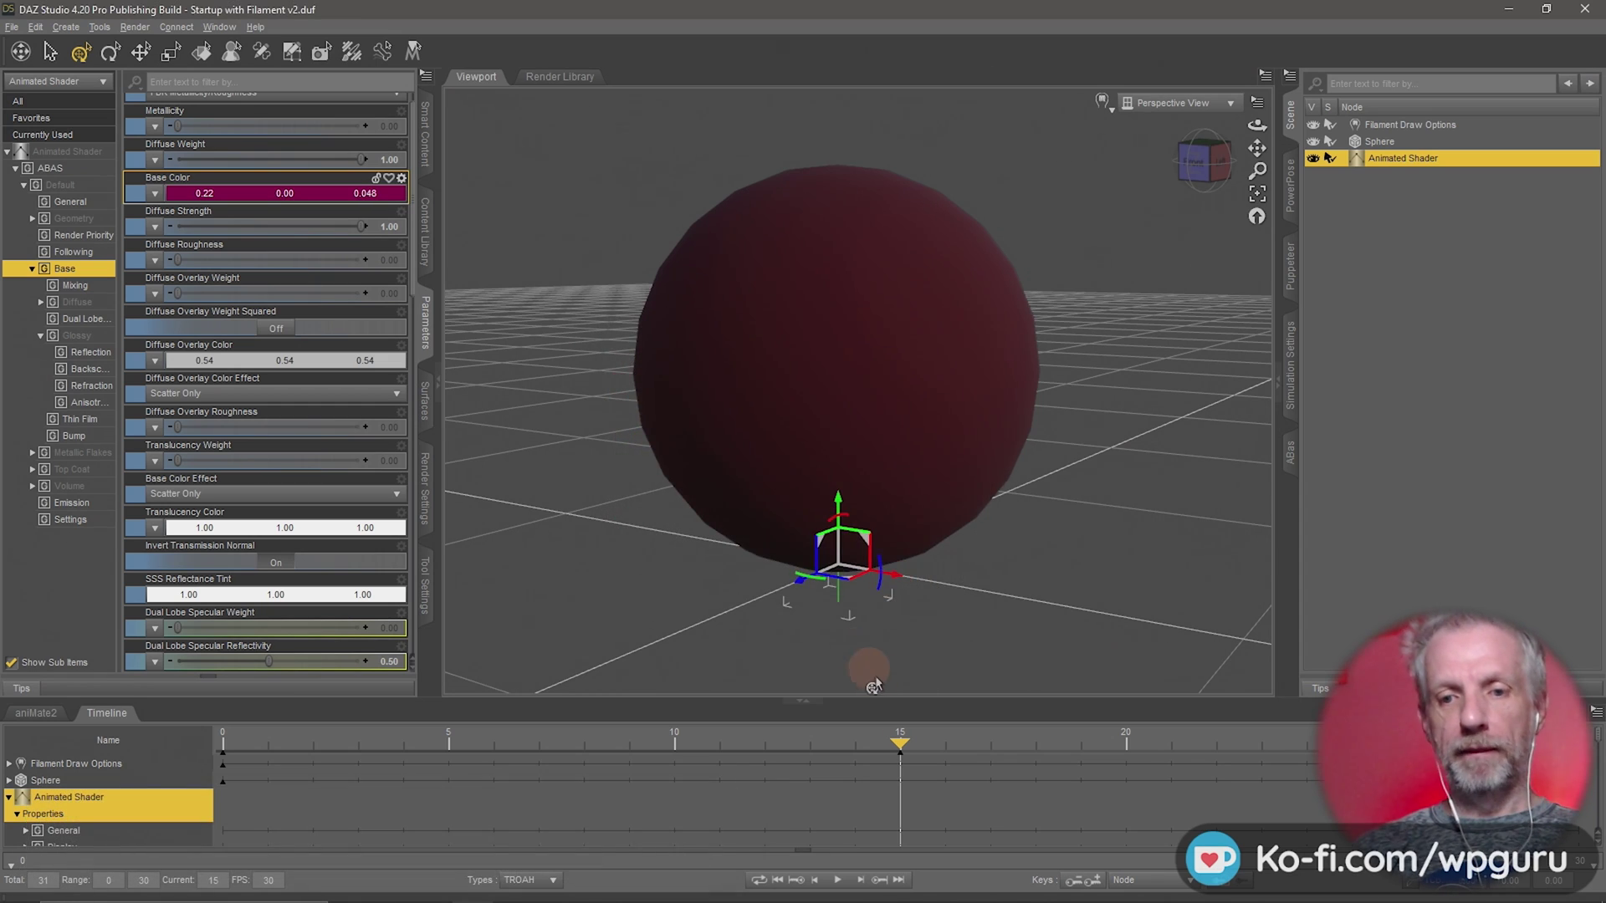
Scrub the timeline from frame 15 to 0 and back to check the base colour animation
click(897, 741)
click(872, 743)
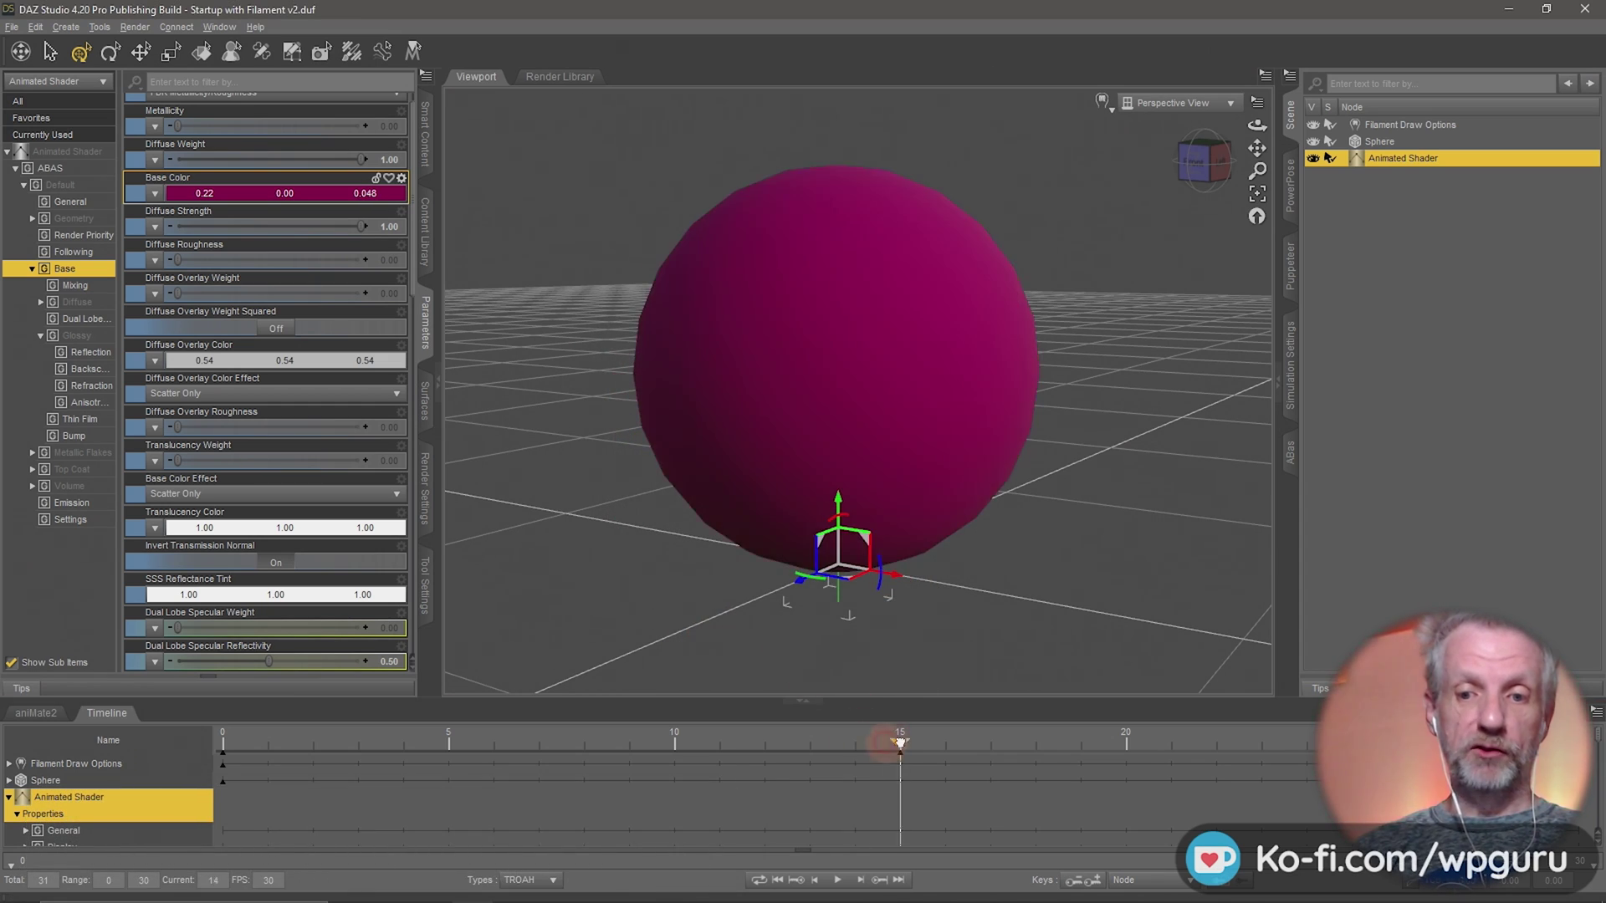
drag(878, 747, 222, 744)
click(251, 753)
mouse_move(293, 747)
mouse_down()
mouse_move(809, 743)
mouse_move(218, 753)
mouse_move(897, 771)
mouse_up()
At frame 15, set the Animated Shader's Base Color to yellow (1.00, 1.00, 0.00) and scrub back to frame 0 to check the animation
scroll(226, 101, up, 1)
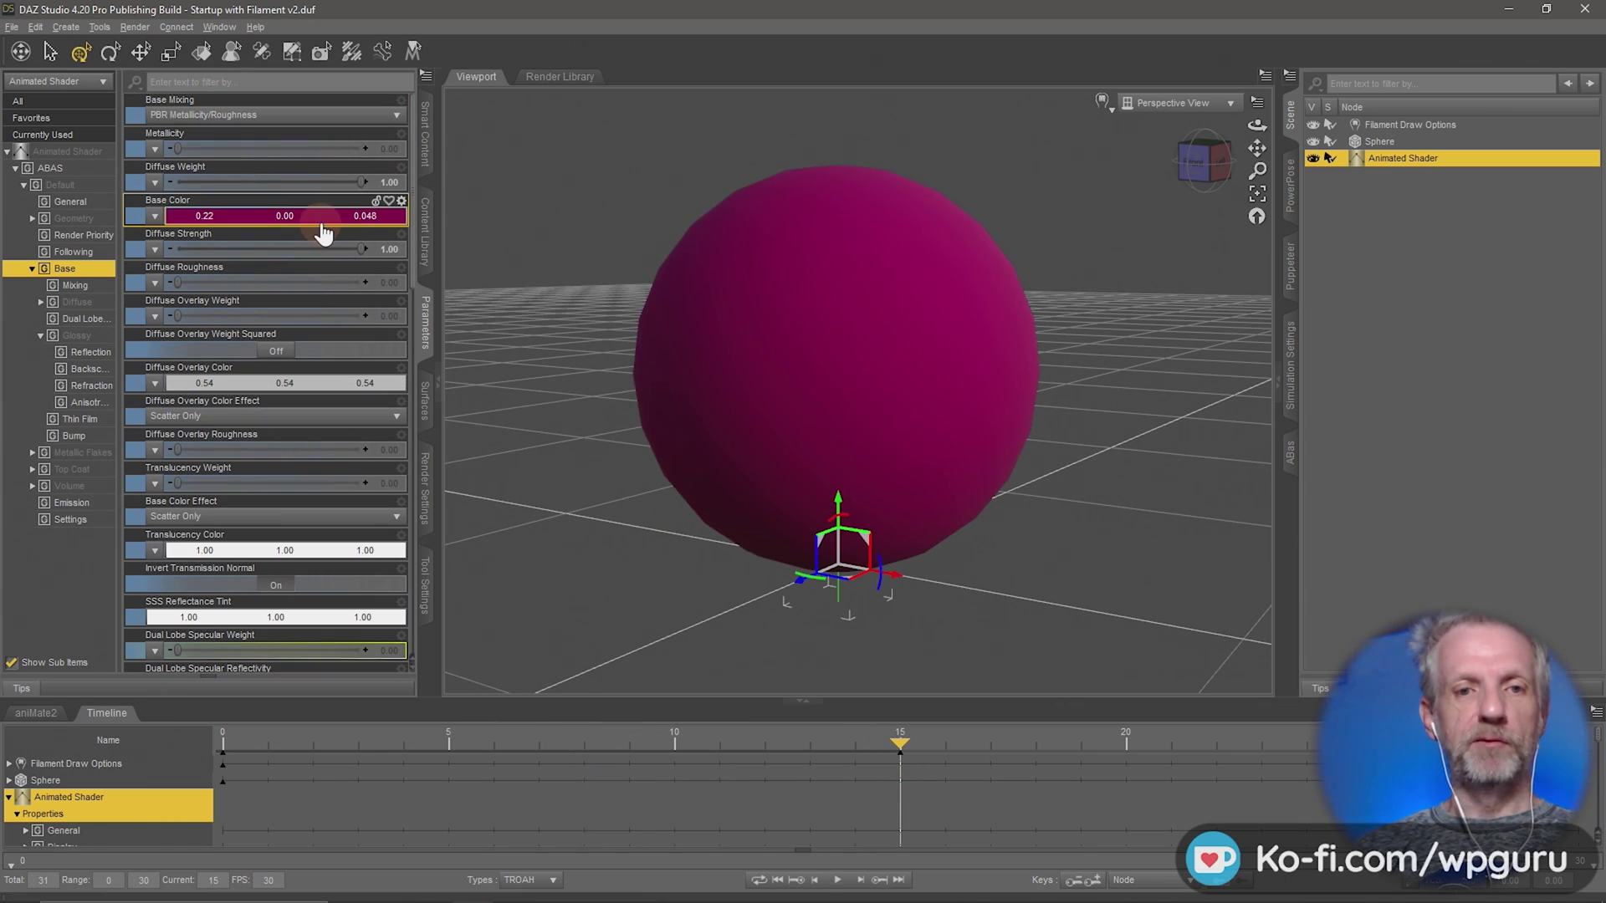
click(320, 216)
click(640, 376)
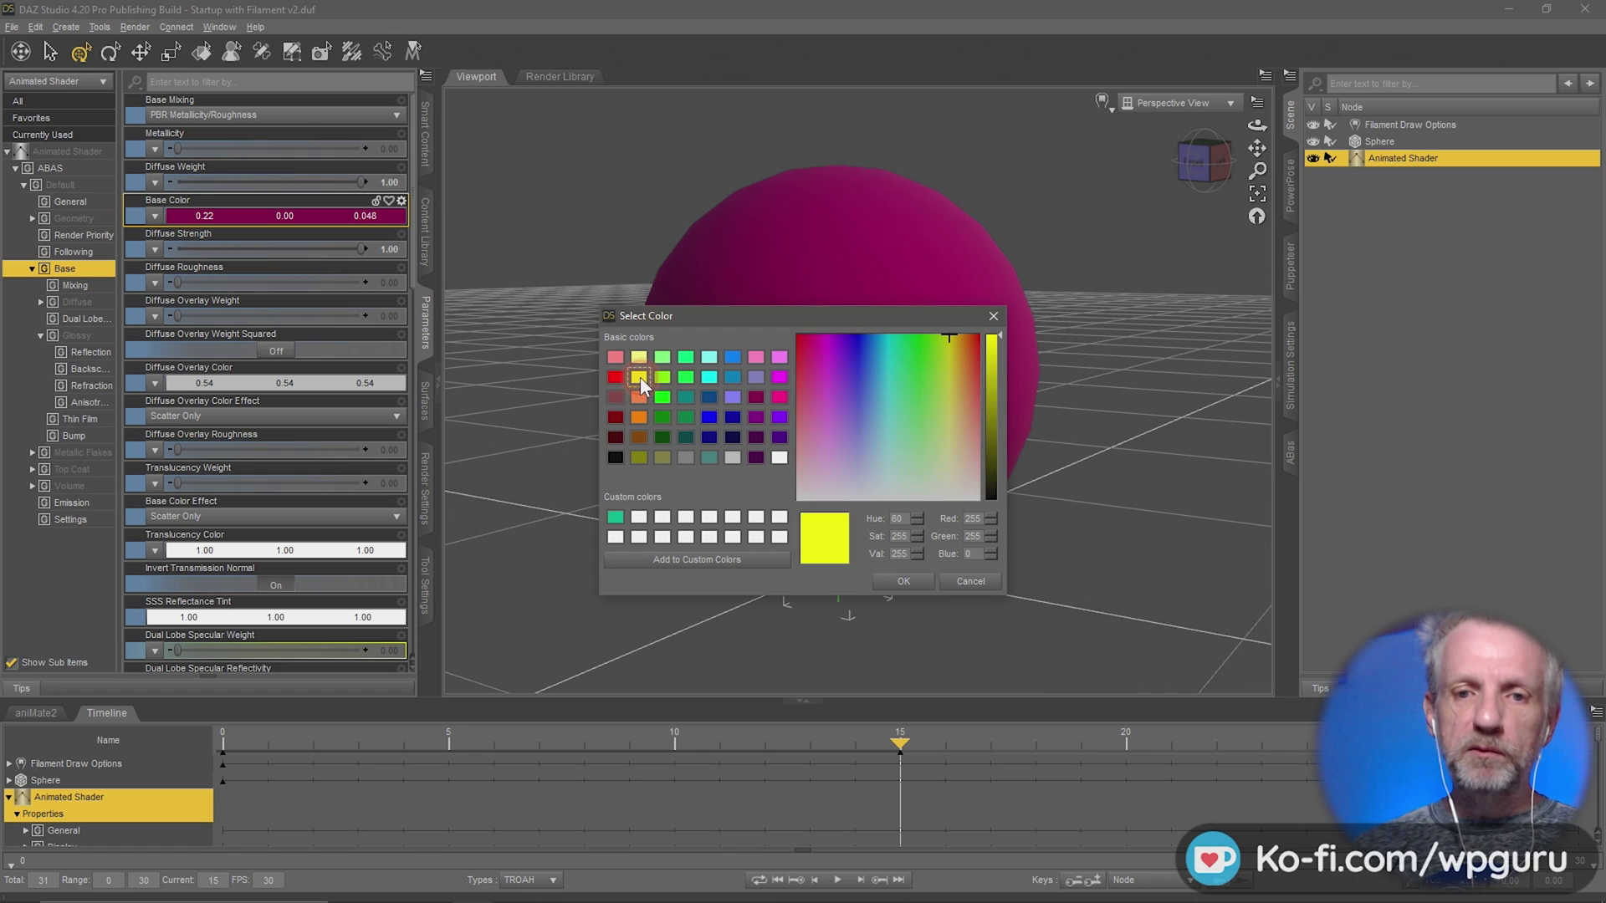
click(904, 583)
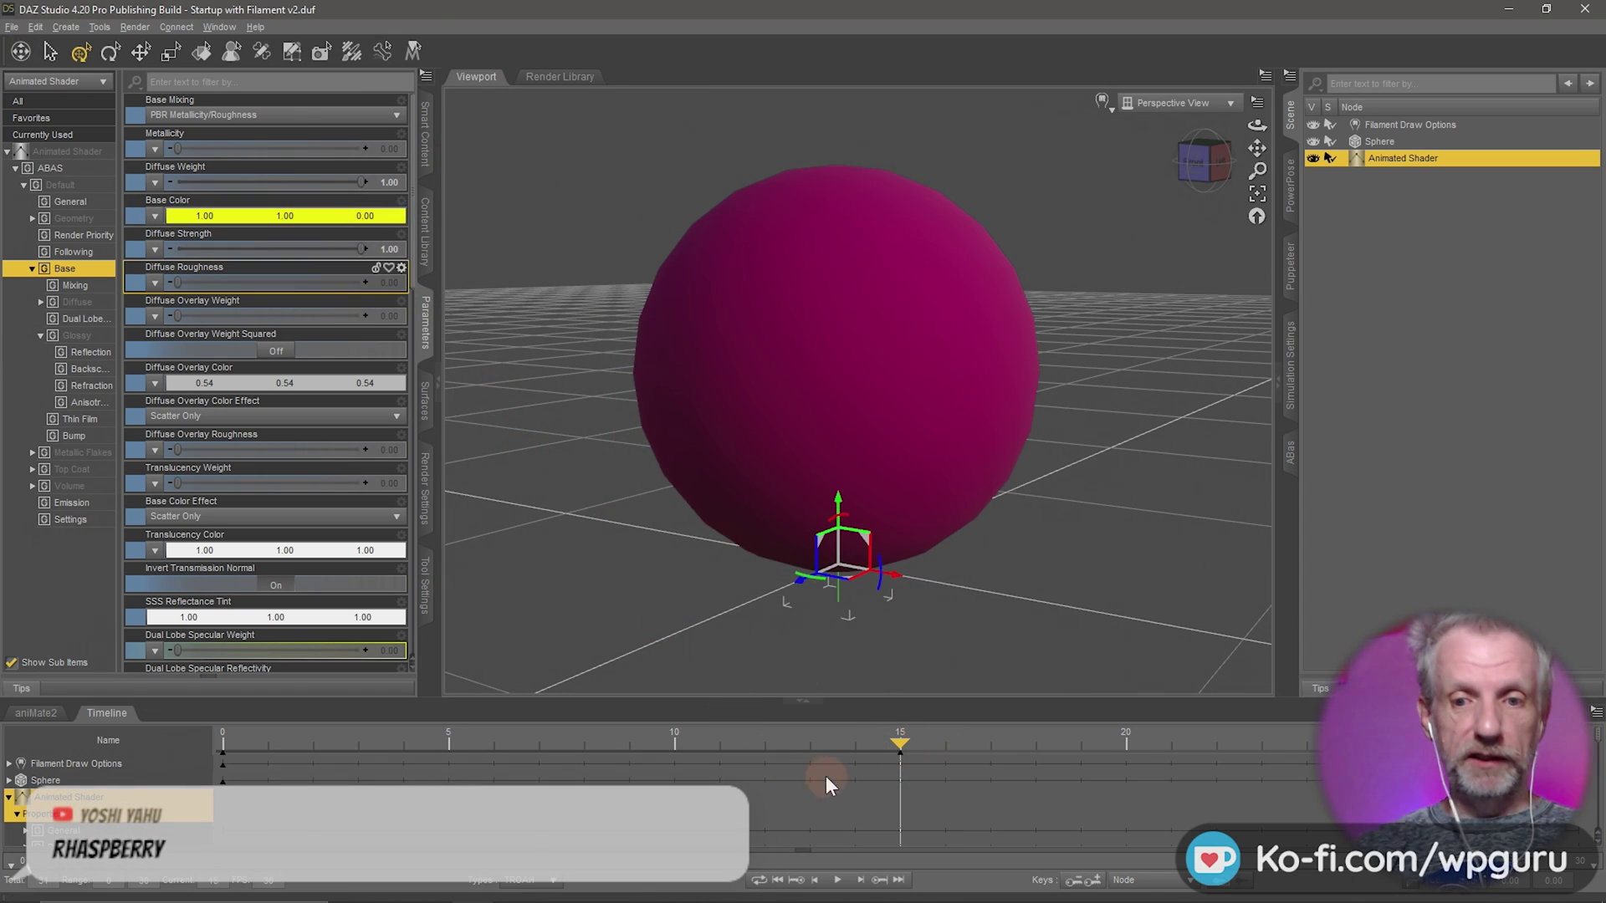
click(886, 742)
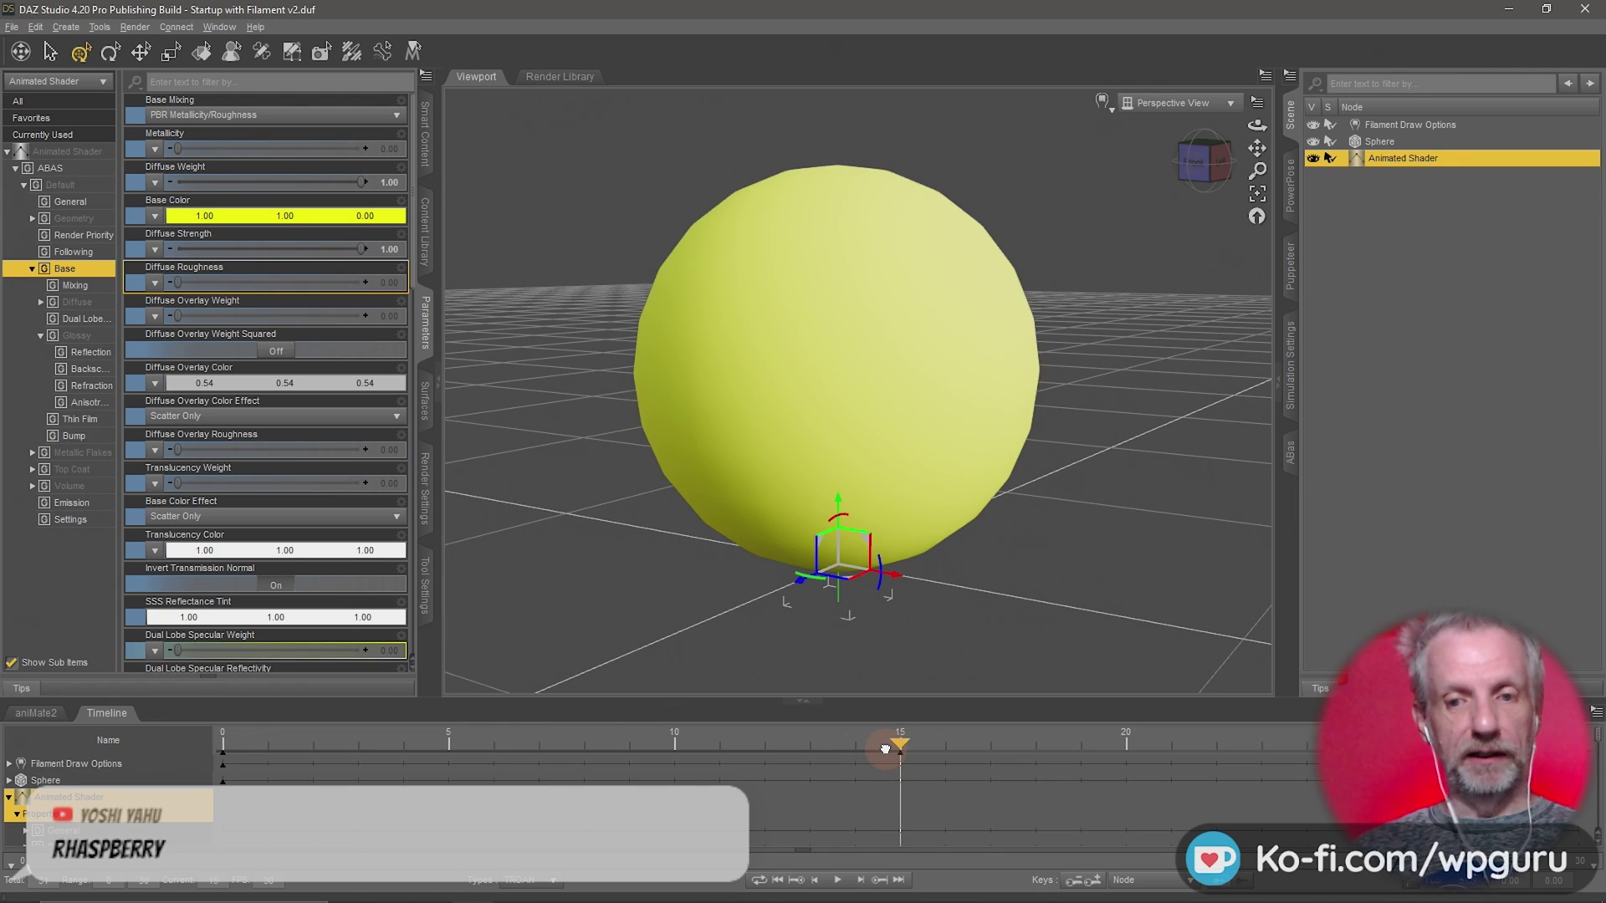
drag(885, 748, 77, 750)
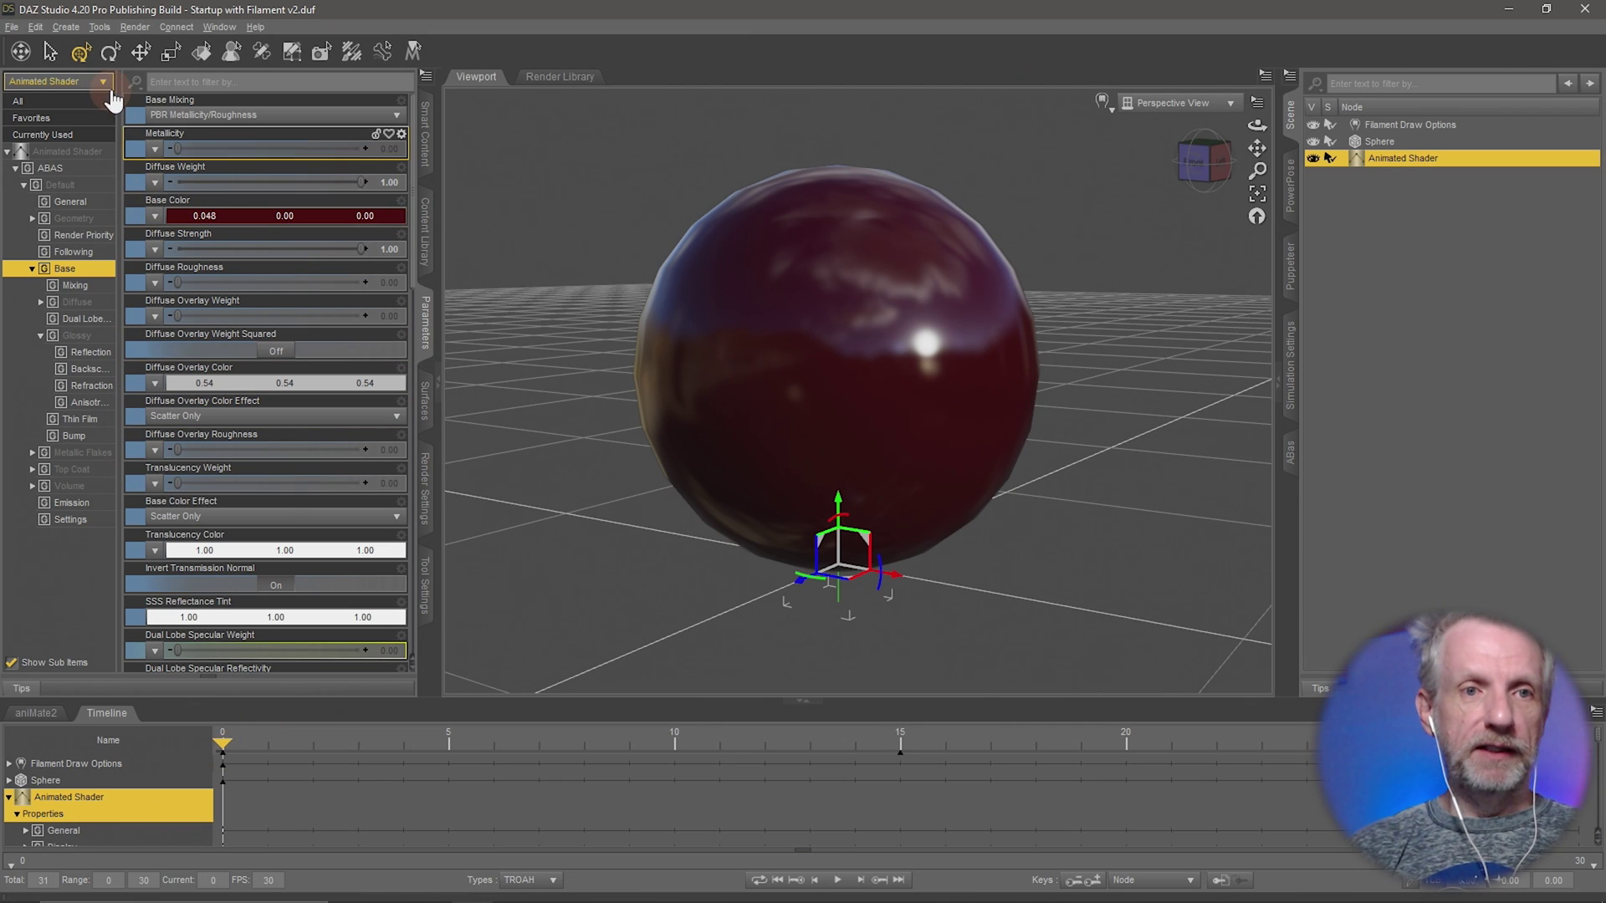
Delete the sphere and its Animated Shader node from the scene
click(62, 29)
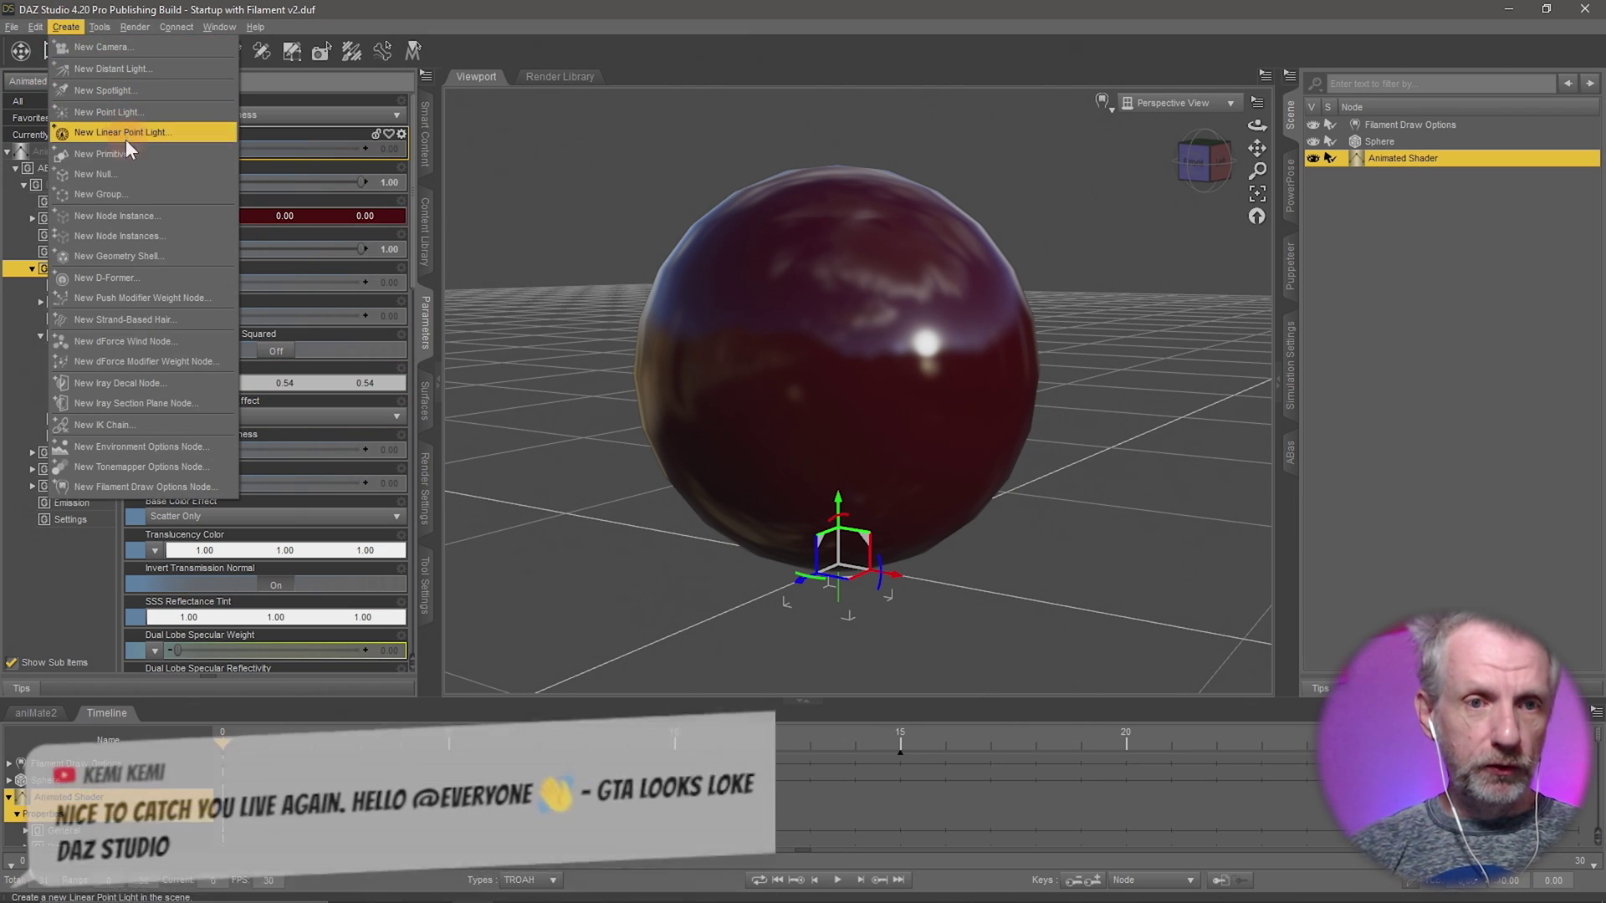
click(1411, 142)
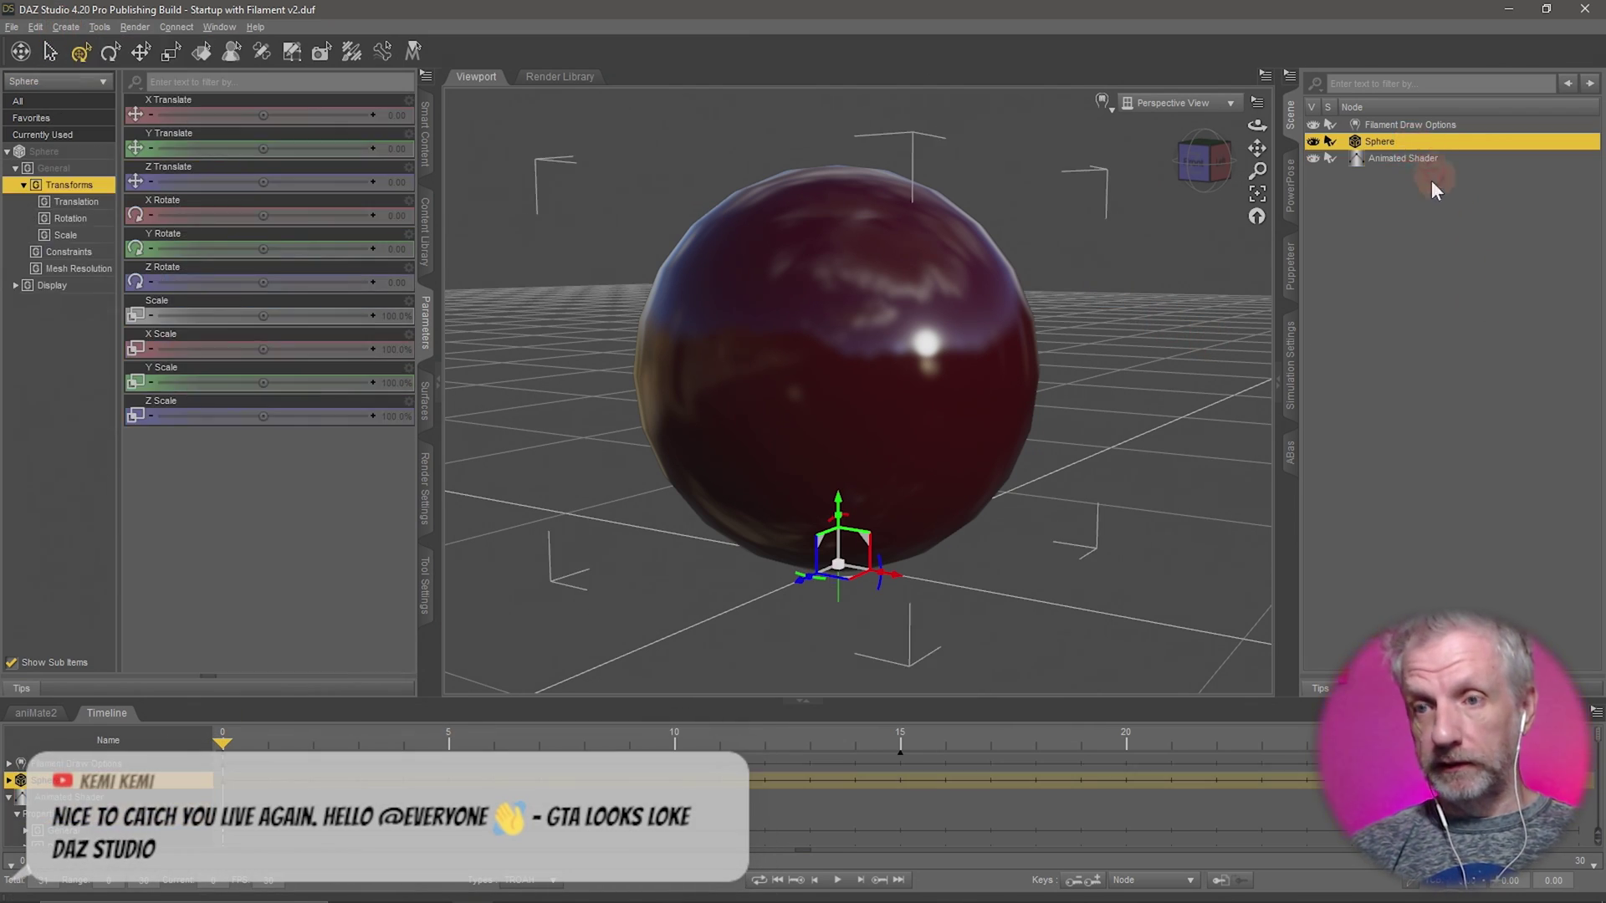
key(Delete)
click(1414, 147)
key(Delete)
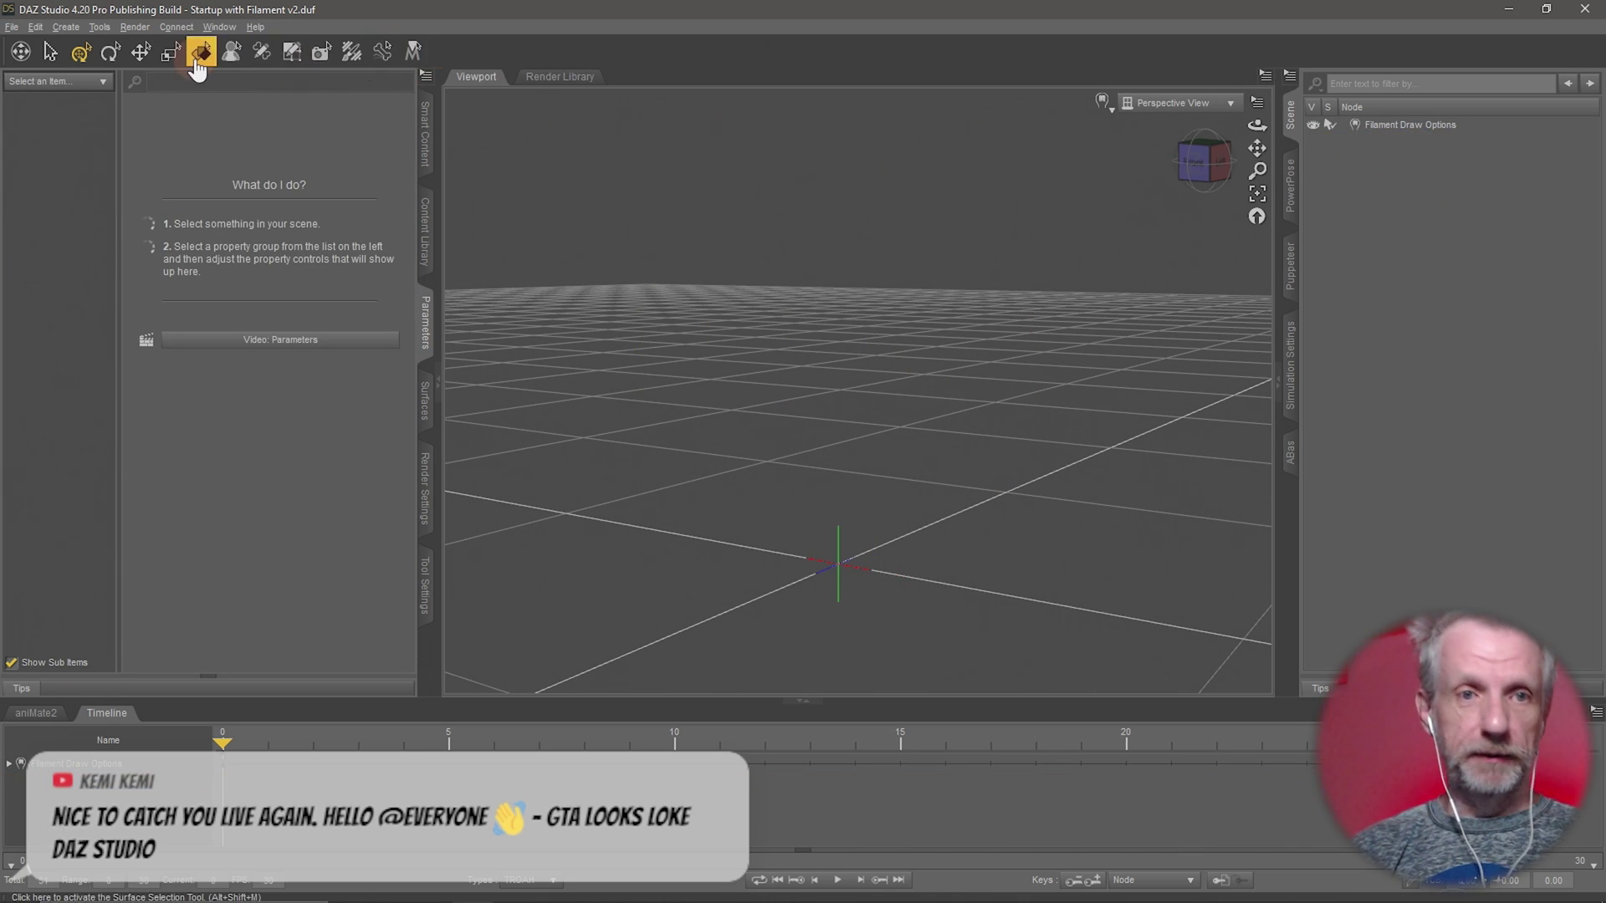
Create a 1 m plane primitive at the world center with Z Positive as primary axis, and raise it about 49 cm along Y
click(83, 22)
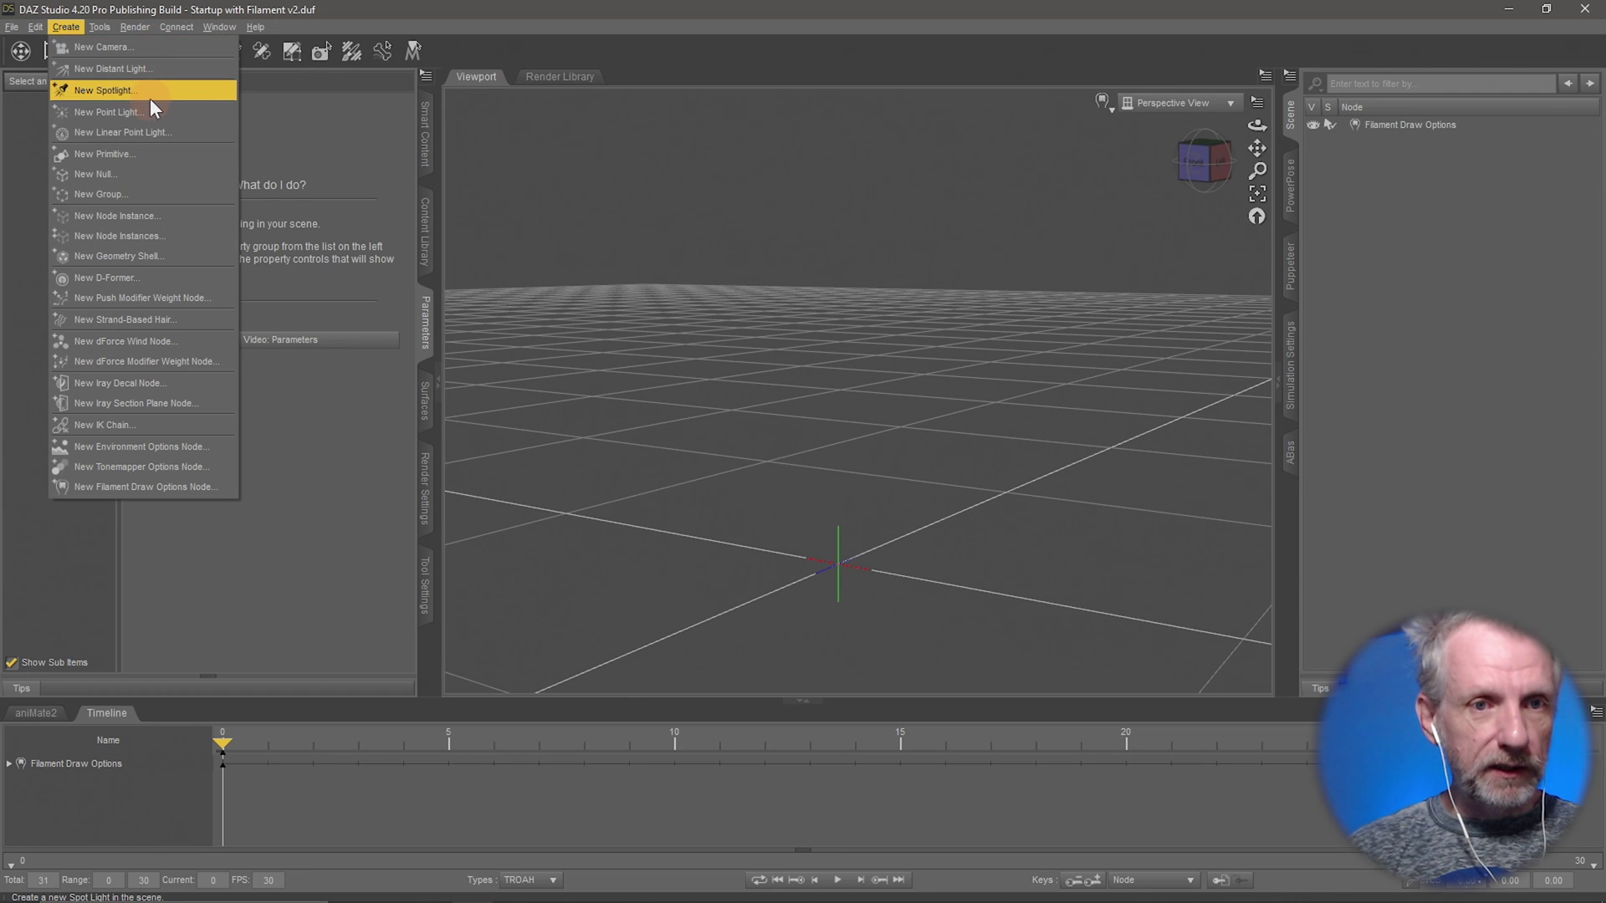
click(152, 157)
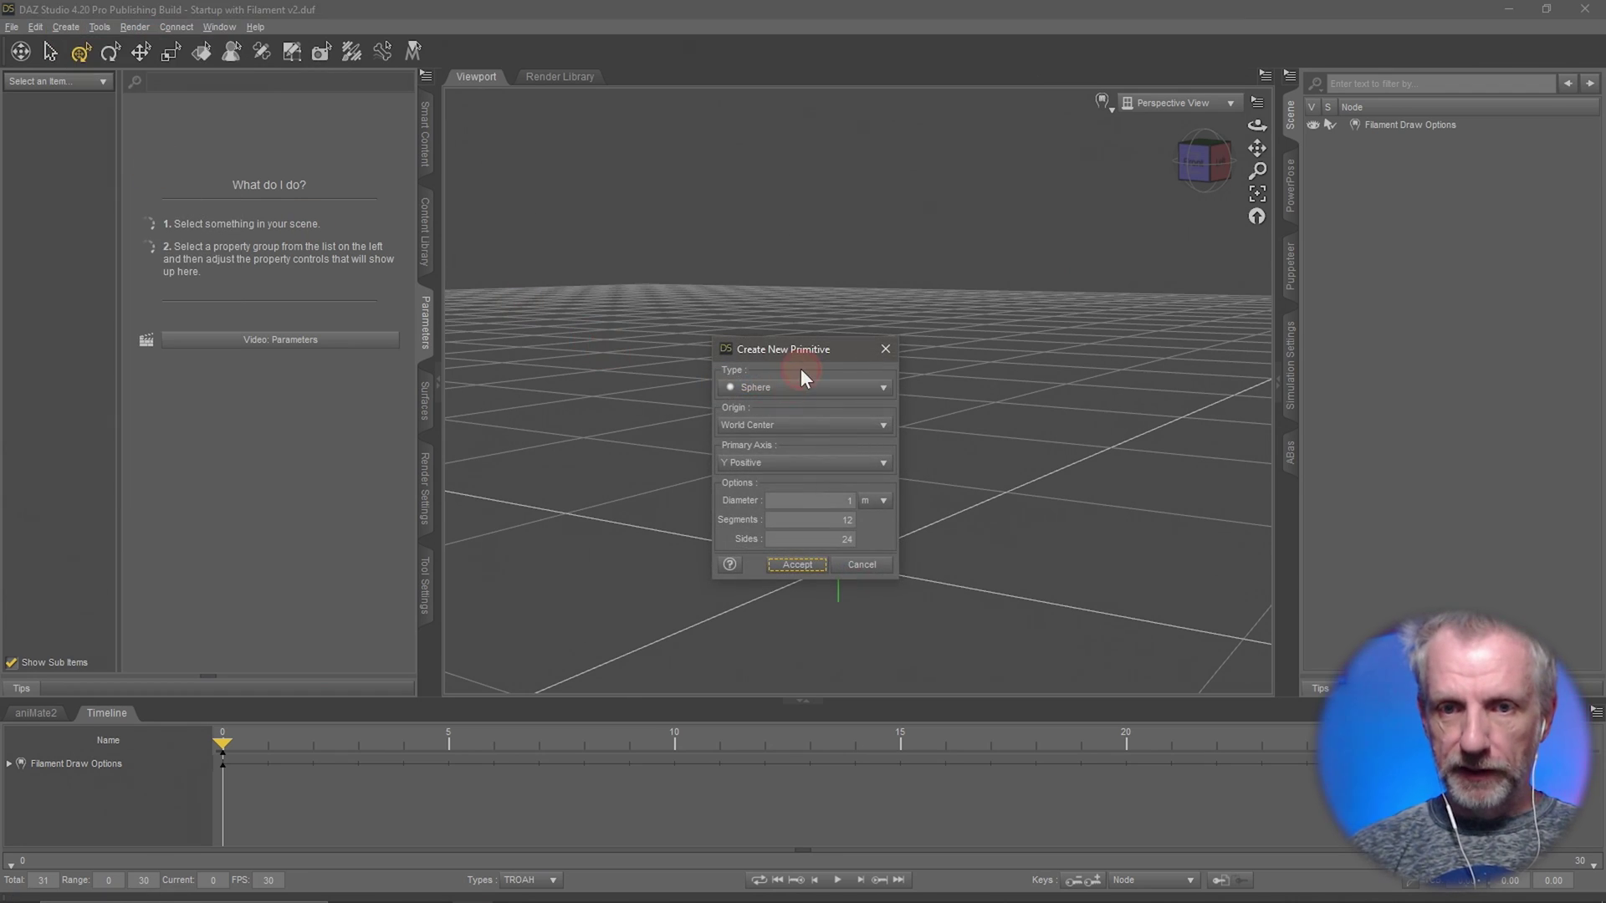
click(803, 385)
click(824, 421)
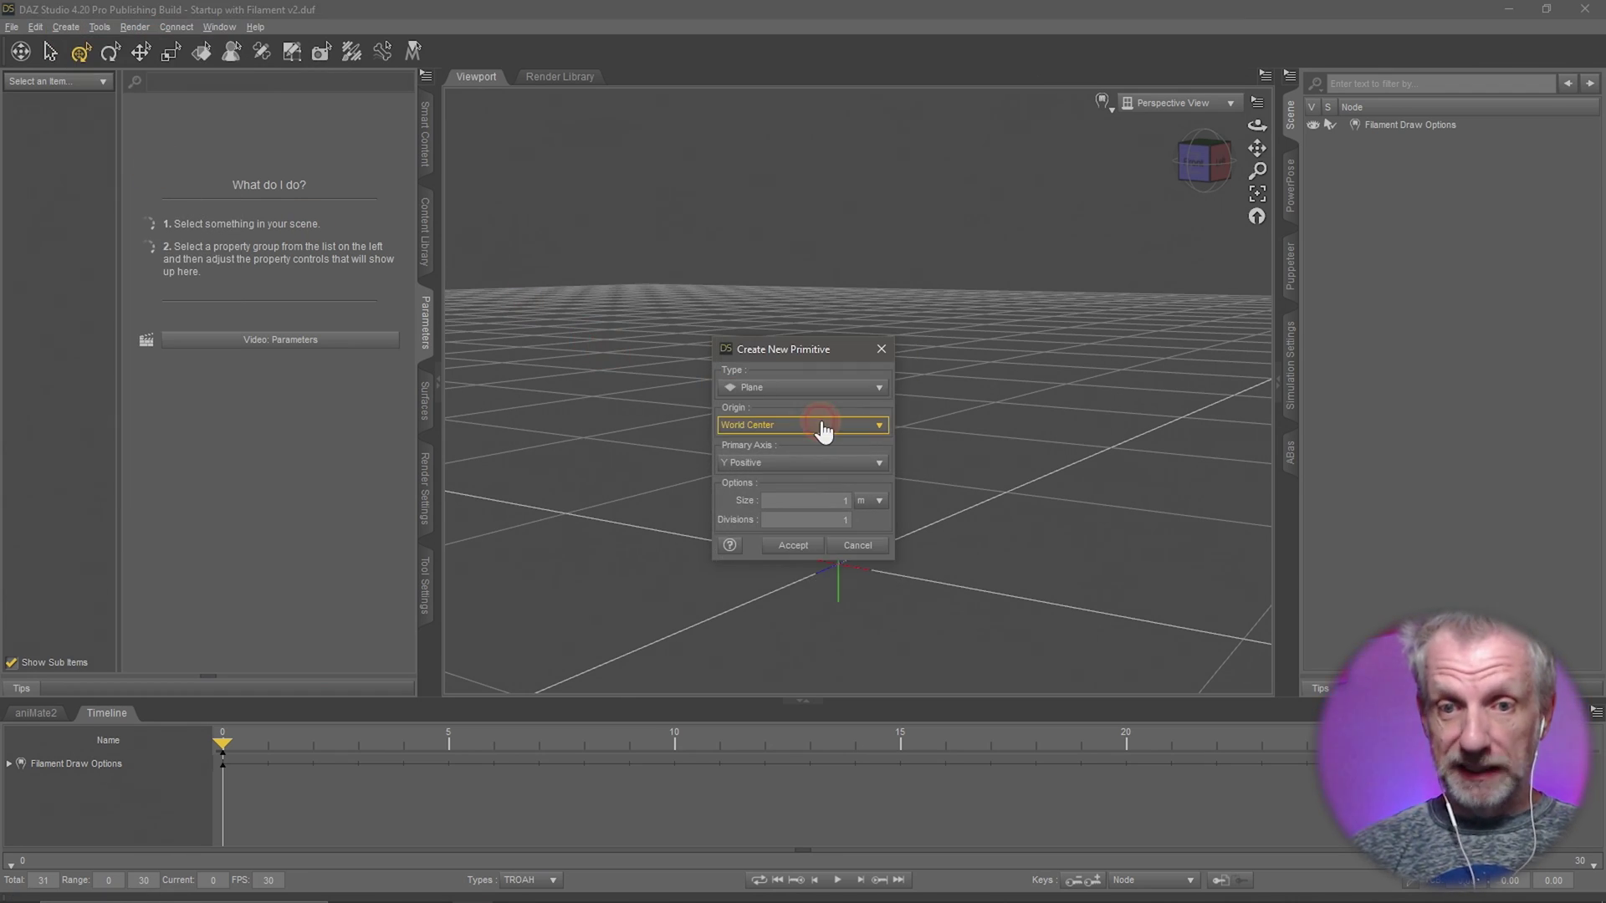
click(843, 463)
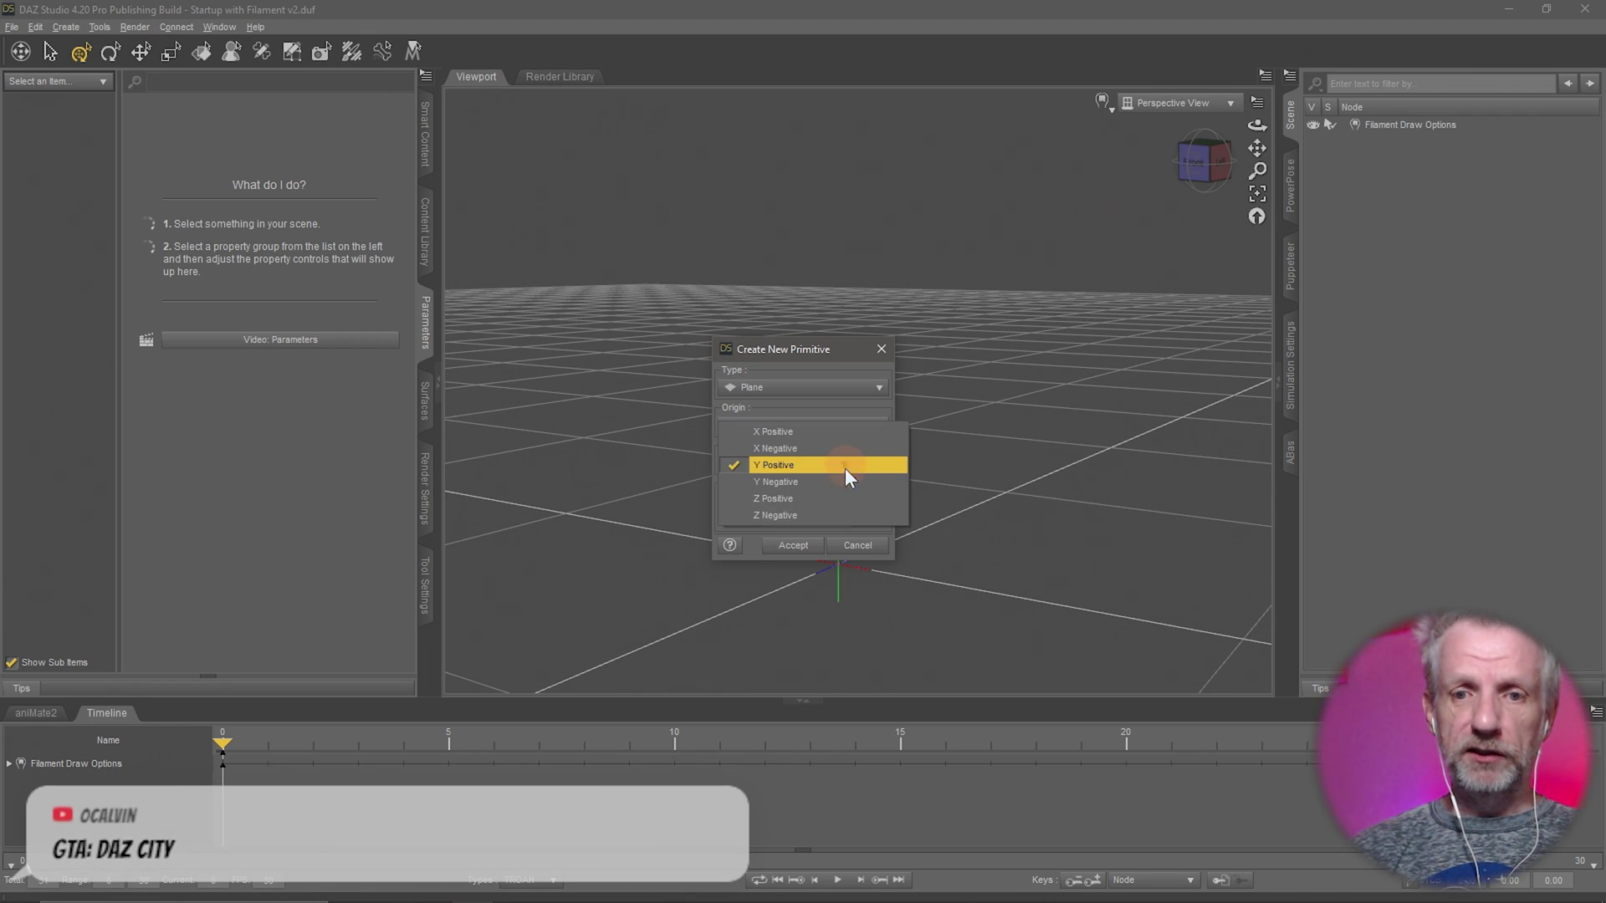
click(836, 499)
click(793, 545)
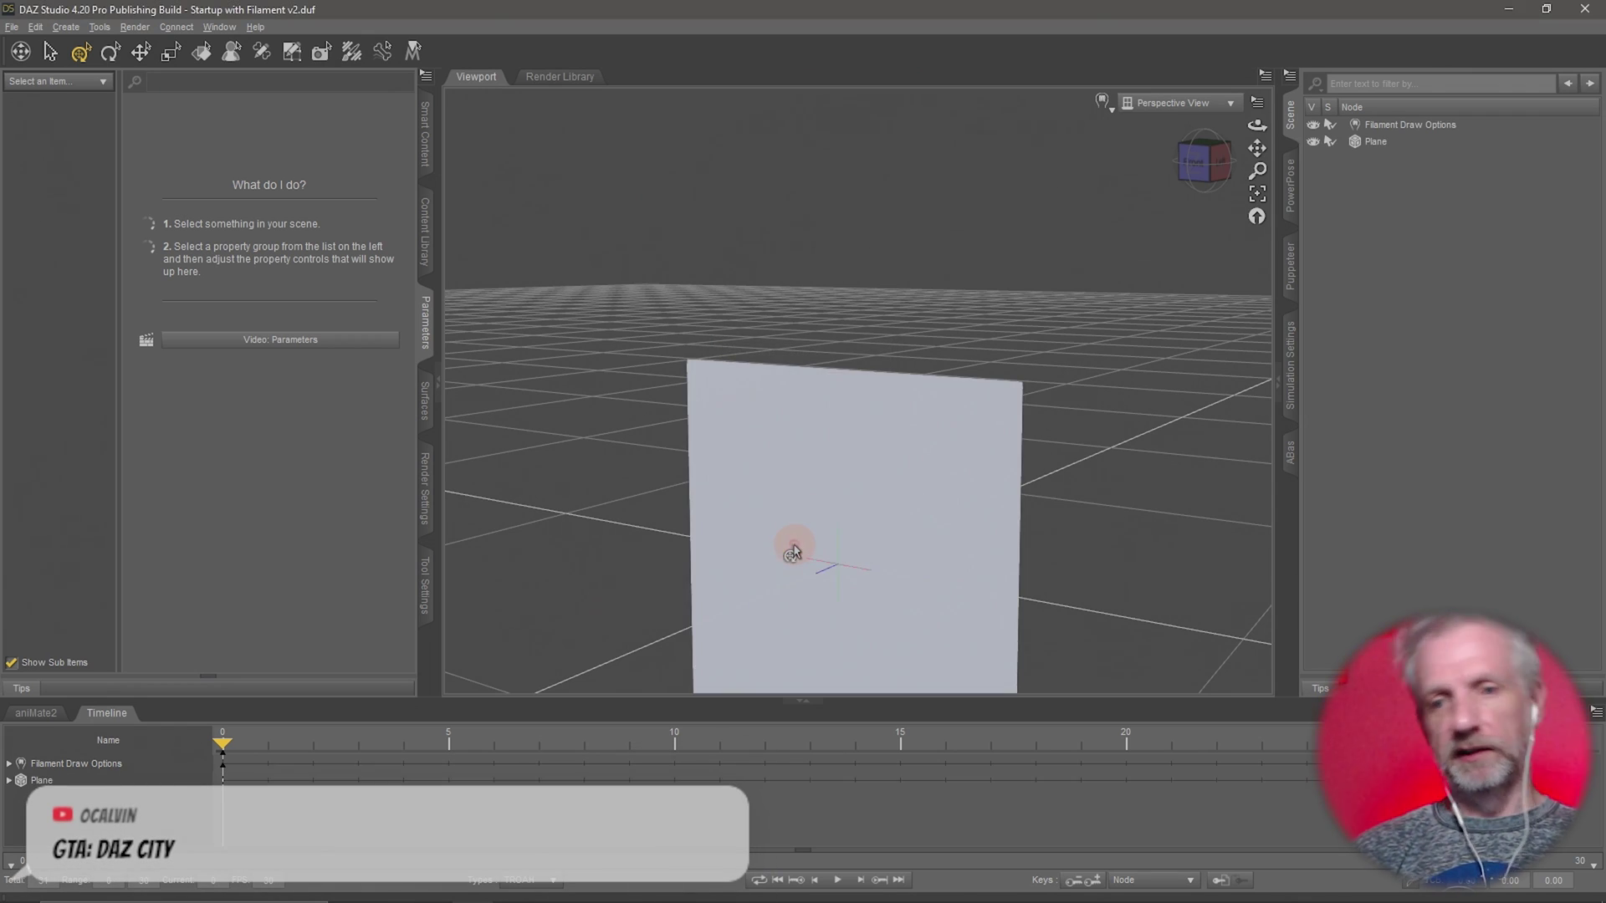
click(871, 512)
drag(838, 510, 831, 328)
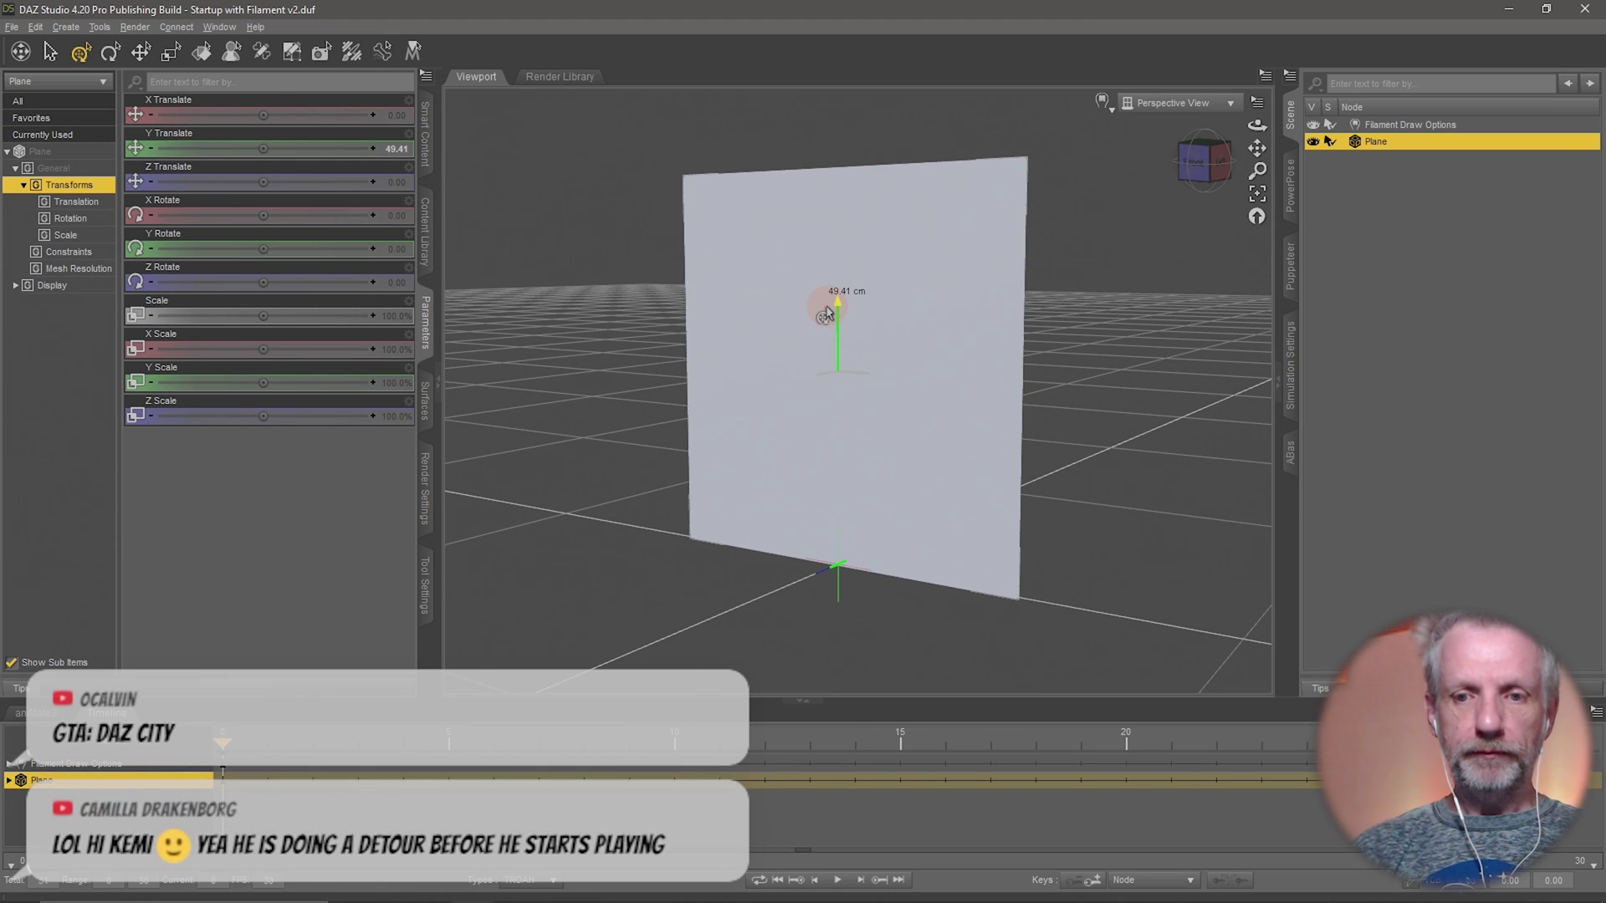
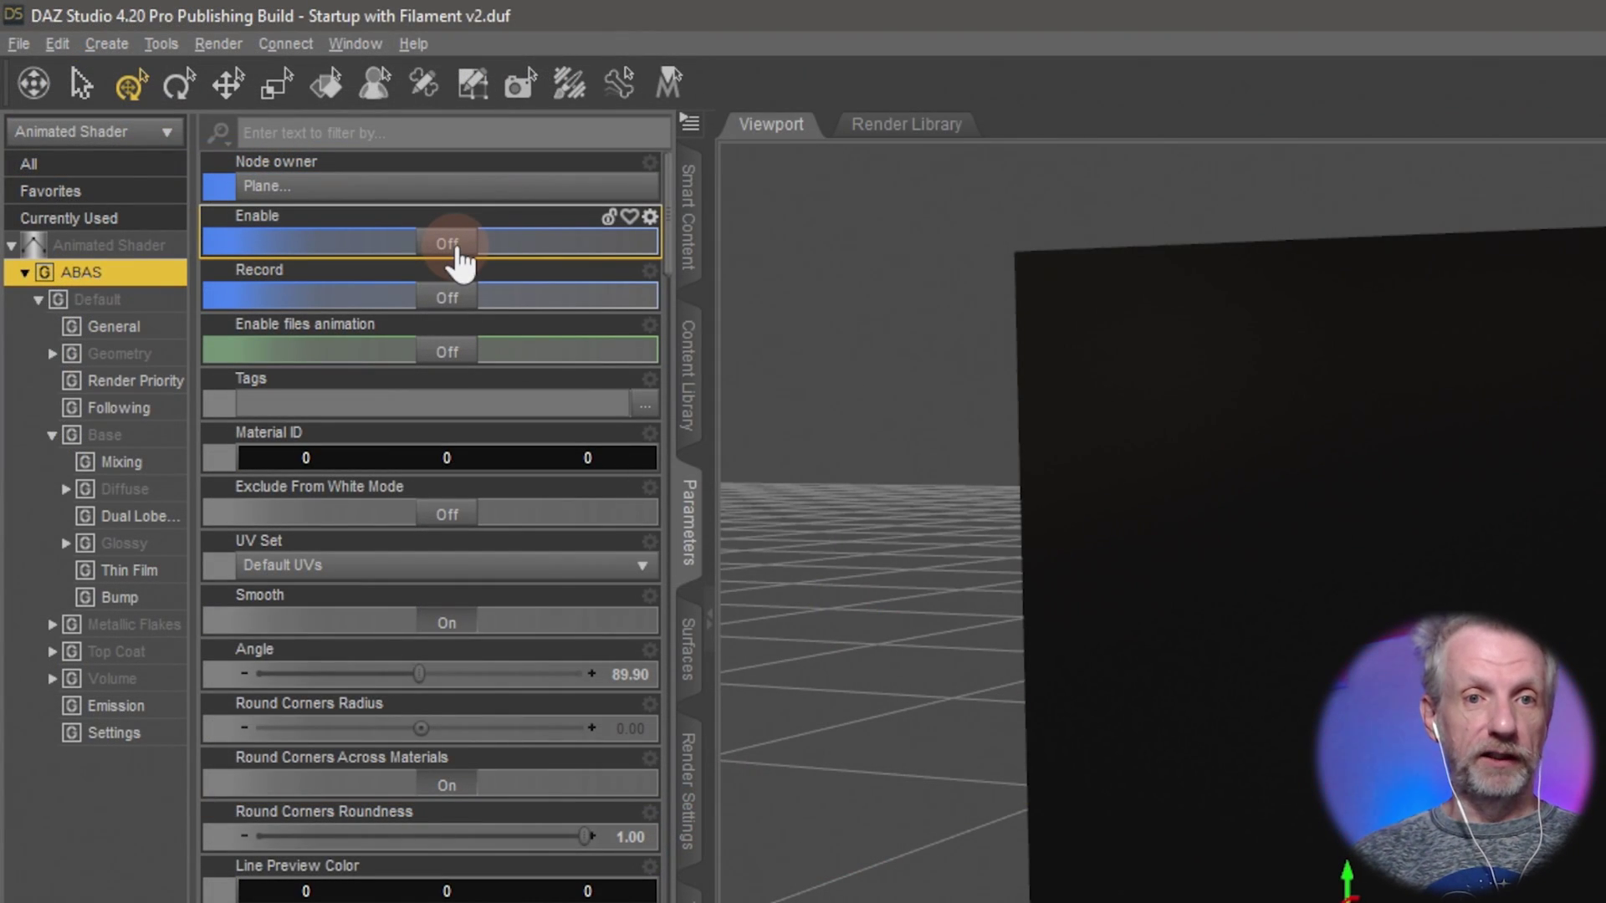
Turn on Enable and Enable files animation for the plane's Animated Shader
click(459, 265)
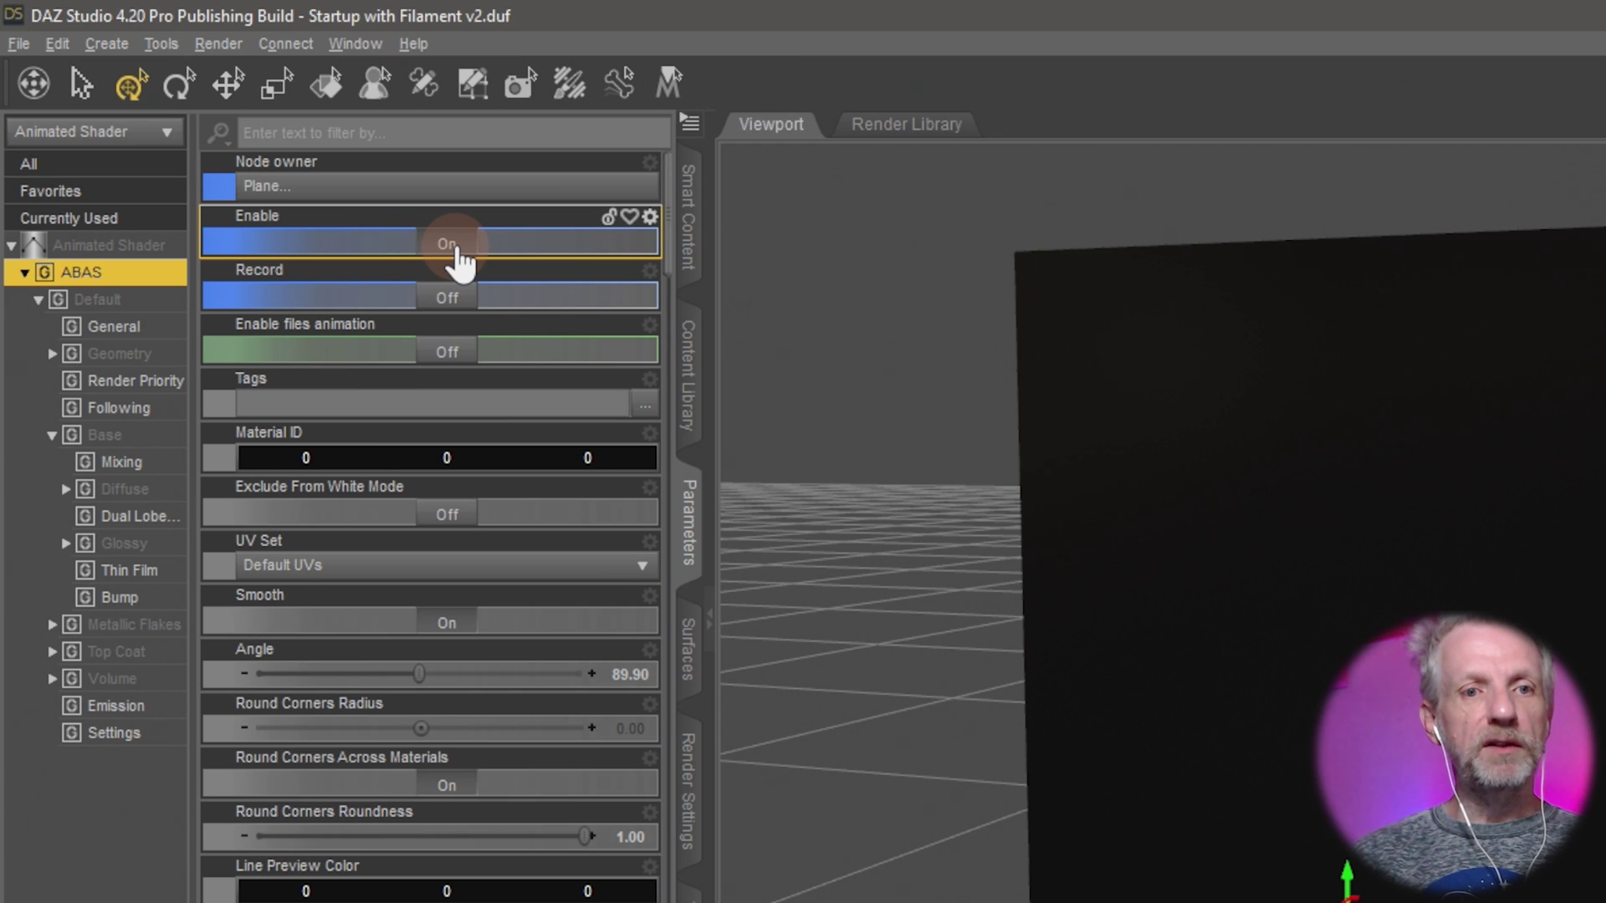
click(393, 350)
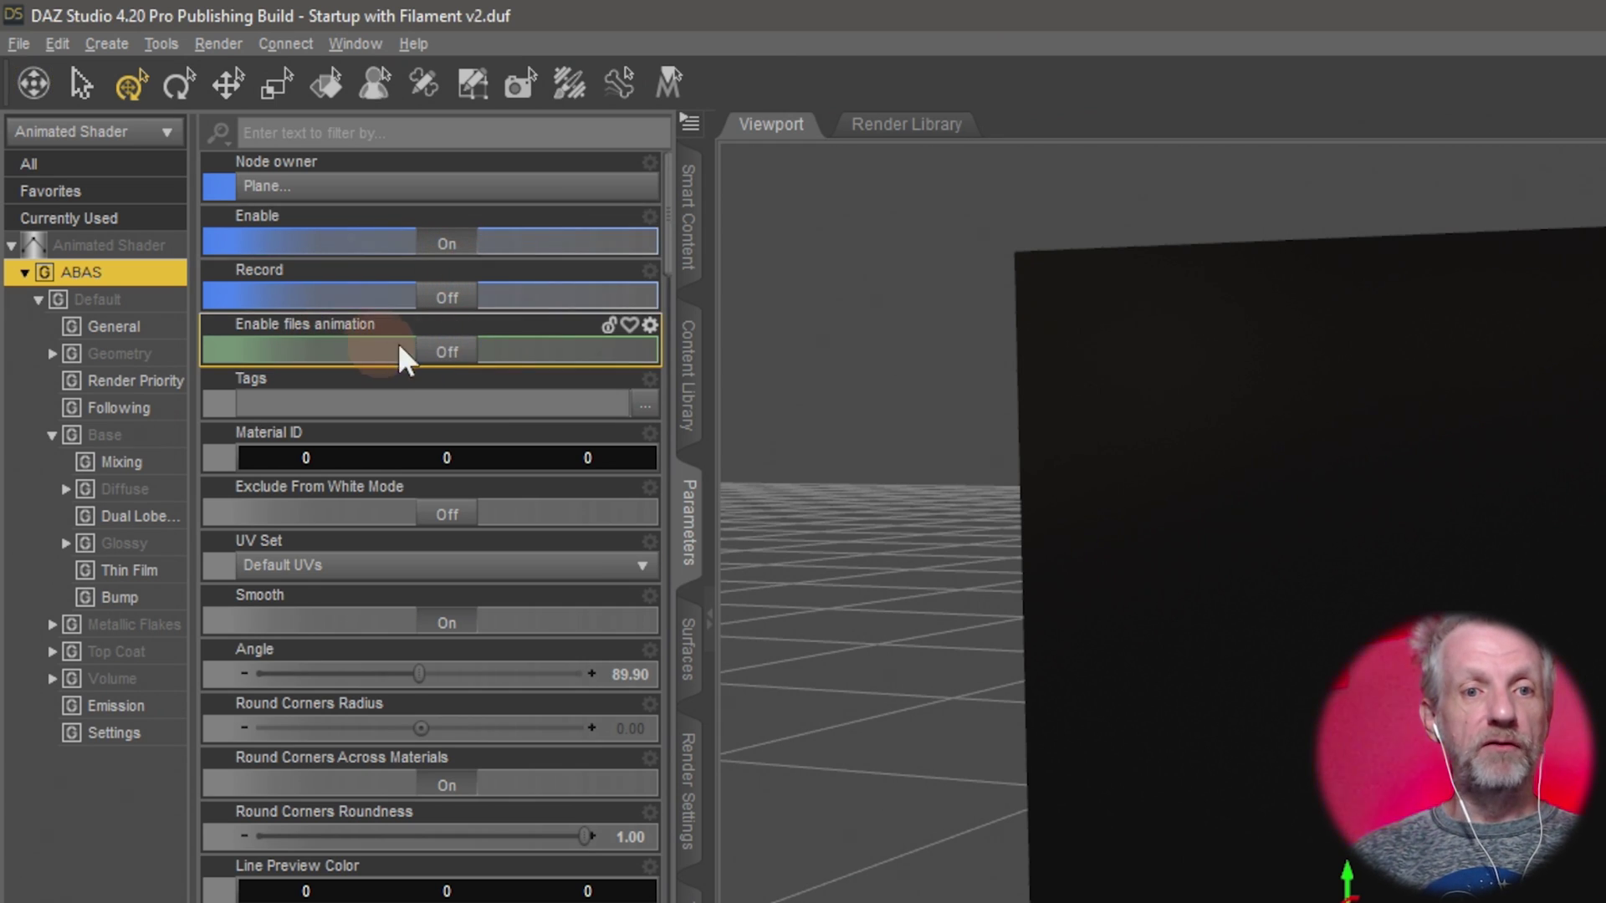
click(451, 351)
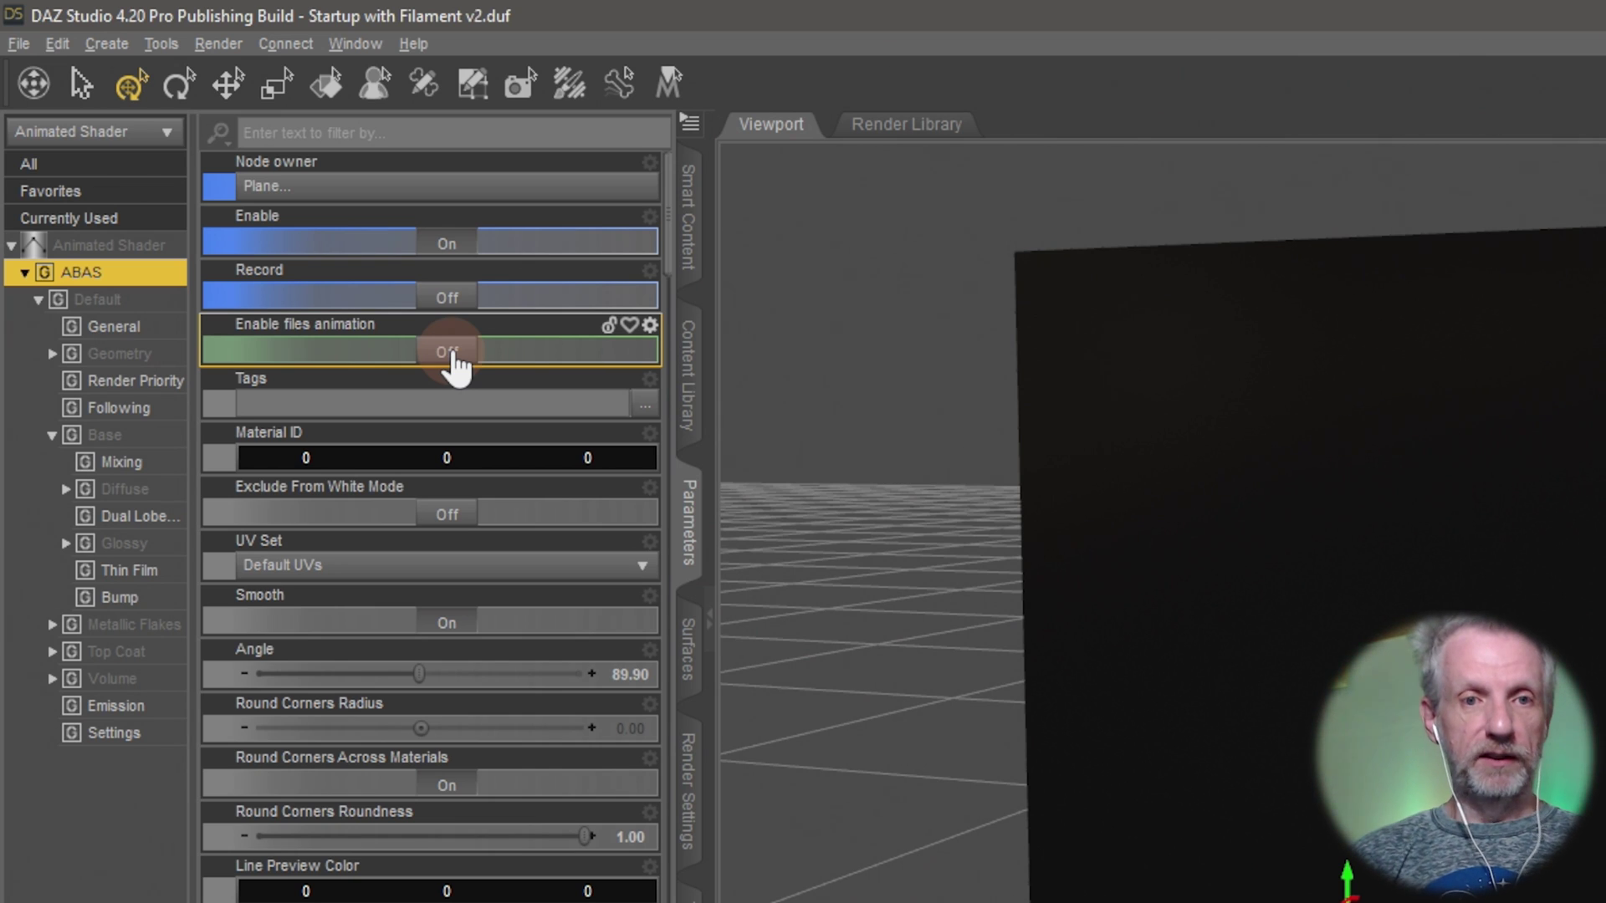
click(451, 351)
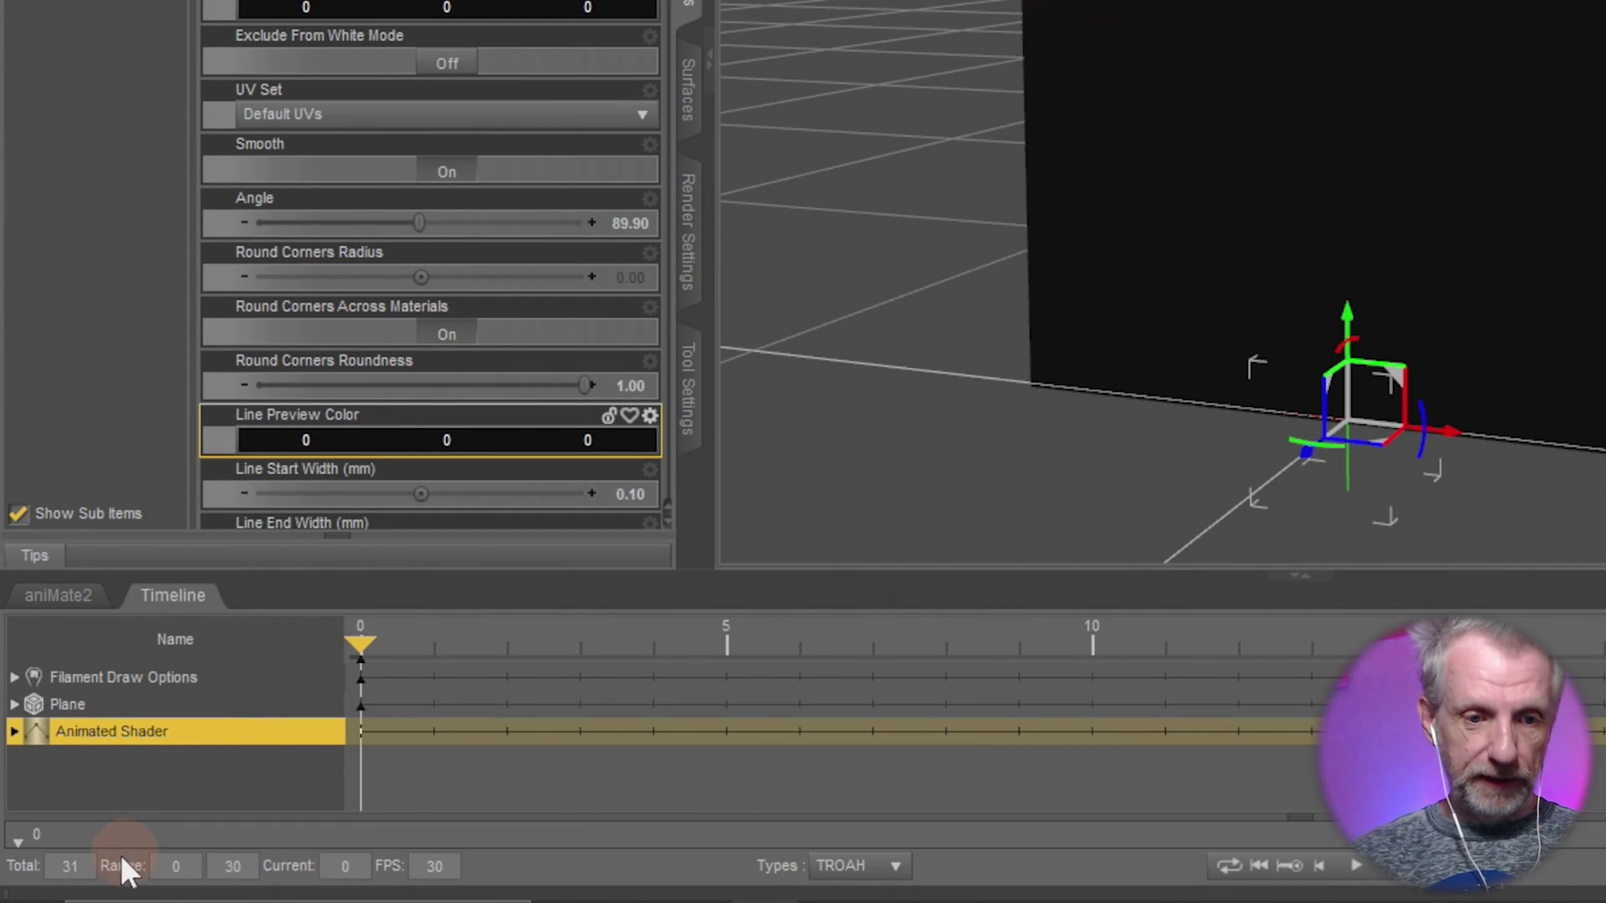
Set the timeline's total length to 64 frames
key(BackSpace)
key(BackSpace)
text(64)
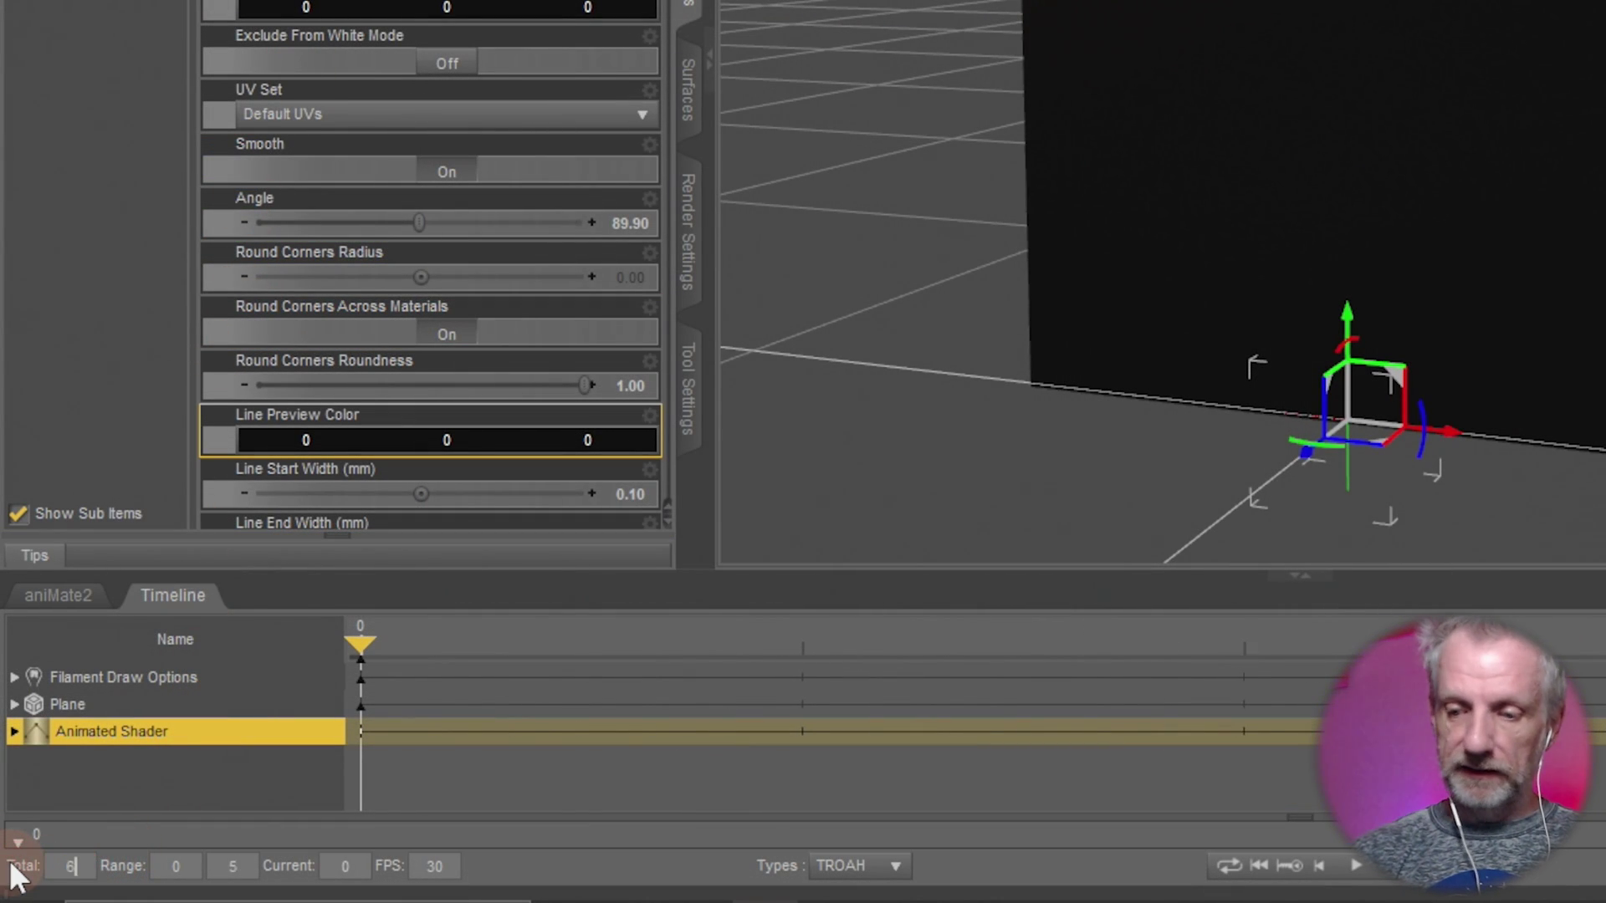
key(Return)
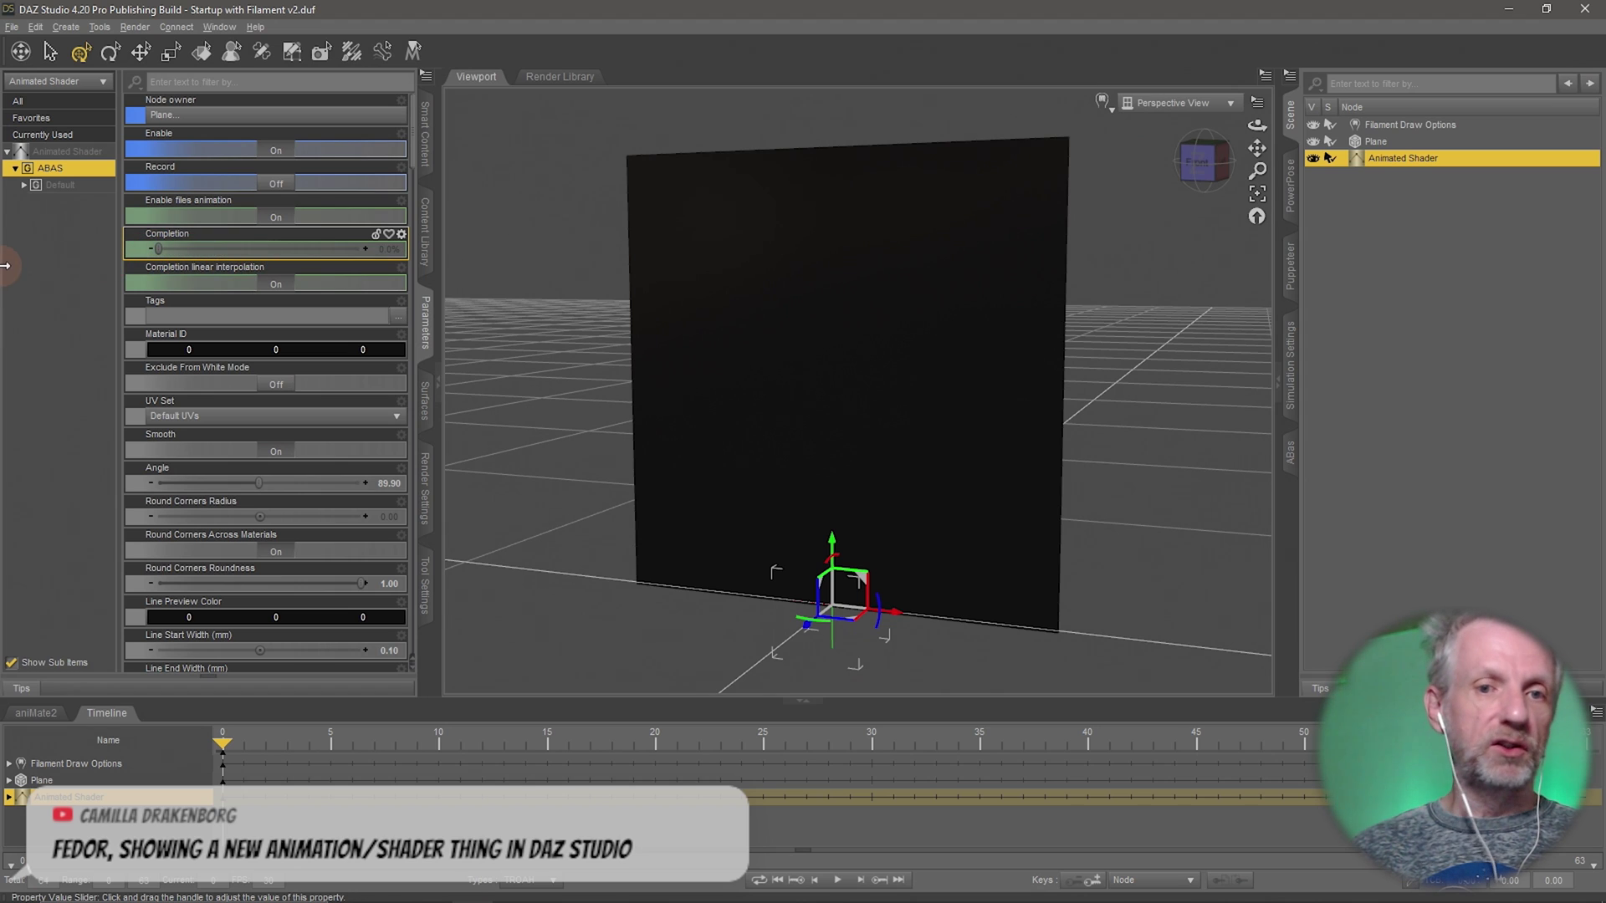
Move to the last frame, 63, and keyframe the Animated Shader's Completion at its maximum
scroll(230, 660, down, 1)
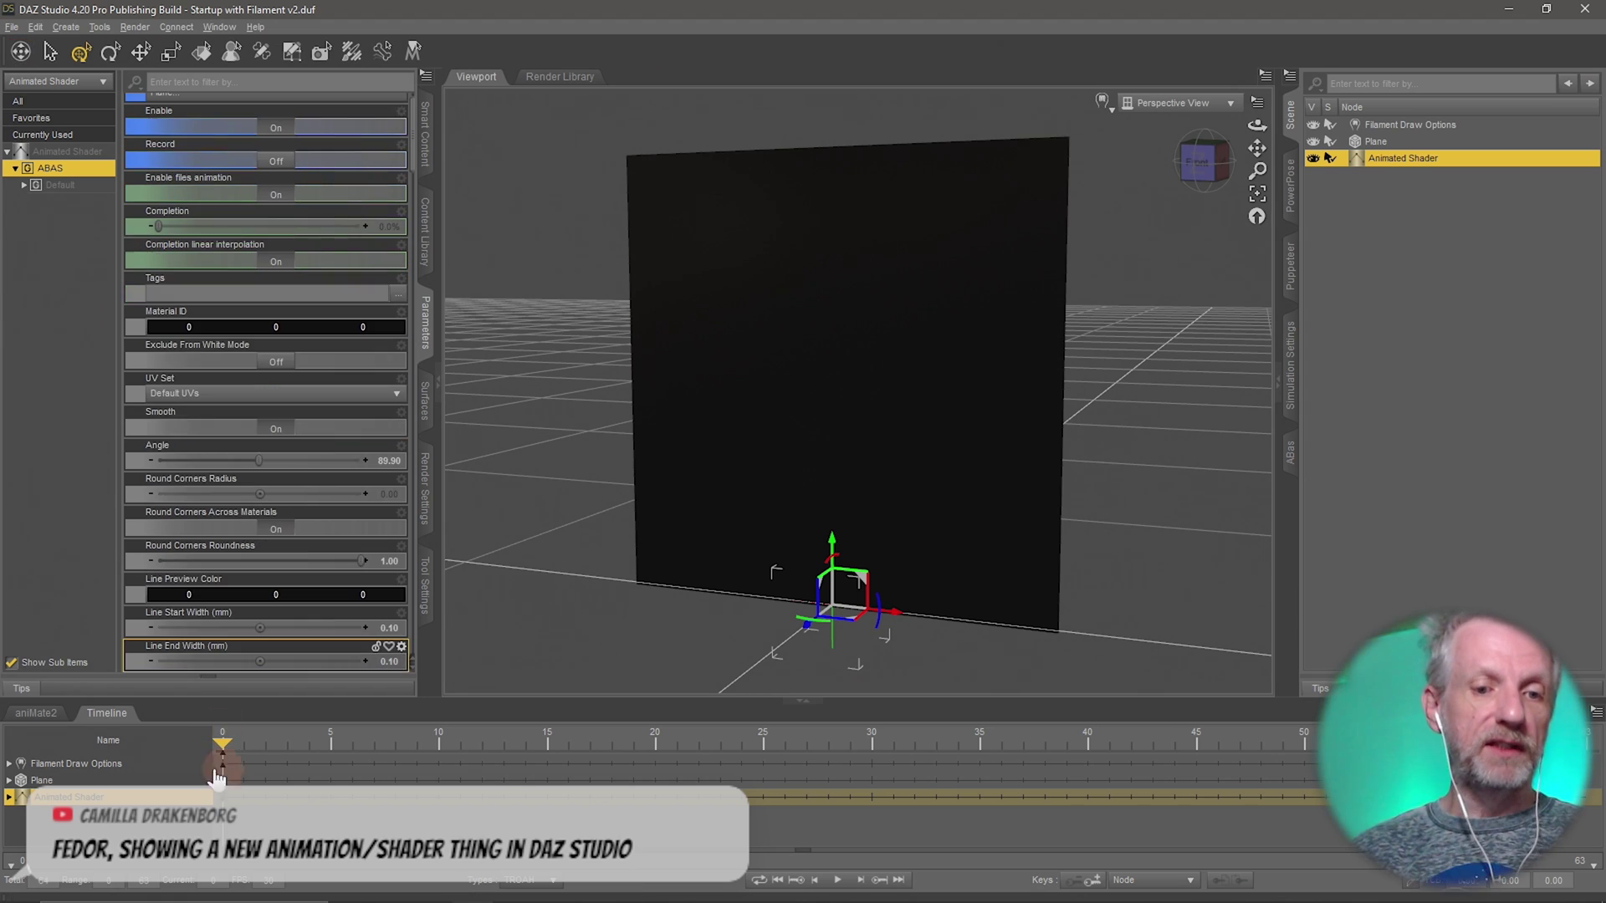
click(259, 808)
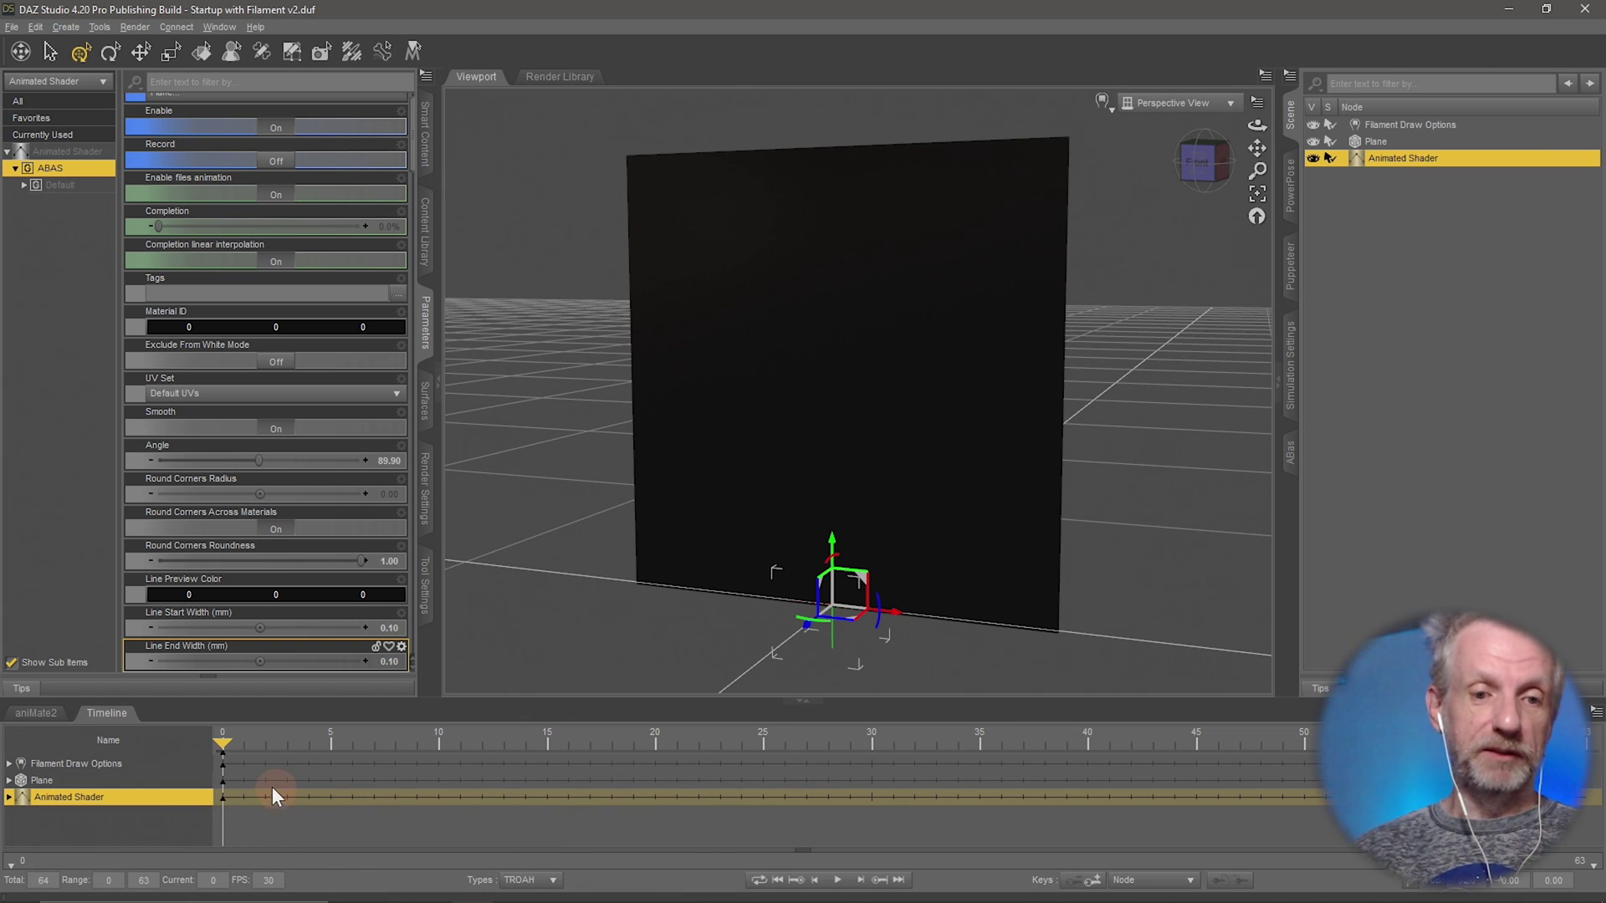
click(222, 741)
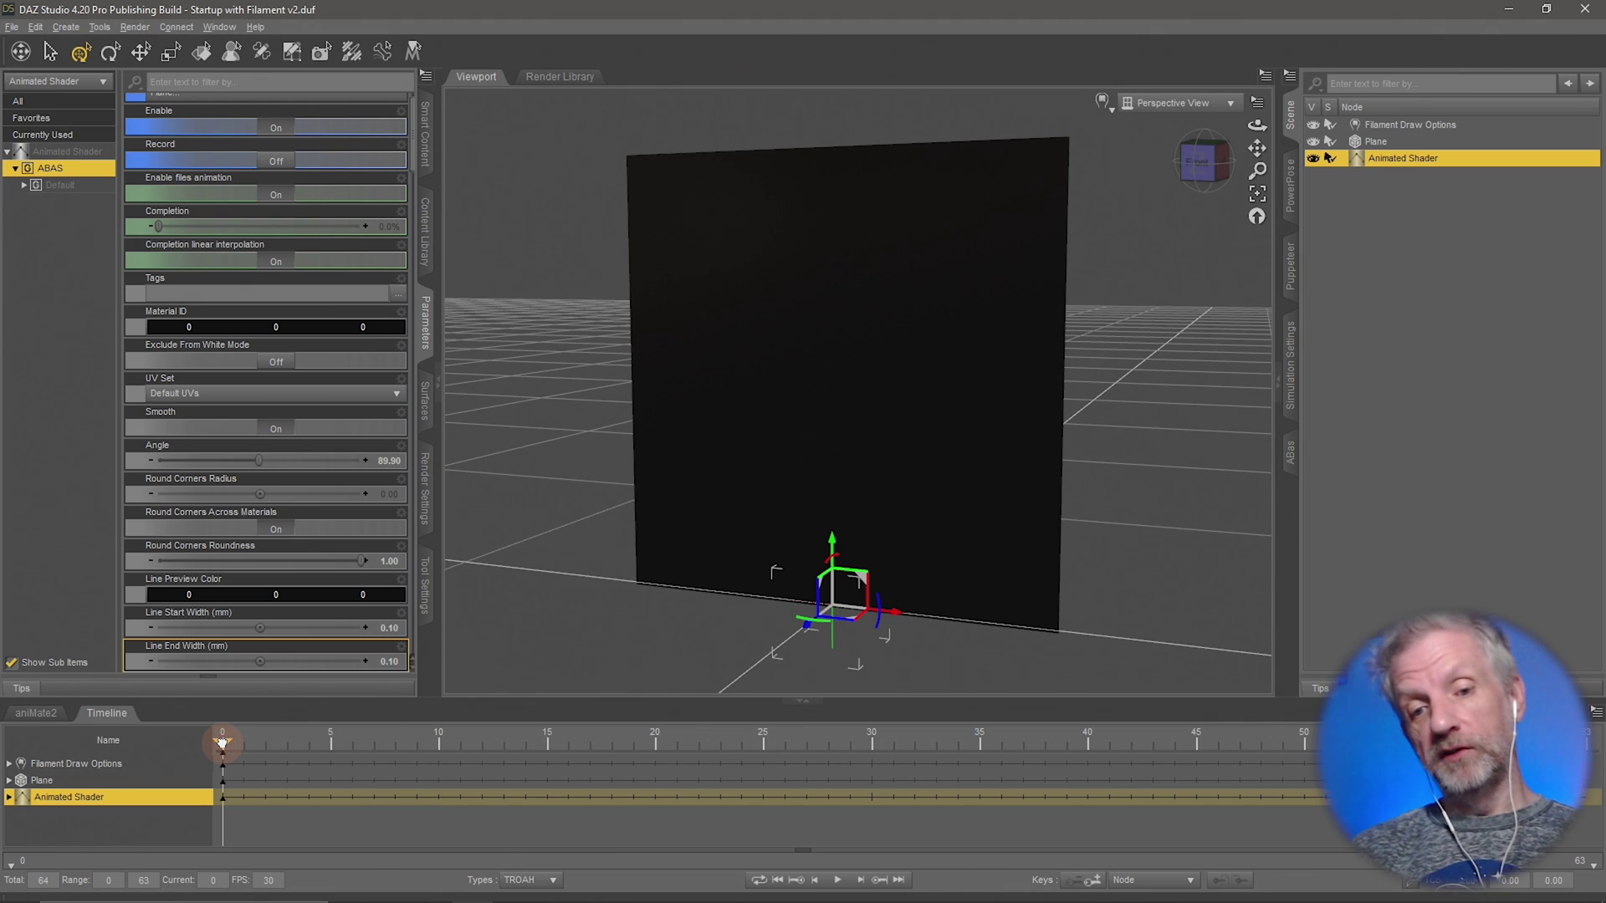
drag(222, 741, 1392, 741)
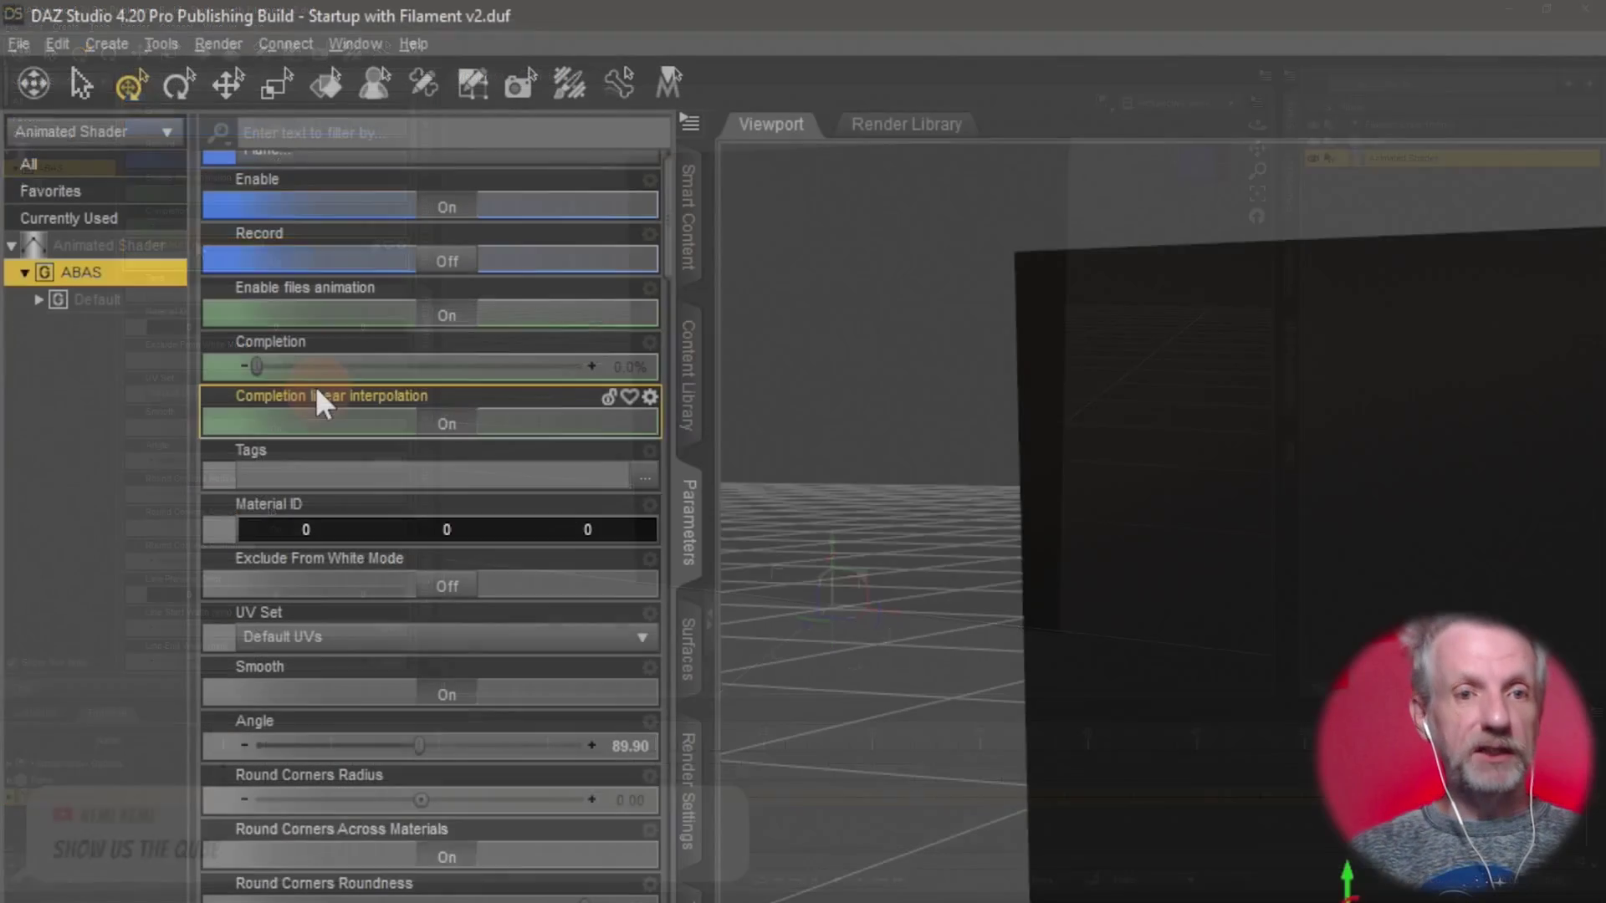
drag(251, 368, 745, 368)
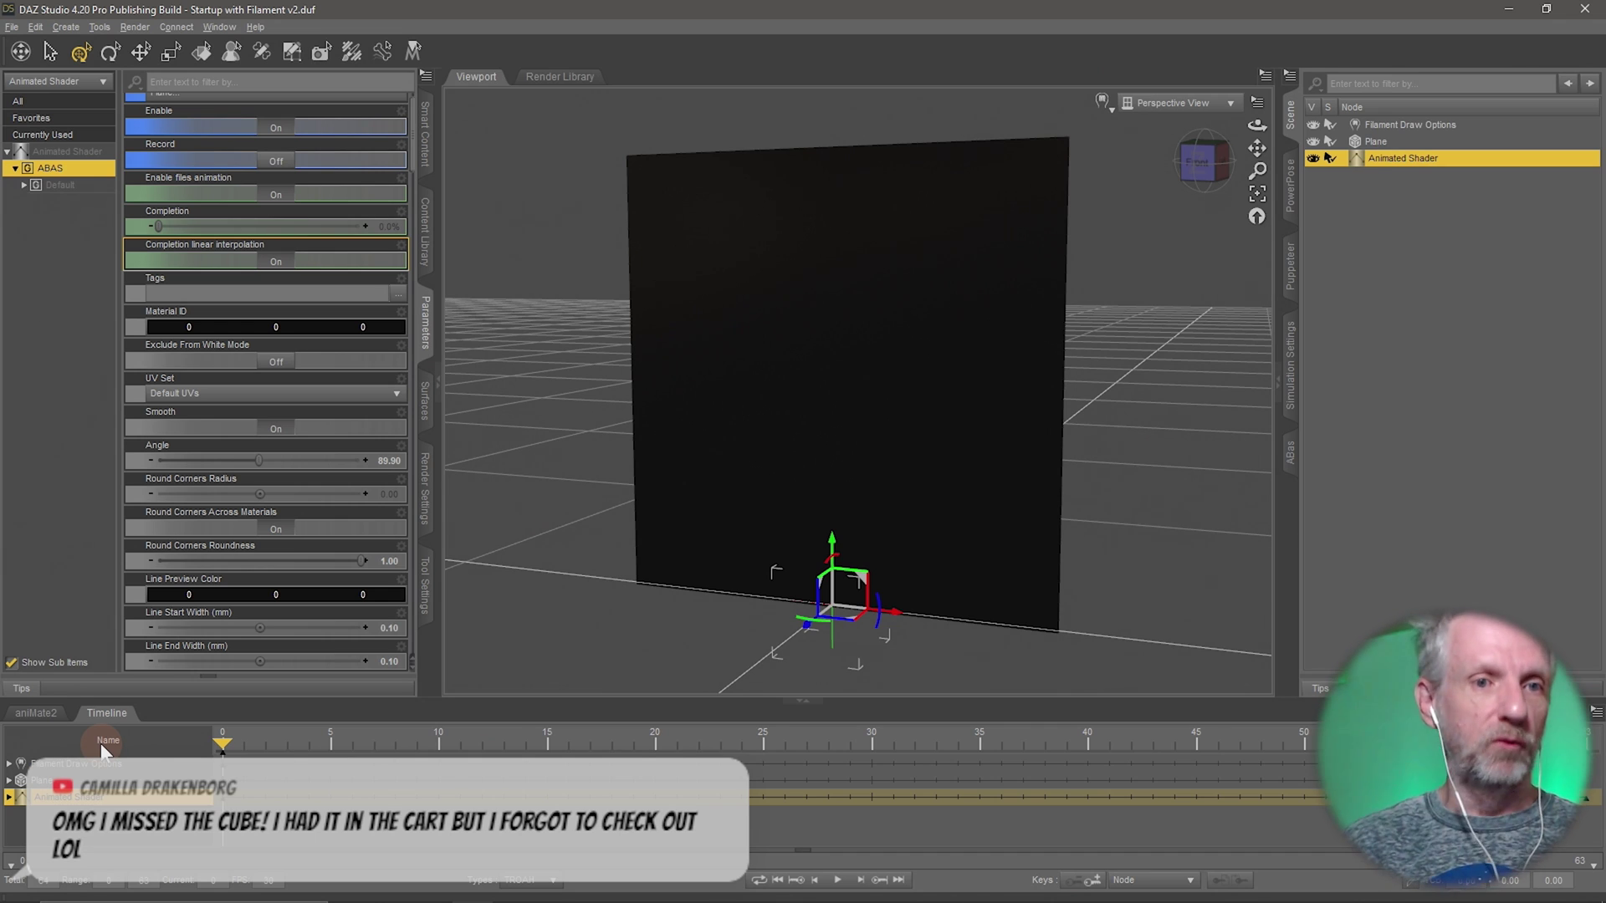
Open the Animated Shader's Base properties and check the image file assigned to Base Color
click(58, 185)
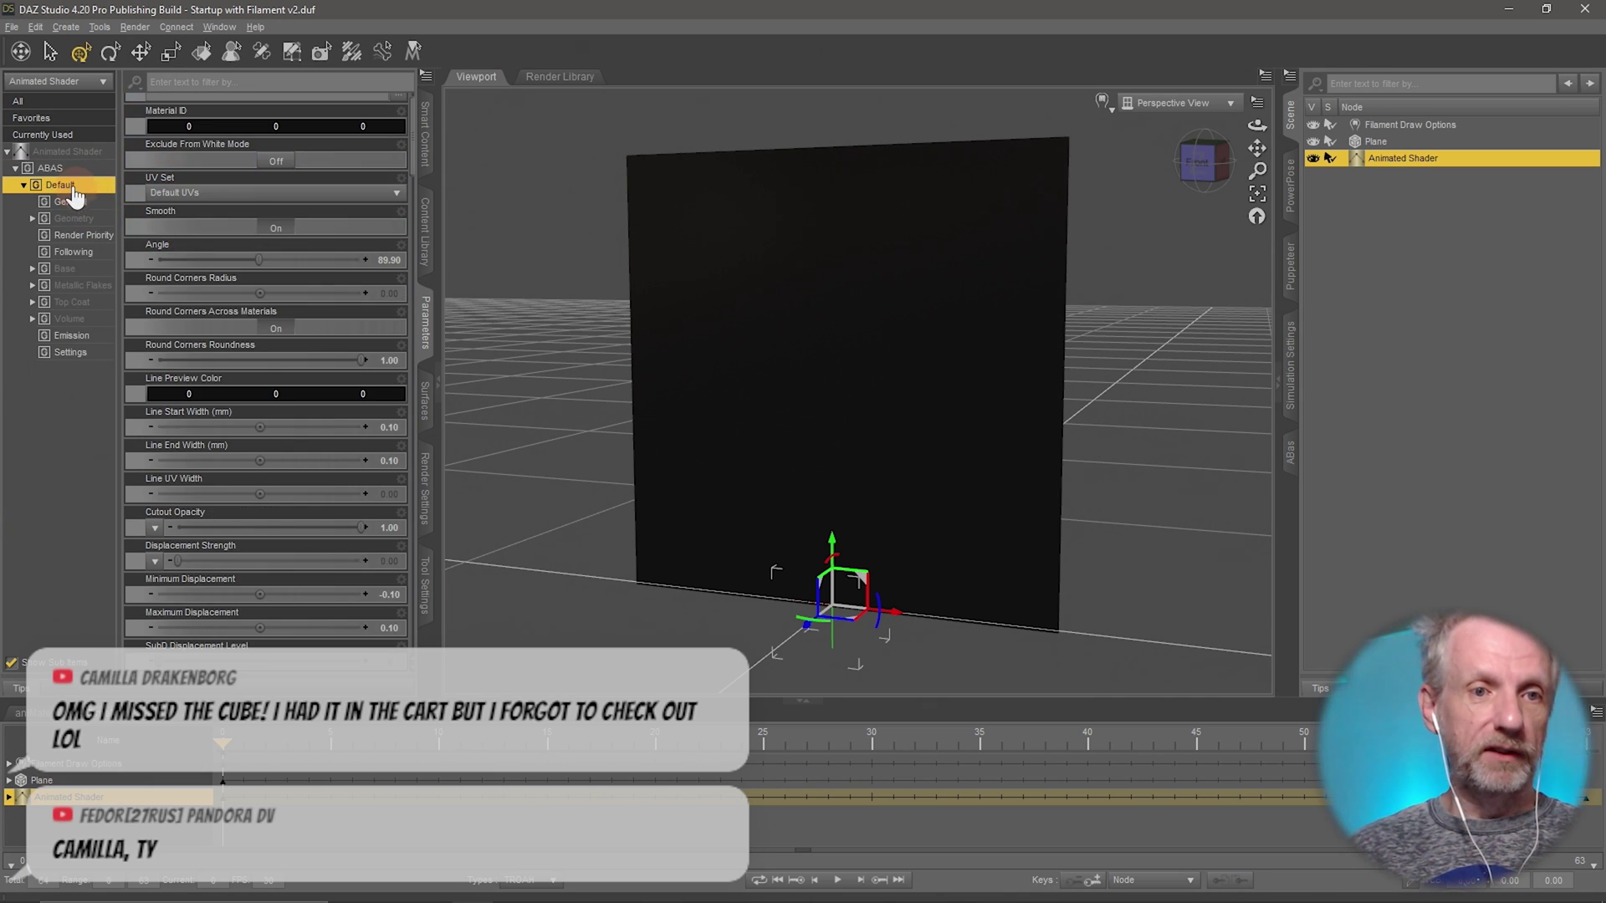
click(92, 270)
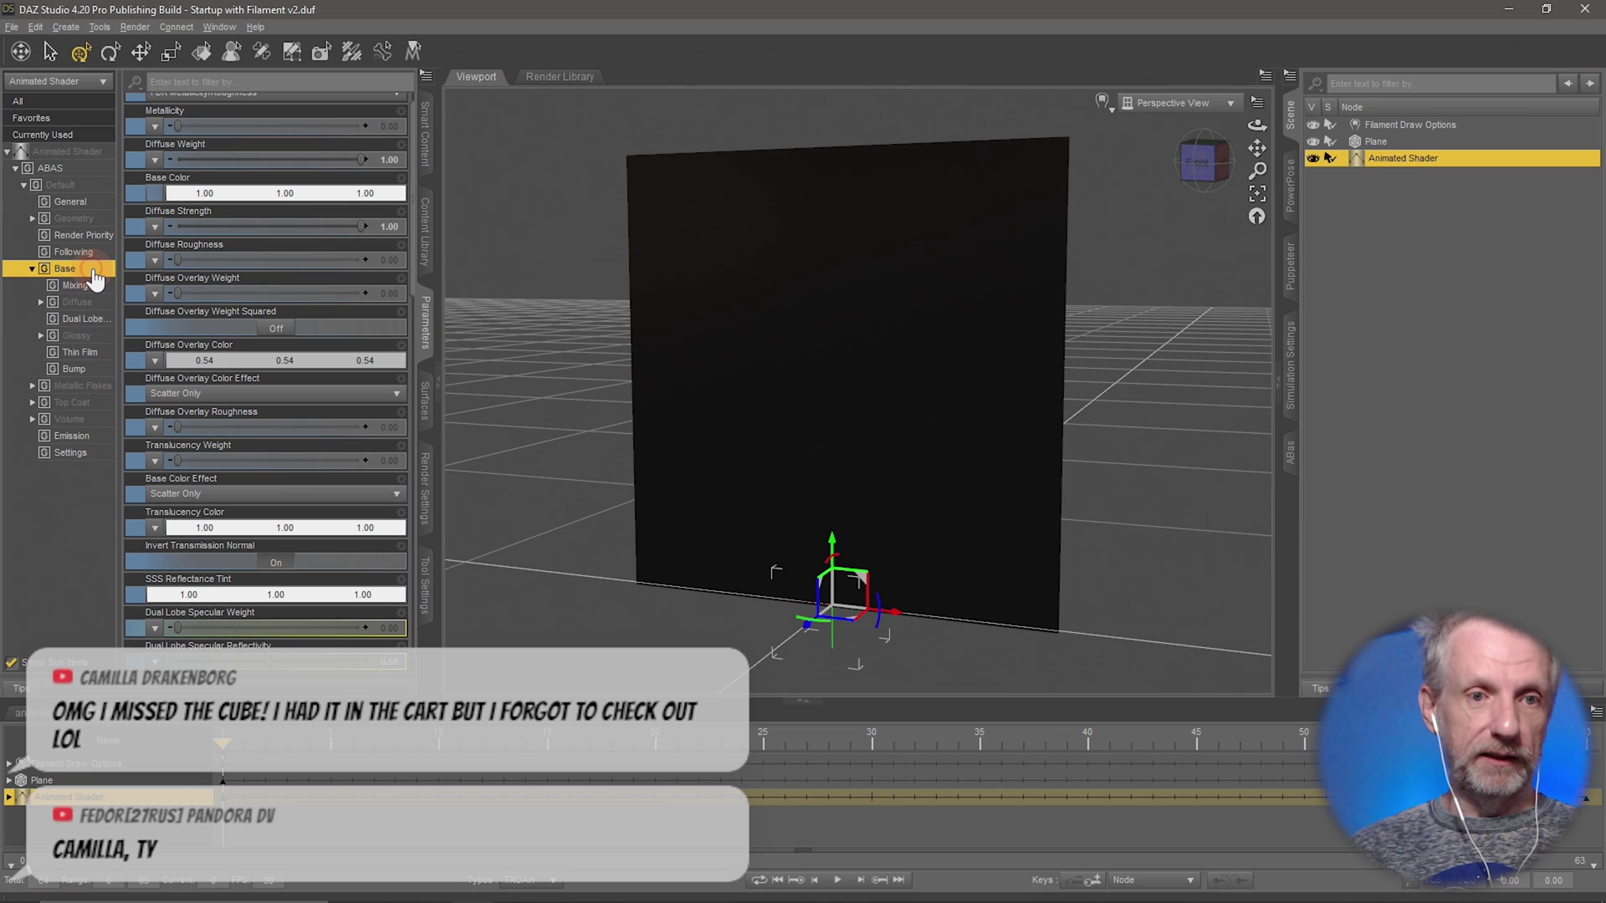
scroll(180, 233, up, 1)
click(156, 219)
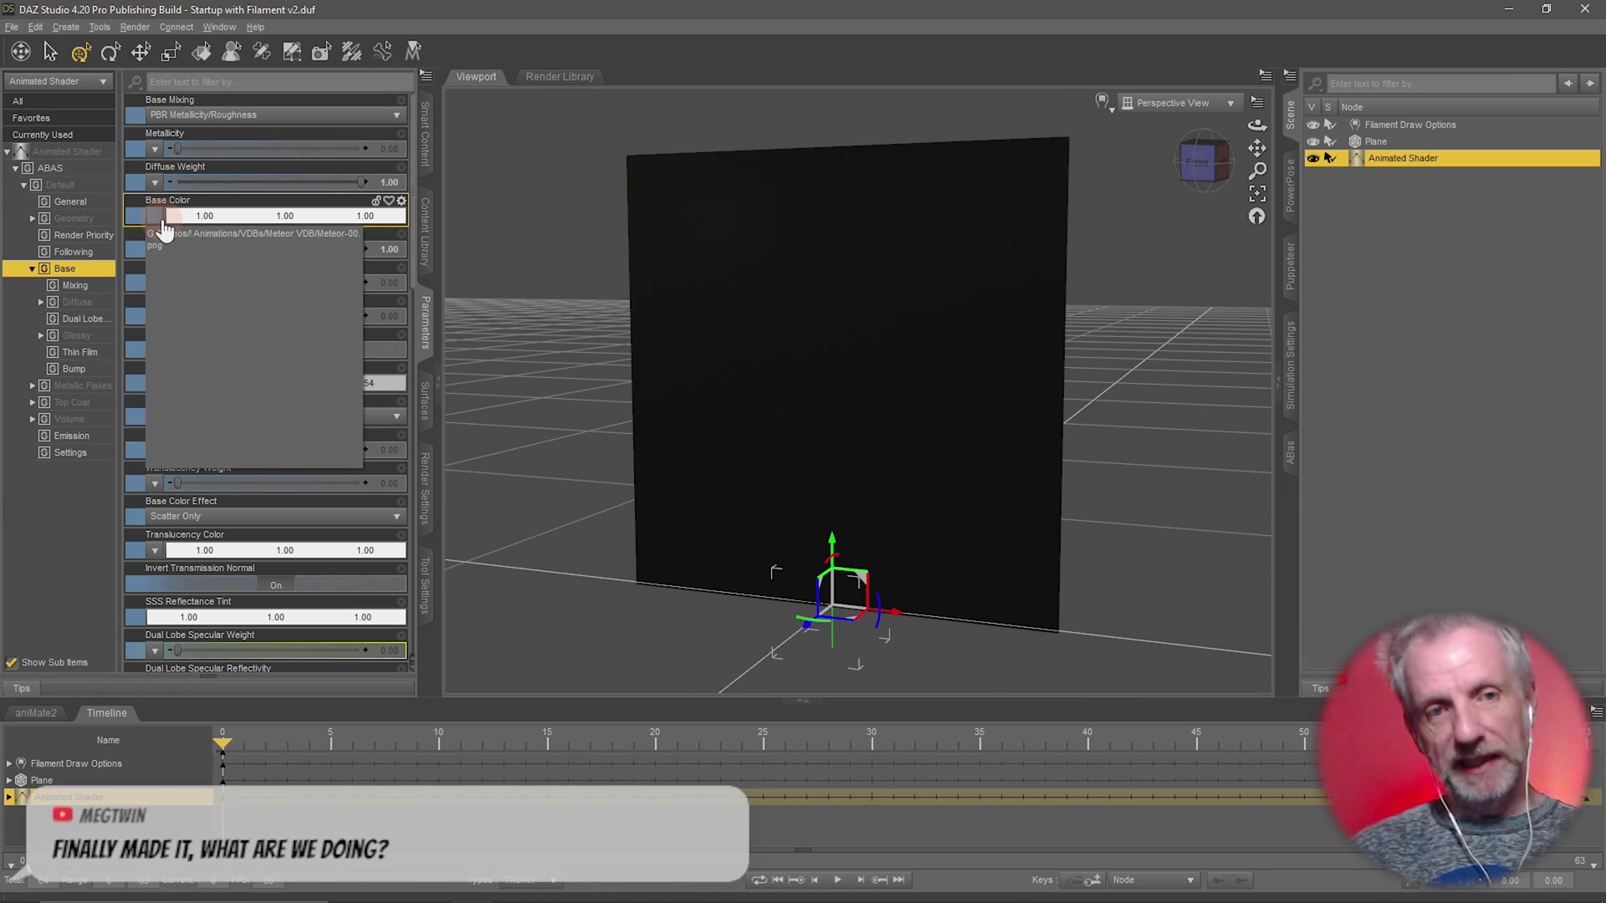
click(164, 233)
scroll(251, 619, down, 1)
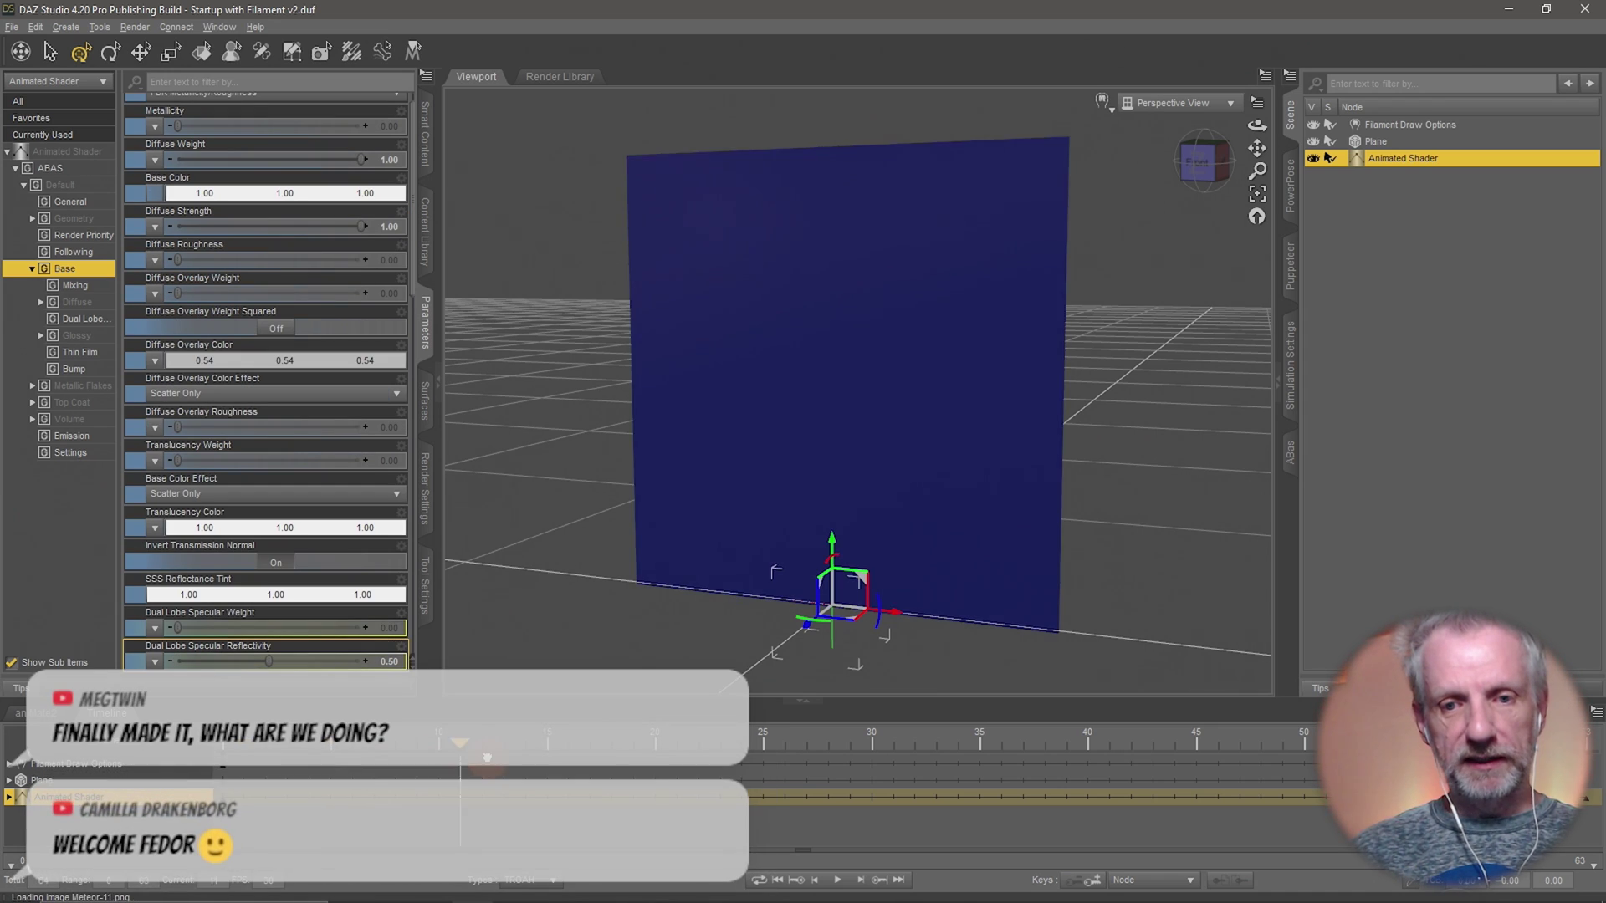
Scrub the timeline to frame 45, recheck the Base Color image, and scrub back to frame 35 to inspect the image sequence
drag(486, 757, 1196, 739)
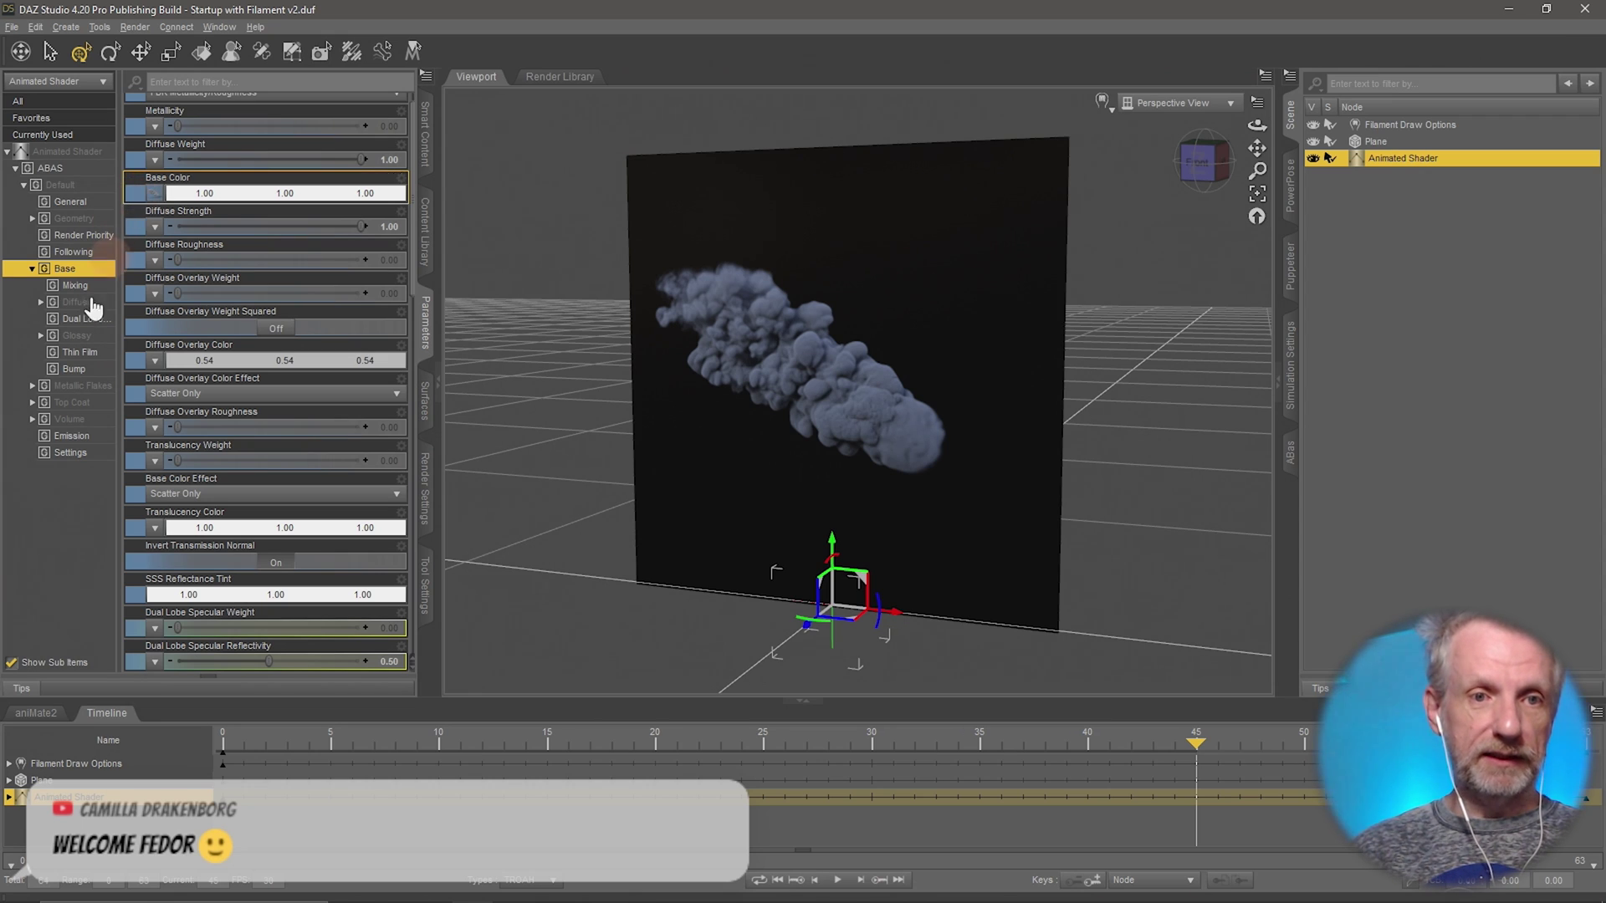
ctrl+click(91, 269)
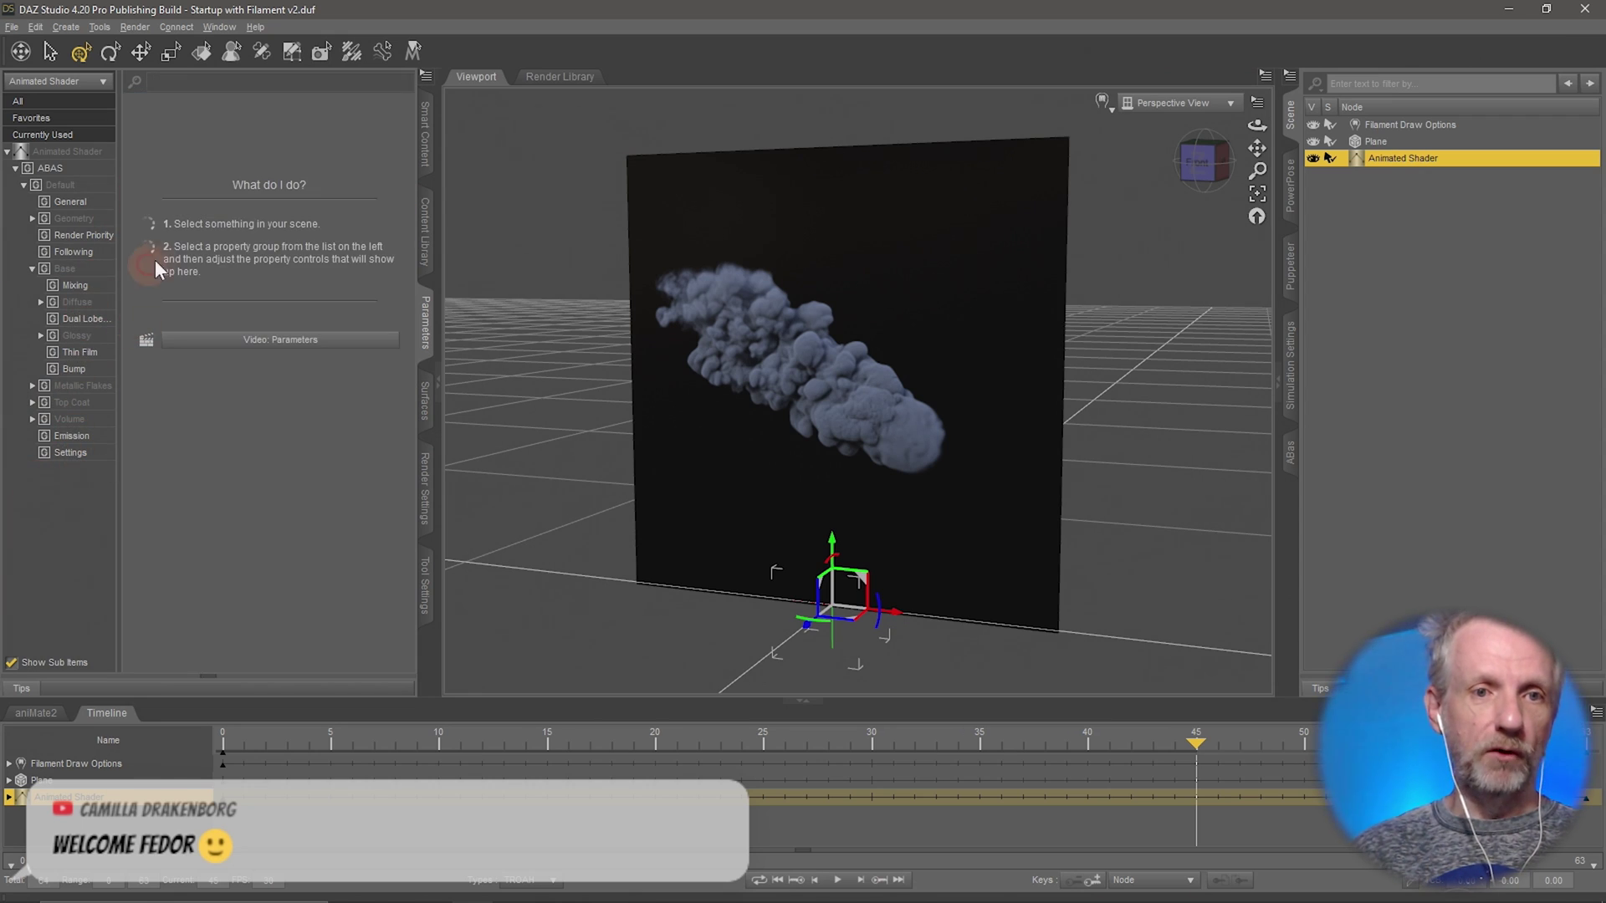
click(92, 269)
mouse_move(163, 203)
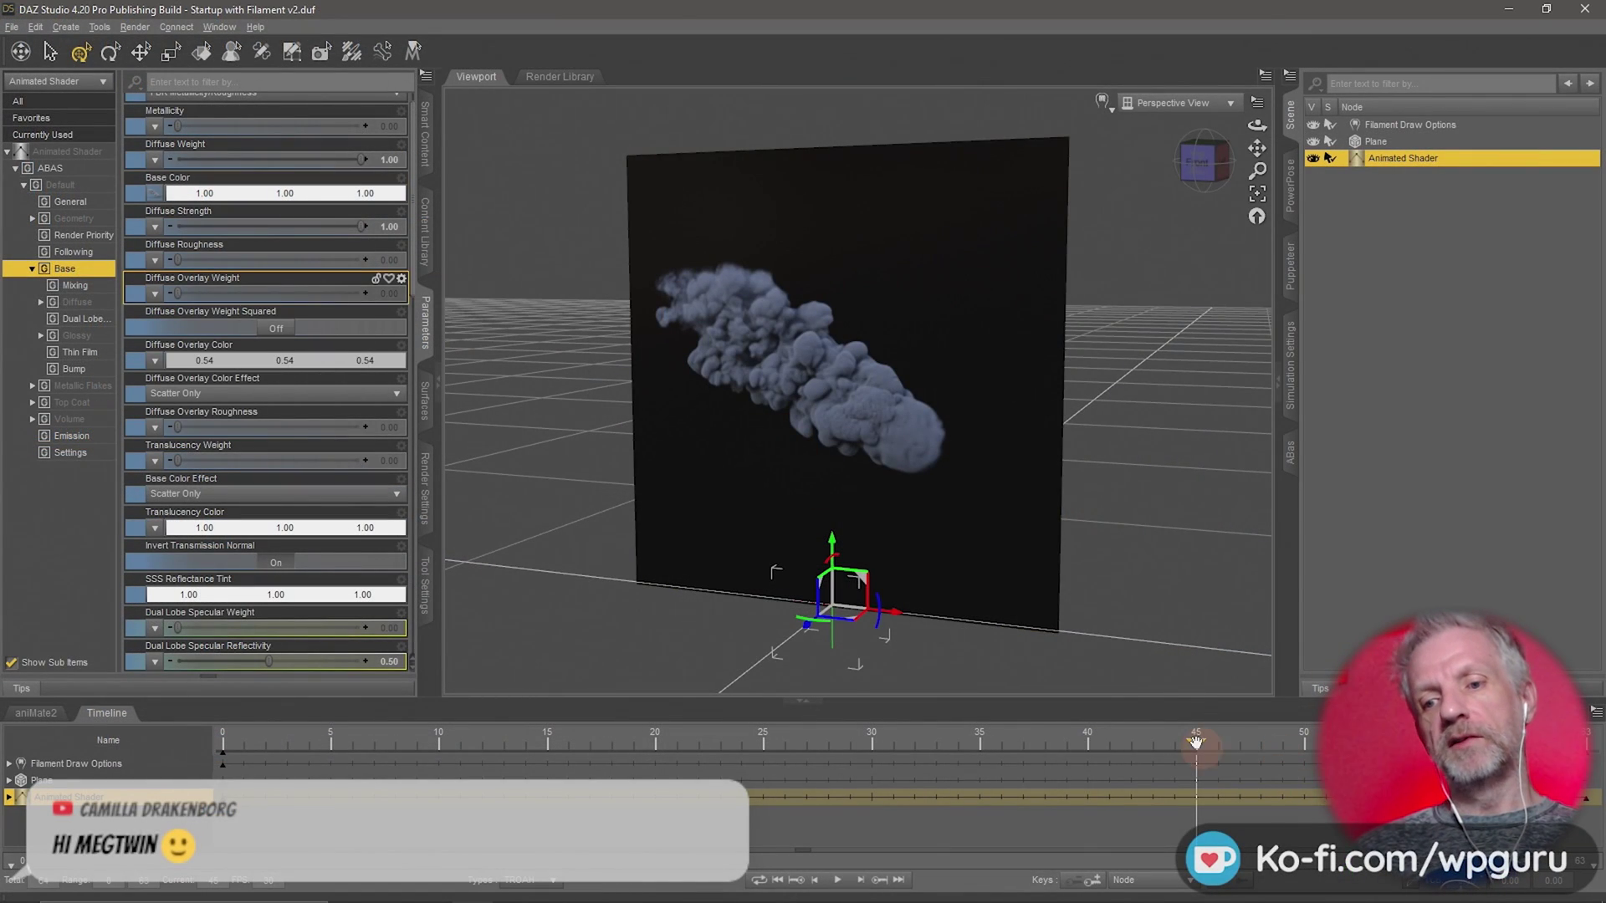
drag(1194, 743, 979, 743)
Switch the viewport to Texture Shaded and play the image sequence on the plane from frame 0
click(1103, 99)
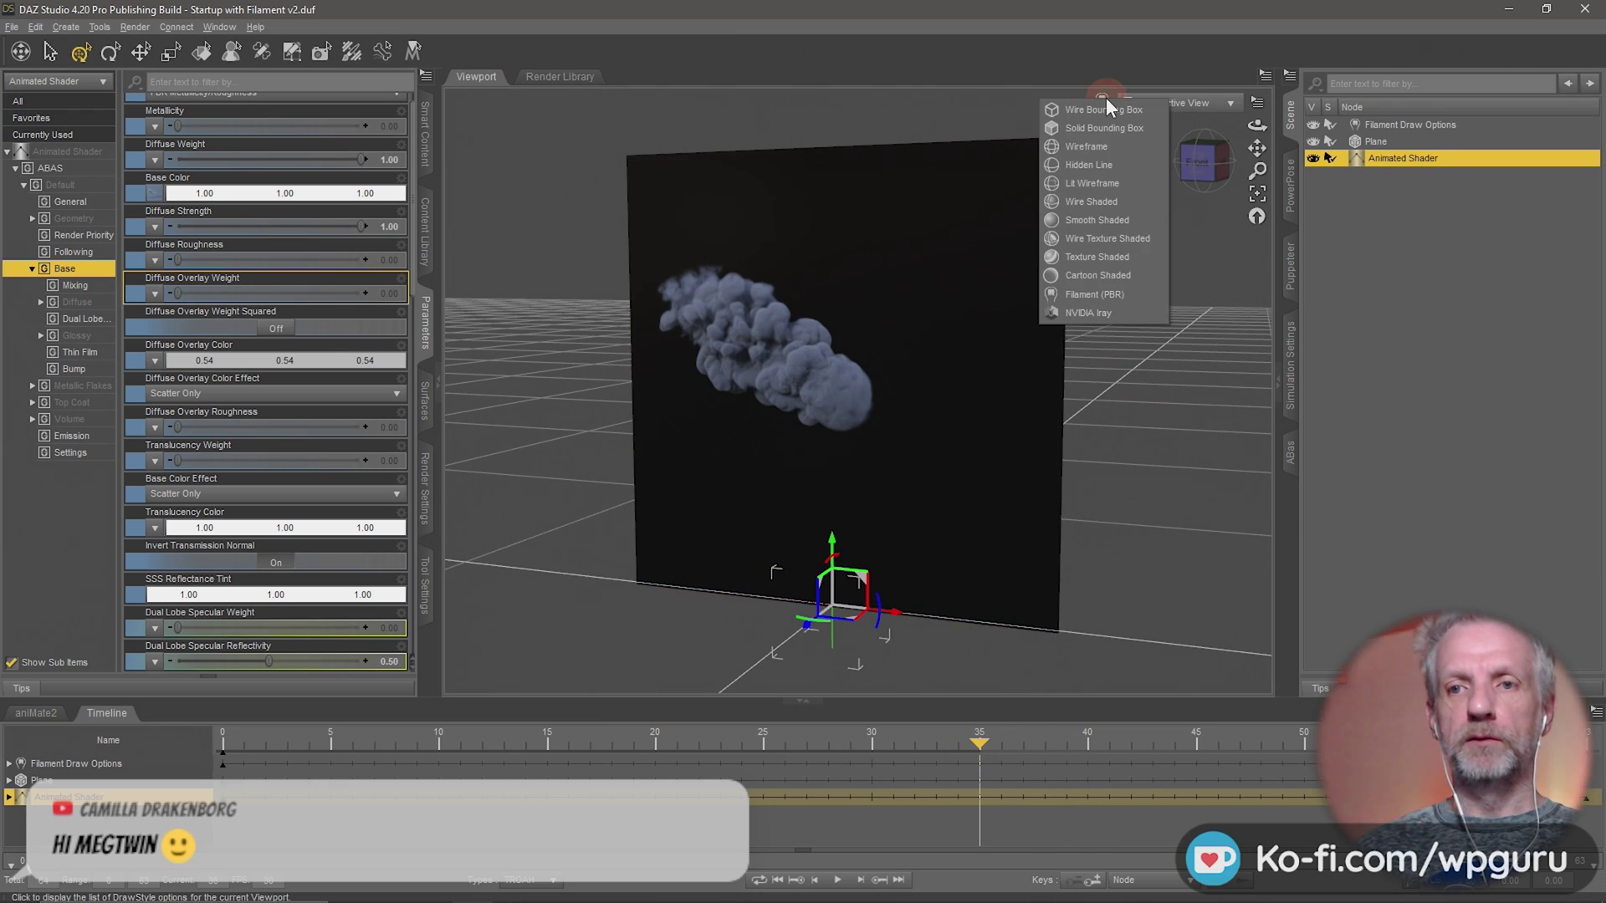
click(1119, 258)
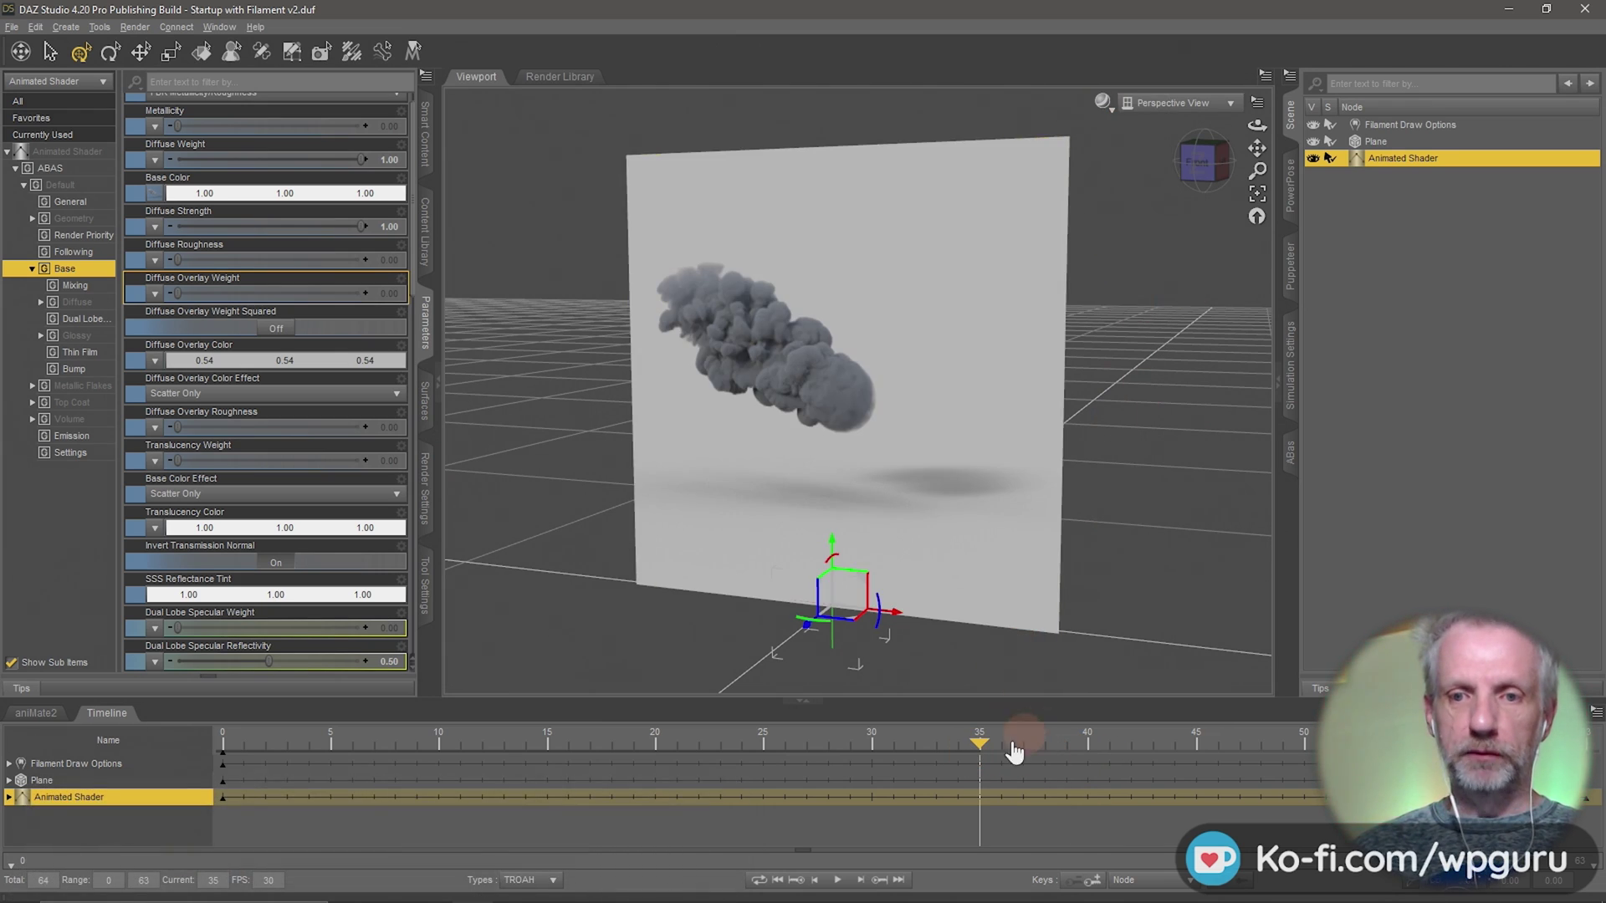
drag(982, 738, 698, 753)
drag(819, 781, 201, 765)
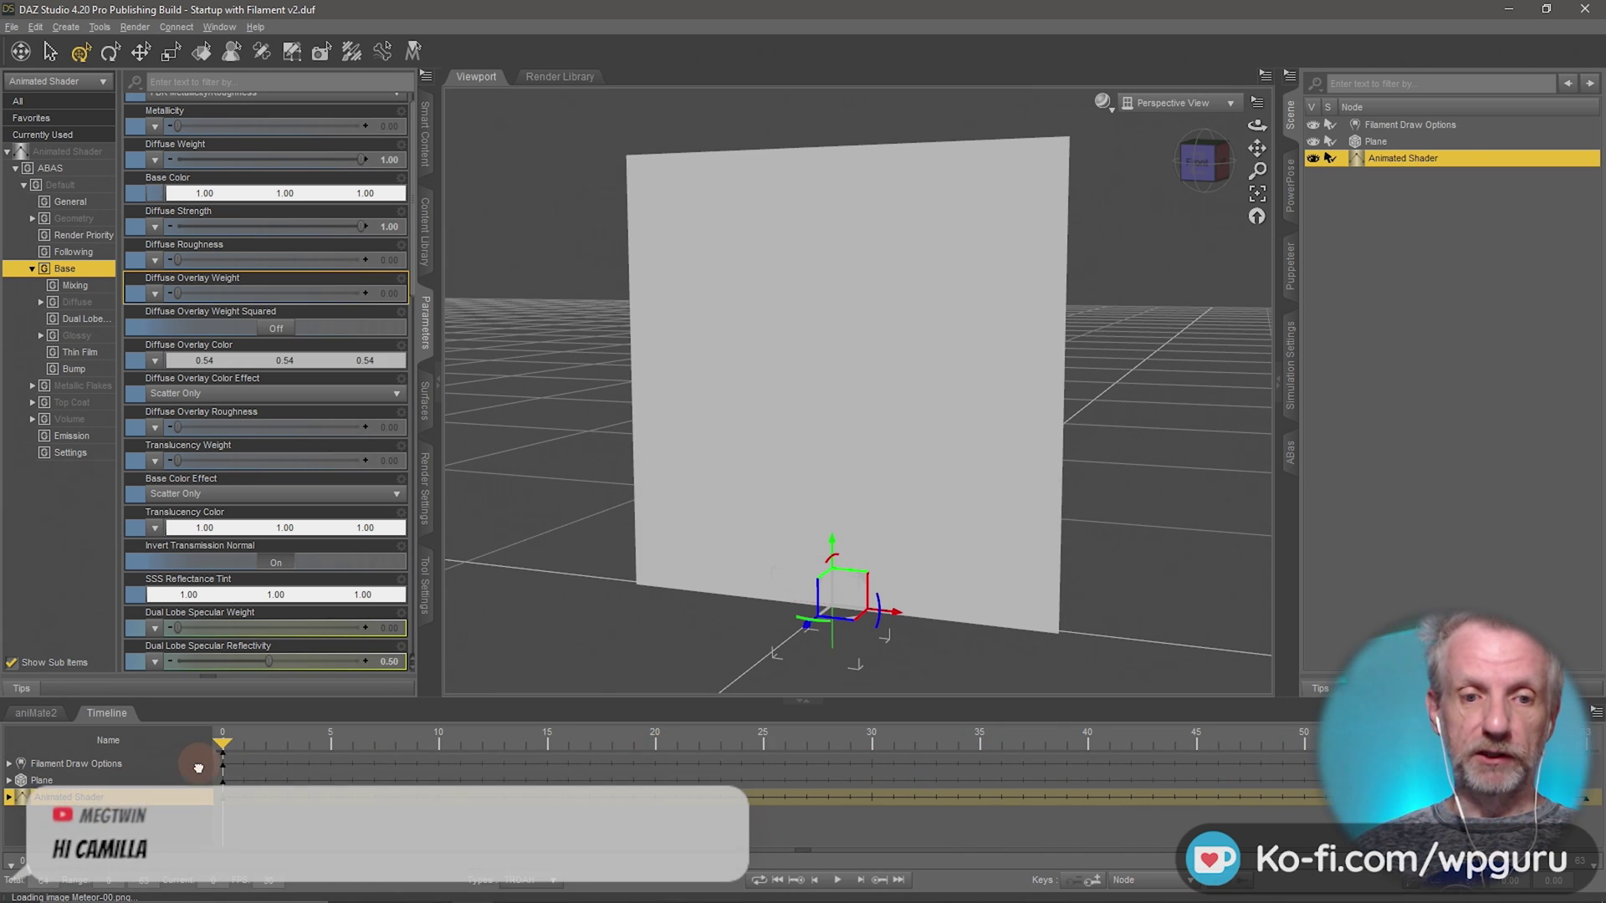
click(838, 880)
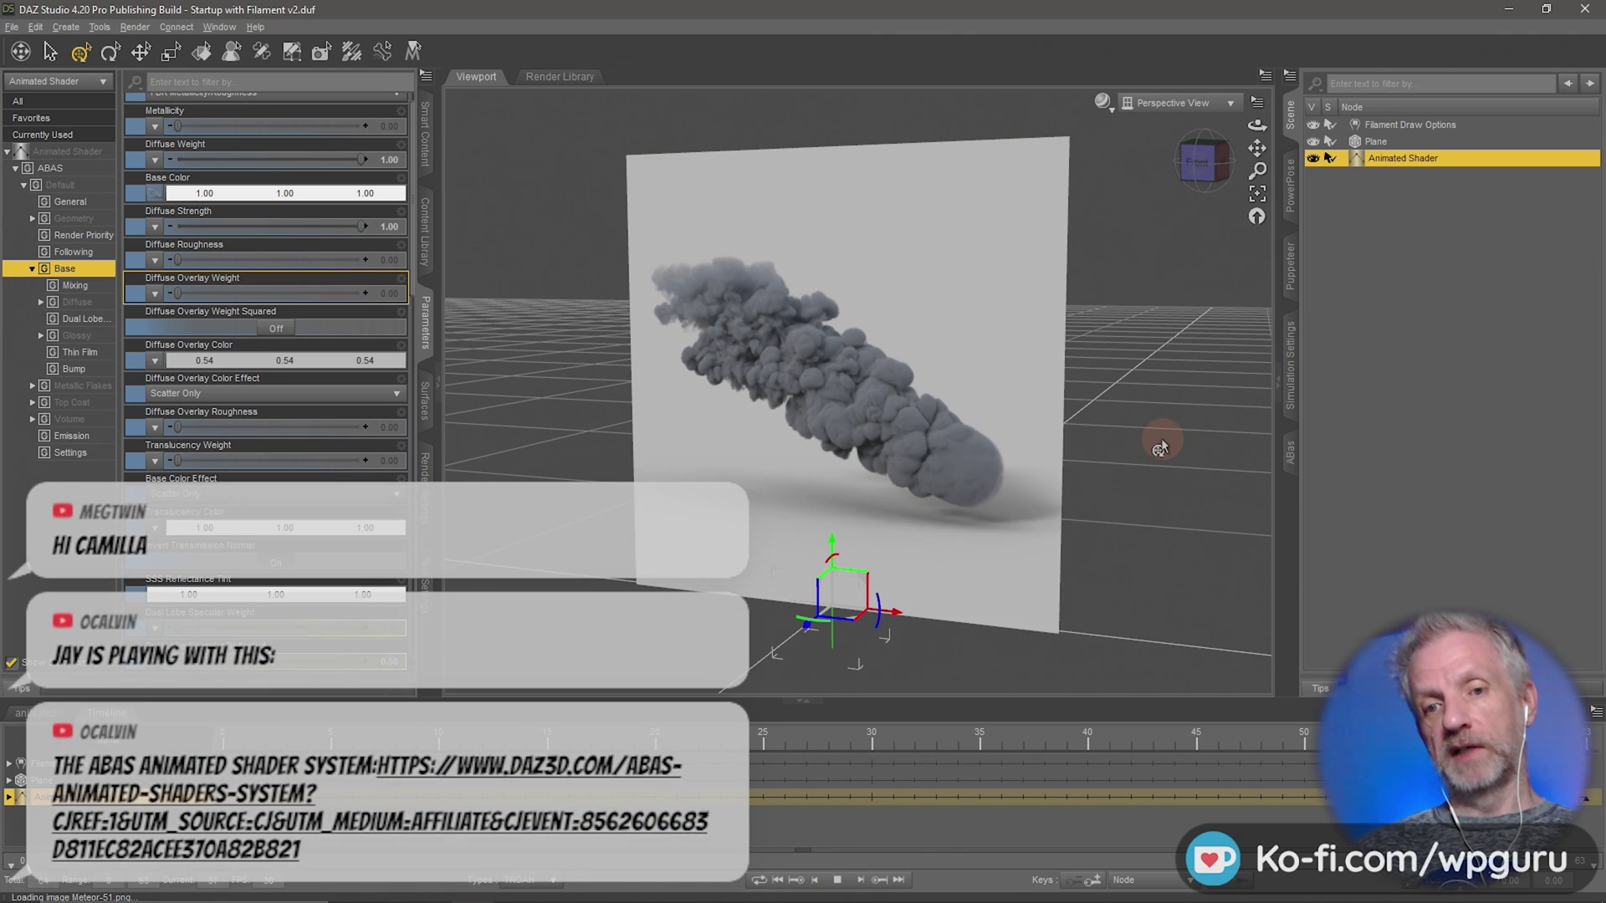
mouse_move(1160, 450)
mouse_down()
mouse_move(1103, 441)
mouse_move(1160, 447)
mouse_up()
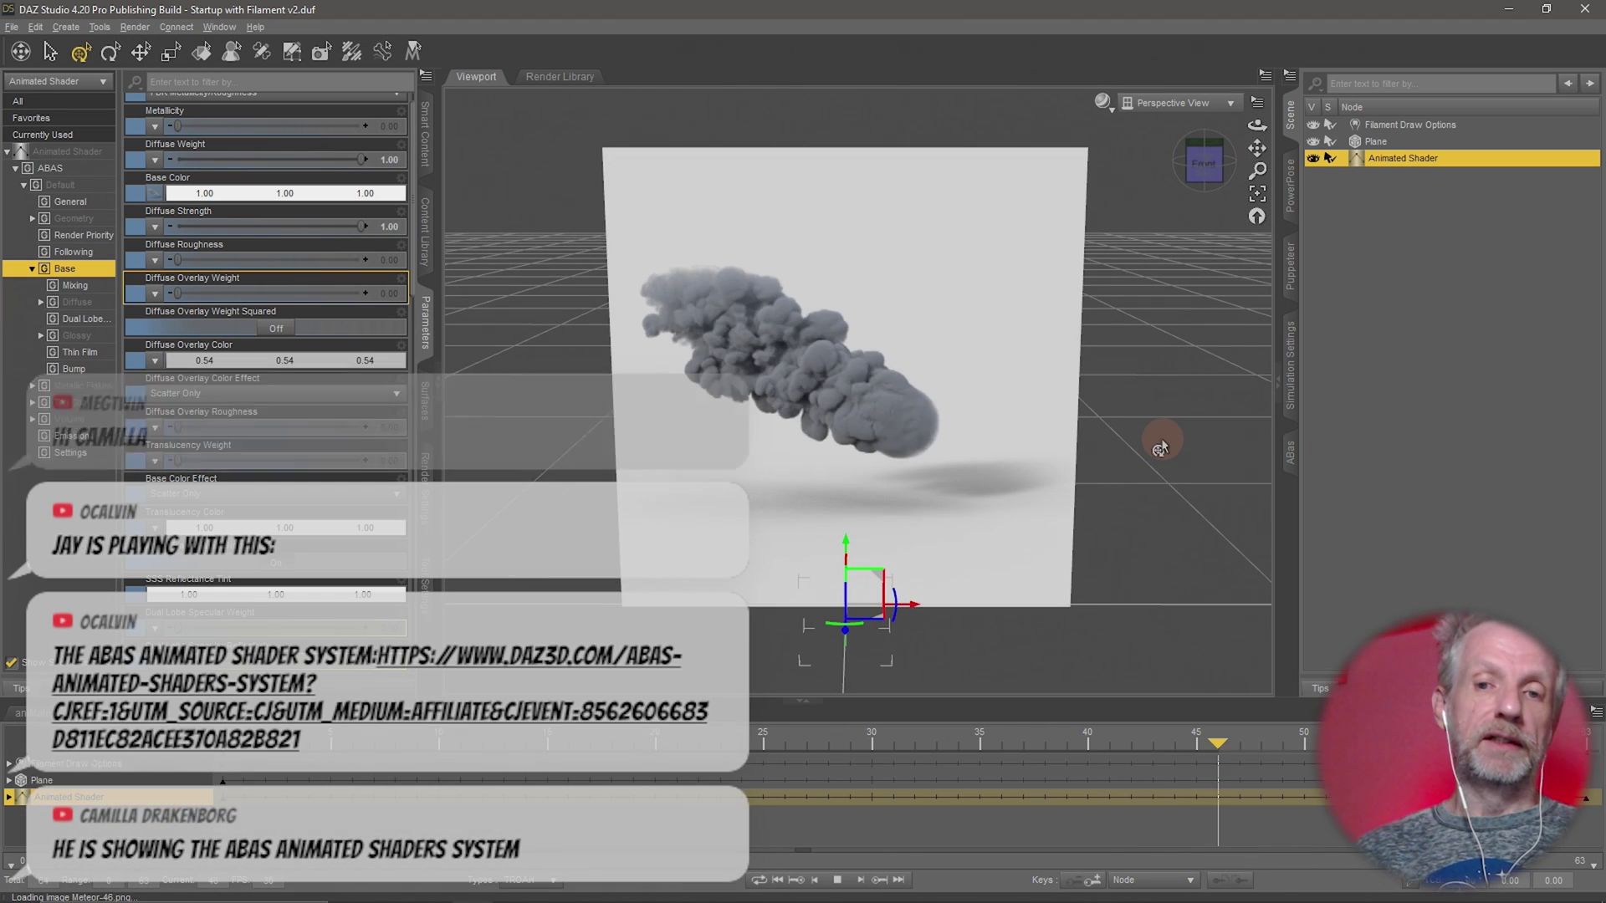